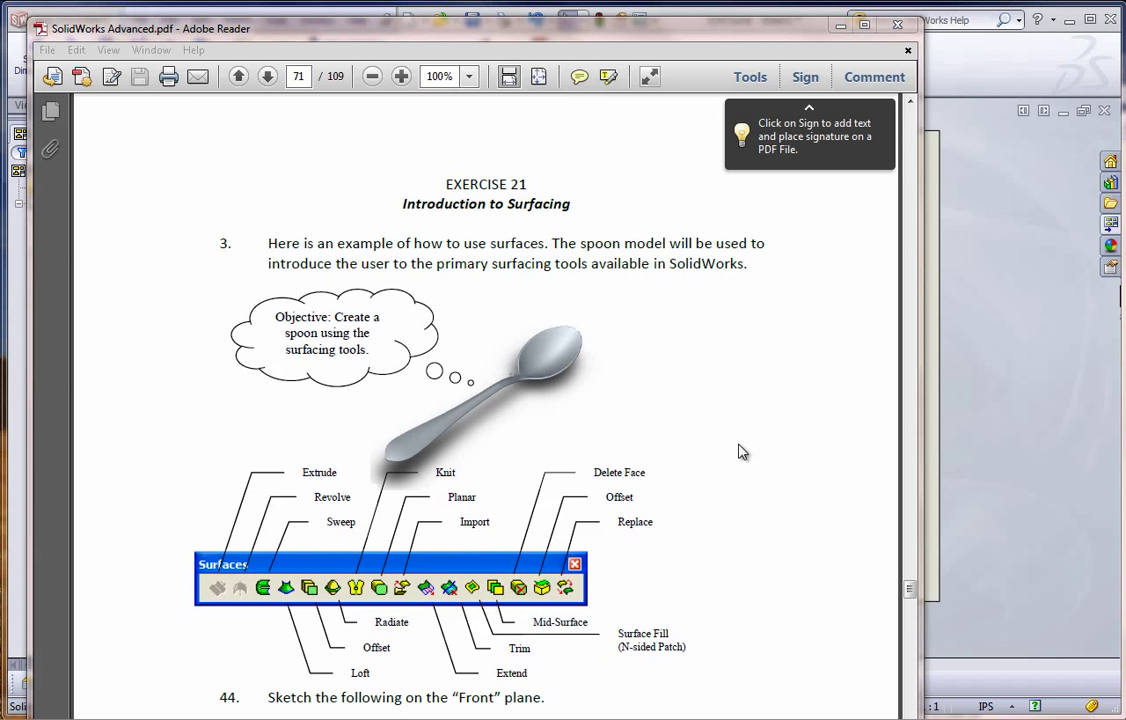
Switch to SolidWorks and close the E19 Cover part, discarding its unsaved changes in the assembly.
left_click(967, 427)
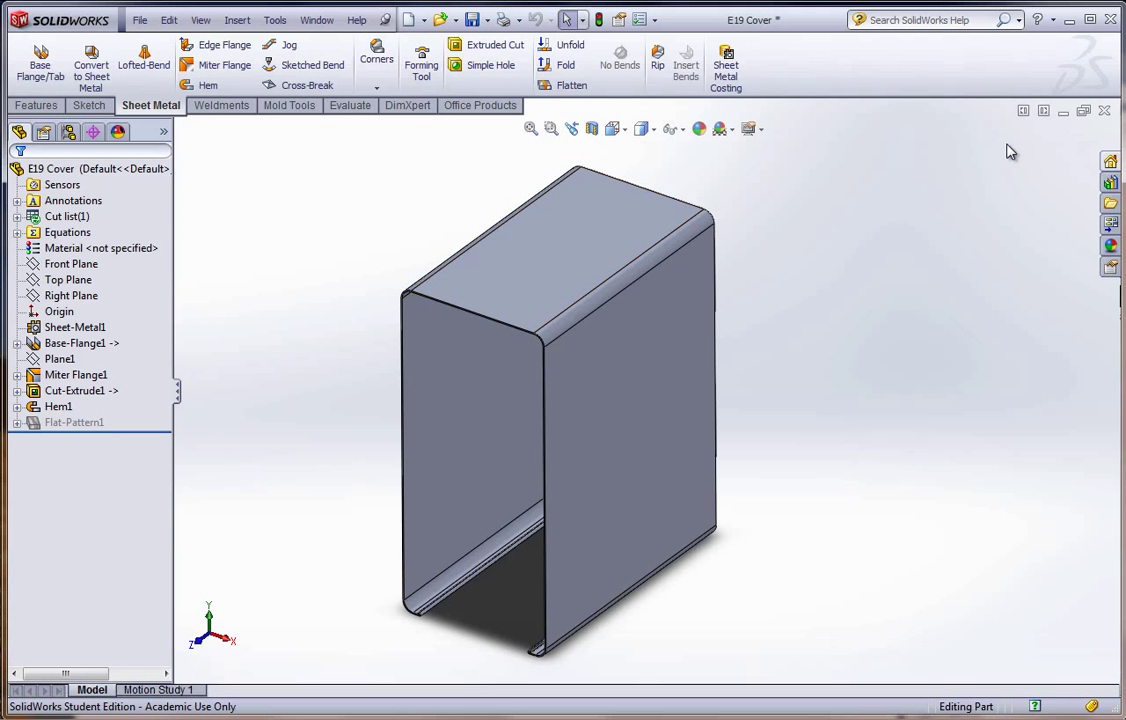
left_click(1104, 112)
left_click(419, 421)
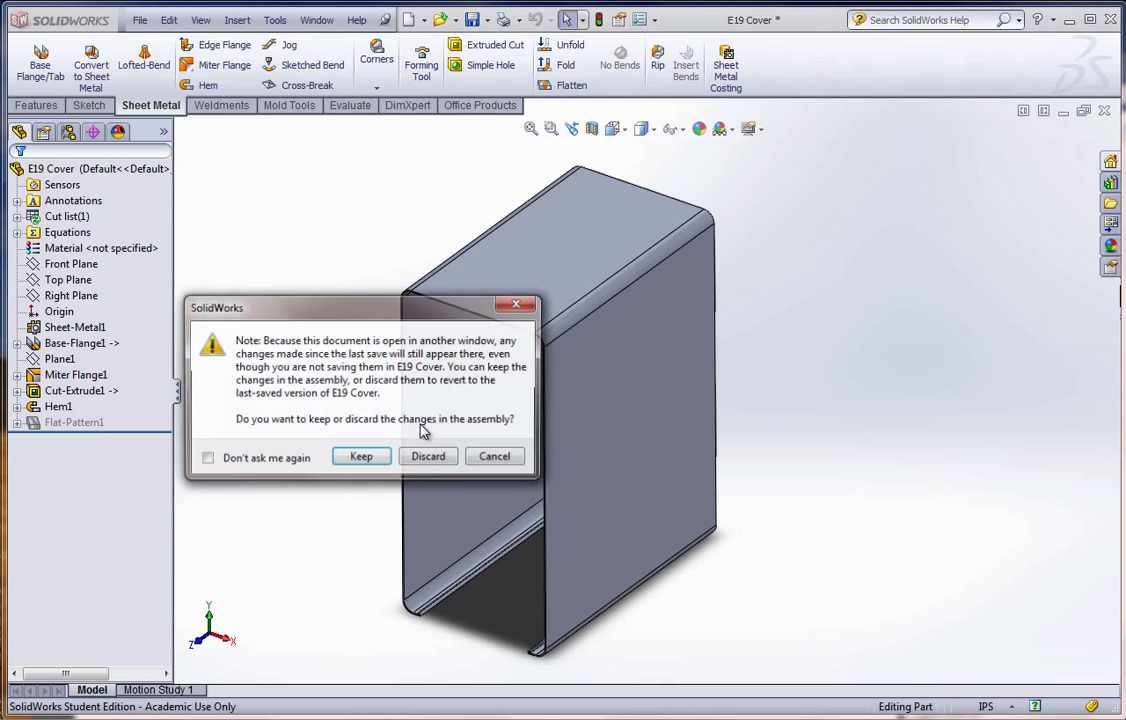
left_click(428, 456)
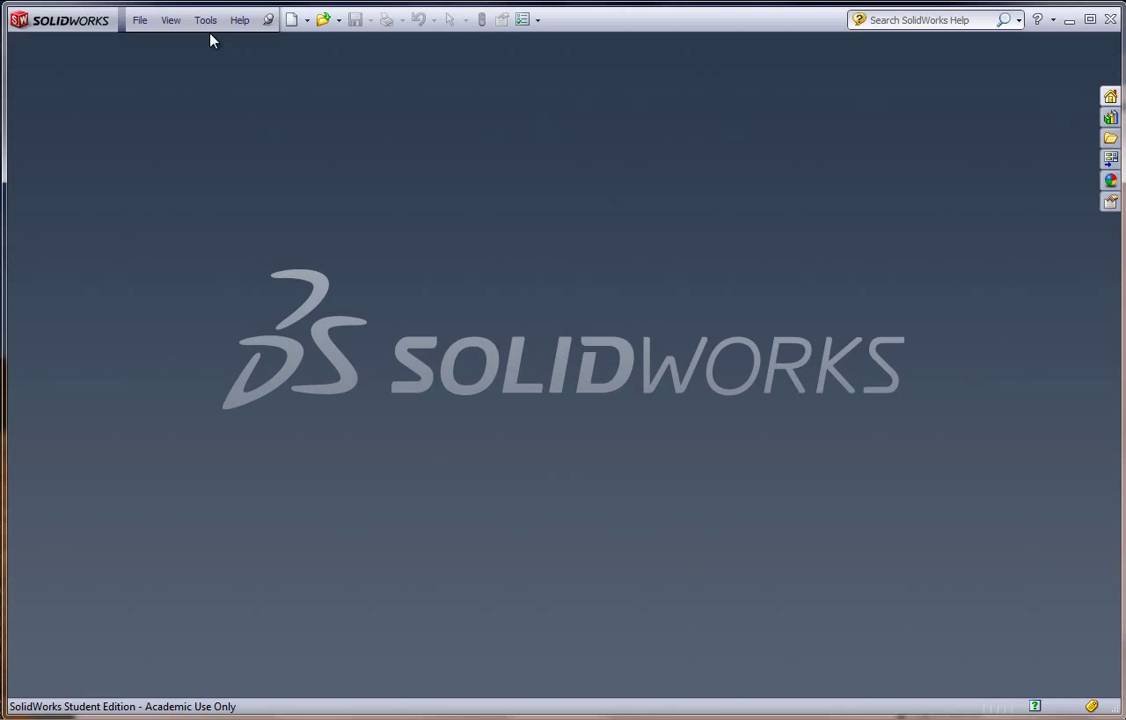
Create a new part document and start a sketch on the Front Plane.
left_click(140, 20)
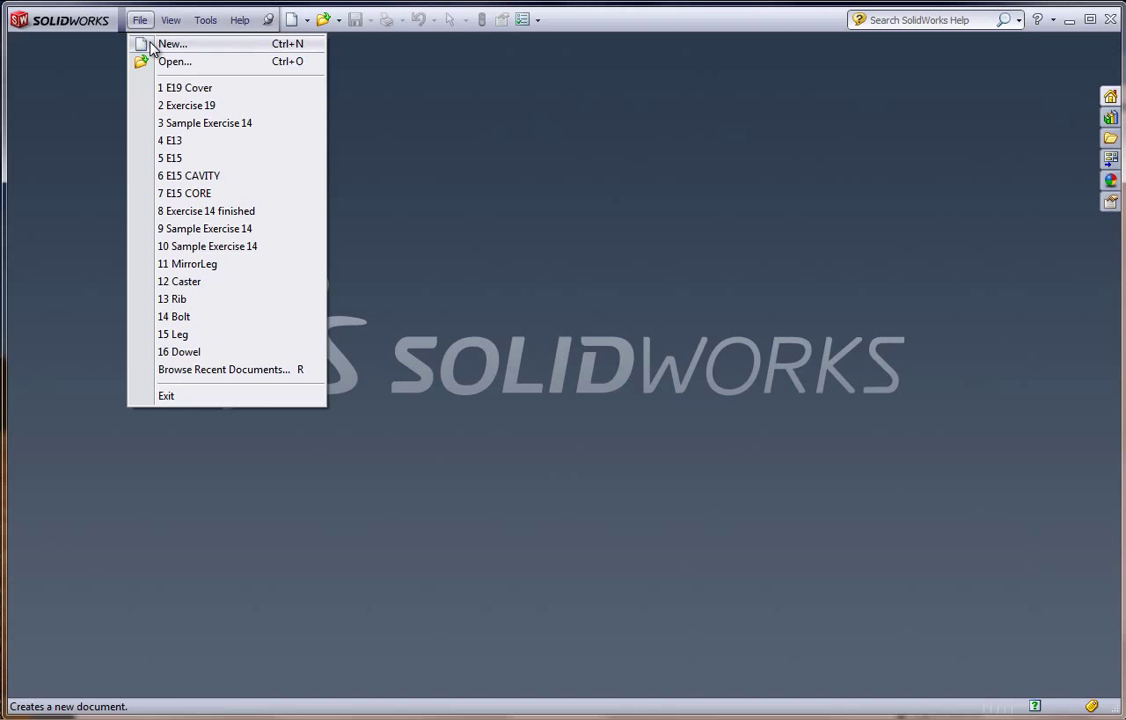
left_click(170, 44)
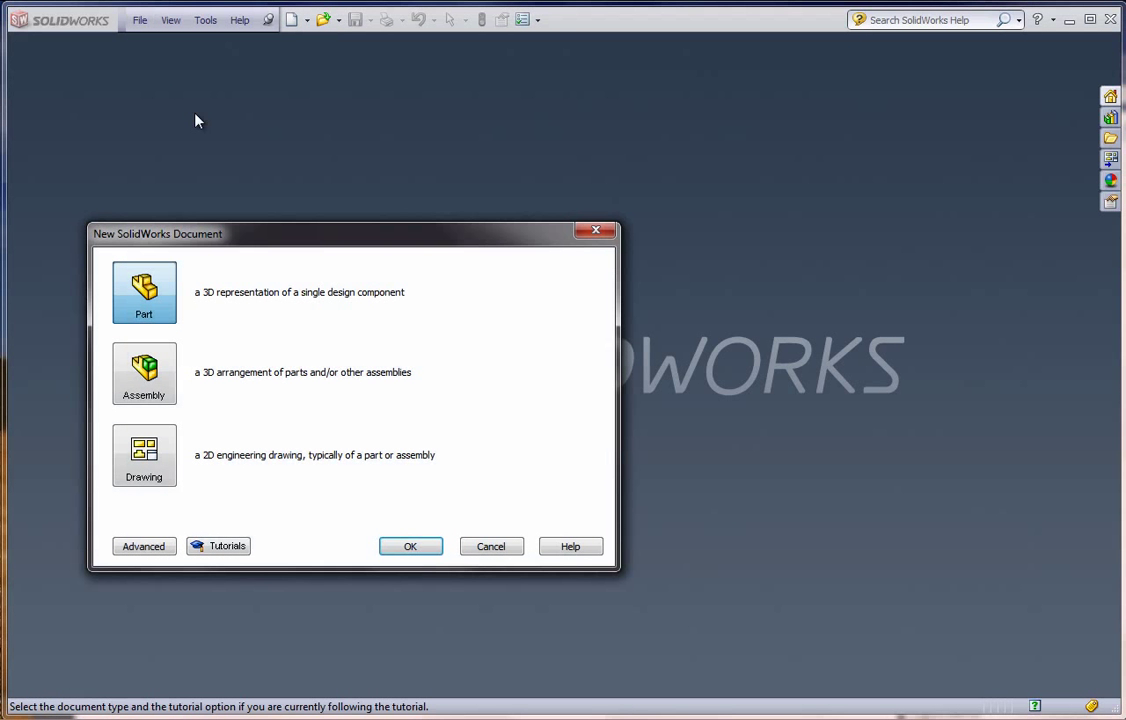
double_click(150, 295)
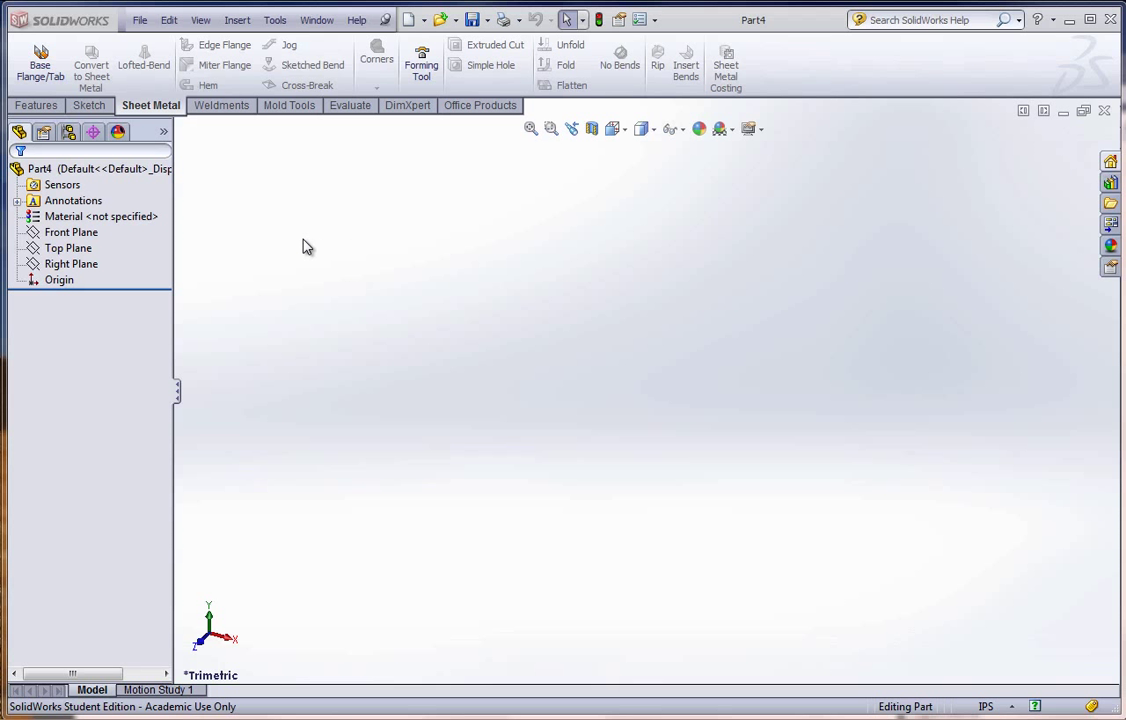
left_click(90, 236)
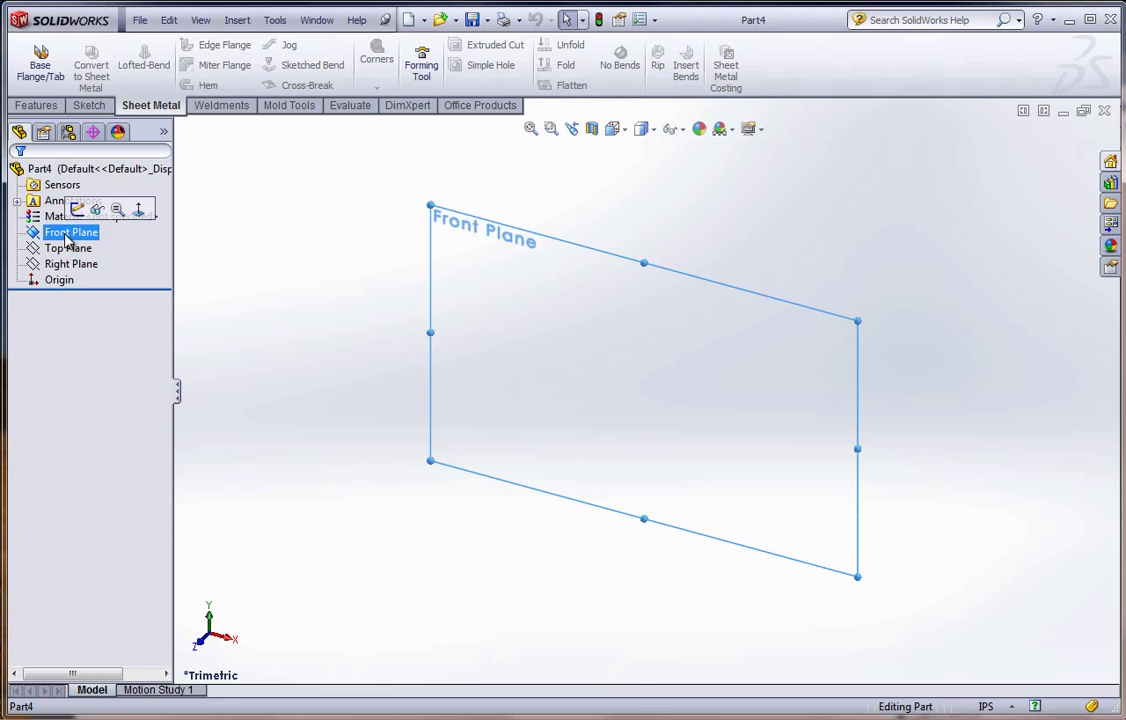
left_click(66, 206)
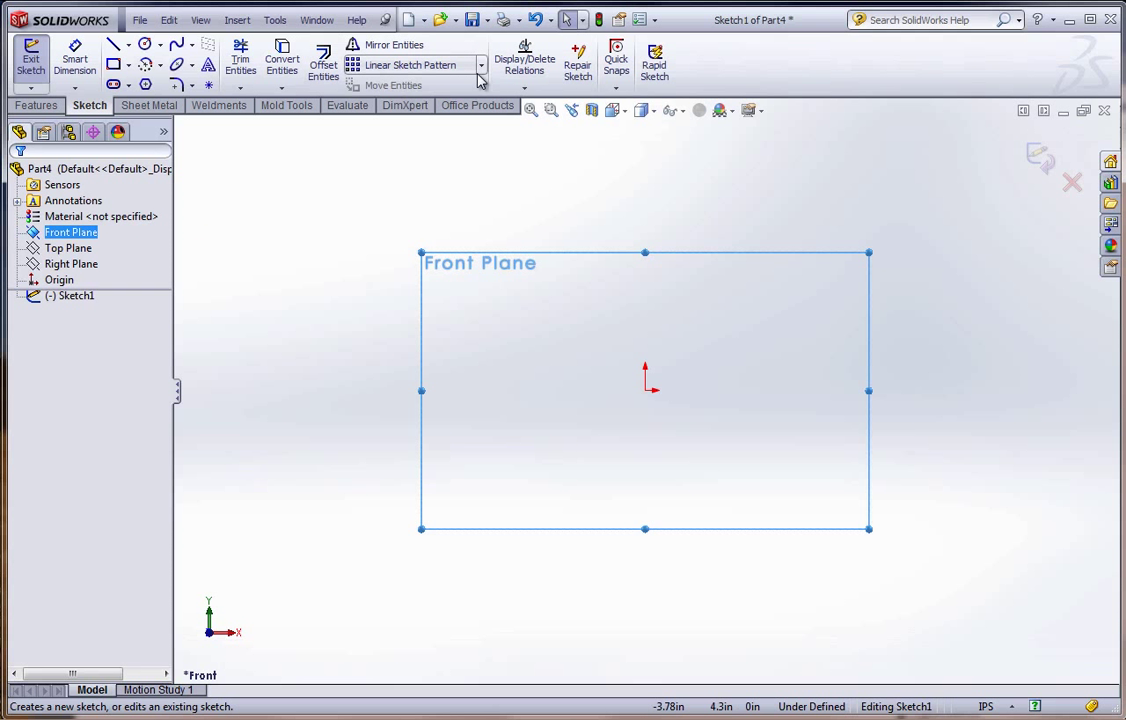
right_click(725, 72)
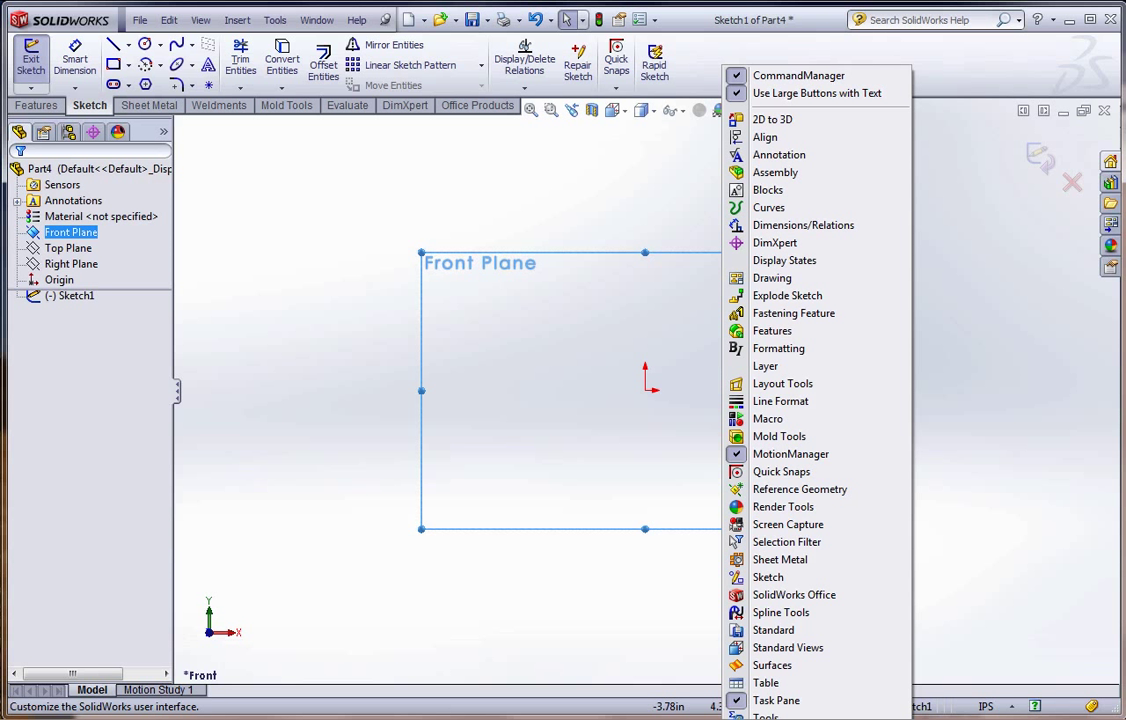
key("Return")
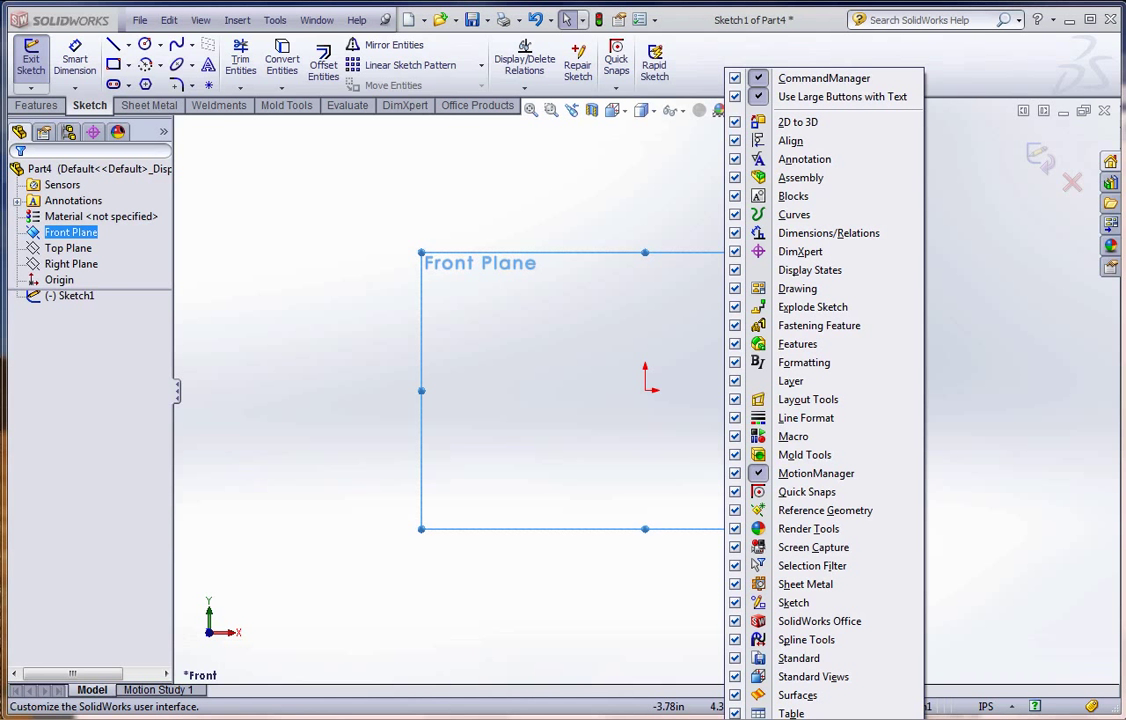
left_click(1023, 503)
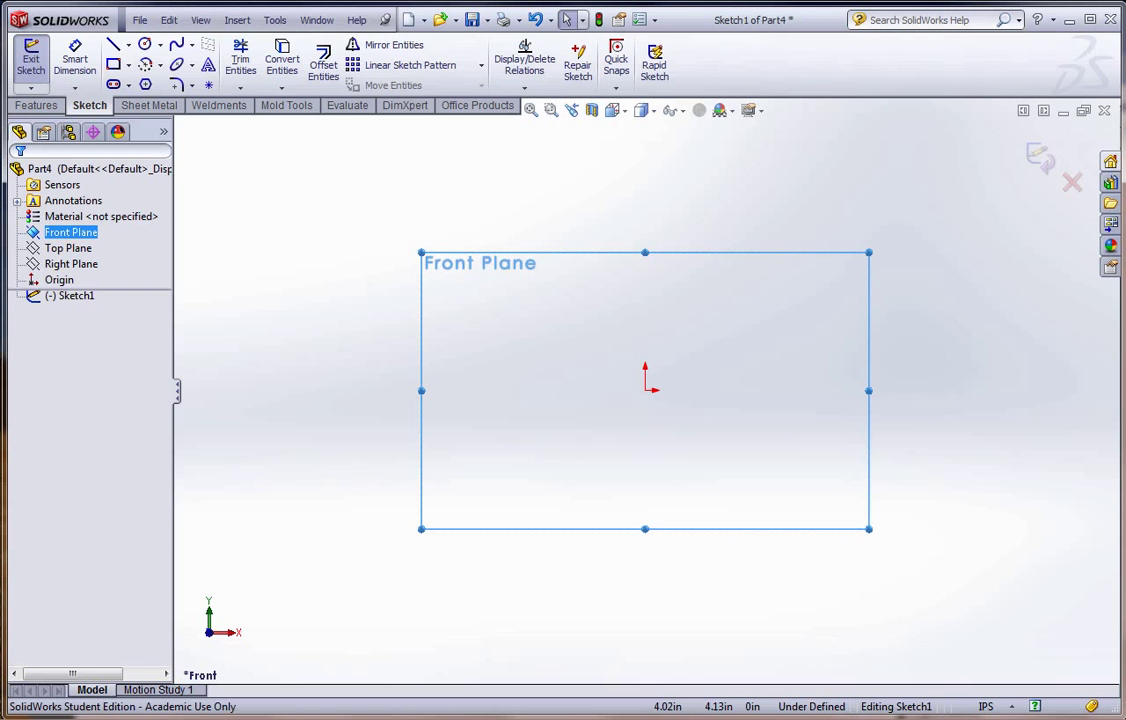
Customize the Sketch command set by adding the Sketch Picture command after Rapid Sketch.
right_click(758, 57)
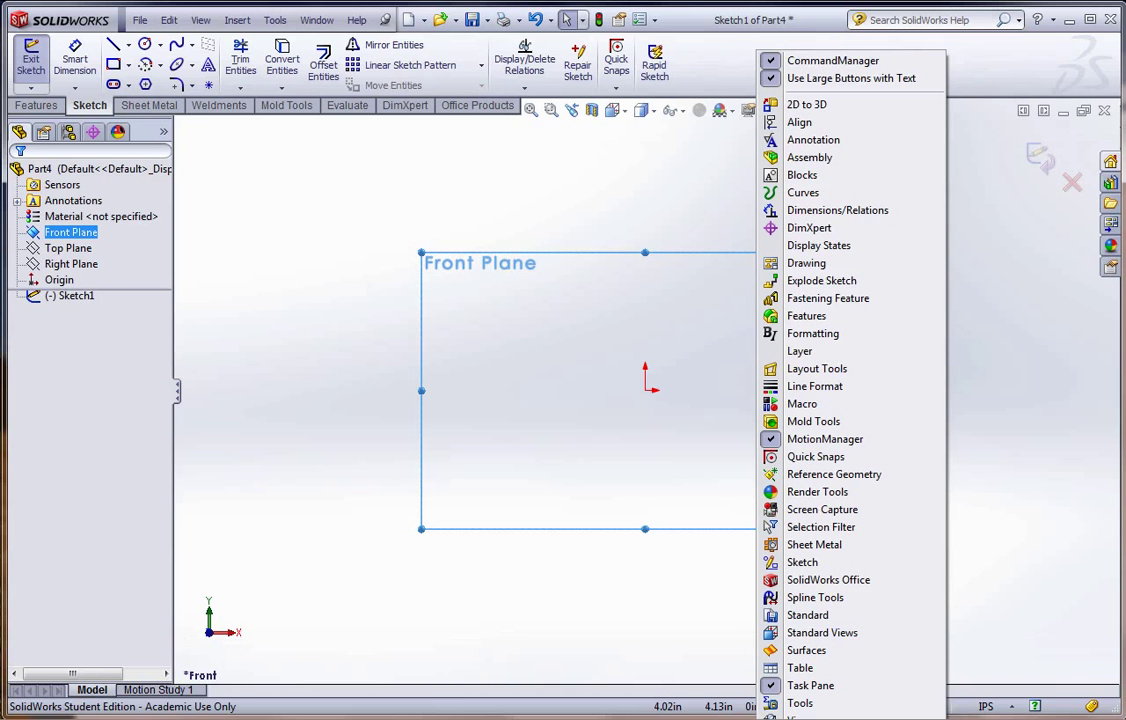
left_click(800, 716)
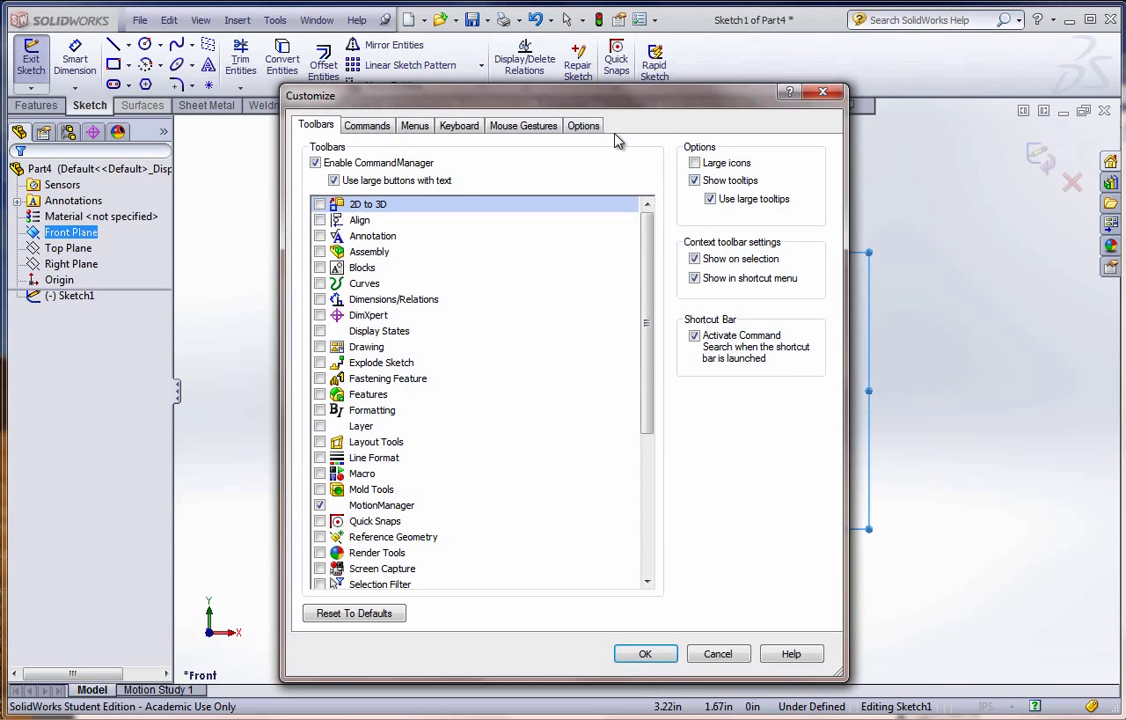
left_click(380, 130)
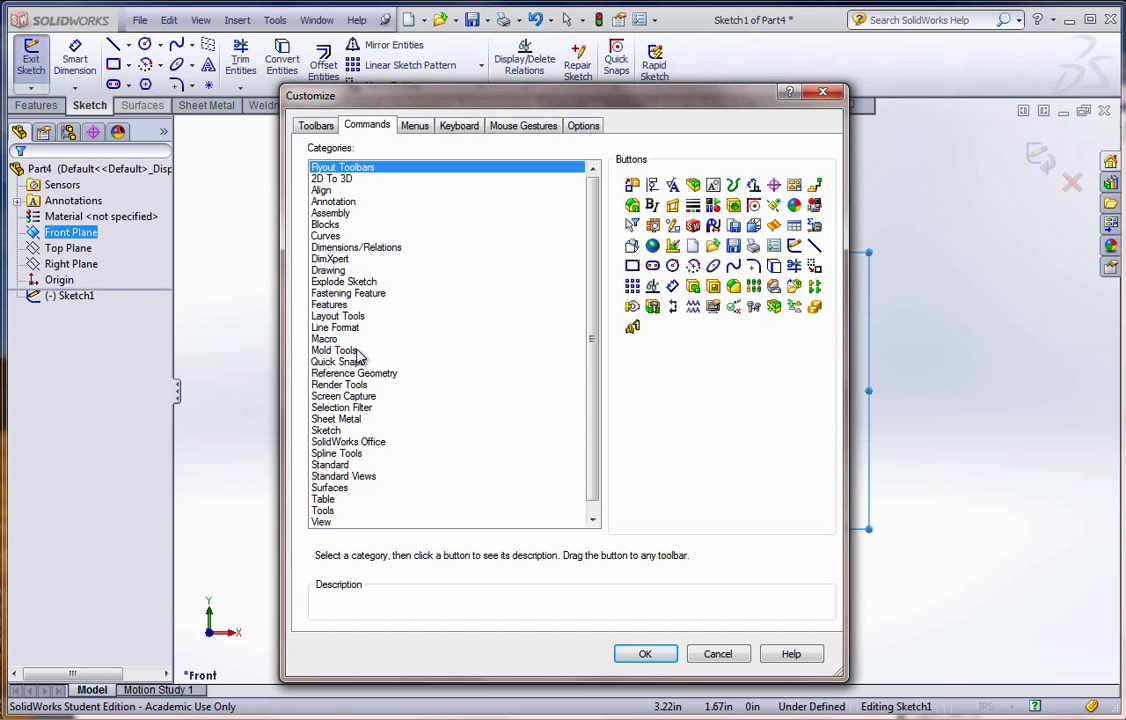
left_click(328, 431)
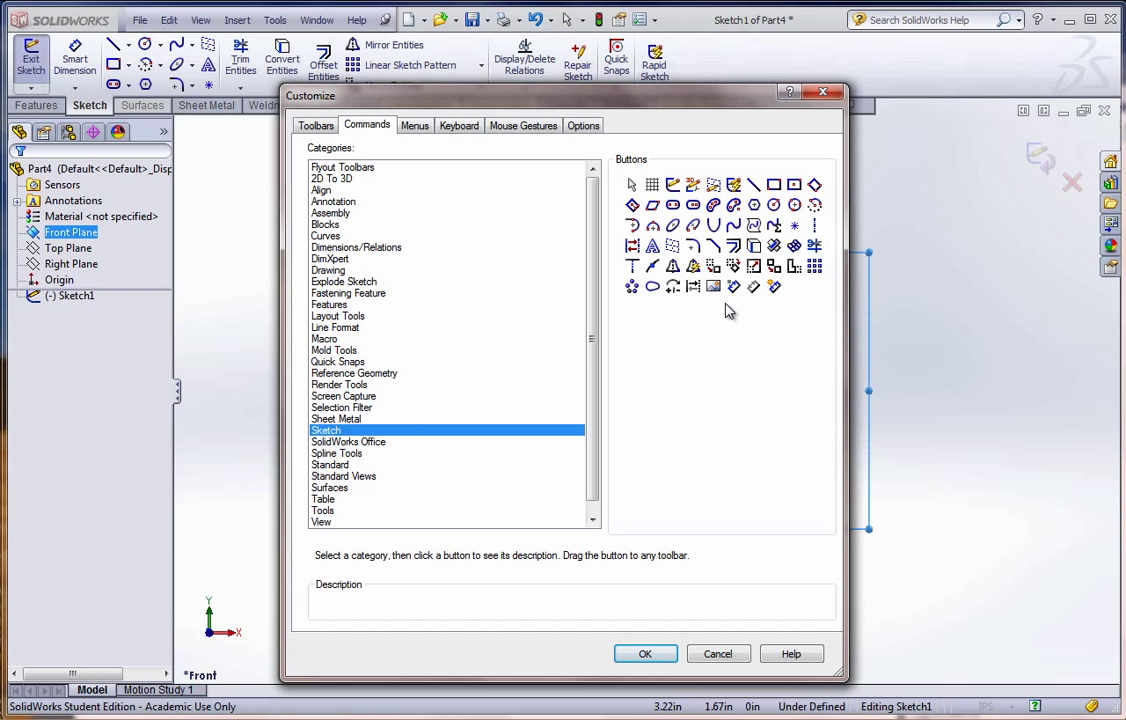
left_click_drag(660, 93, 625, 110)
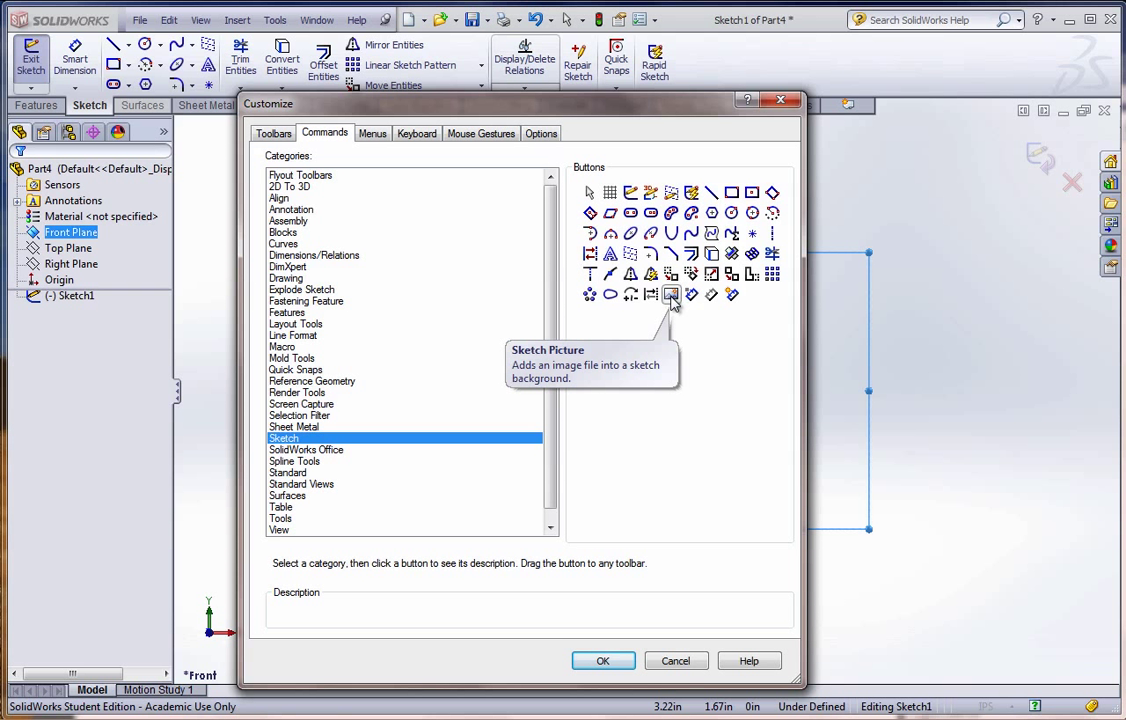
mouse_move(671, 298)
left_mouse_down()
mouse_move(630, 184)
mouse_move(660, 75)
mouse_move(713, 63)
mouse_move(700, 66)
left_mouse_up()
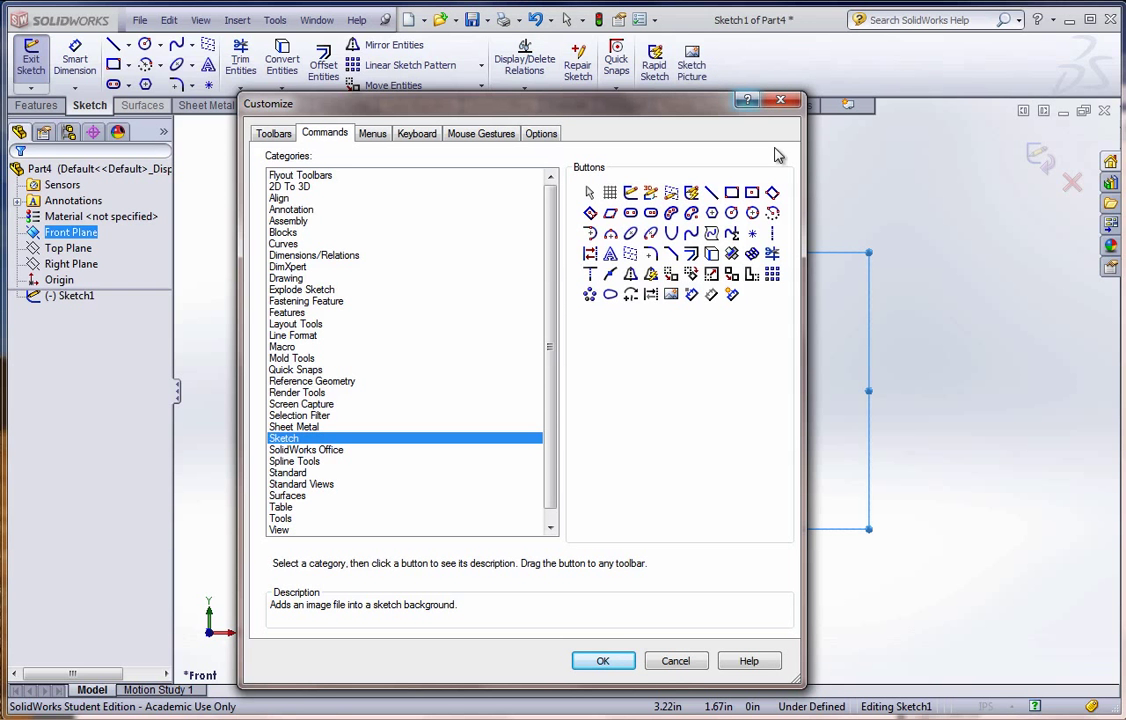
left_click(603, 661)
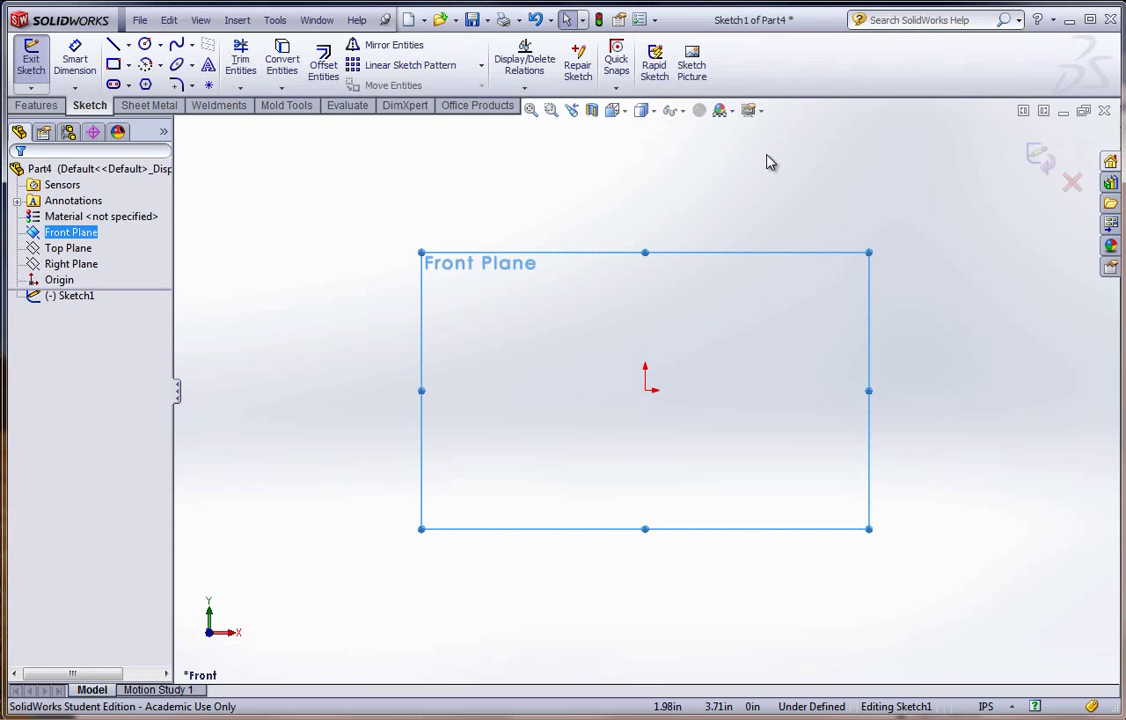
Insert the FRONT picture from CAD 121 Adv SolidWorks, Sample Files, Exercise 21 into the sketch, keeping its default placement and size.
left_click(692, 66)
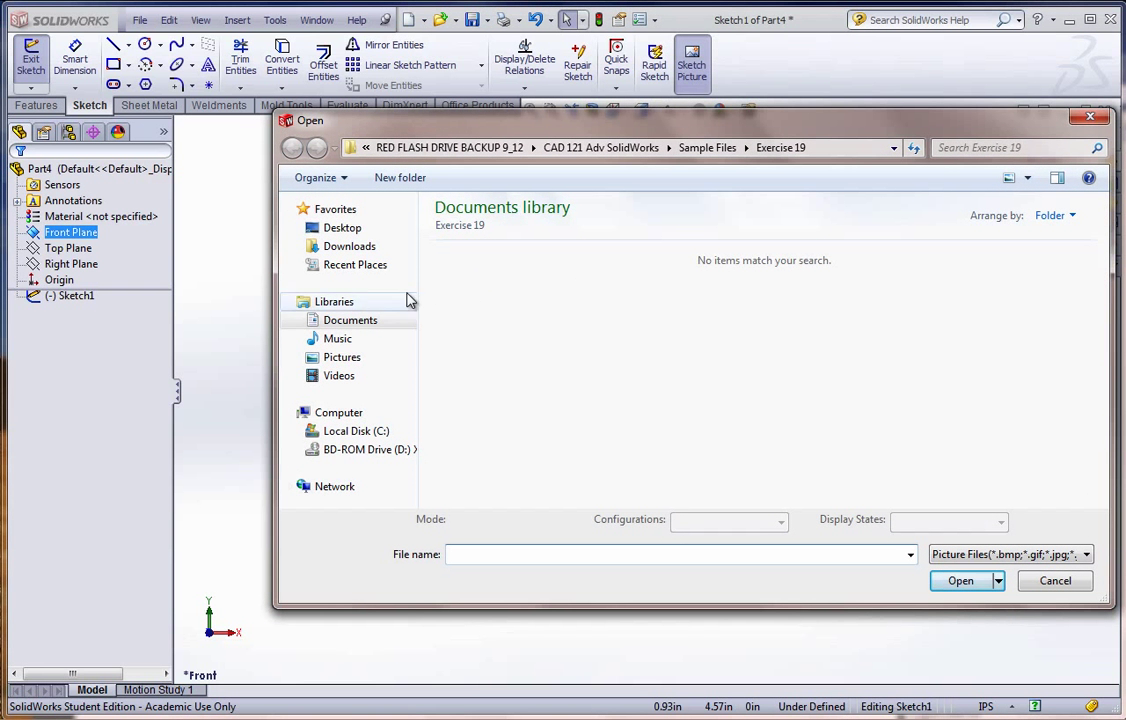
left_click(355, 320)
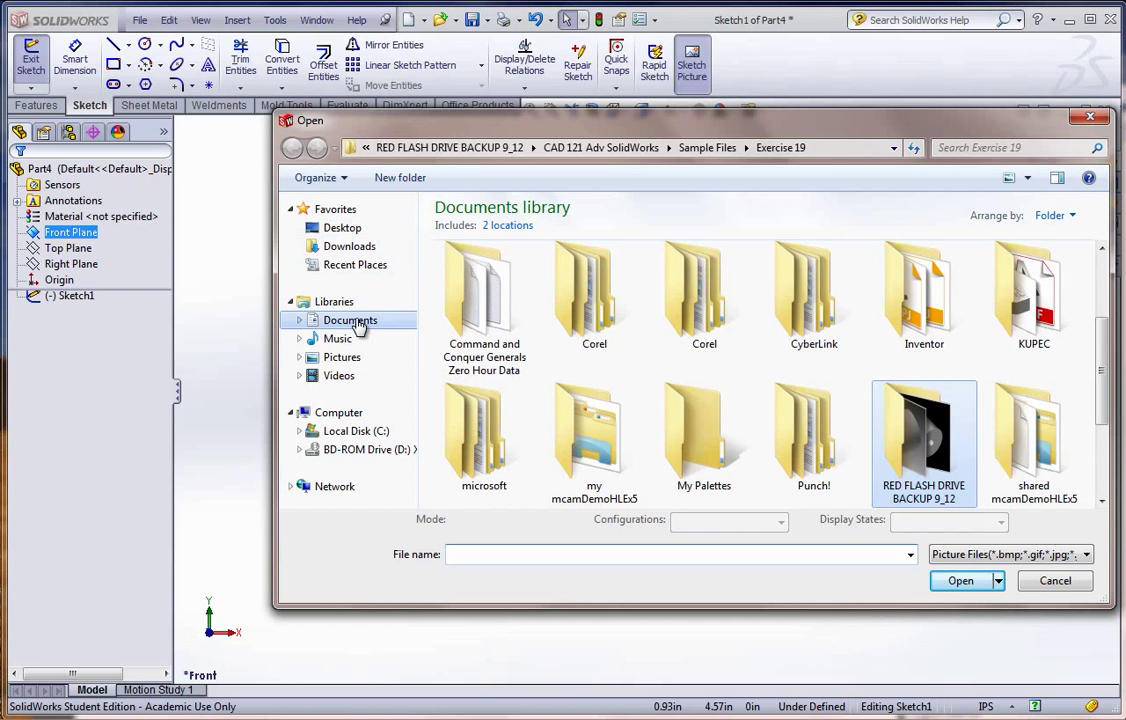
double_click(903, 447)
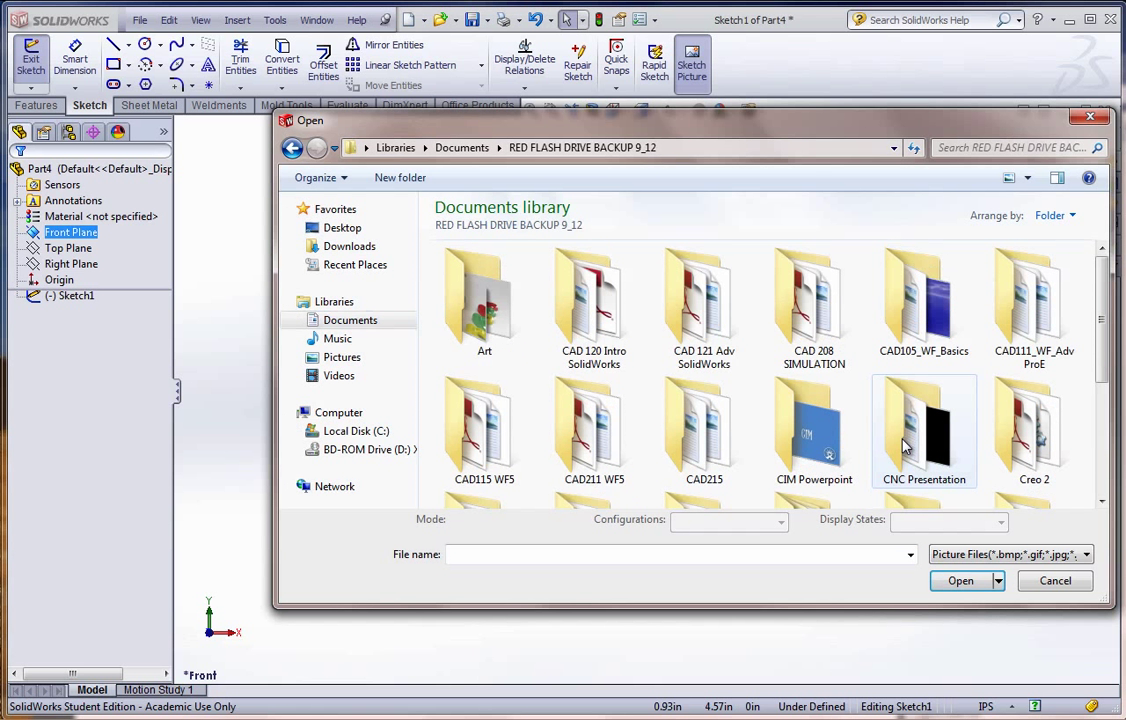
double_click(705, 310)
double_click(596, 305)
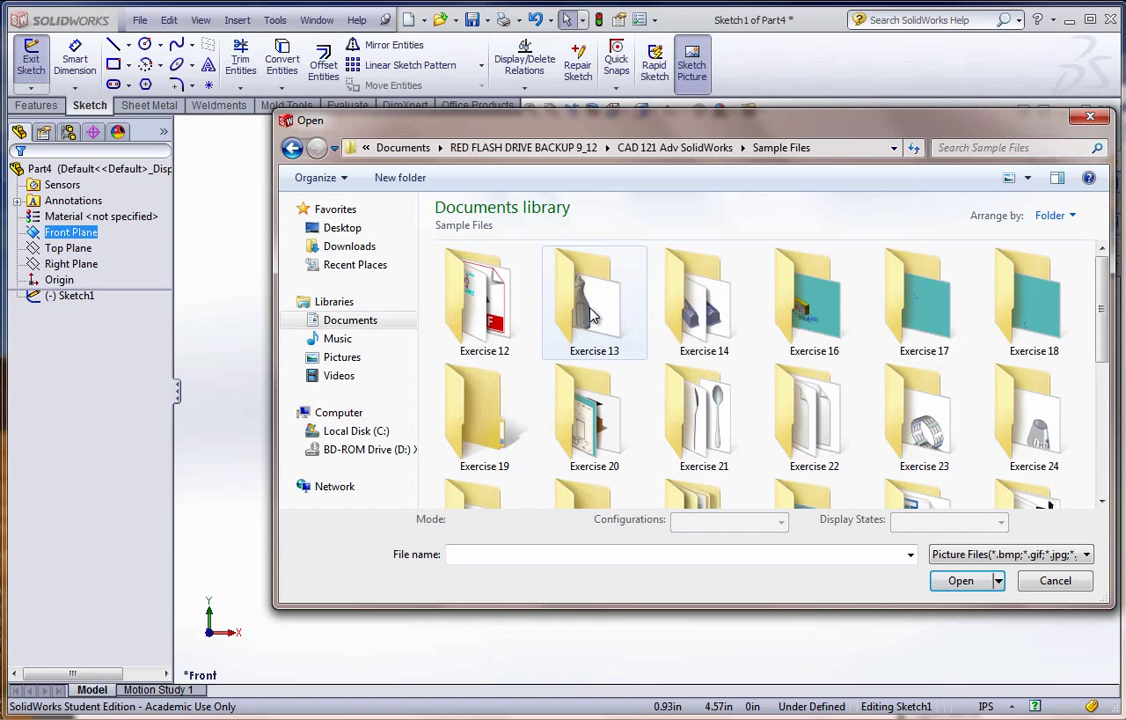
double_click(712, 423)
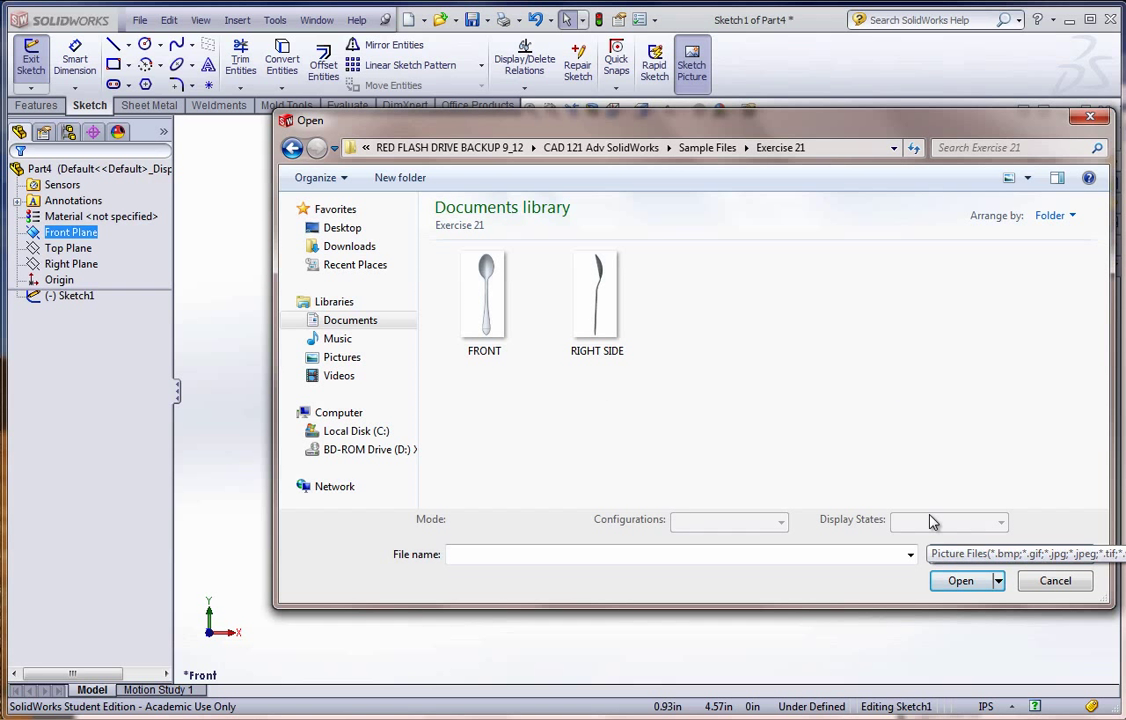
left_click(490, 303)
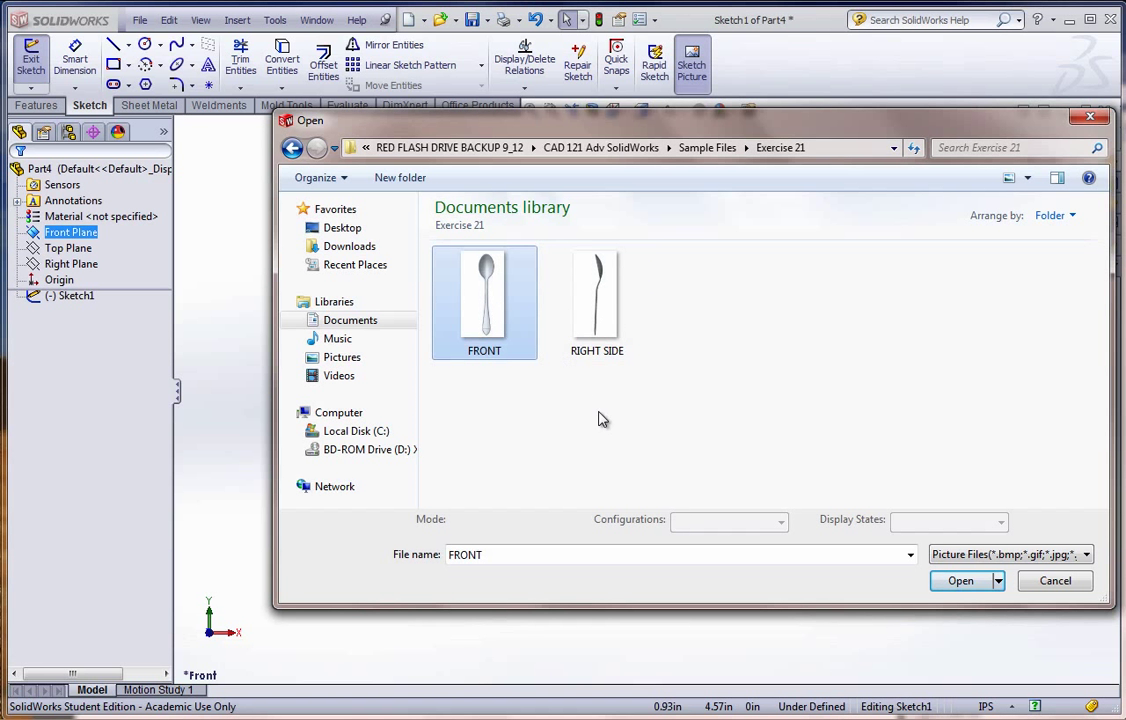
left_click(957, 582)
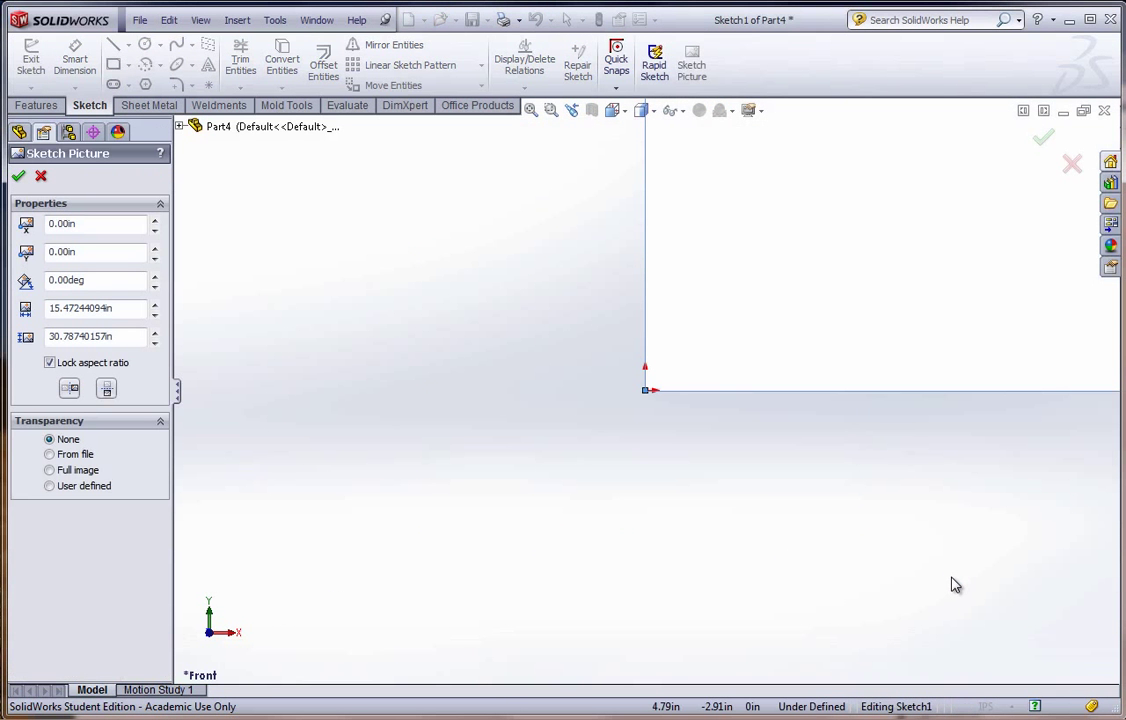
left_click(19, 177)
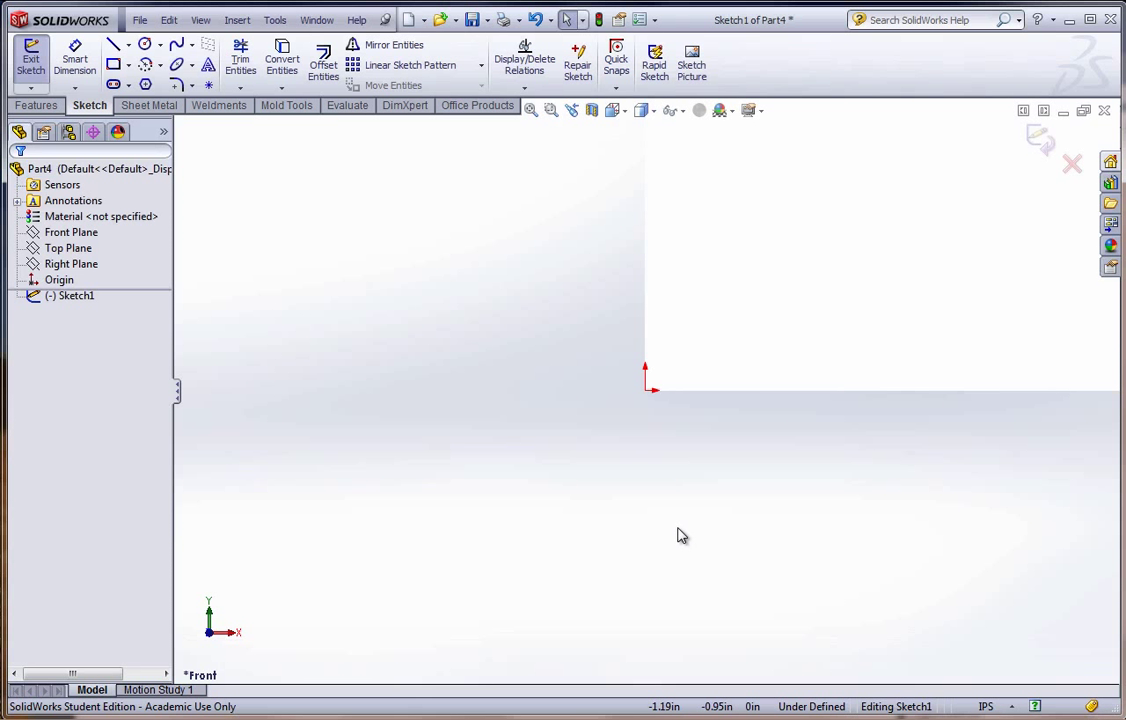
Sketch a vertical centerline about 15.7 in long upward from the origin along the spoon picture's edge.
scroll(767, 400, "up", 2)
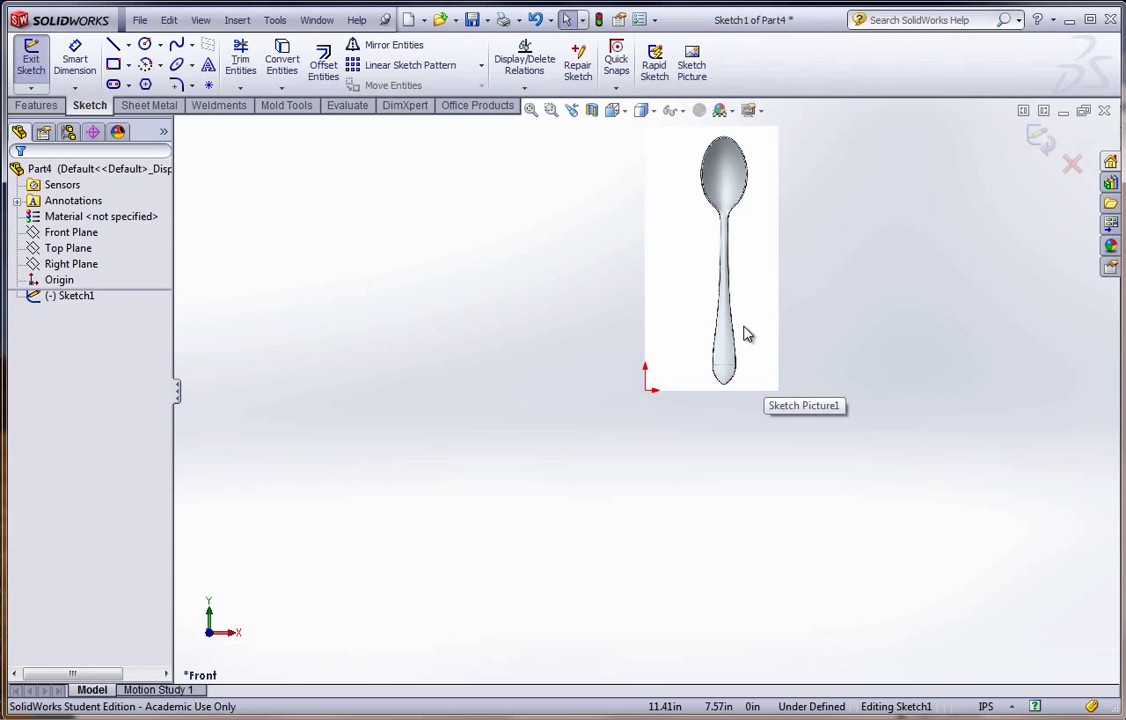
scroll(790, 340, "down", 2)
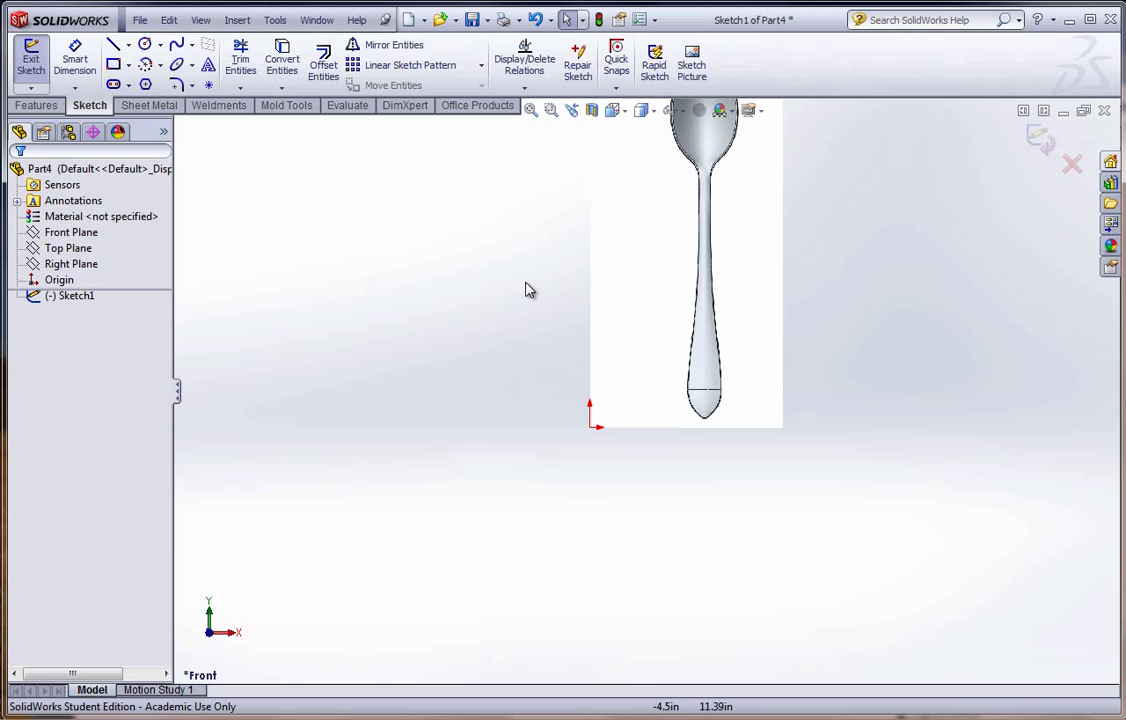
left_click(129, 46)
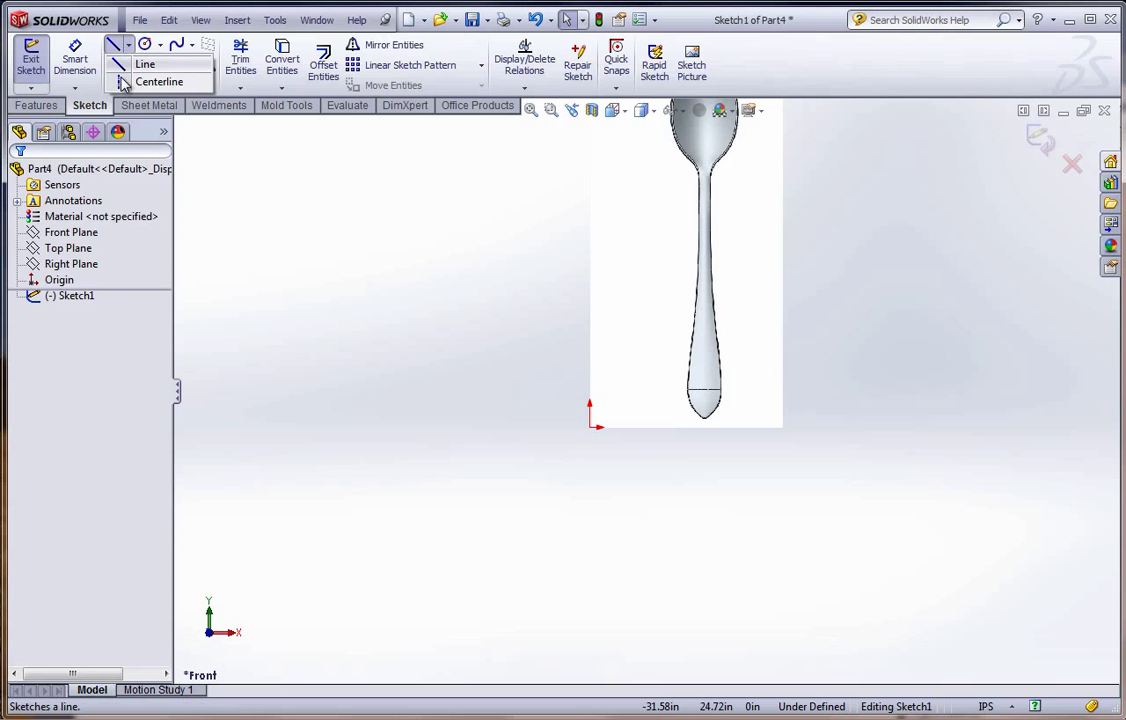
left_click(158, 81)
left_click(590, 428)
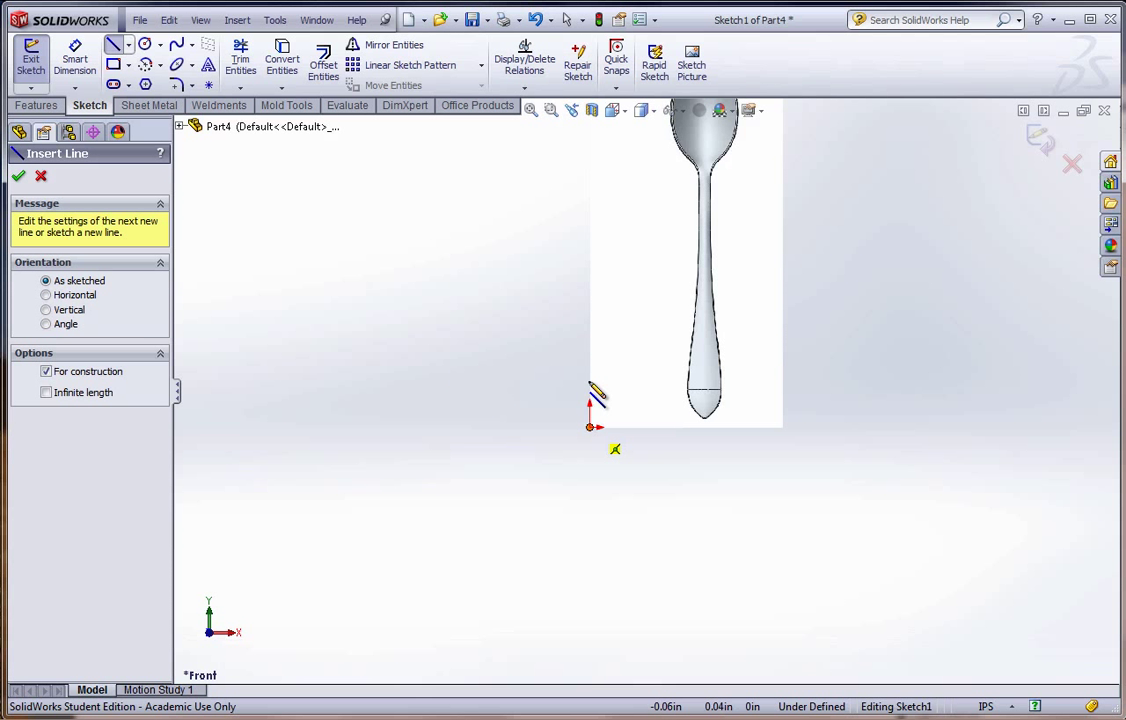
left_click(590, 231)
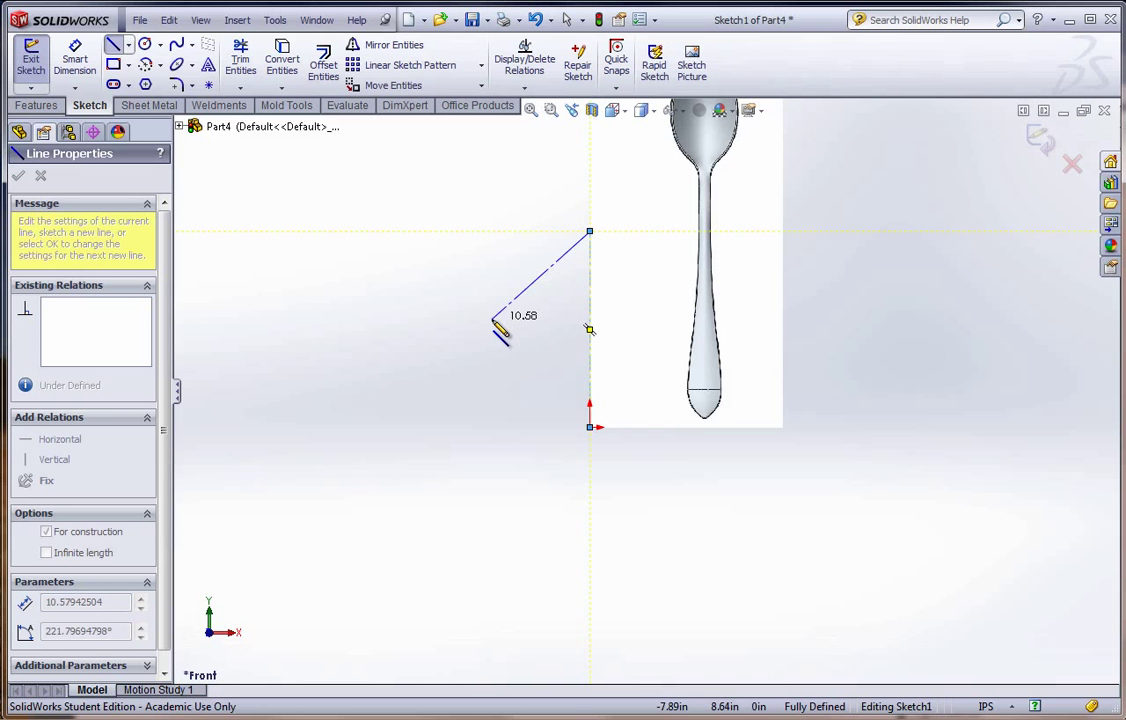
key("Escape")
Dimension the vertical centerline's length and set it to 6 in.
left_click(75, 58)
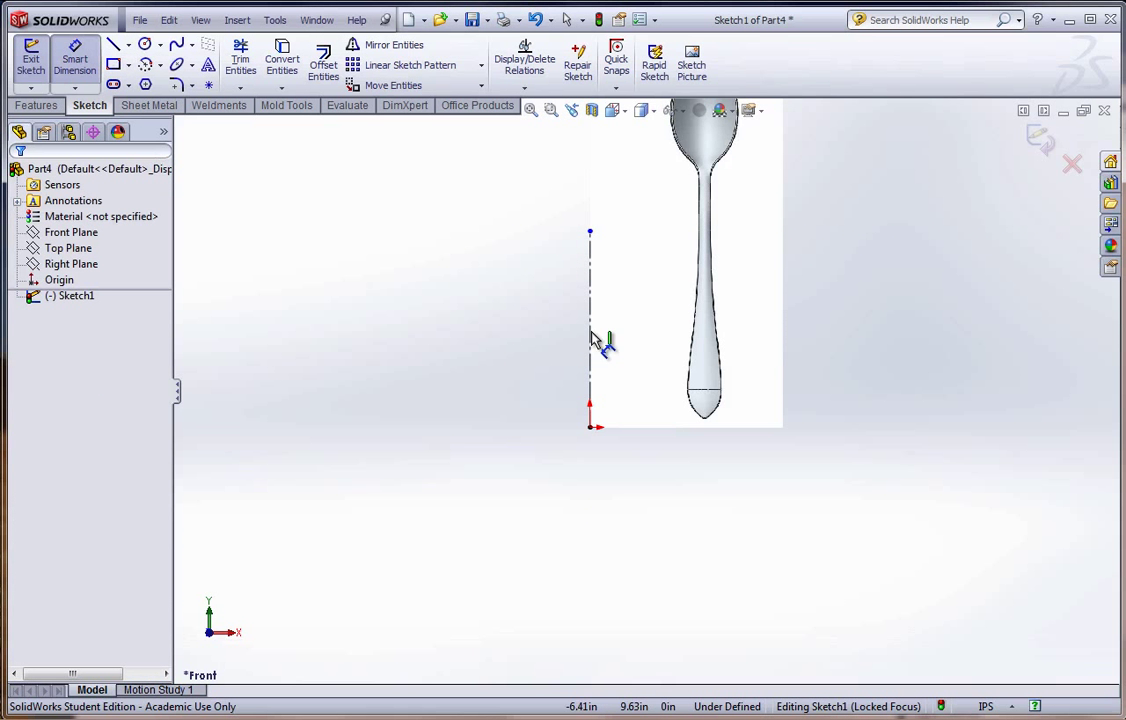
left_click(590, 330)
left_click(556, 333)
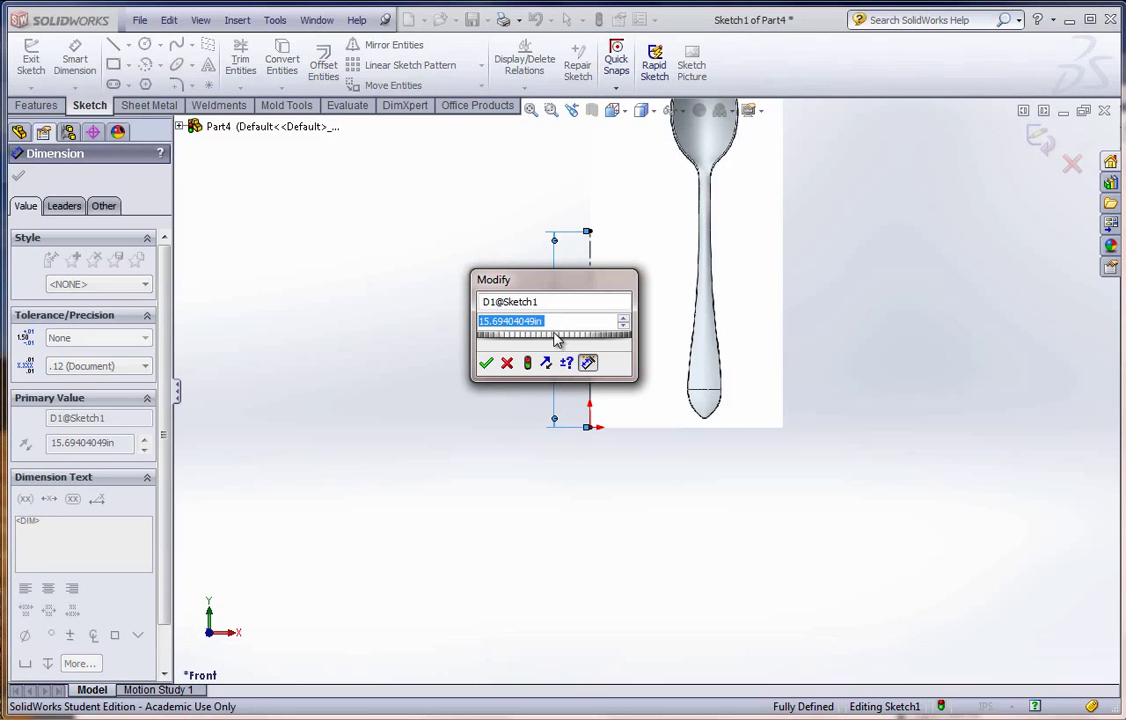
type("6")
key("Return")
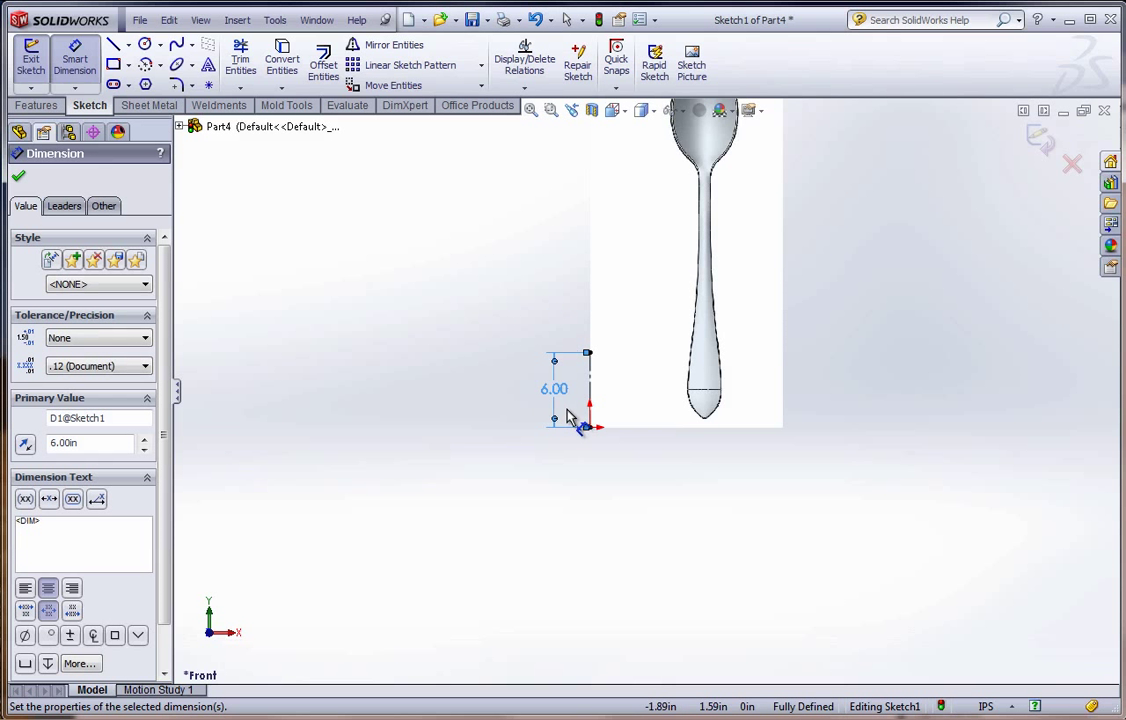
key("Escape")
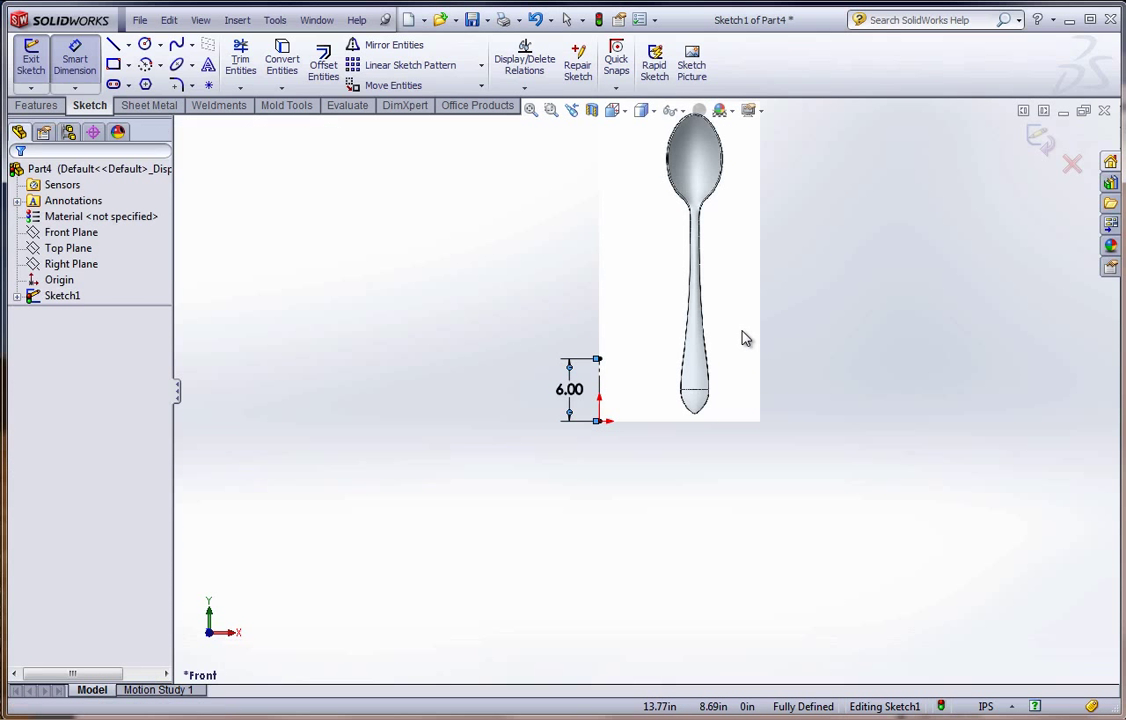
Move the front spoon picture onto the centerline and shrink it proportionally to about 3.51 in wide by 6.98 in high.
left_click(700, 282)
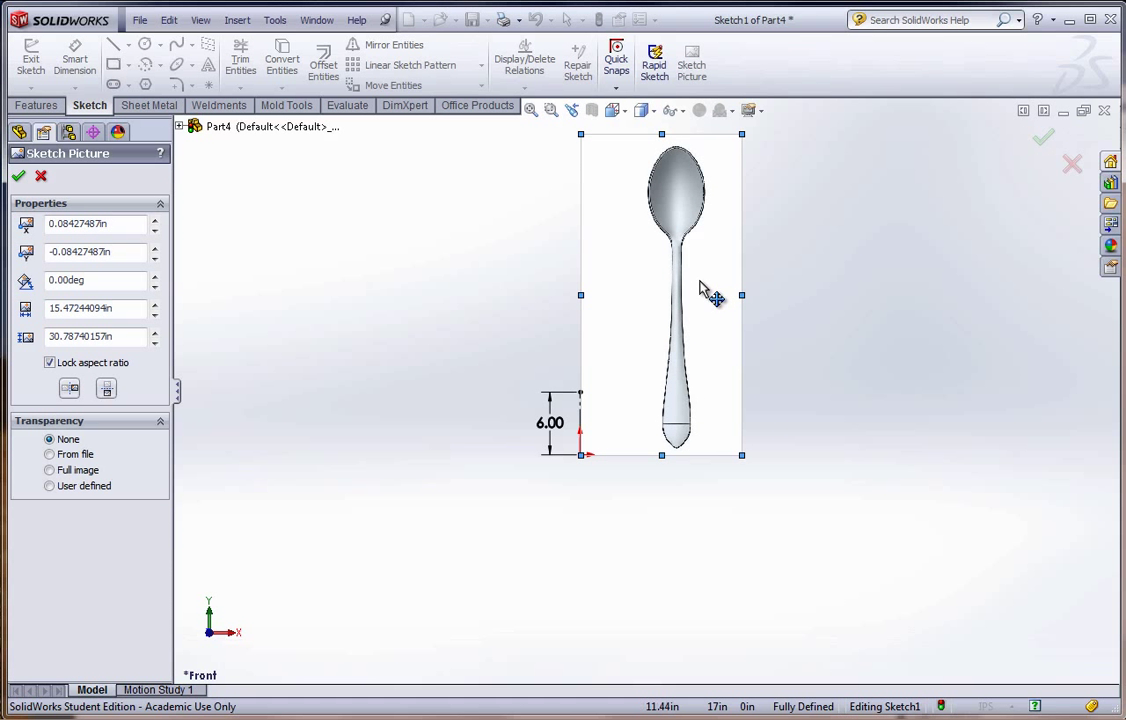
mouse_move(710, 288)
left_mouse_down()
mouse_move(645, 320)
mouse_move(605, 304)
left_mouse_up()
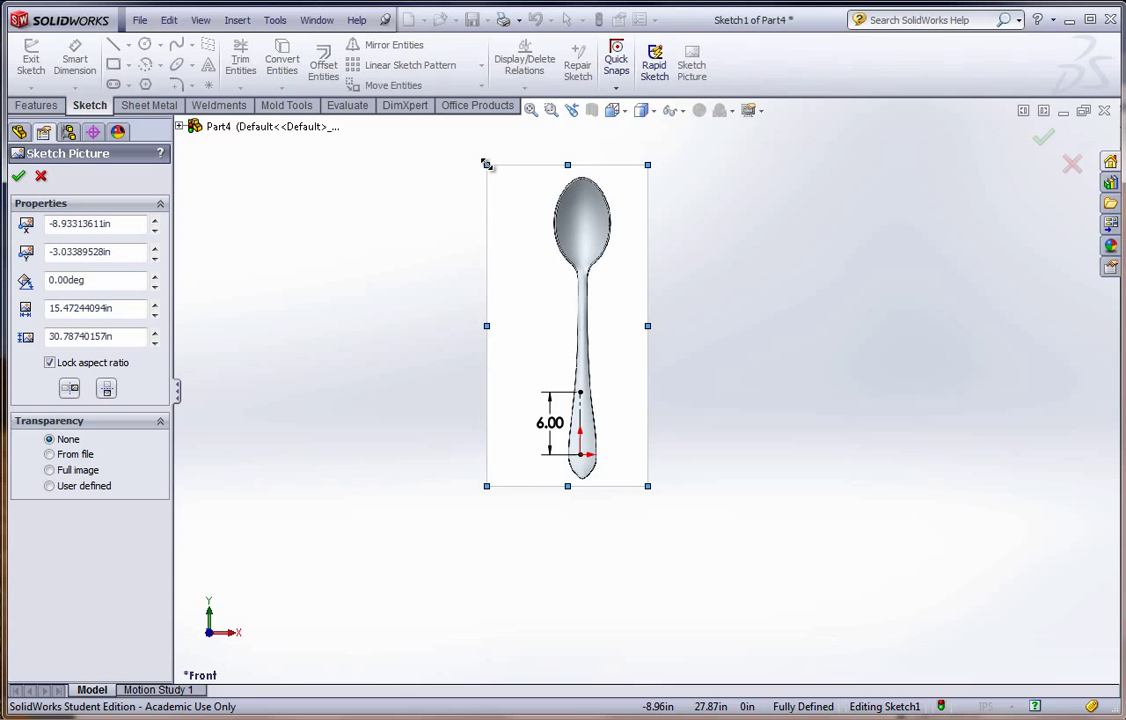
left_click_drag(488, 163, 600, 388)
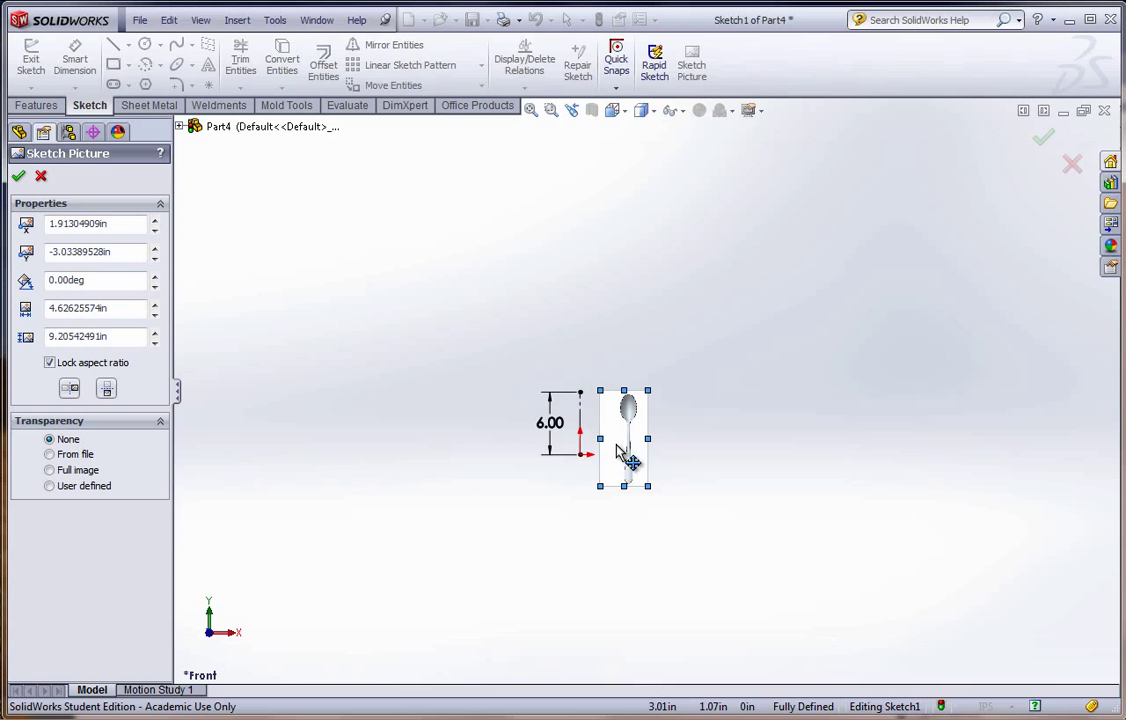
mouse_move(618, 443)
left_mouse_down()
mouse_move(590, 430)
mouse_move(634, 420)
mouse_move(637, 429)
left_mouse_up()
scroll(600, 440, "down", 8)
left_click_drag(502, 231, 551, 340)
mouse_move(658, 501)
left_mouse_down()
mouse_move(642, 501)
mouse_move(662, 511)
left_mouse_up()
scroll(662, 657, "down", 5)
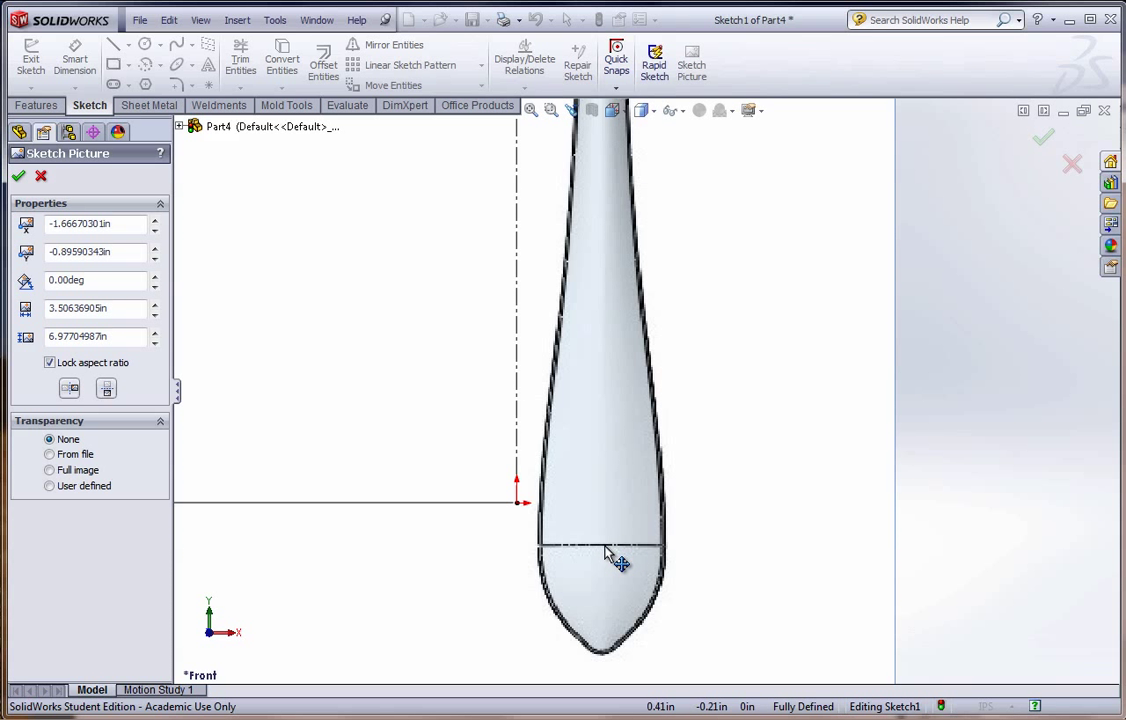
Move the front picture so the handle's horizontal line meets the origin and the bowl tip meets the centerline's upper end.
left_click_drag(608, 543, 527, 507)
scroll(600, 470, "up", 8)
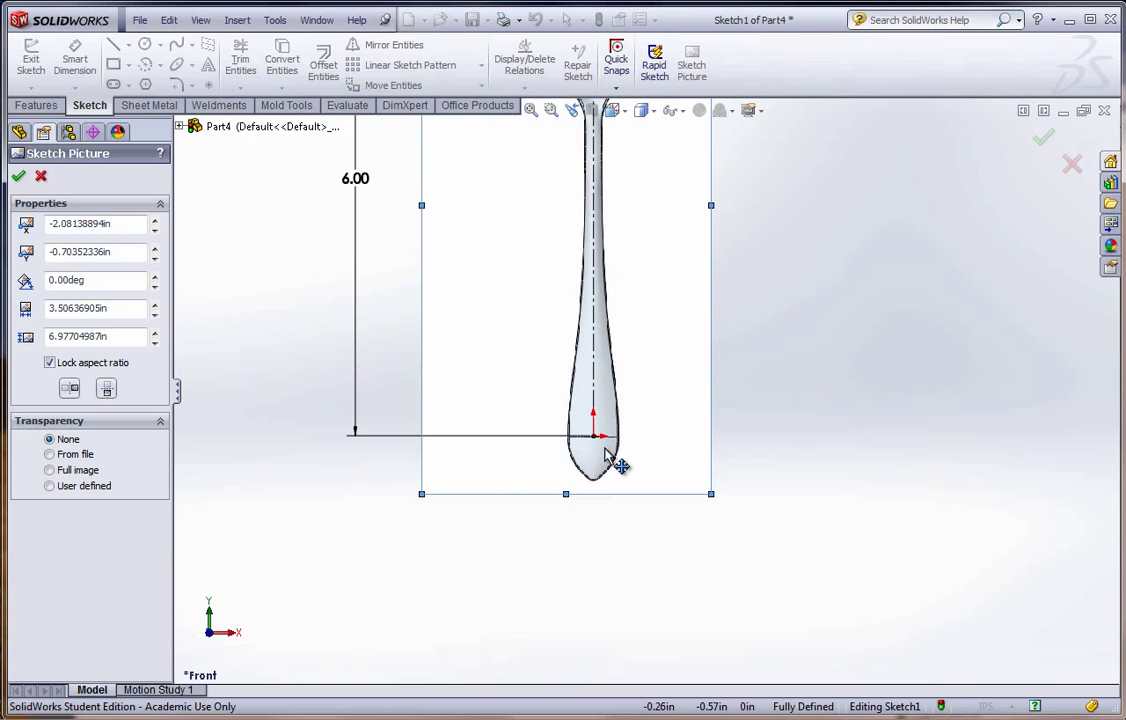
scroll(640, 215, "down", 6)
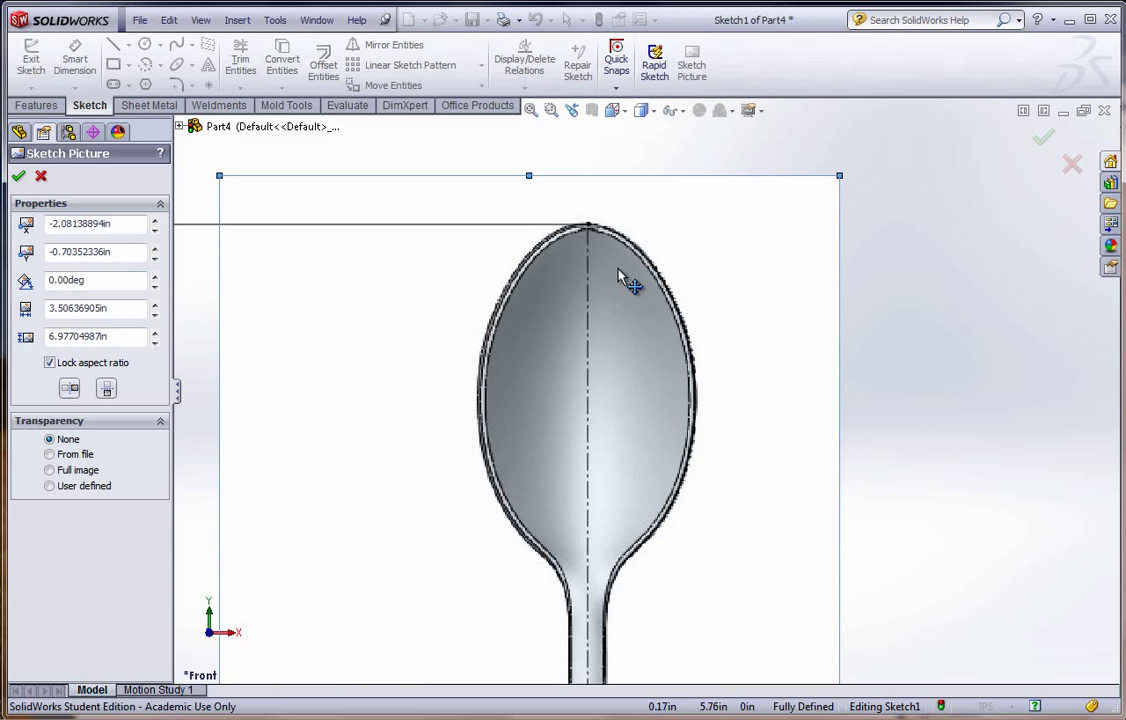
scroll(601, 374, "up", 6)
scroll(640, 570, "down", 6)
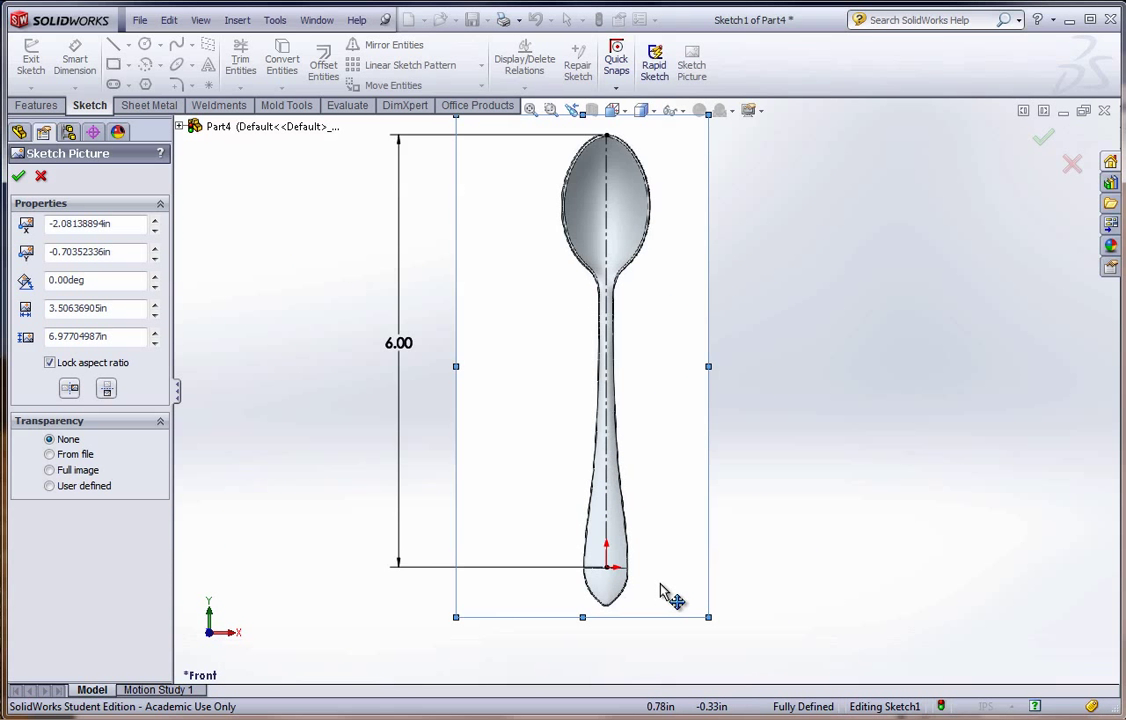
Nudge the front picture to center its handle line on the origin, check the bowl tip's alignment, and accept the placement.
scroll(605, 548, "down", 3)
left_click_drag(709, 548, 697, 546)
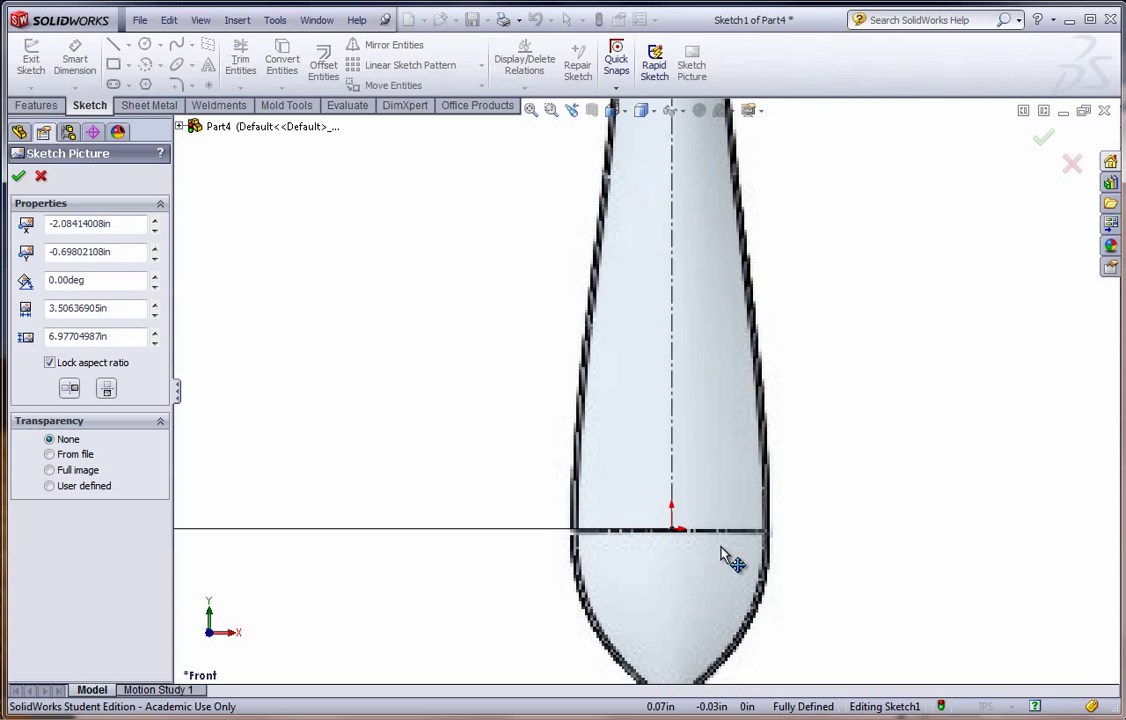
scroll(797, 562, "up", 5)
scroll(741, 357, "up", 2)
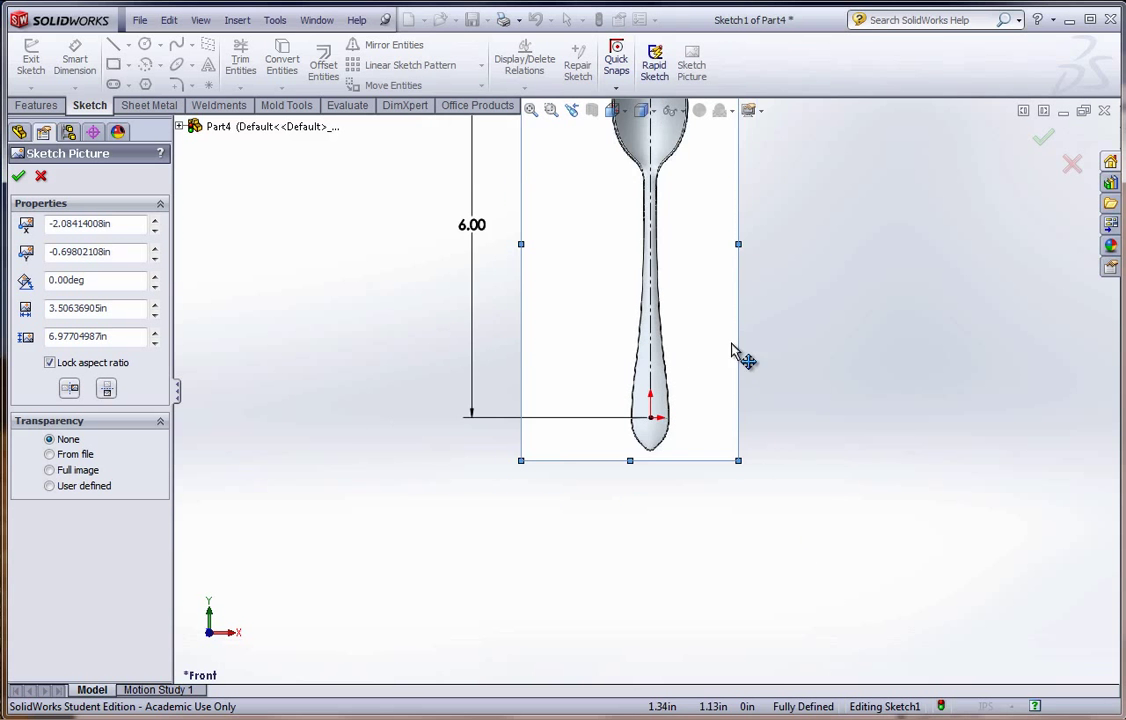
scroll(699, 181, "down", 5)
scroll(699, 221, "up", 4)
scroll(675, 229, "down", 2)
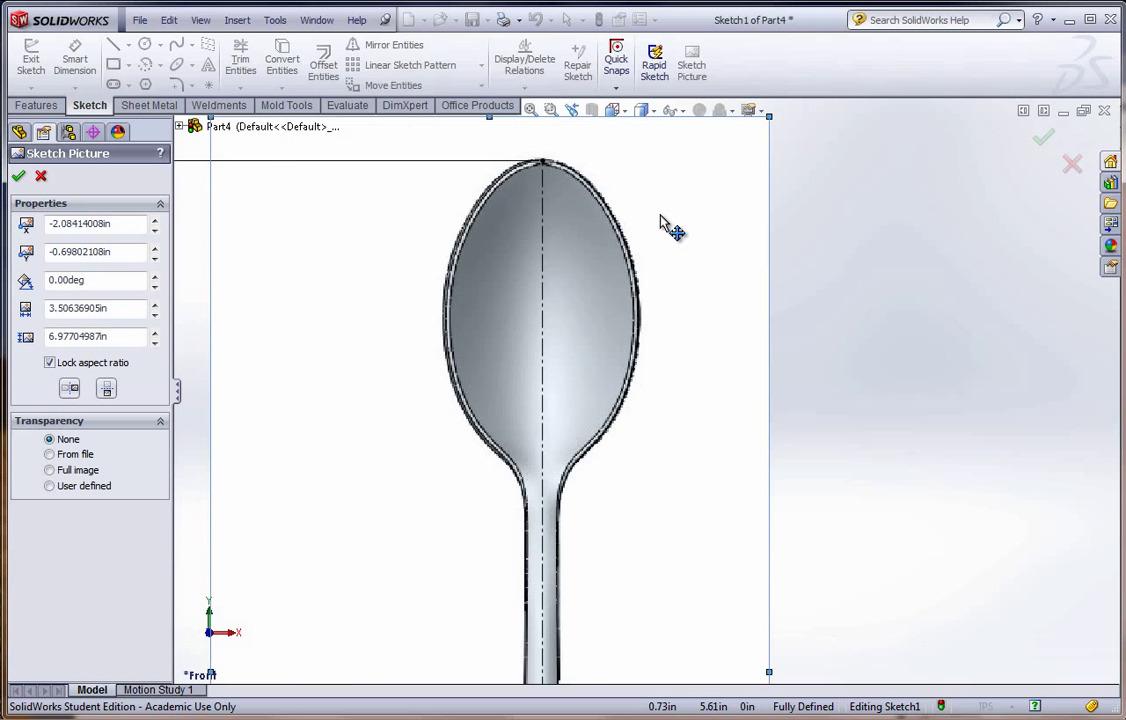
scroll(666, 224, "up", 3)
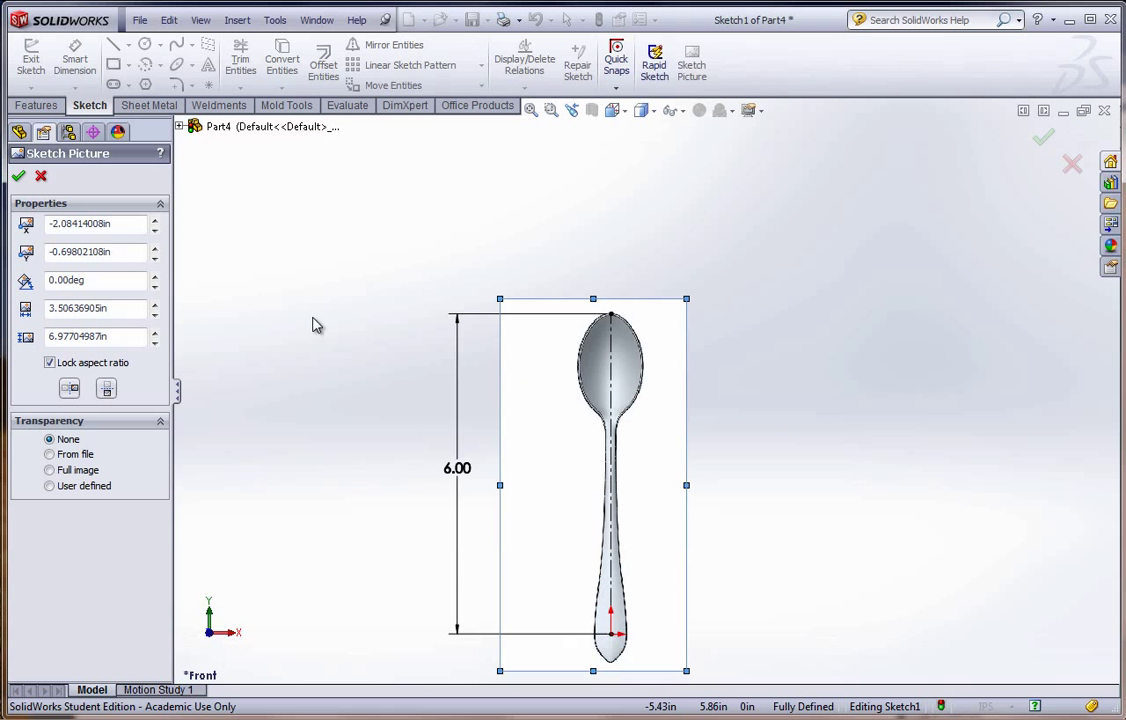
left_click(18, 176)
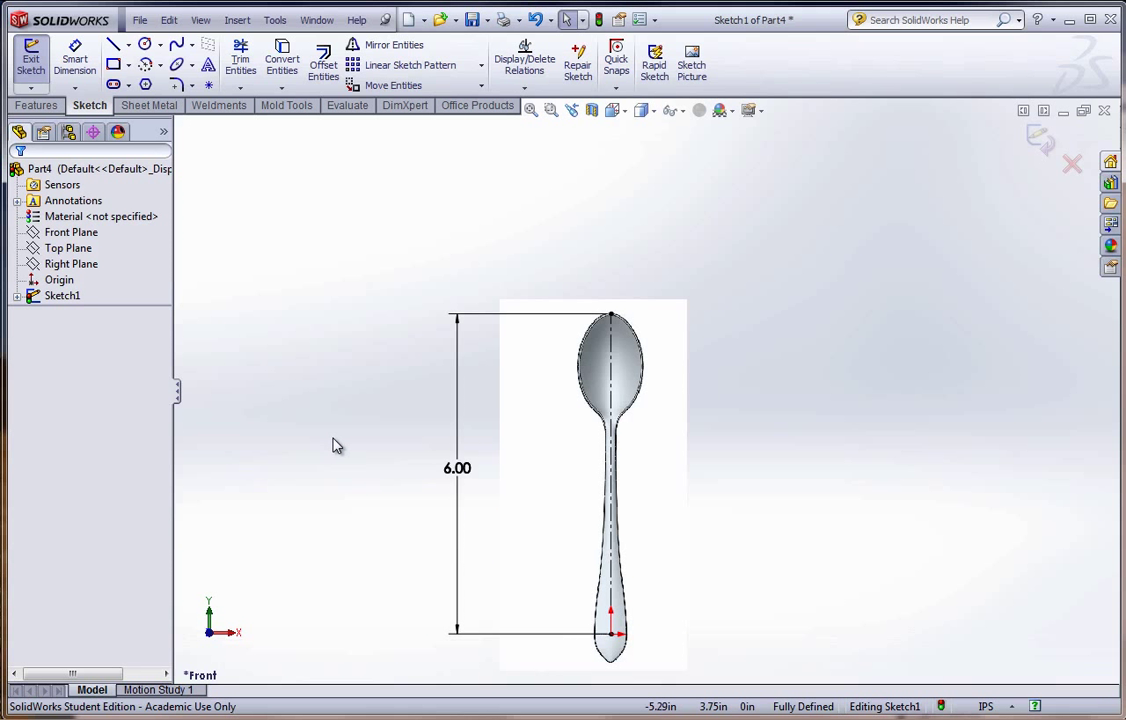
Exit the picture sketch and rename it FRONT IMAGE.
left_click(599, 20)
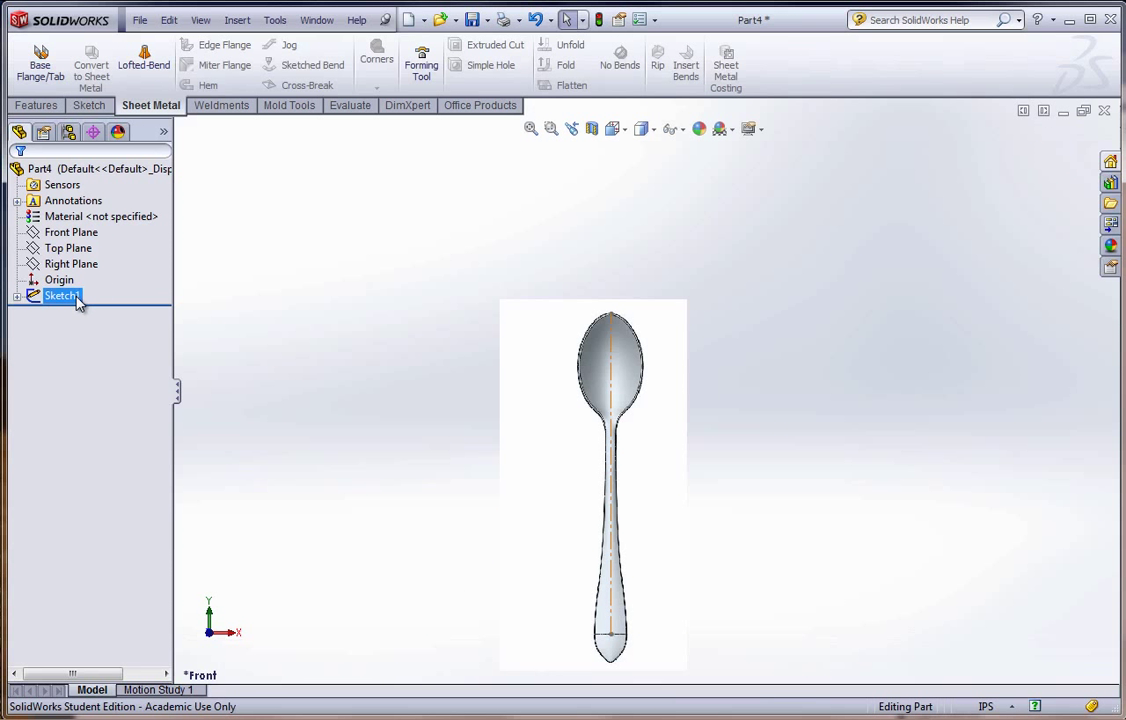
left_click(62, 297)
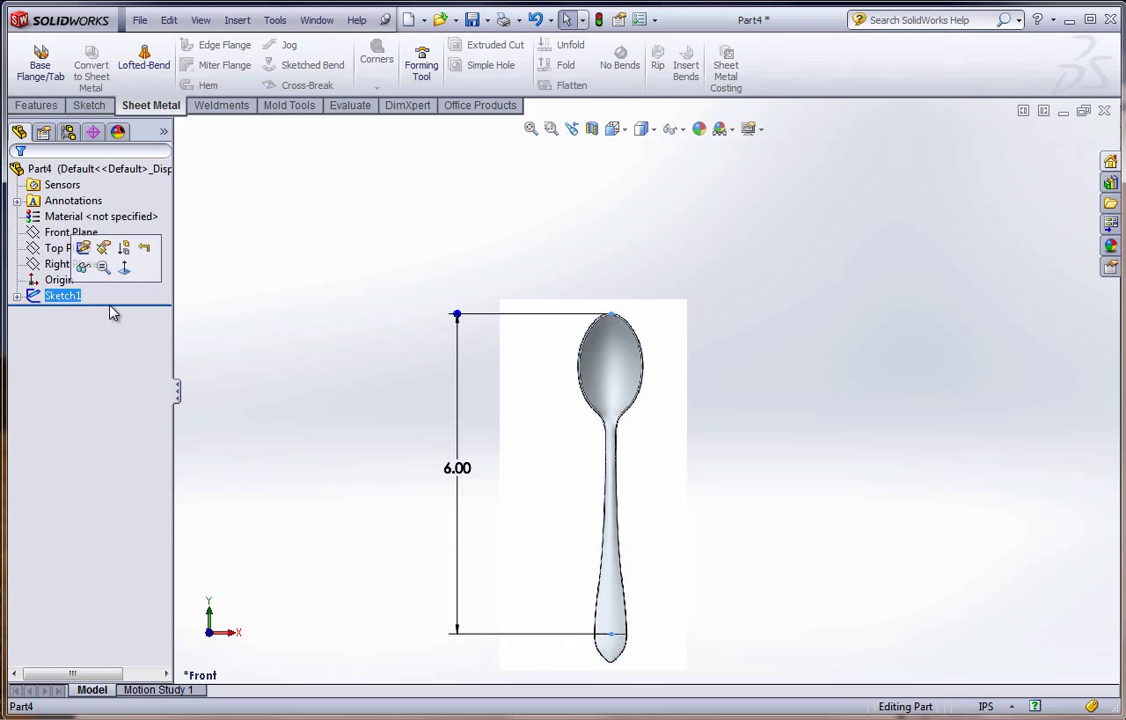
key("F2")
type("FRONT IMAGE")
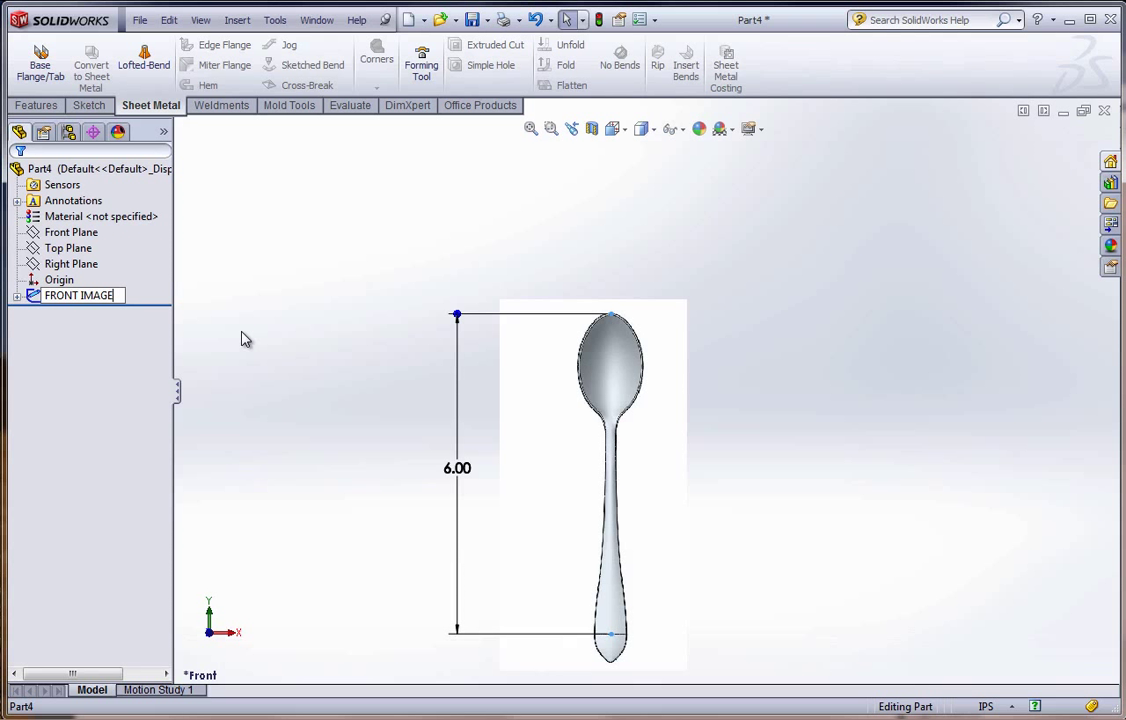
left_click(268, 352)
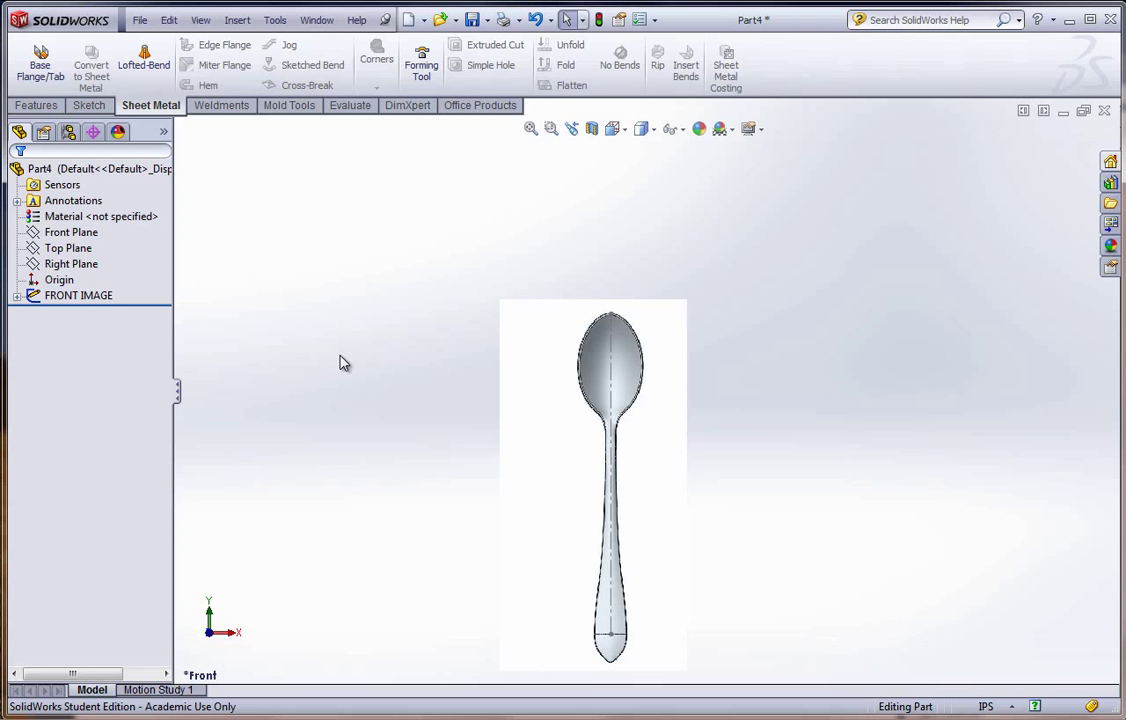
Start a new sketch on the Right Plane and view it normal to the plane.
left_click(67, 265)
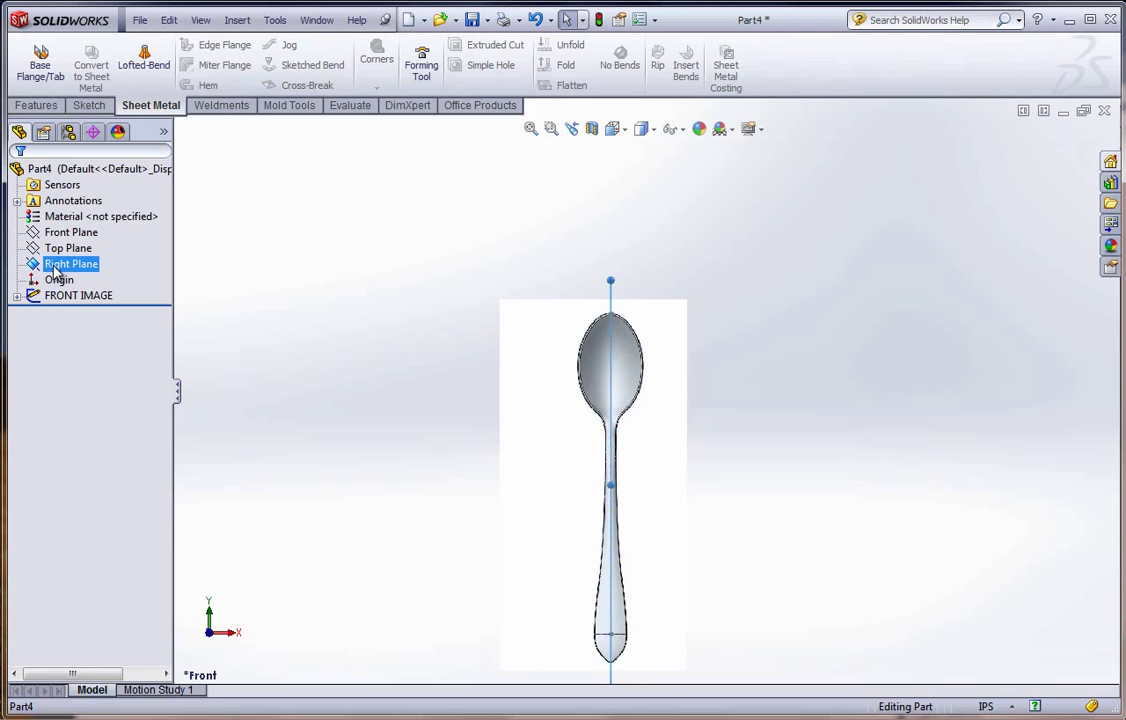
left_click(62, 241)
key("space")
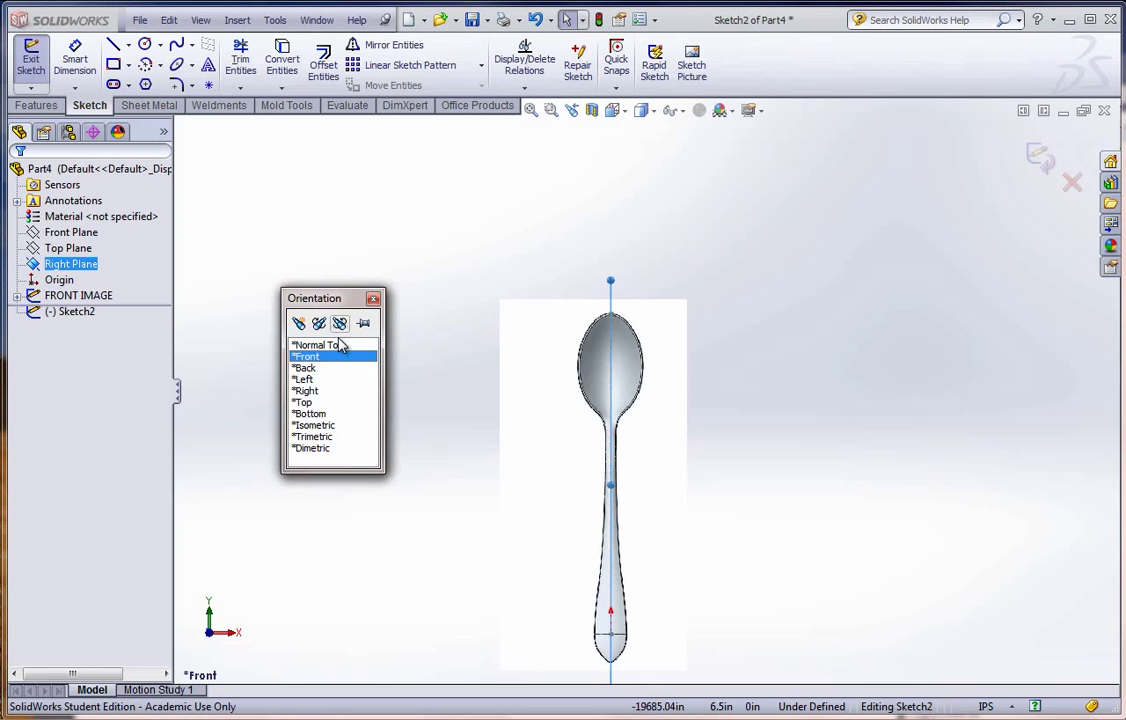
left_click(328, 346)
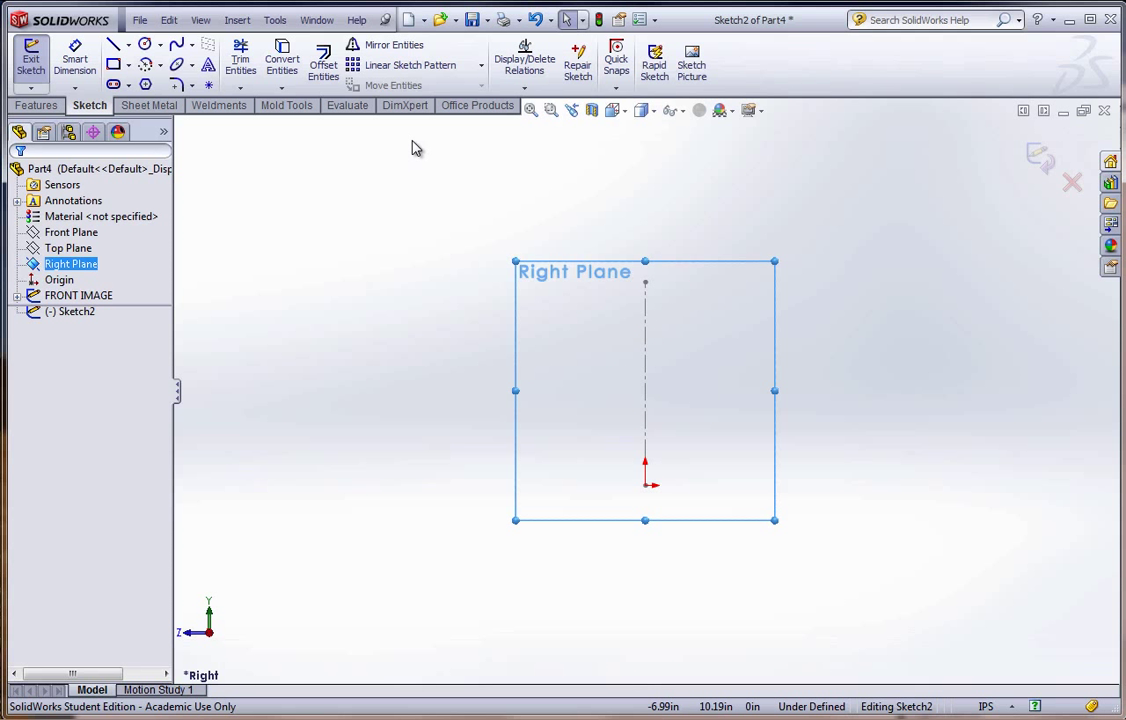
Insert the RIGHT SIDE picture from the Exercise 21 folder into the Right Plane sketch.
left_click(697, 84)
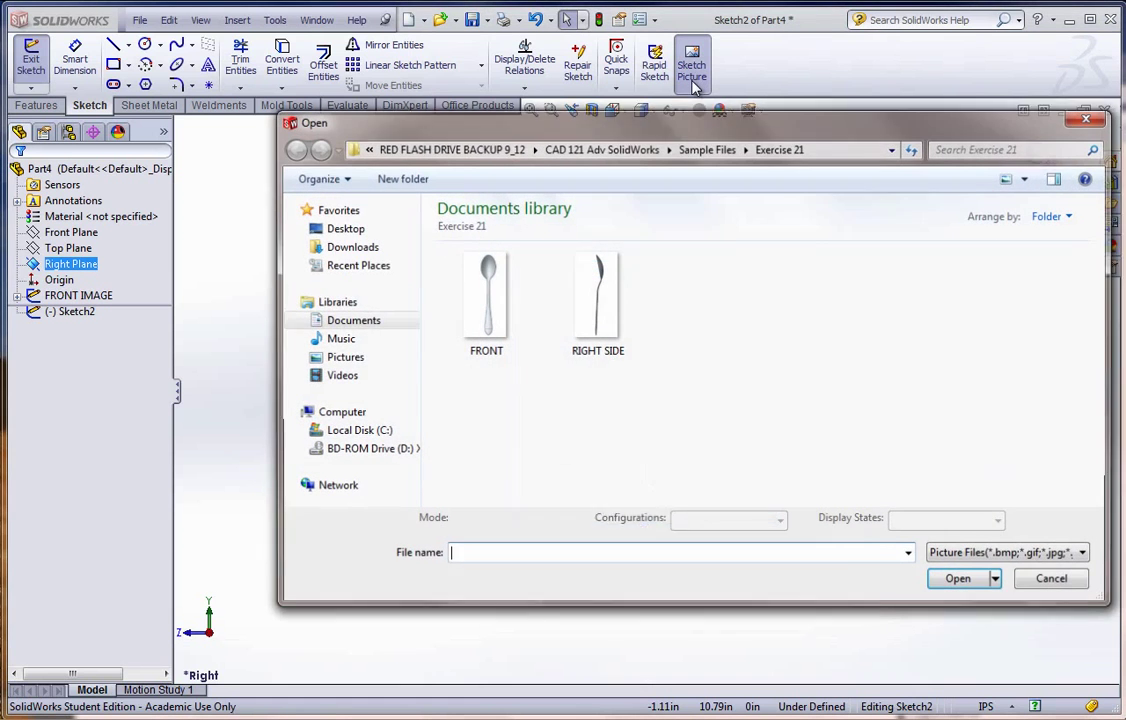
left_click(600, 308)
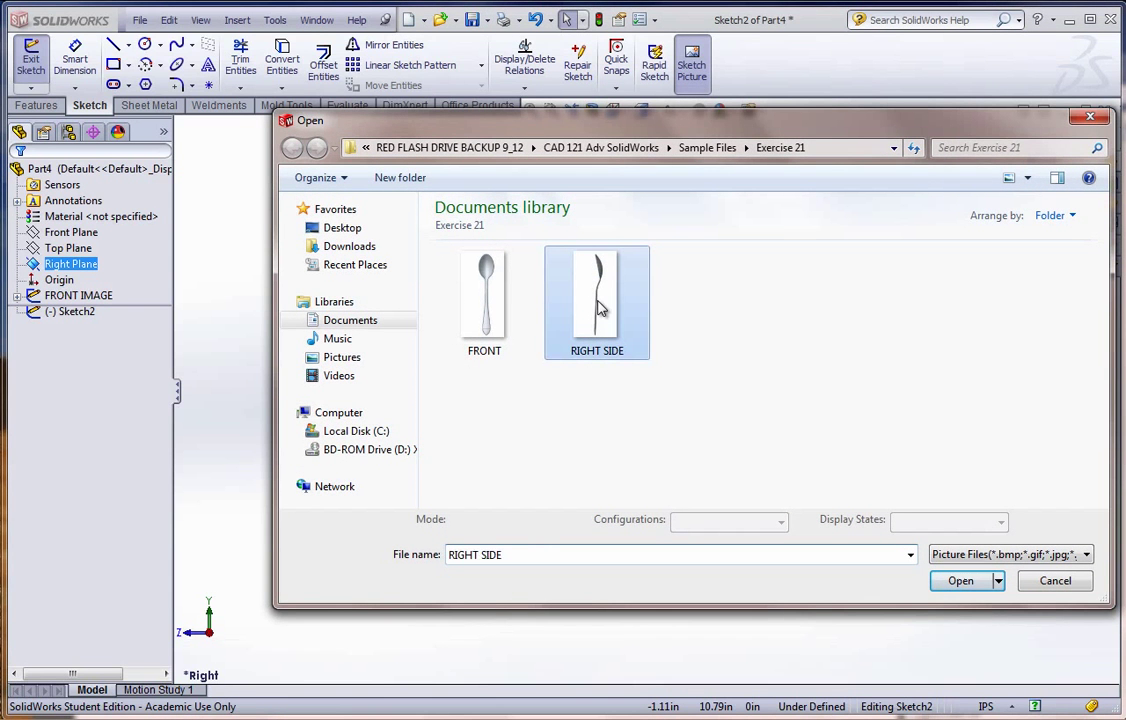
left_click(958, 581)
scroll(906, 476, "up", 3)
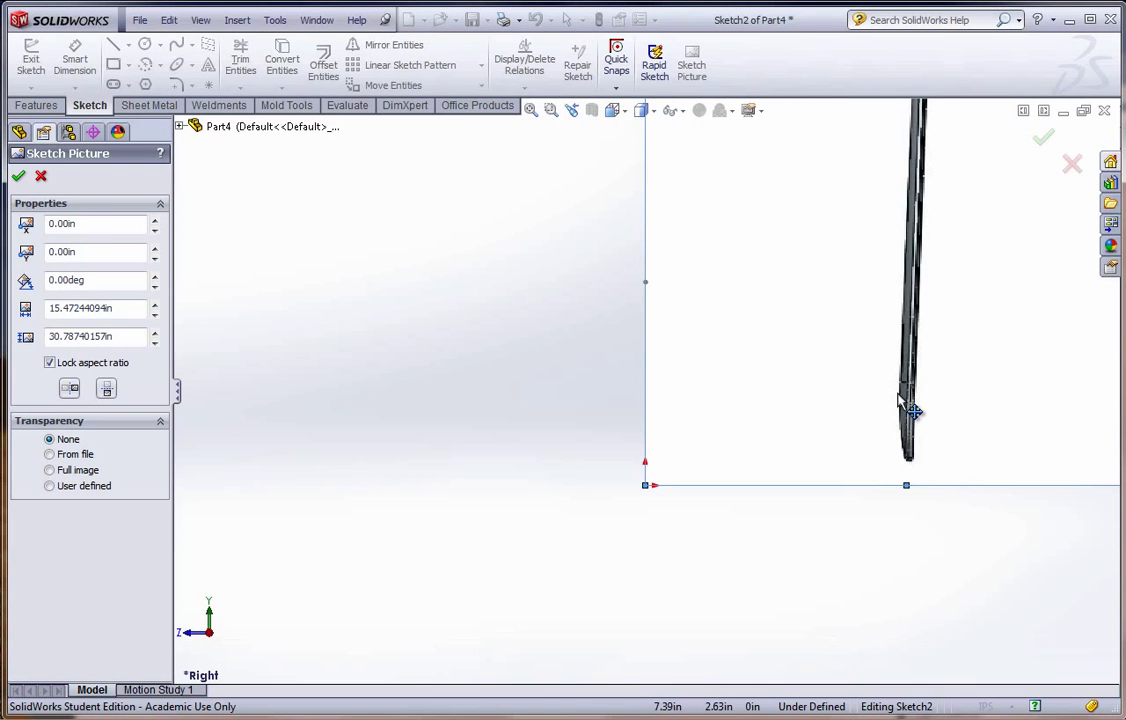
Shrink the side-view picture proportionally to about 3.35 in wide by 6.66 in high and move it beside the centerline.
mouse_move(912, 412)
left_mouse_down()
mouse_move(766, 465)
mouse_move(648, 472)
mouse_move(653, 515)
left_mouse_up()
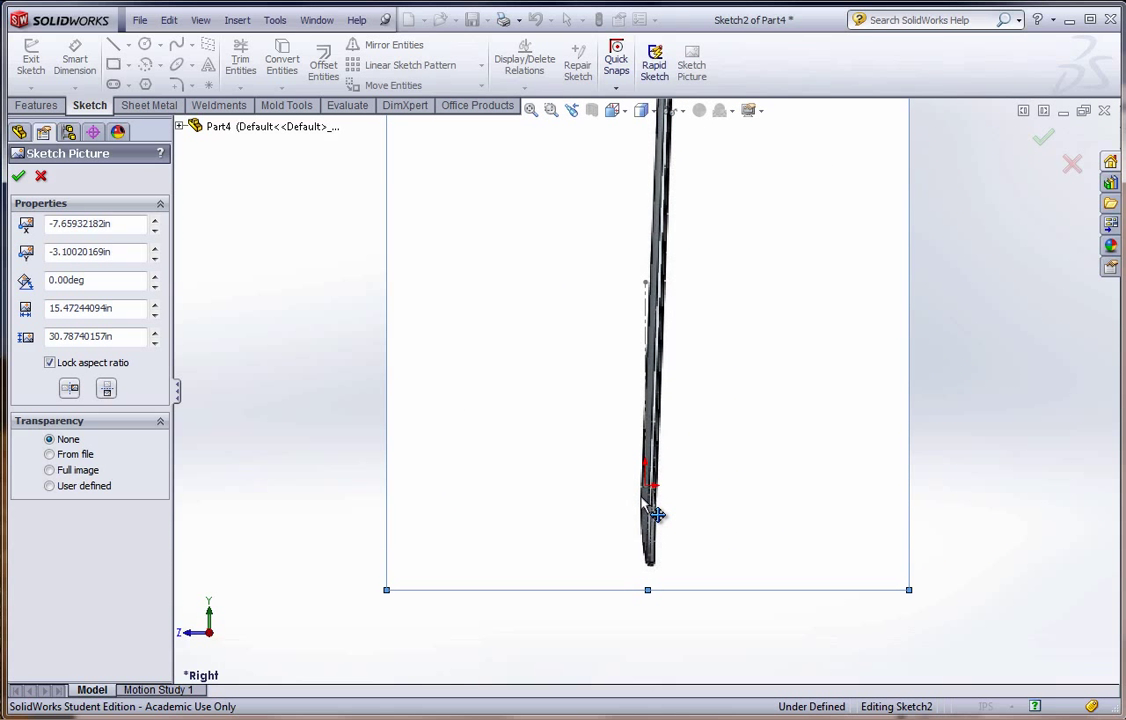
scroll(716, 445, "up", 5)
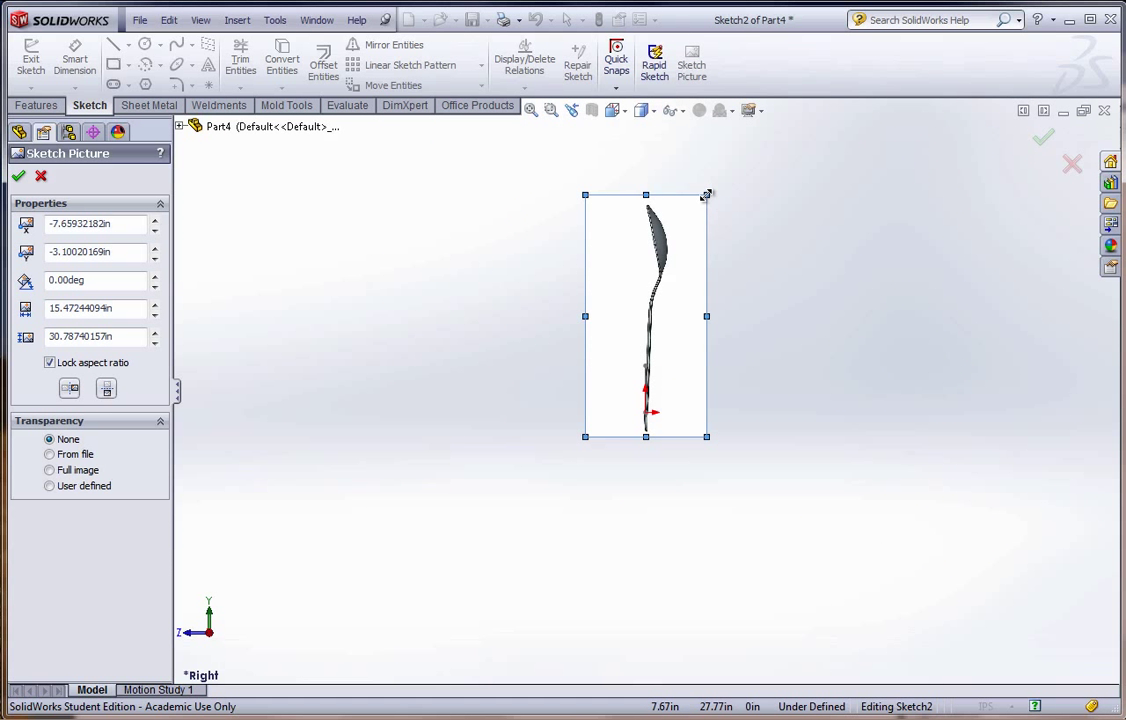
mouse_move(709, 195)
left_mouse_down()
mouse_move(628, 384)
mouse_move(614, 405)
mouse_move(610, 396)
left_mouse_up()
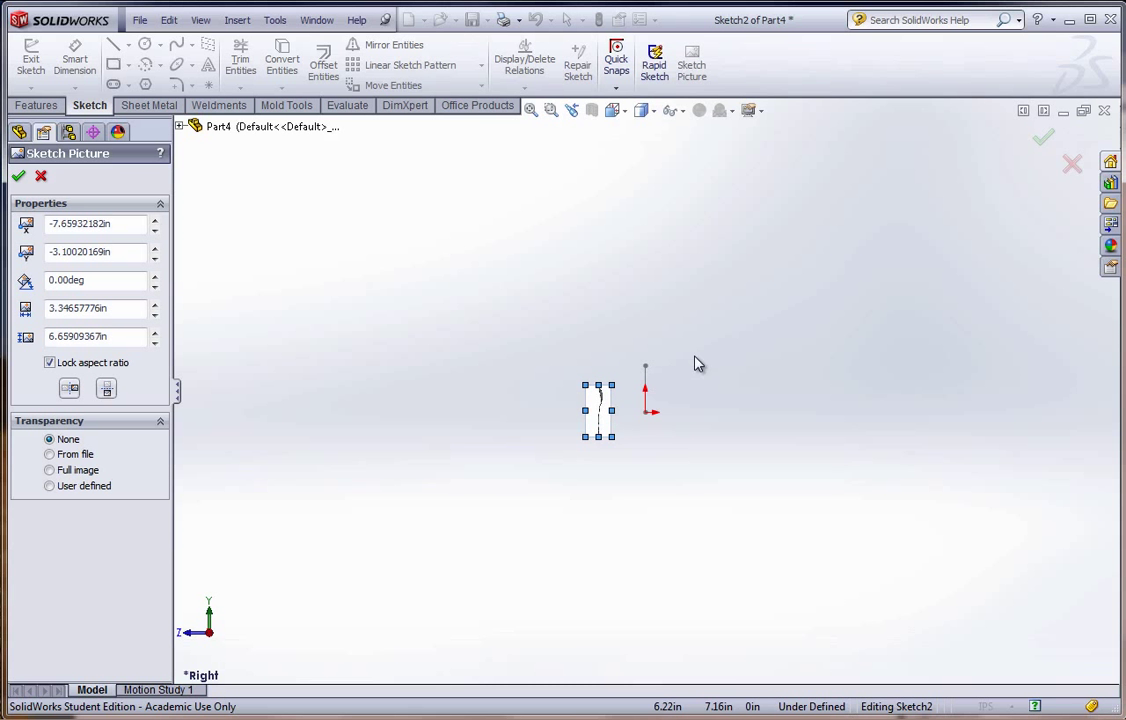
scroll(563, 417, "down", 8)
mouse_move(418, 454)
left_mouse_down()
mouse_move(673, 367)
mouse_move(672, 346)
mouse_move(701, 371)
left_mouse_up()
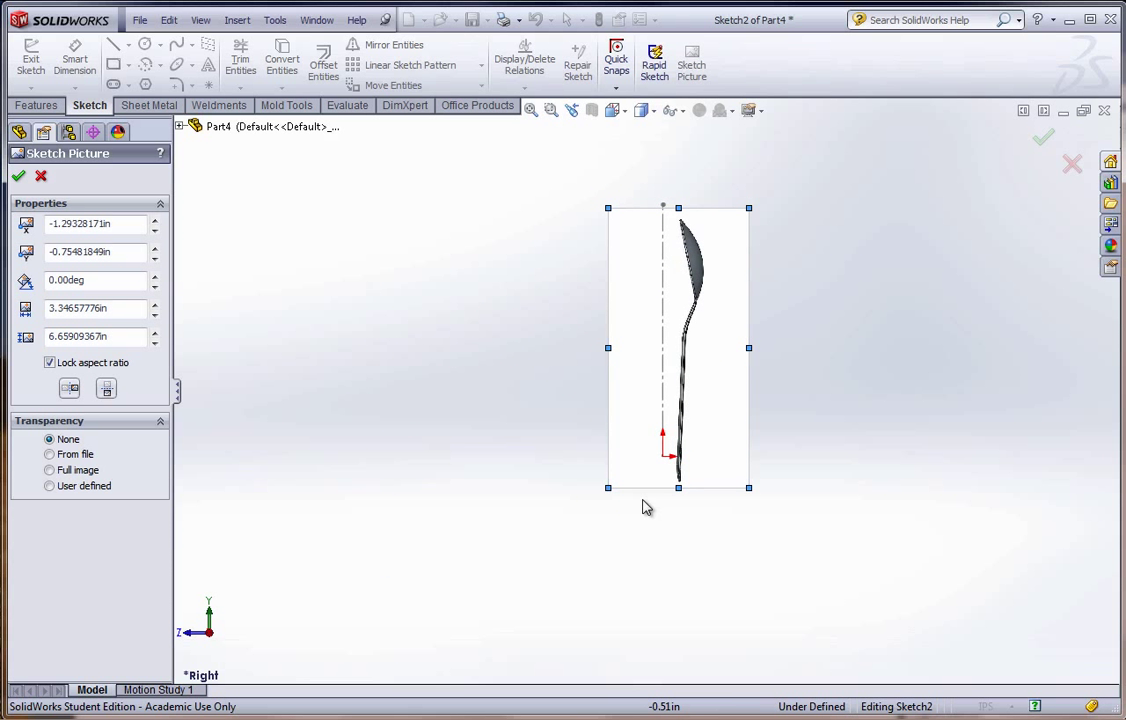
Move the side-view picture so the handle's lower section lines up with the origin, and check the bowl tip against the centerline.
scroll(643, 505, "down", 8)
left_click_drag(682, 519, 604, 498)
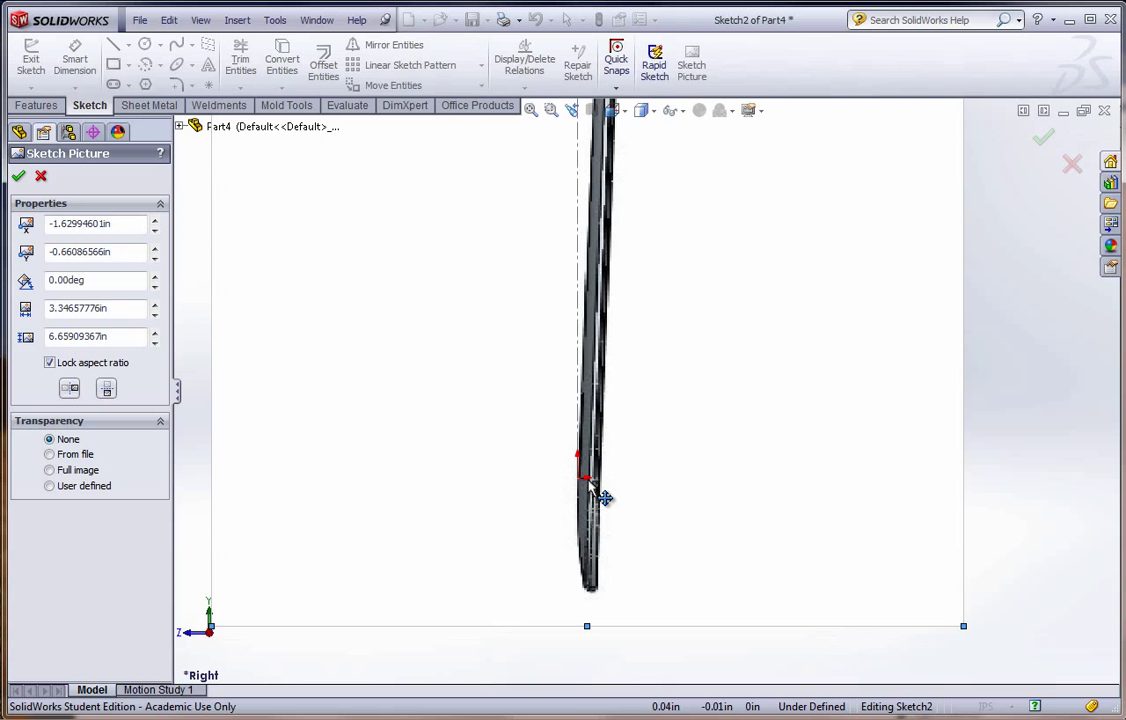
scroll(636, 462, "up", 6)
scroll(665, 190, "down", 5)
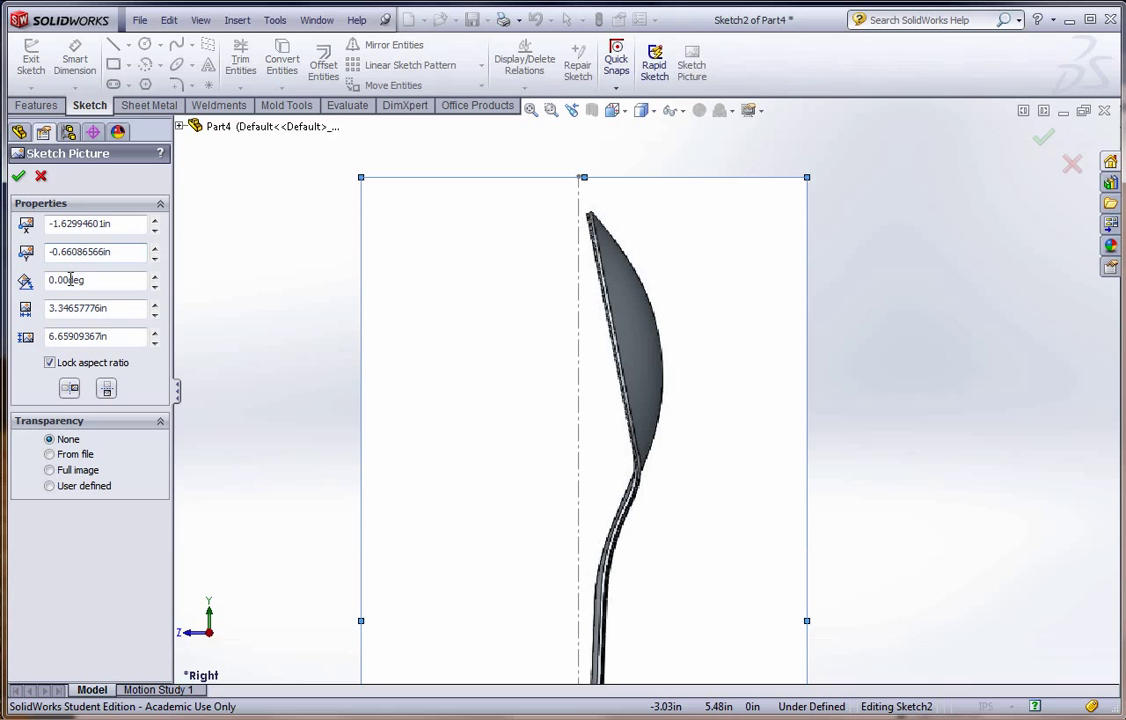
Set the side-view picture's rotation angle to 0.50 degrees so the bowl tip leans toward the centerline.
left_click(155, 276)
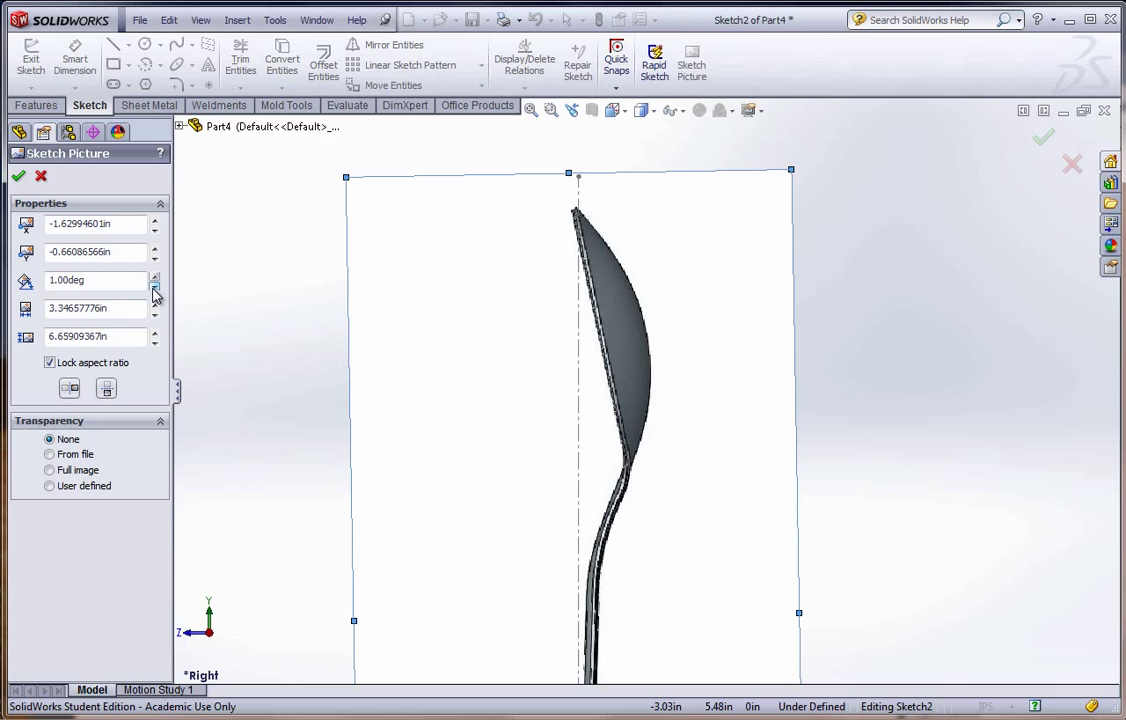
left_click(155, 287)
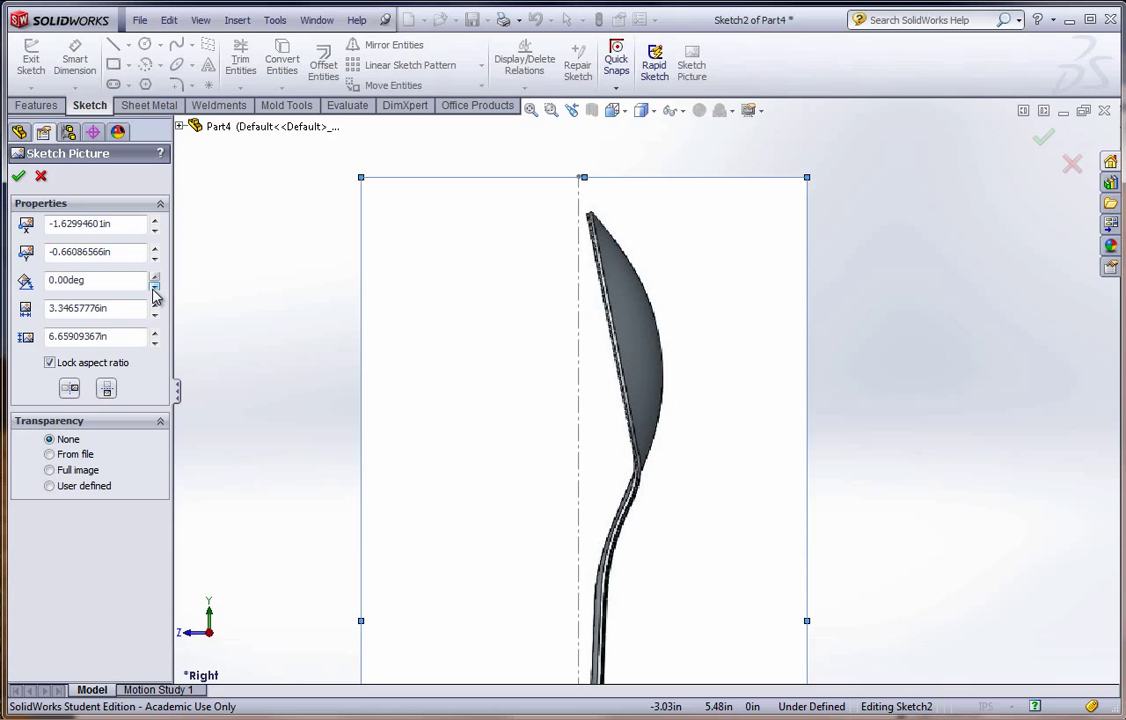
left_click_drag(118, 286, 35, 285)
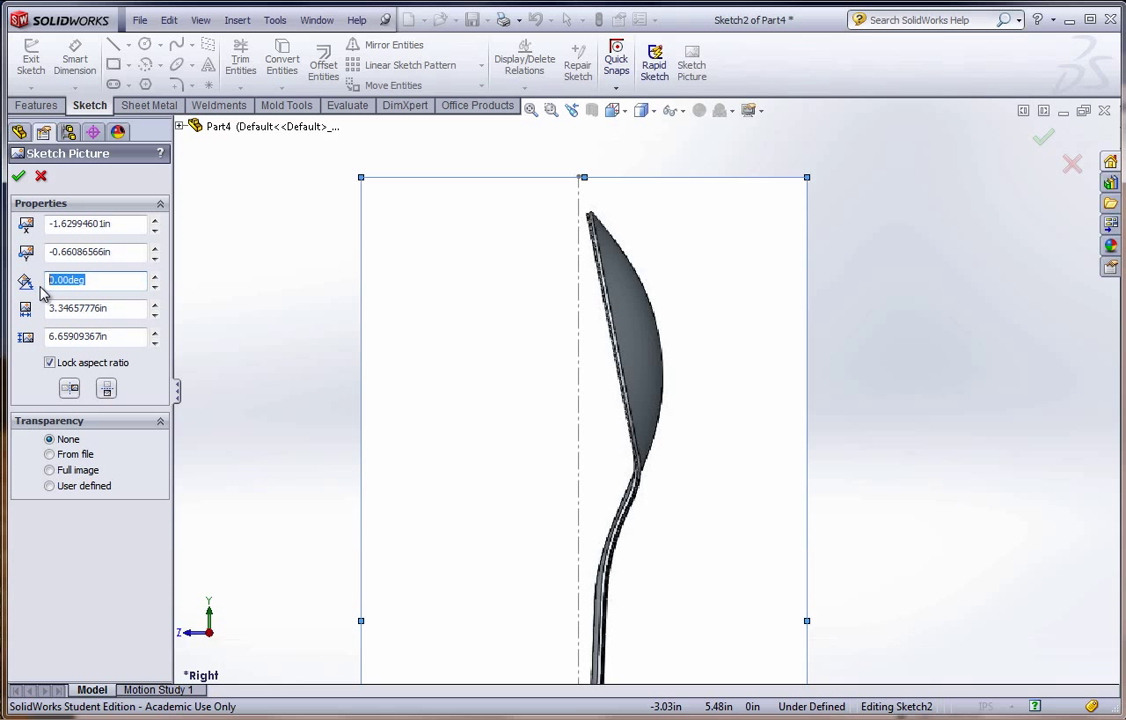
type("-")
type("5")
key("Return")
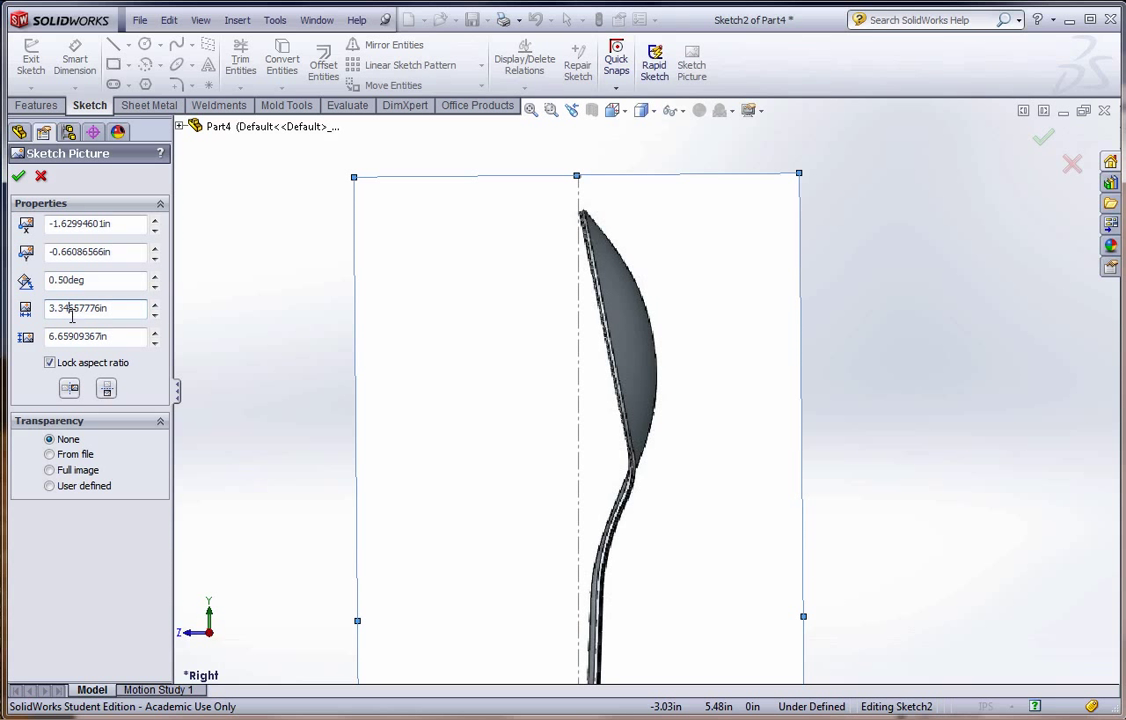
Nudge the rotated side-view picture slightly at the handle end to adjust its position against the origin.
scroll(493, 530, "up", 3)
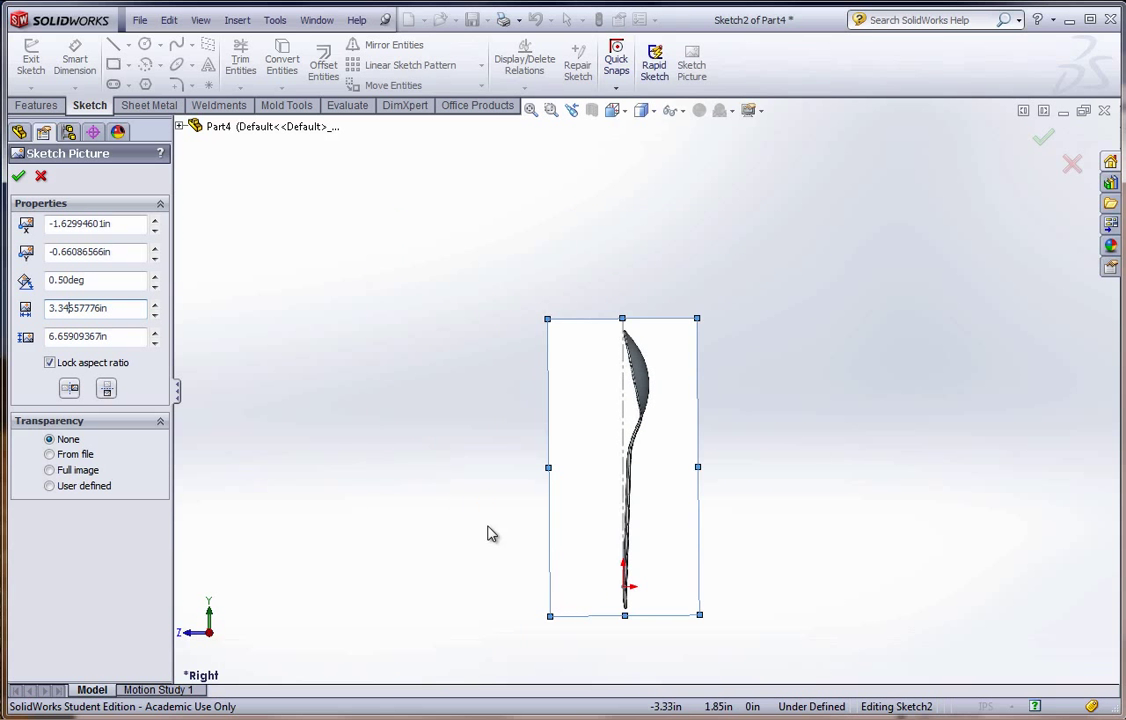
scroll(641, 558, "down", 5)
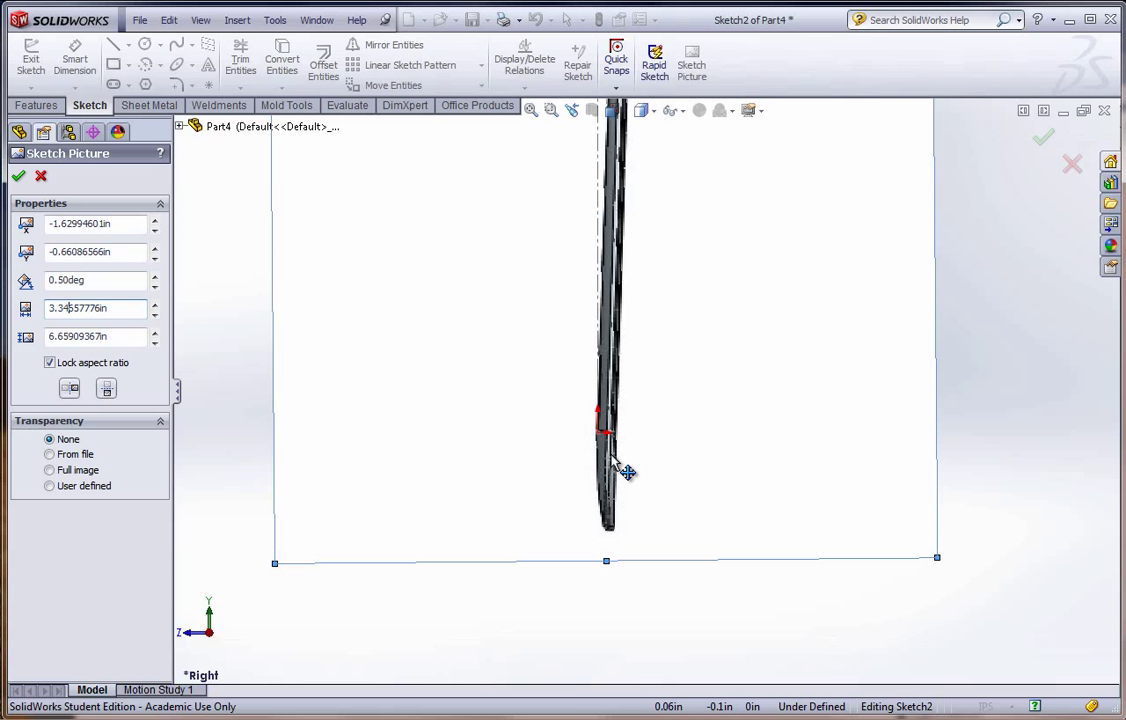
left_click_drag(622, 464, 623, 470)
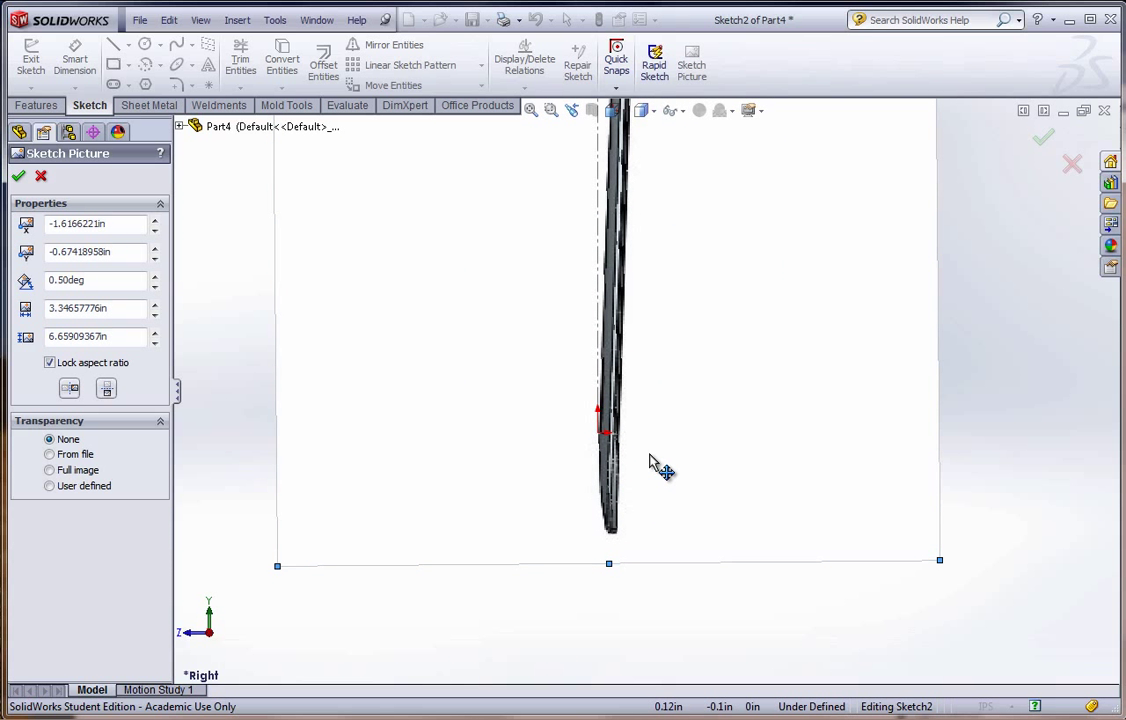
Shift the side-view picture slightly to about X -1.62 in, Y -0.68 in, aligning the handle end with the origin.
scroll(670, 420, "up", 5)
scroll(660, 240, "down", 3)
scroll(630, 190, "down", 5)
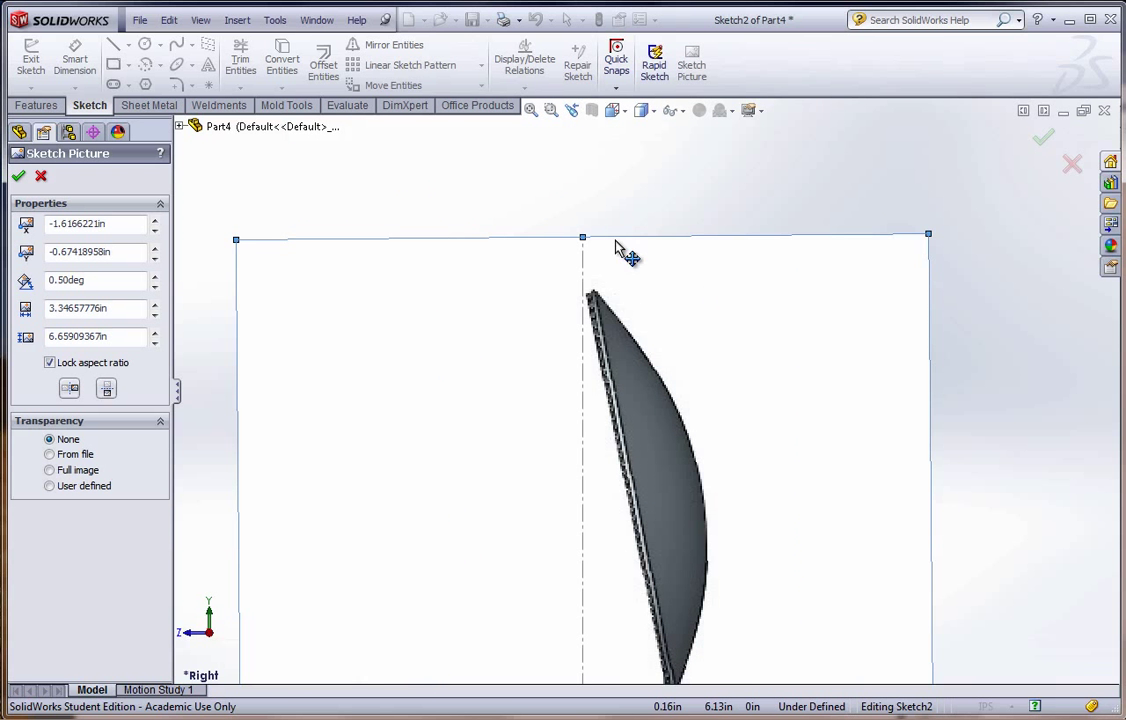
scroll(614, 340, "up", 8)
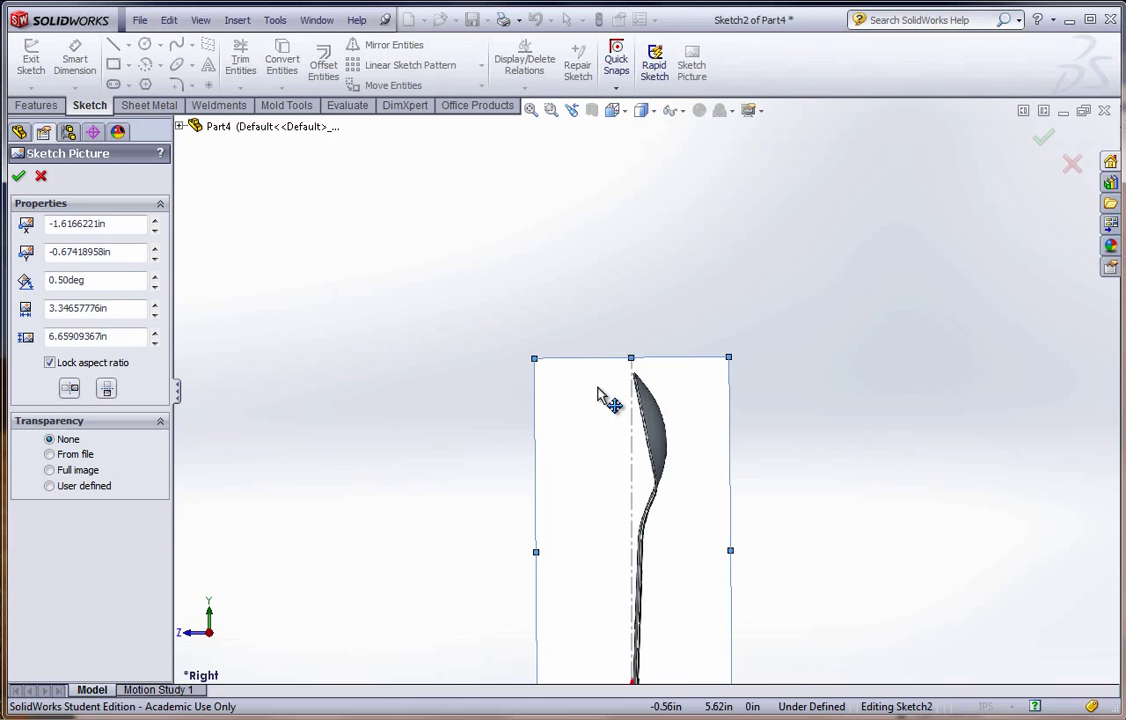
scroll(650, 610, "down", 3)
scroll(650, 600, "down", 3)
left_click_drag(646, 540, 647, 545)
Enlarge the side-view picture proportionally to about 3.49 in wide by 6.95 in high so the bowl tip reaches the centerline's upper endpoint height.
scroll(700, 500, "up", 6)
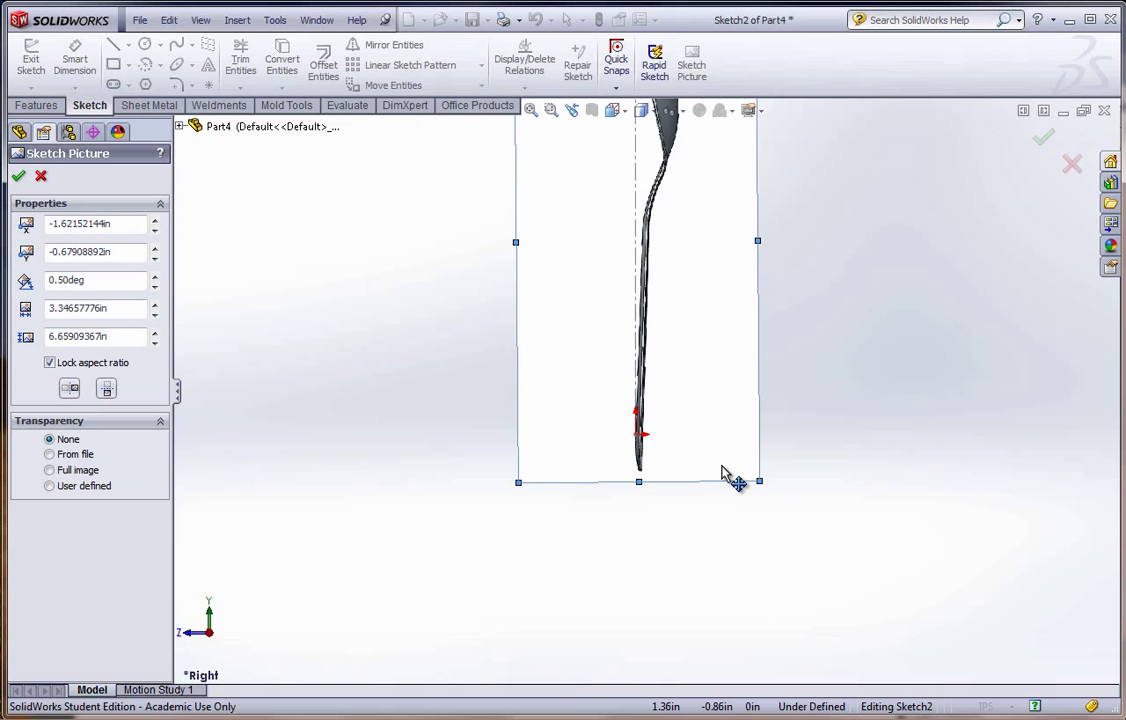
scroll(650, 250, "down", 5)
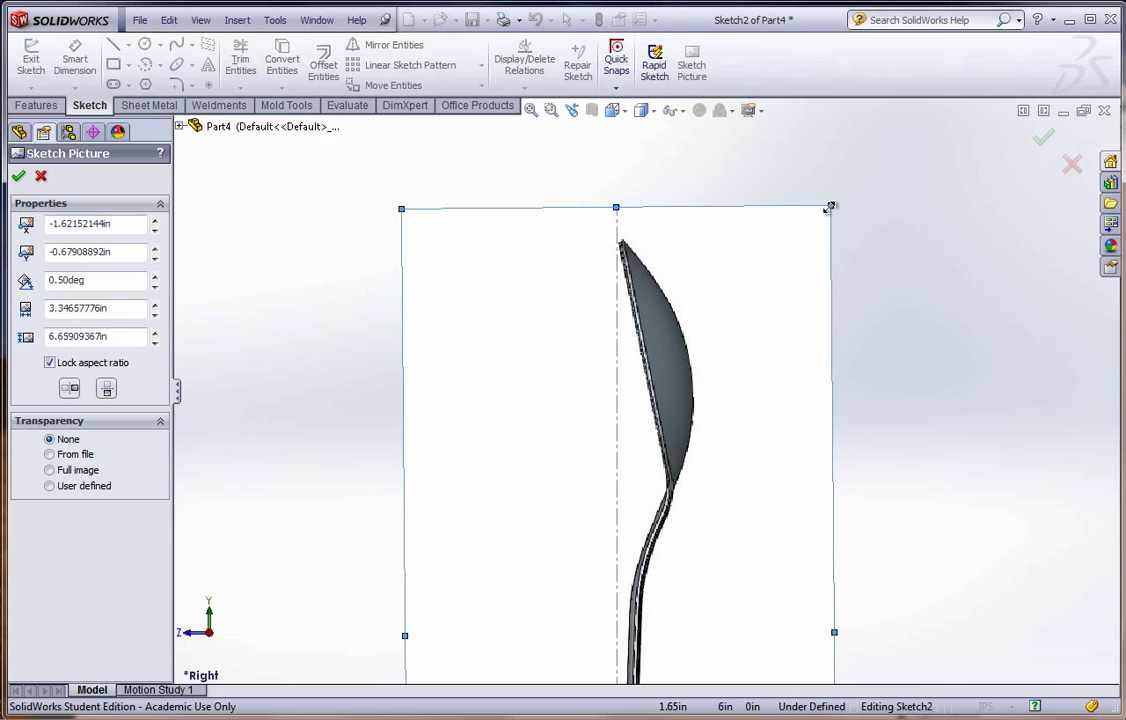
left_click_drag(829, 206, 847, 168)
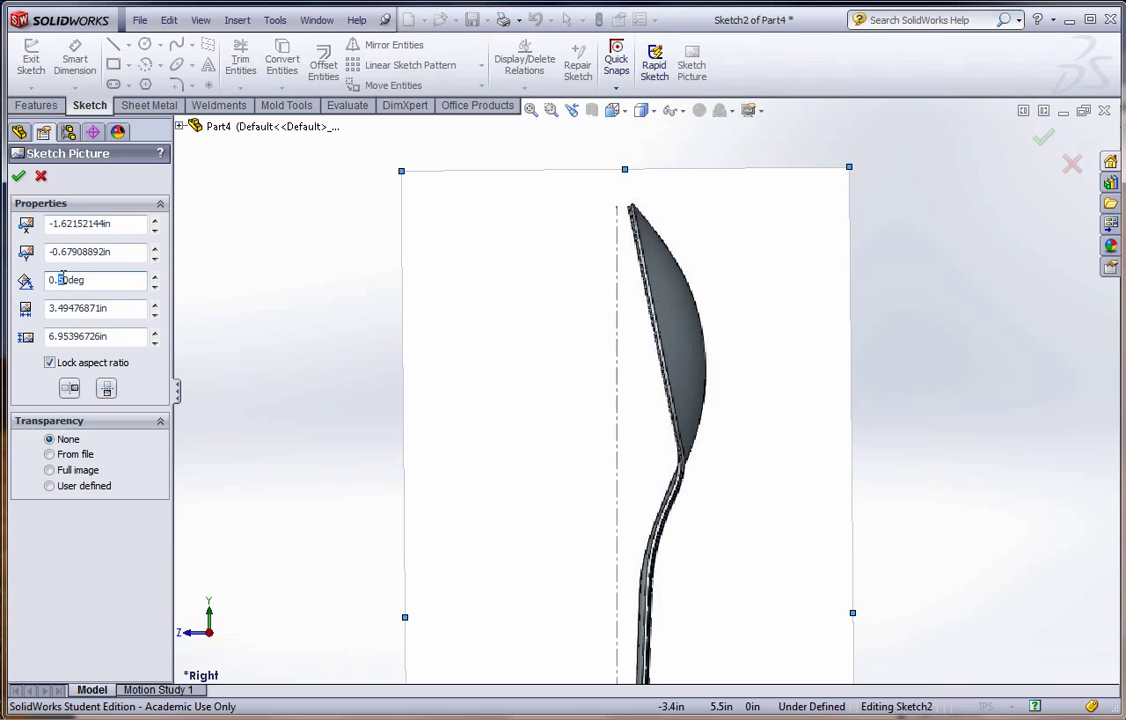
Set the side-view picture's rotation angle to 1.125 degrees to bring the bowl tip toward the centerline.
scroll(62, 279, "up", 1)
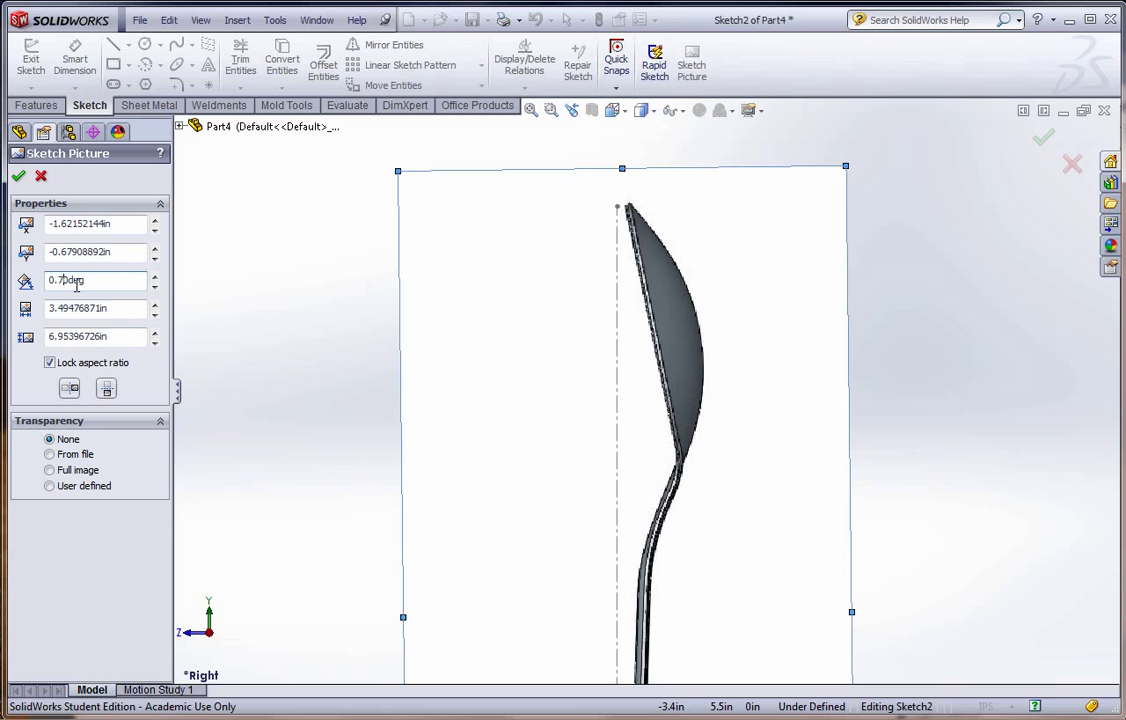
double_click(95, 284)
type("1")
key("Return")
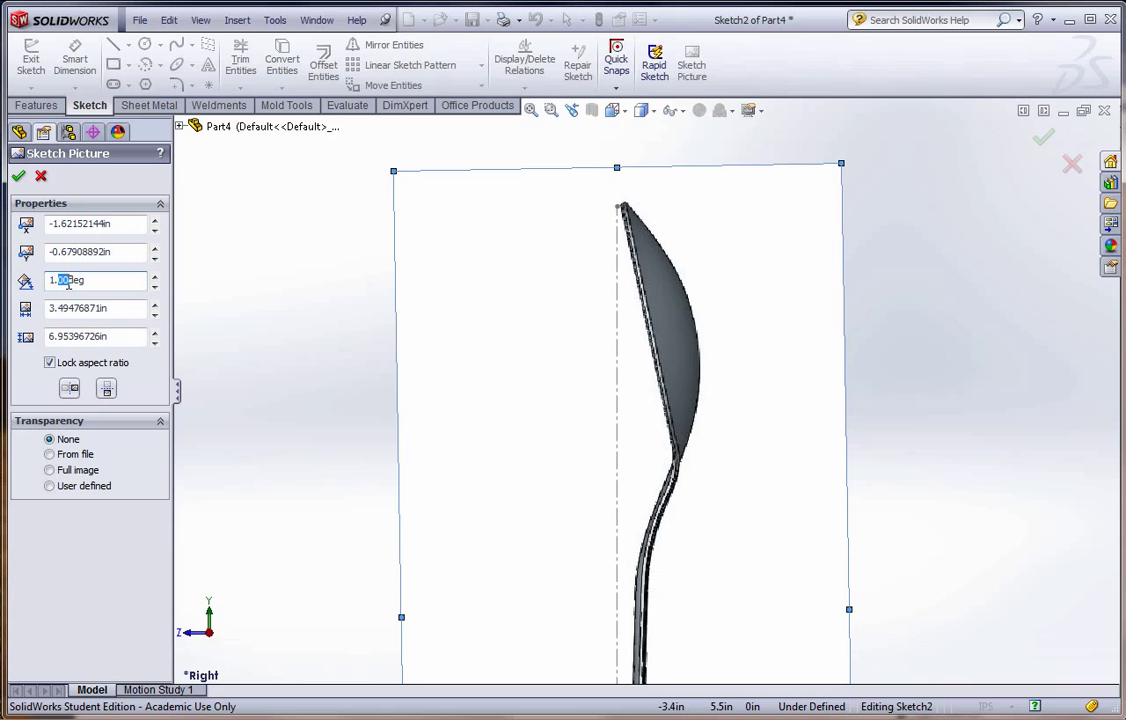
type("5")
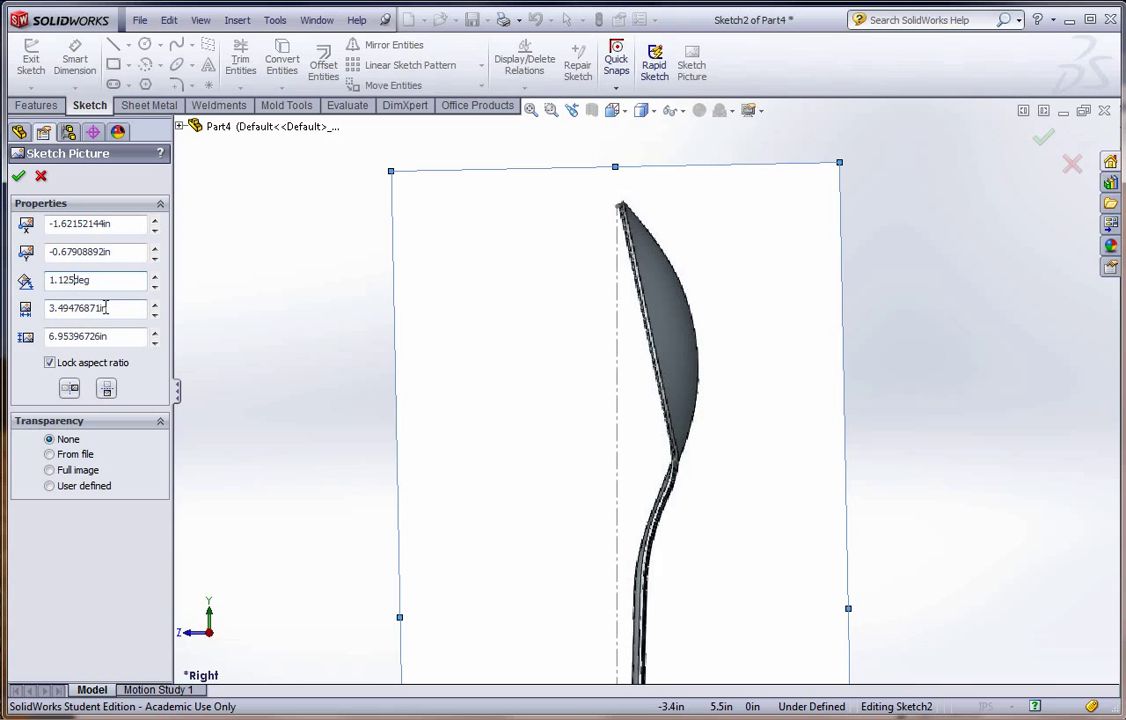
Move the rotated side-view picture to about X -1.69 in, Y -0.73 in so the handle's lower section meets the origin.
scroll(390, 531, "up", 5)
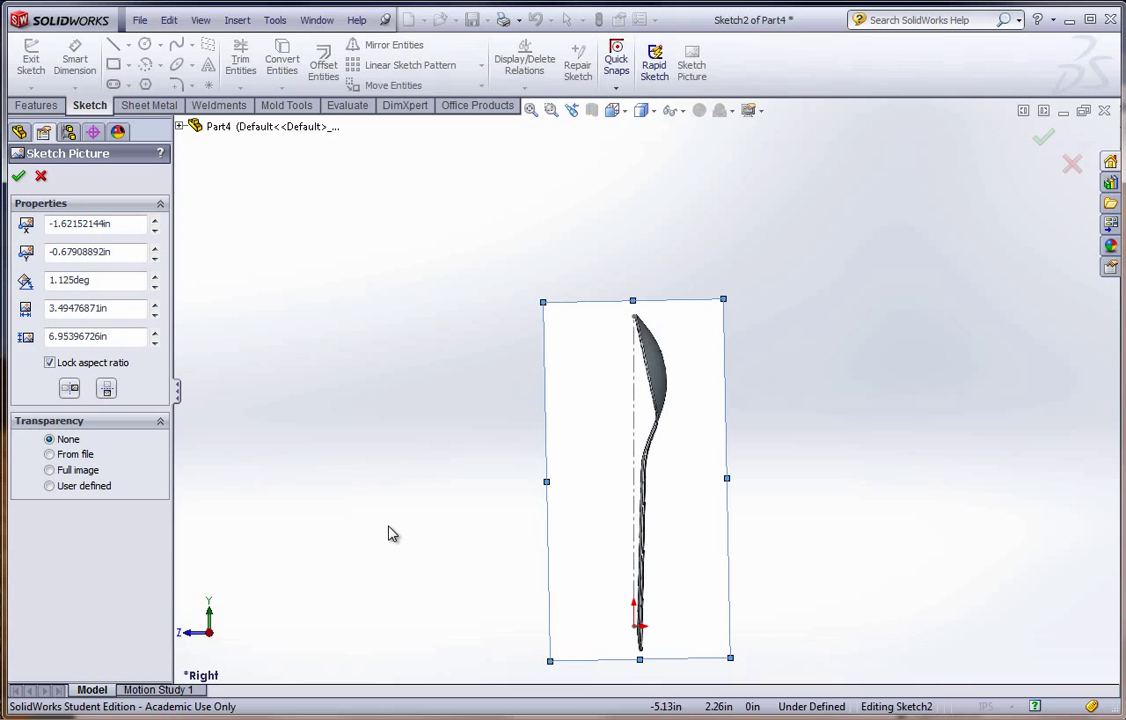
scroll(608, 574, "down", 6)
left_click_drag(763, 567, 685, 568)
scroll(724, 503, "up", 5)
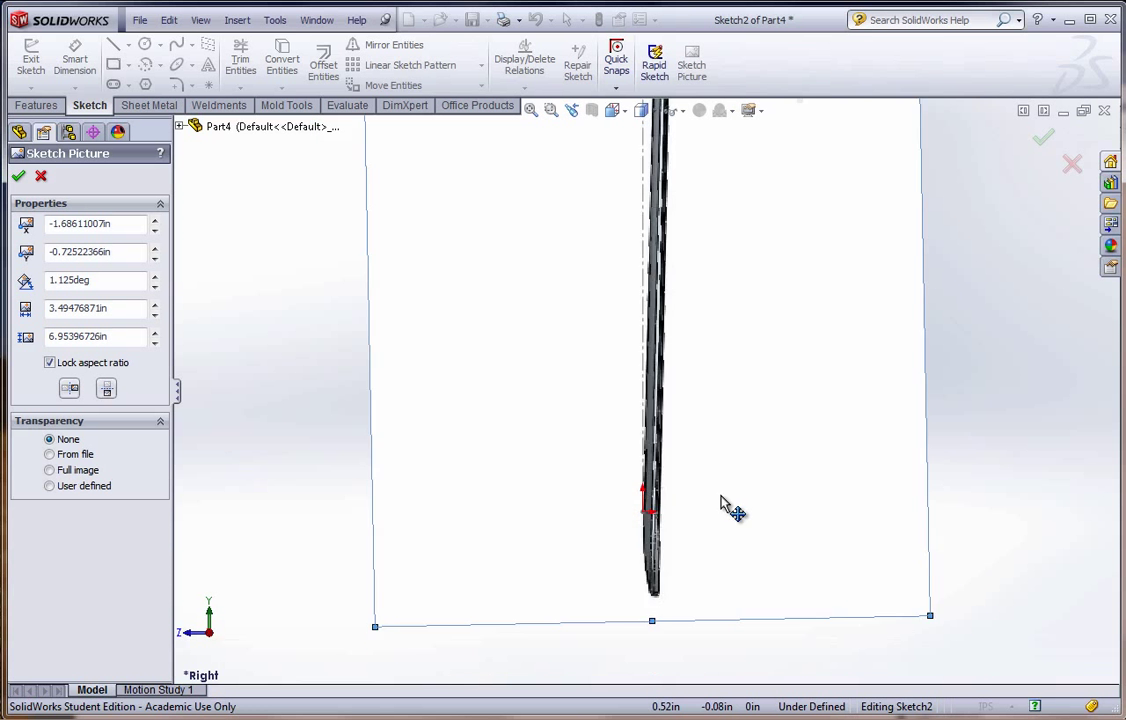
Set the side-view picture's rotation angle to 1.00 degree so the bowl tip meets the centerline's upper endpoint.
scroll(699, 231, "down", 4)
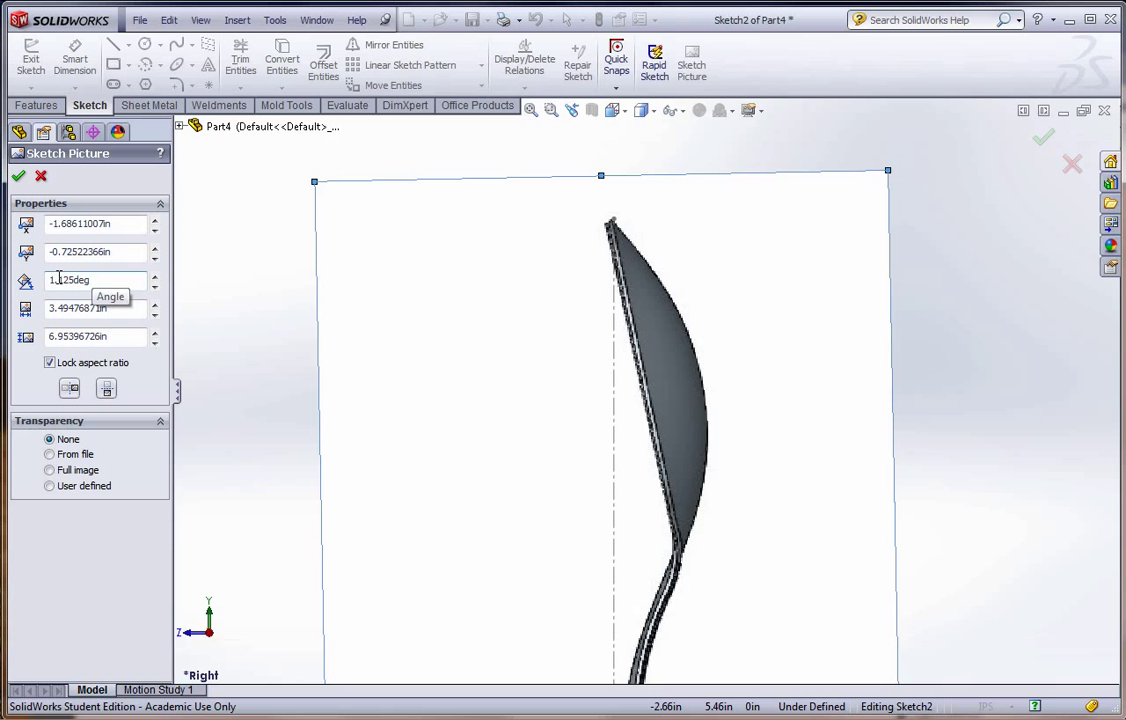
left_click_drag(57, 281, 70, 281)
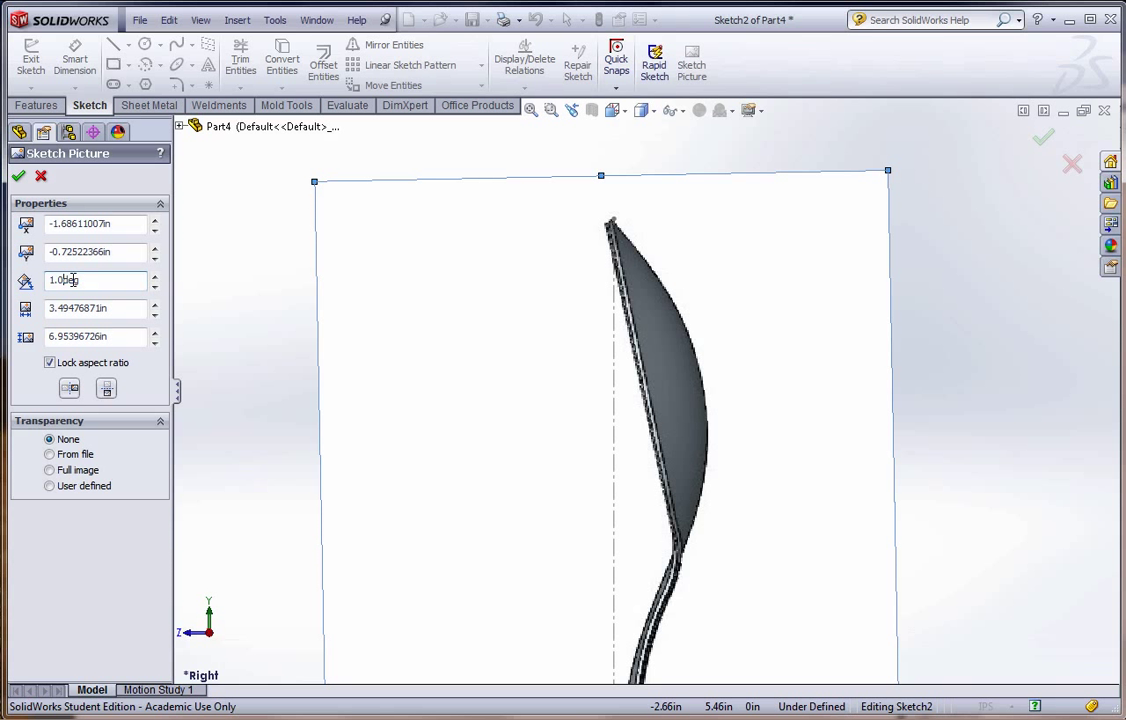
key("Return")
left_click(153, 279)
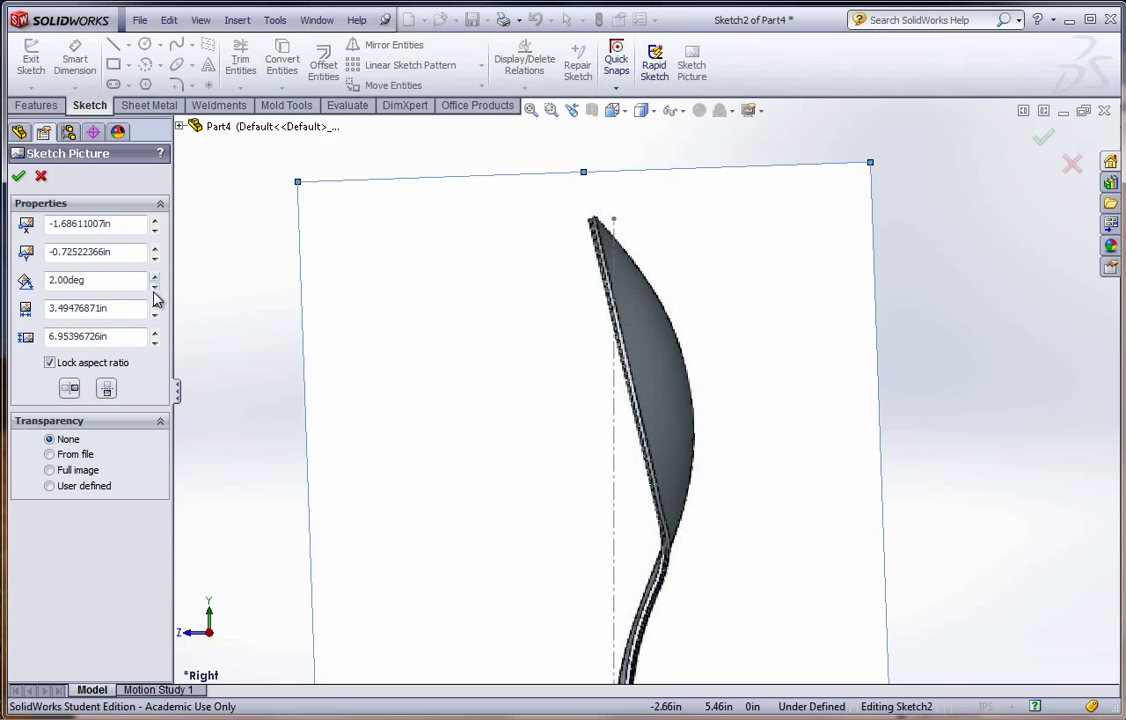
left_click(155, 287)
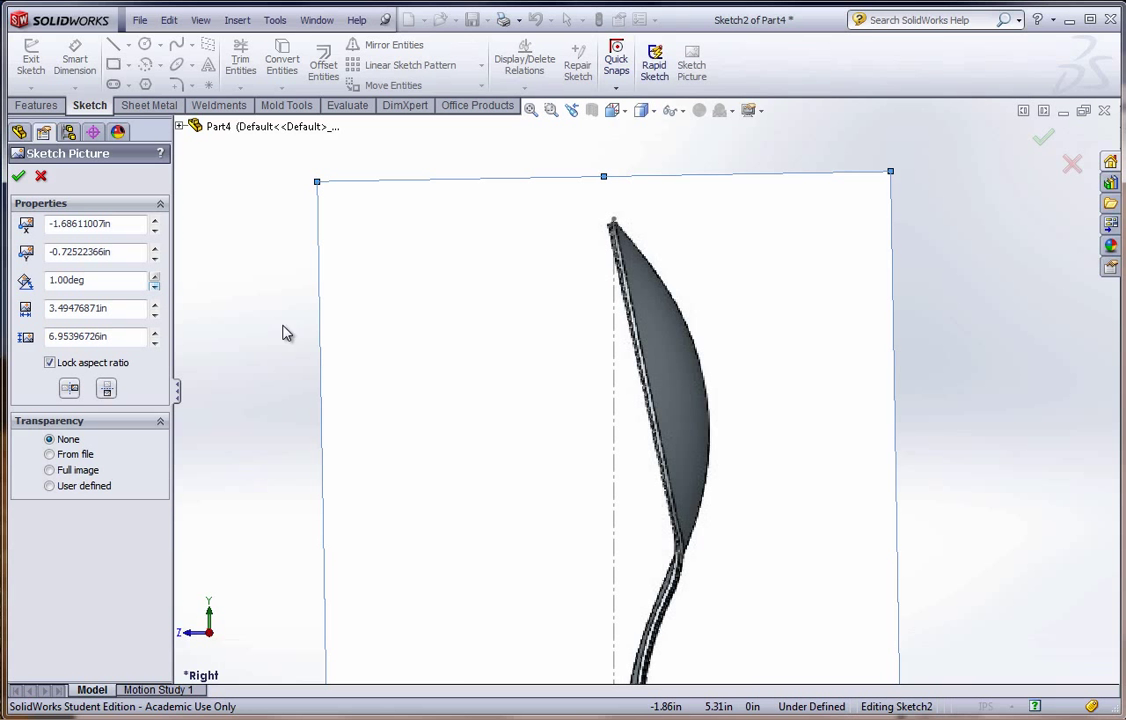
Check the handle end against the origin, accept the side-view picture's placement and exit its sketch.
scroll(397, 486, "up", 4)
scroll(697, 645, "up", 2)
scroll(697, 645, "down", 5)
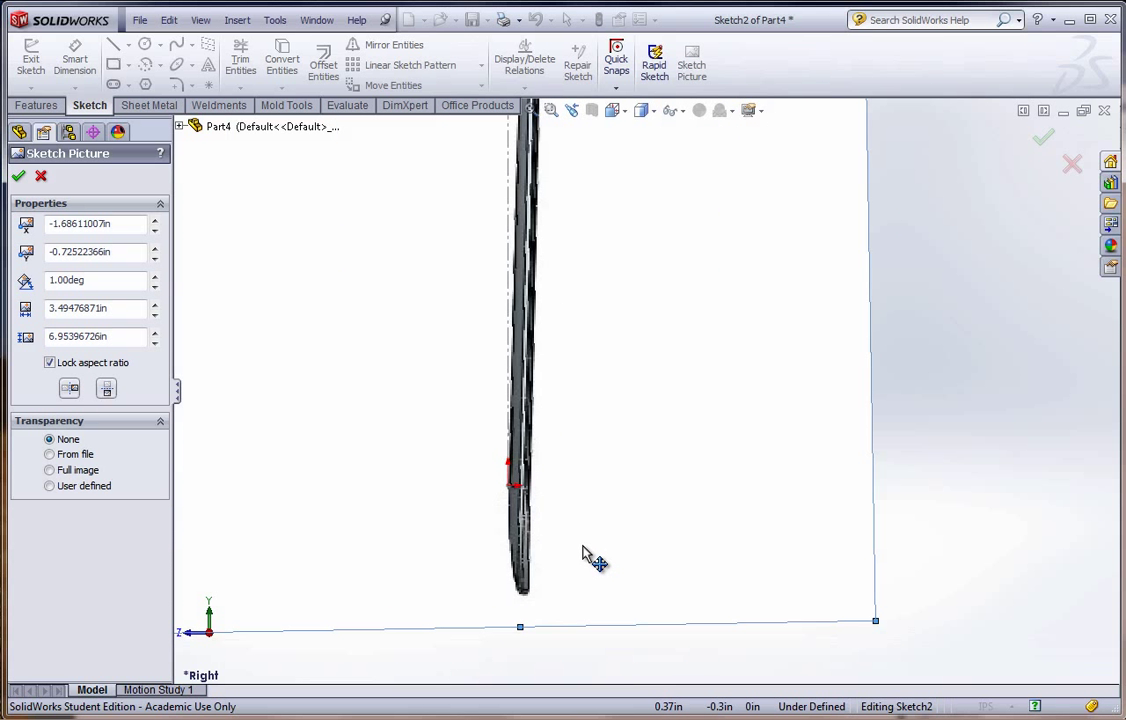
scroll(570, 535, "up", 2)
scroll(505, 470, "up", 2)
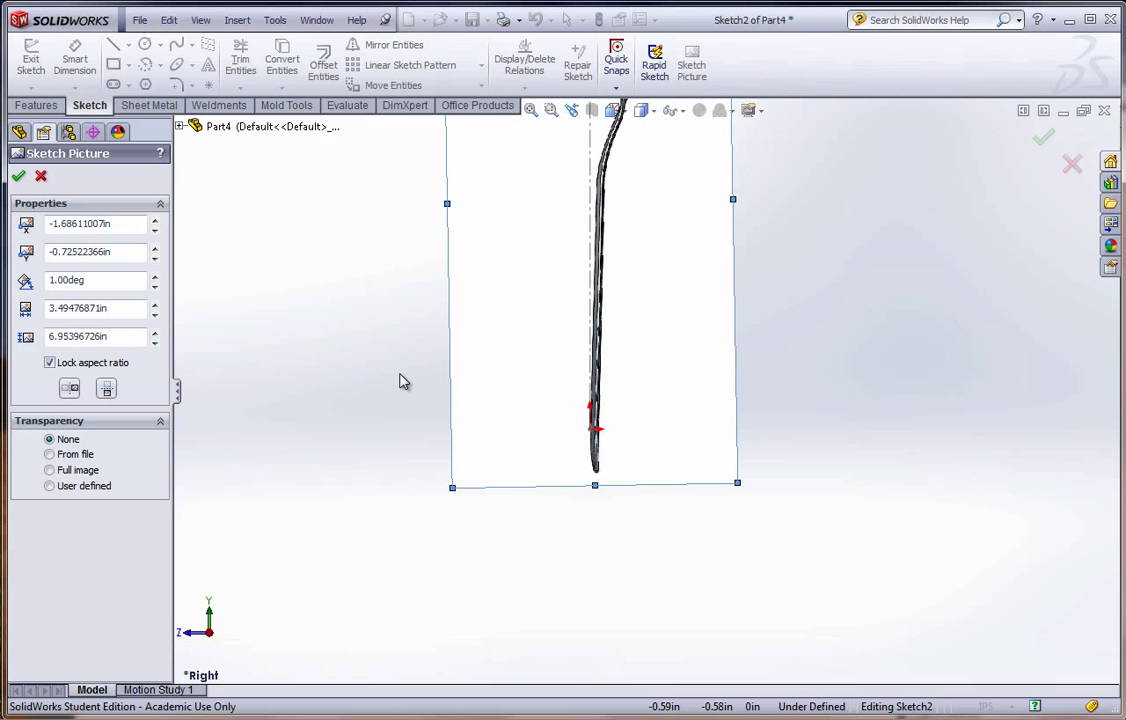
left_click(20, 177)
scroll(596, 410, "up", 1)
scroll(661, 234, "down", 3)
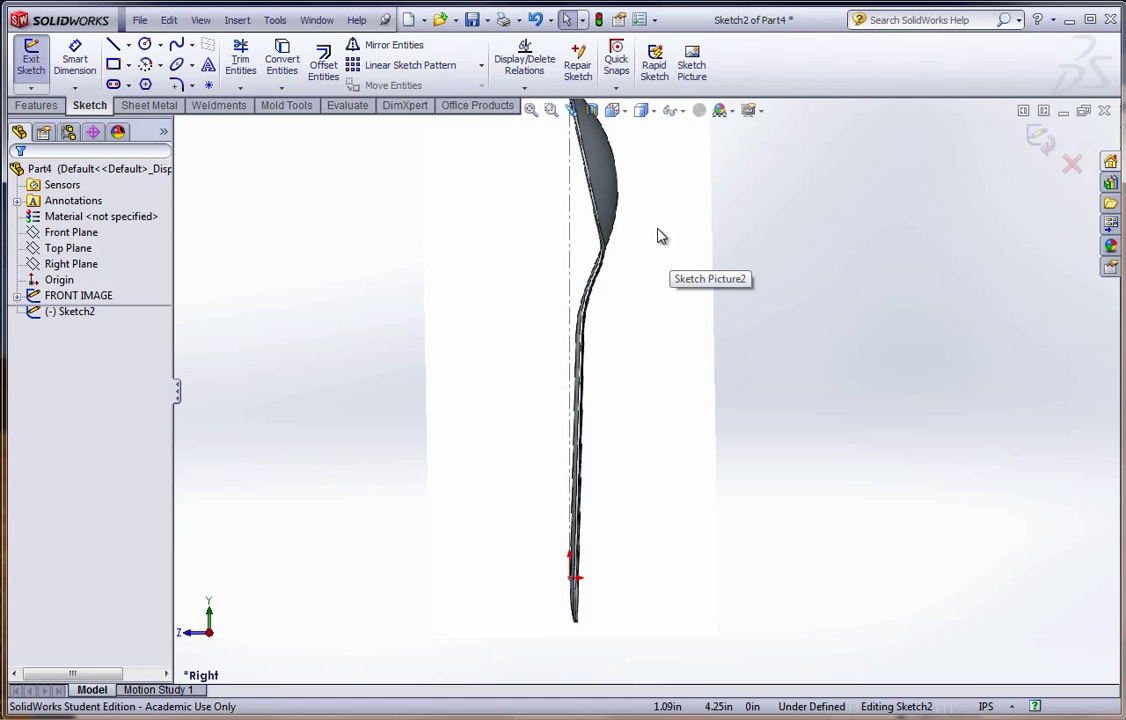
mouse_move(467, 312)
middle_mouse_down()
mouse_move(485, 344)
mouse_move(502, 245)
middle_mouse_up()
left_click(600, 20)
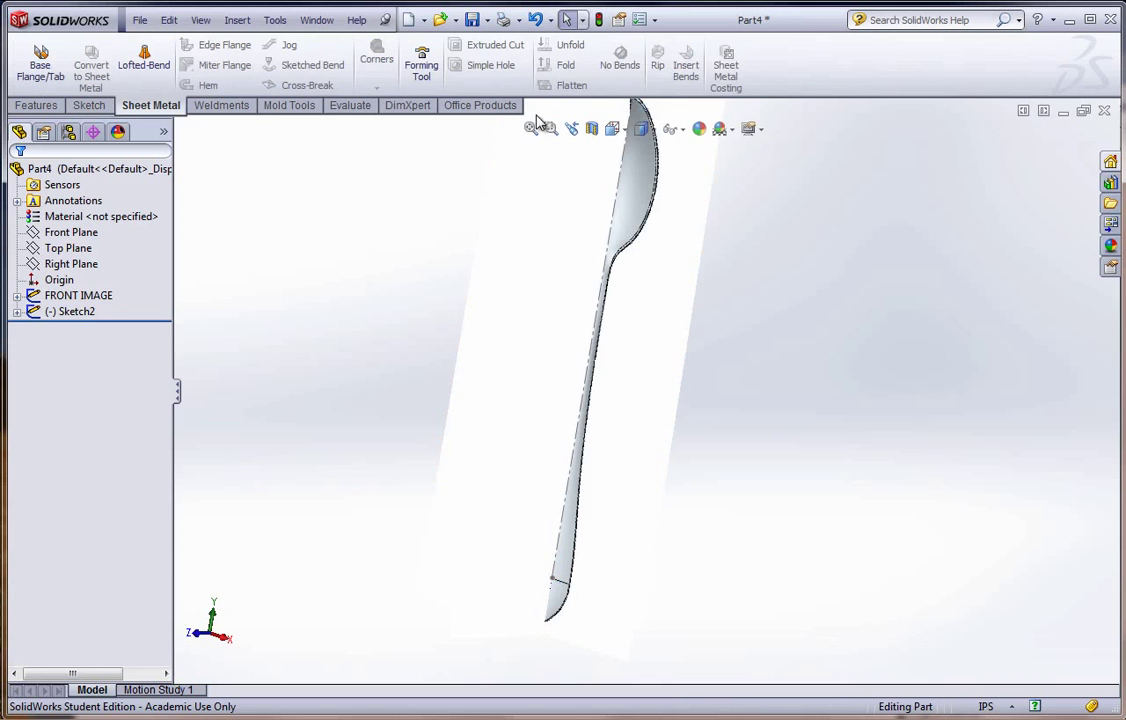
Rename the side-view picture's sketch as RIGHT IMAGE.
mouse_move(376, 199)
middle_mouse_down()
mouse_move(467, 256)
mouse_move(513, 161)
mouse_move(498, 126)
mouse_move(475, 304)
mouse_move(485, 236)
mouse_move(485, 297)
mouse_move(505, 330)
middle_mouse_up()
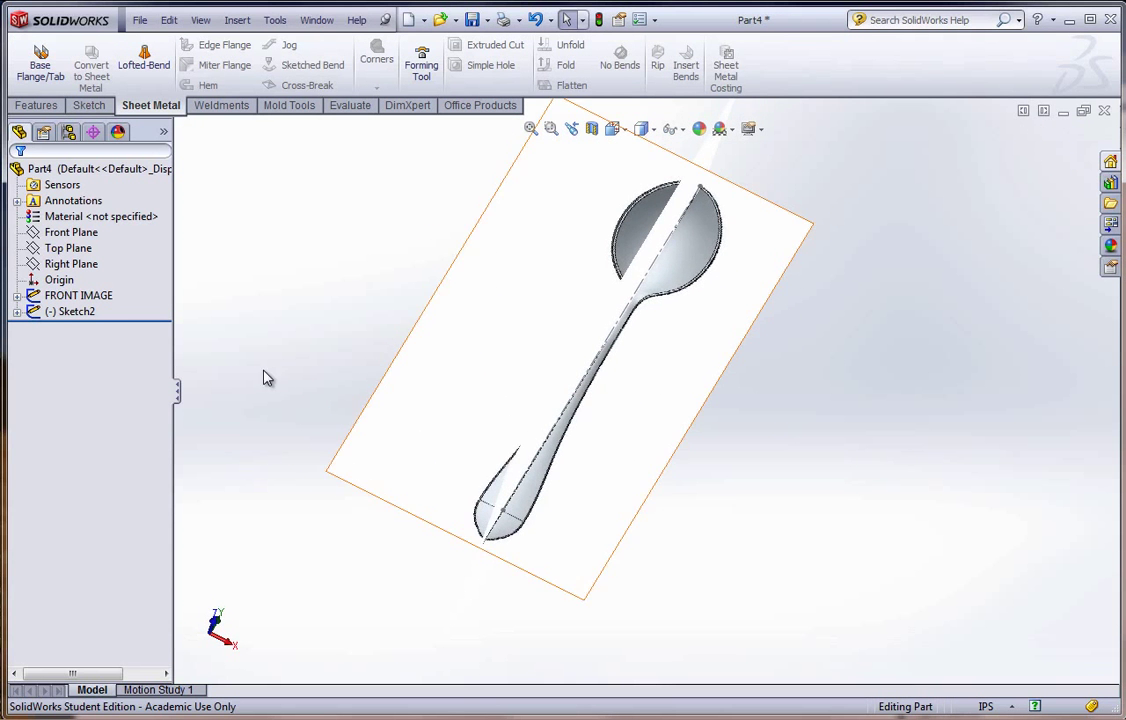
left_click(80, 313)
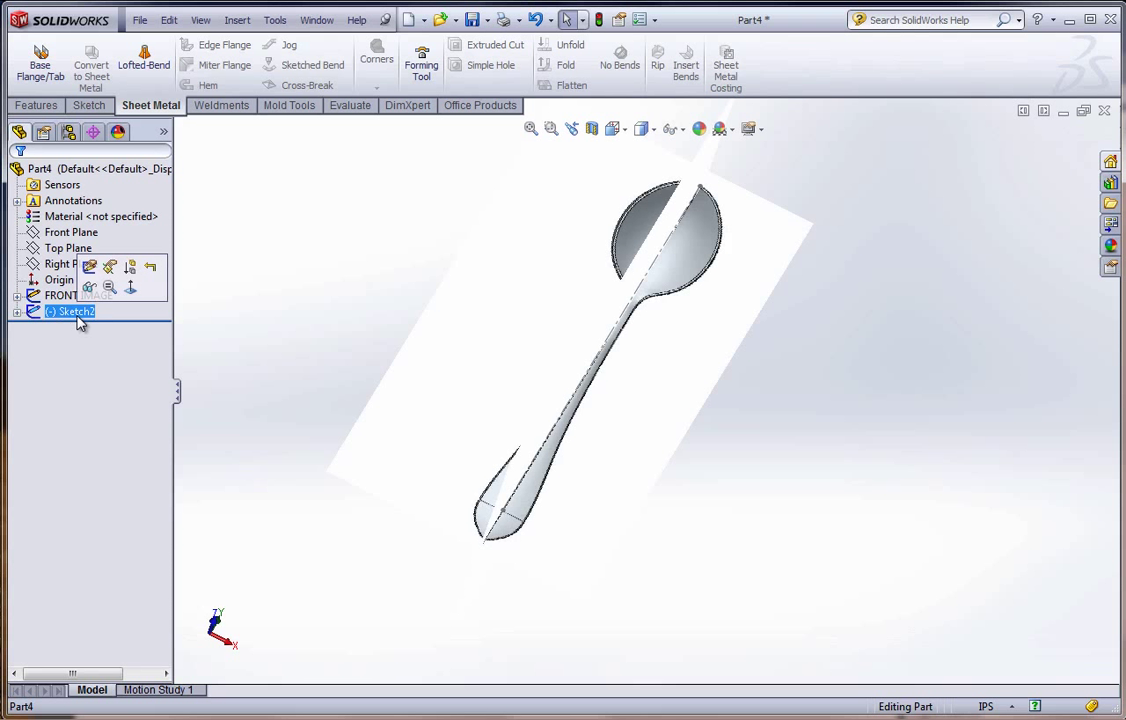
left_click(78, 312)
type("RIGHT IMAGE")
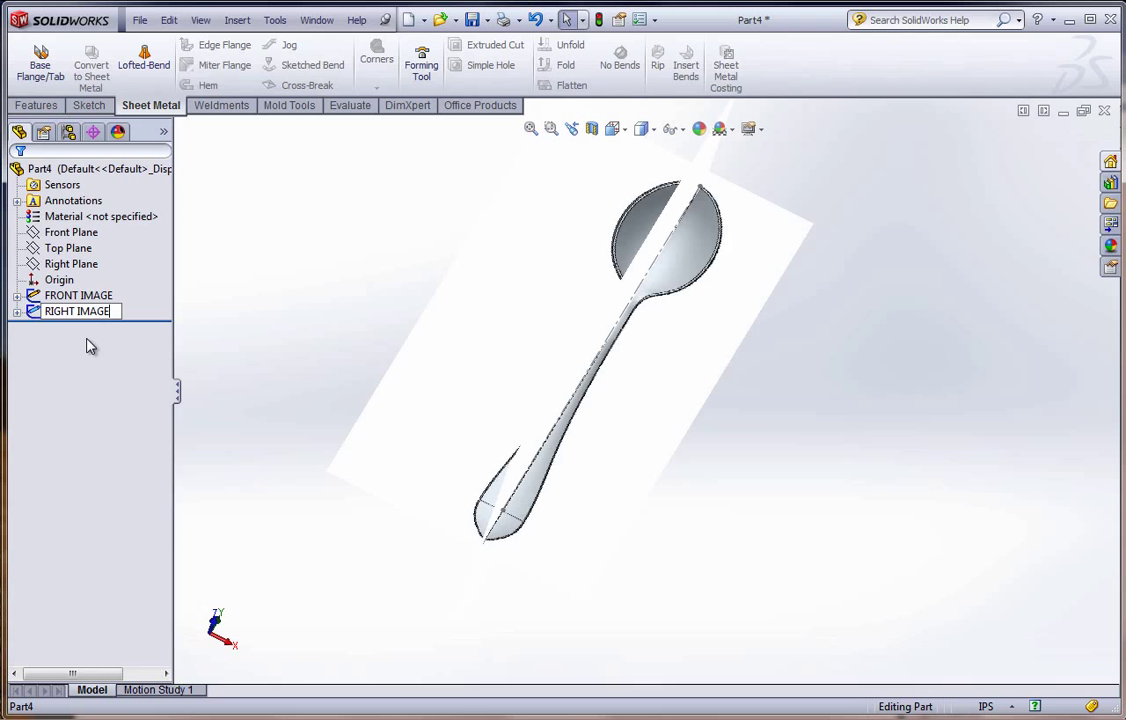
key("Return")
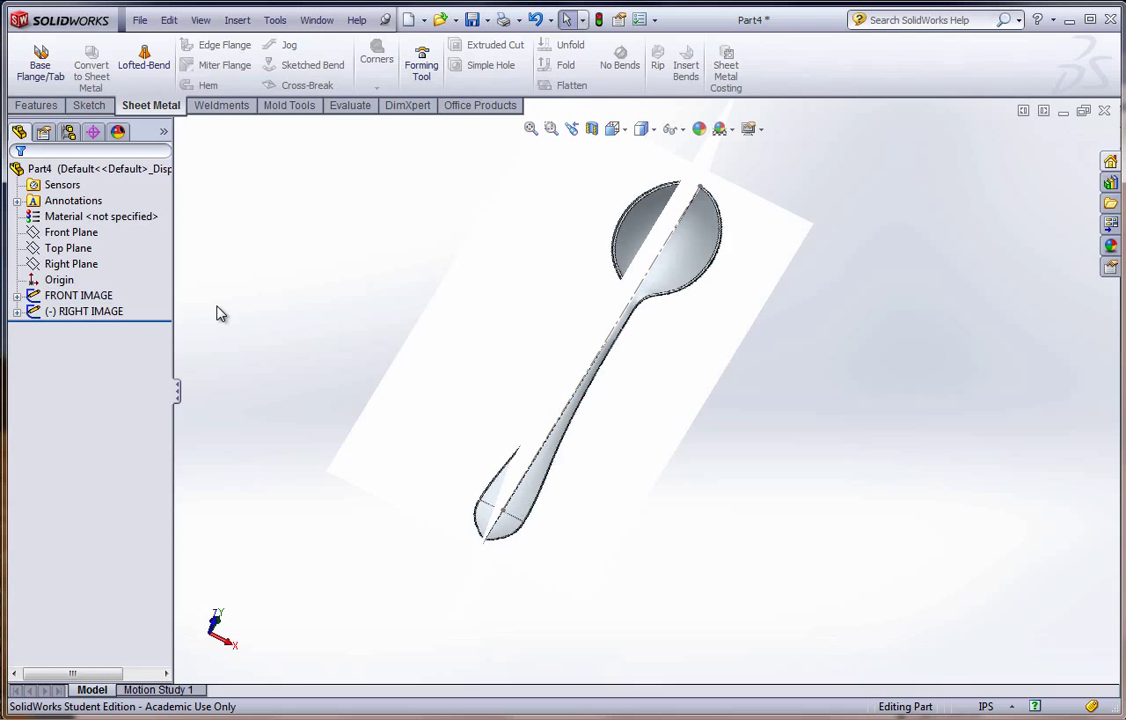
Start a new sketch on the Front Plane and orient the view to face it.
left_click(64, 233)
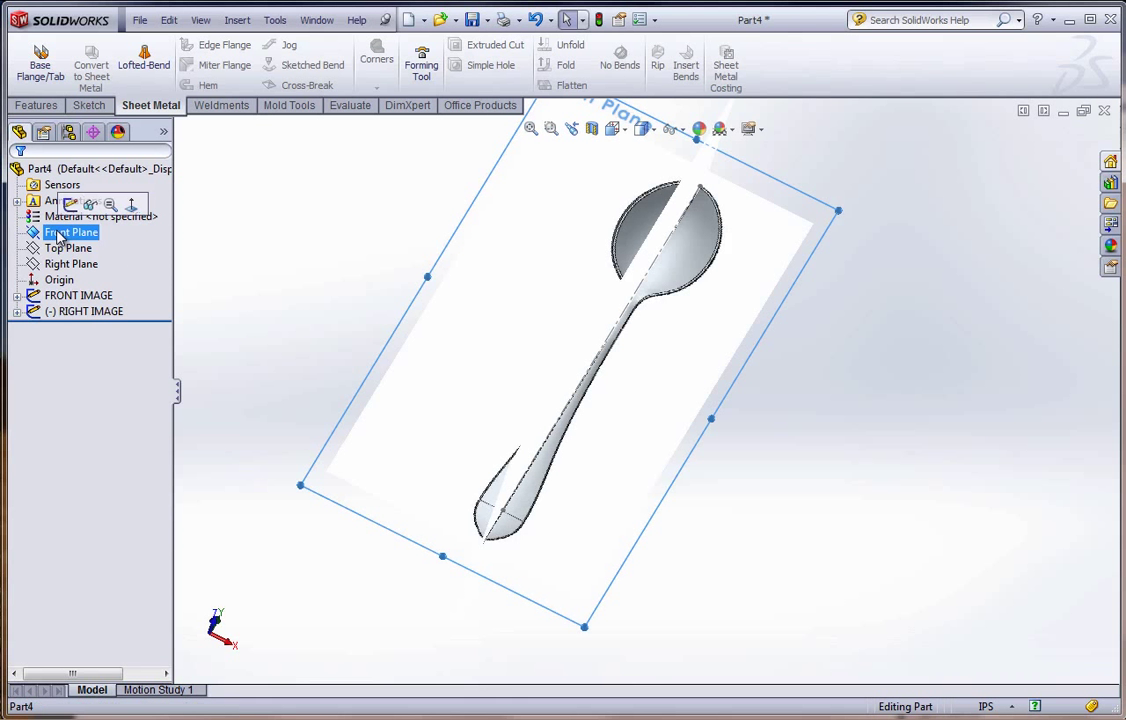
left_click(66, 199)
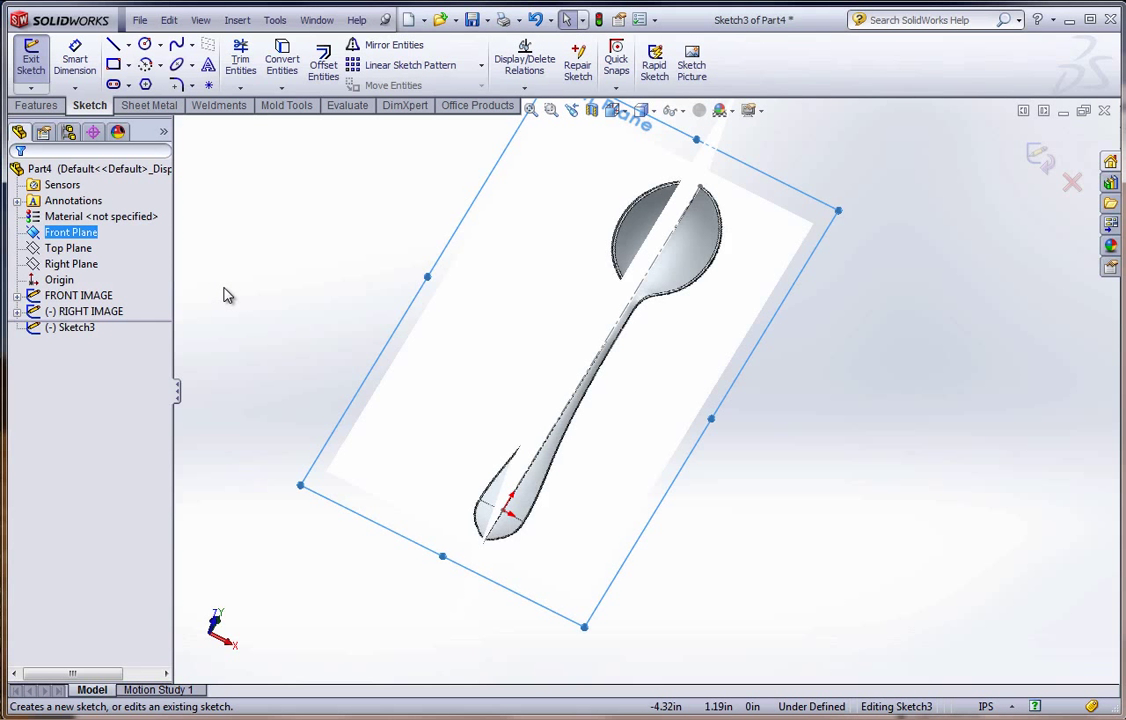
key("space")
left_click(258, 347)
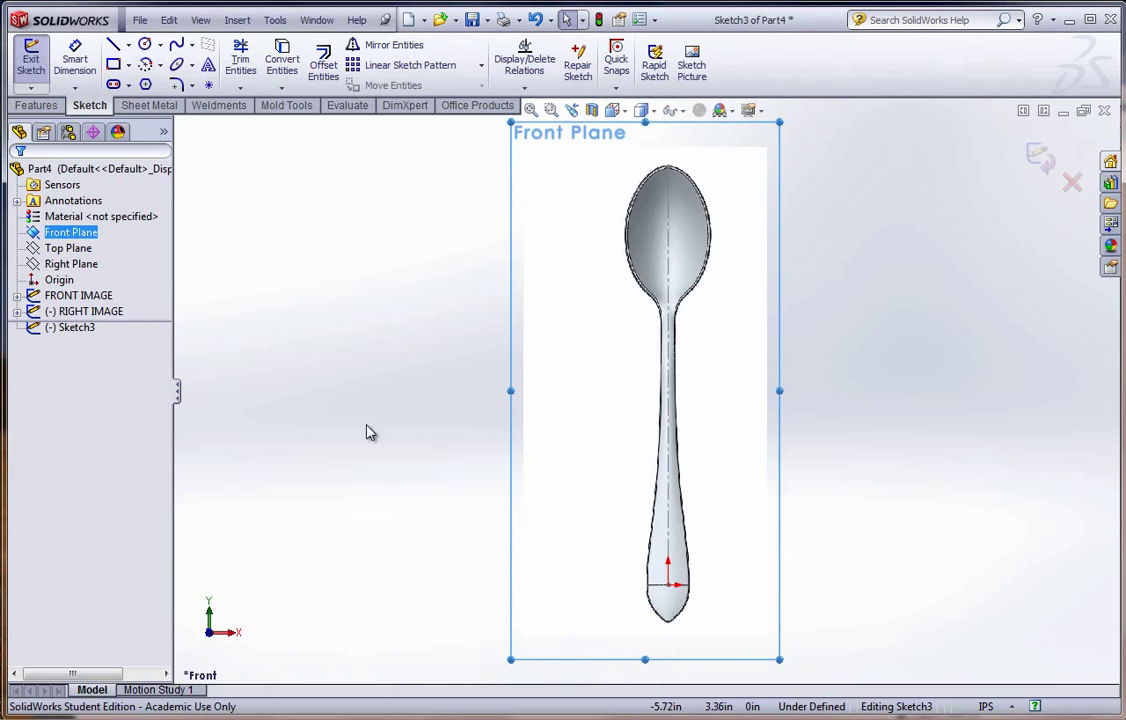
Consult the dimensioned spoon profile for step 44 in the SolidWorks Advanced PDF in Adobe Reader and return to SolidWorks.
key("alt+Tab")
scroll(643, 615, "down", 2)
scroll(643, 615, "down", 3)
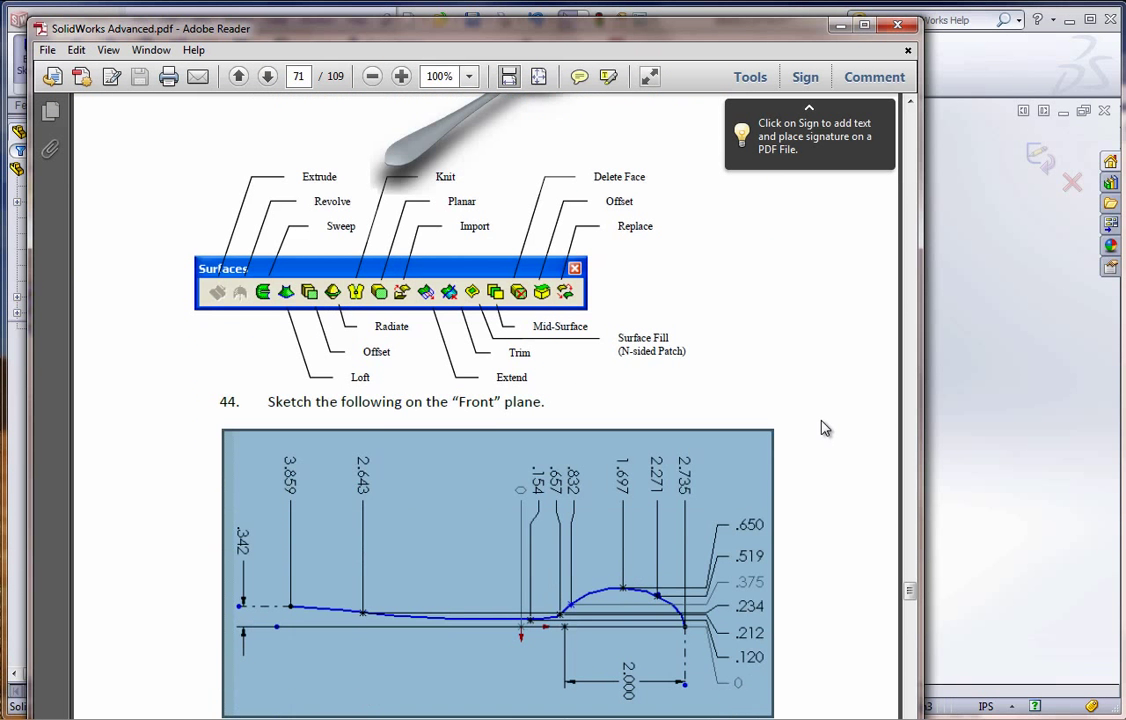
scroll(480, 400, "down", 1)
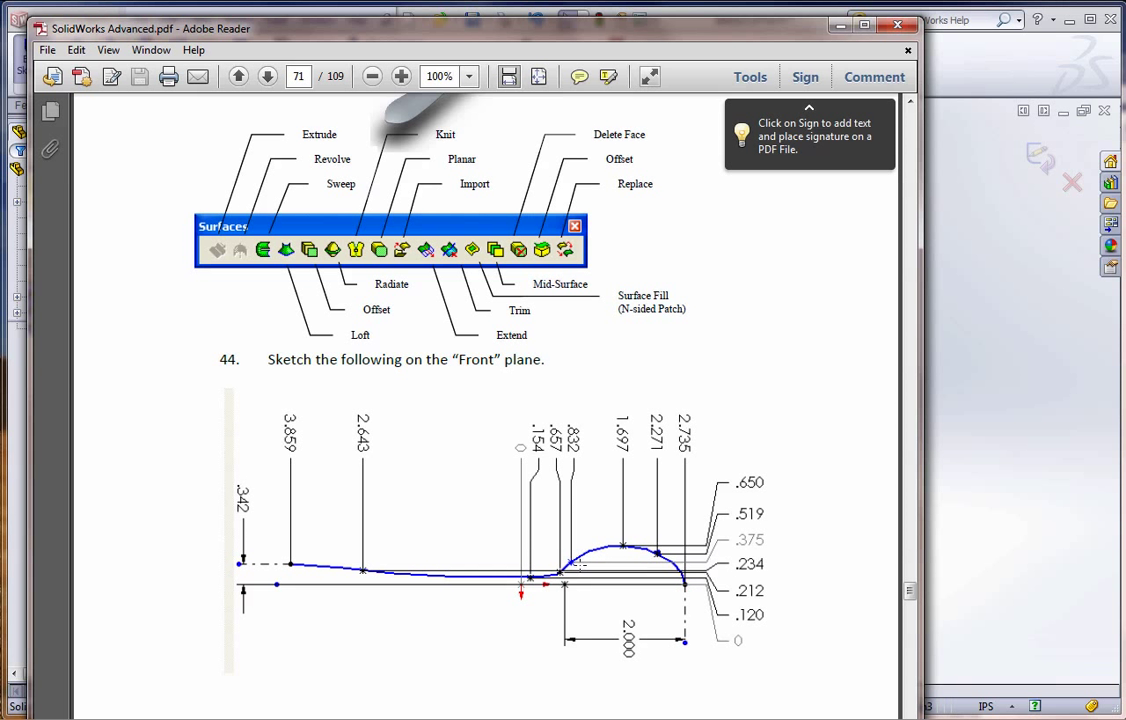
left_click(957, 477)
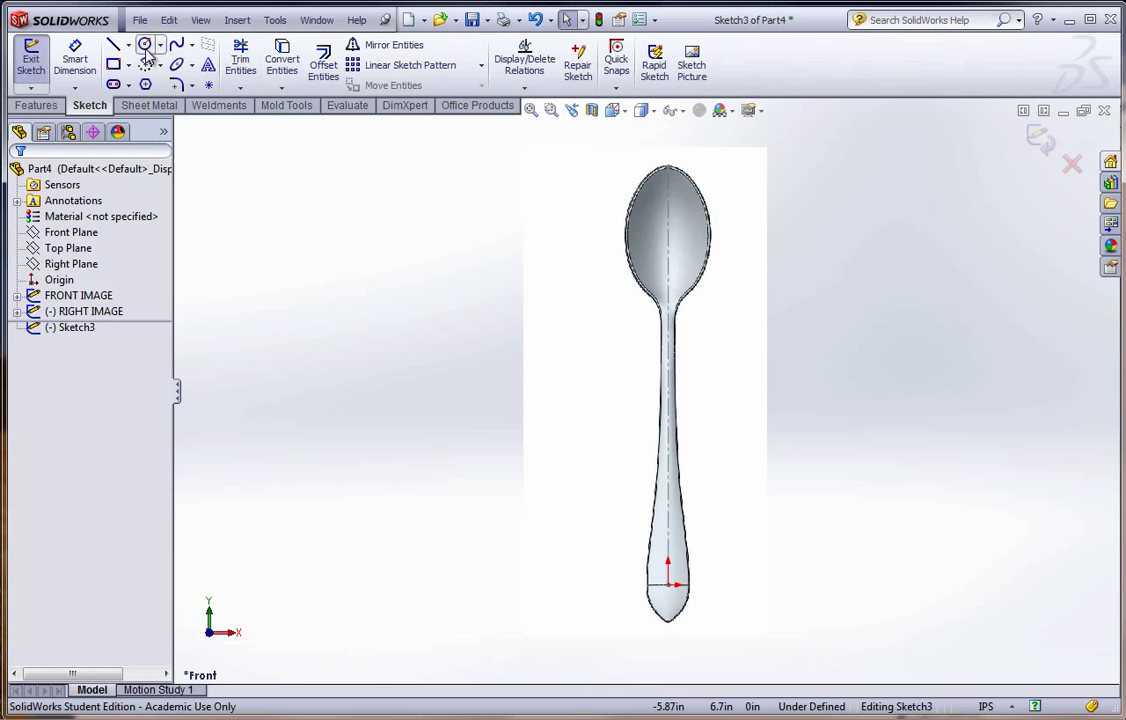
Start a spline at the handle's left edge level with the origin and trace the picture's left outline up to the neck.
left_click(177, 46)
scroll(650, 575, "down", 5)
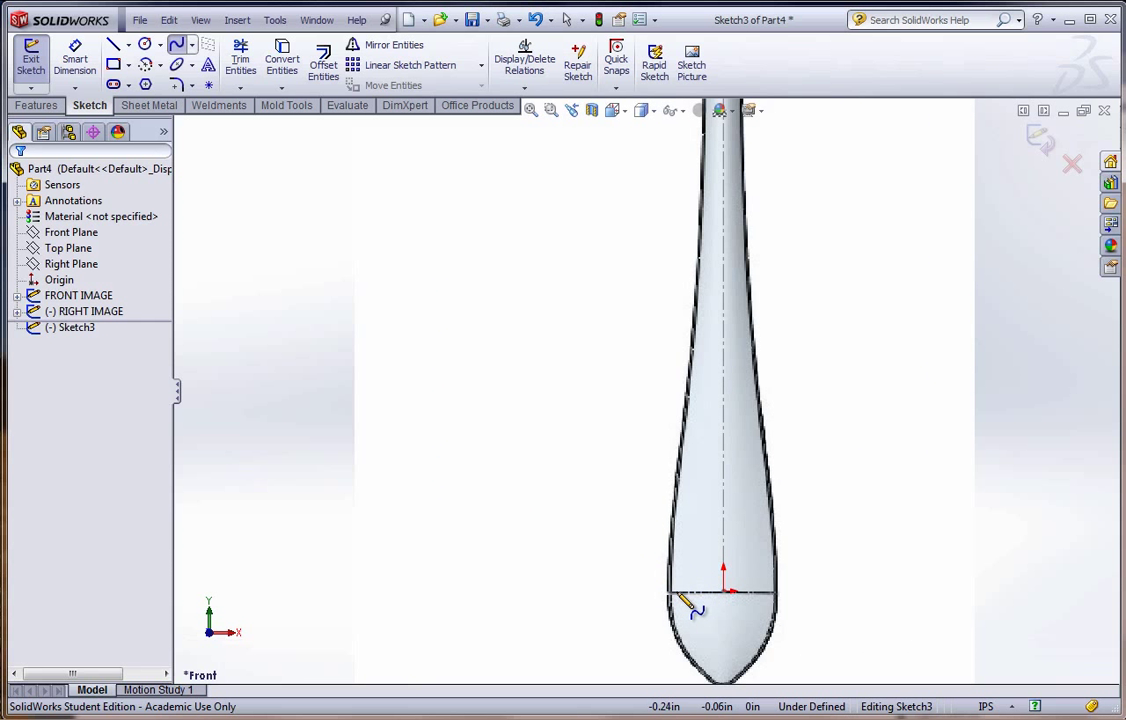
left_click(669, 593)
left_click(678, 489)
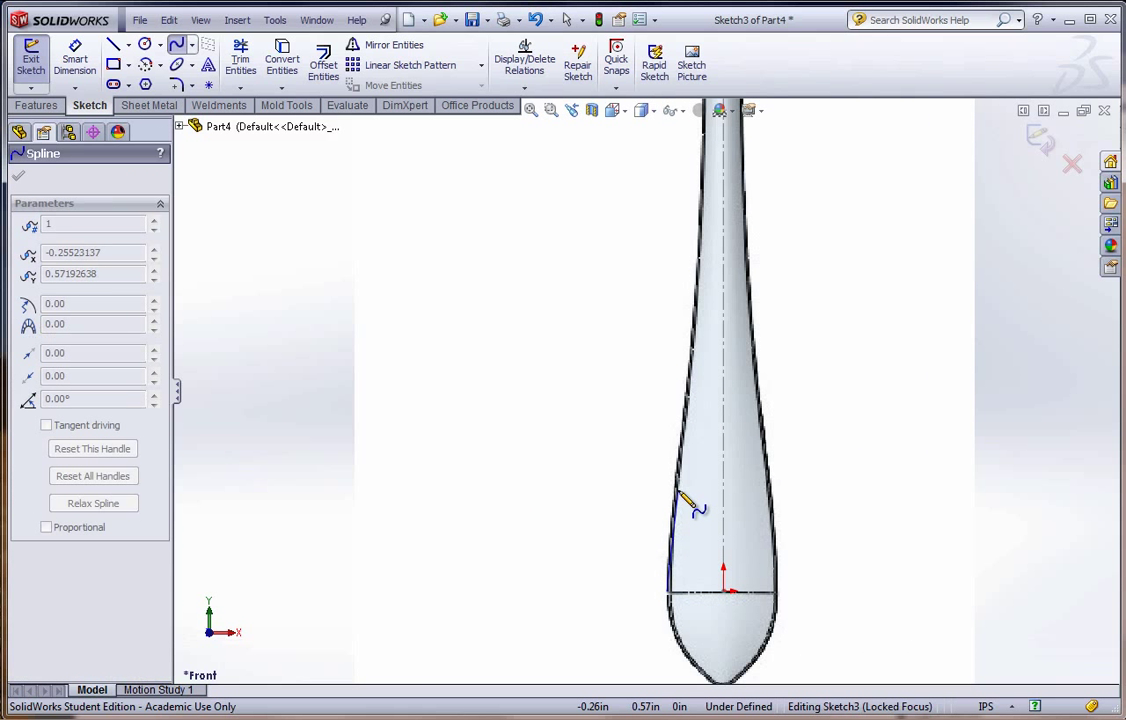
left_click(690, 366)
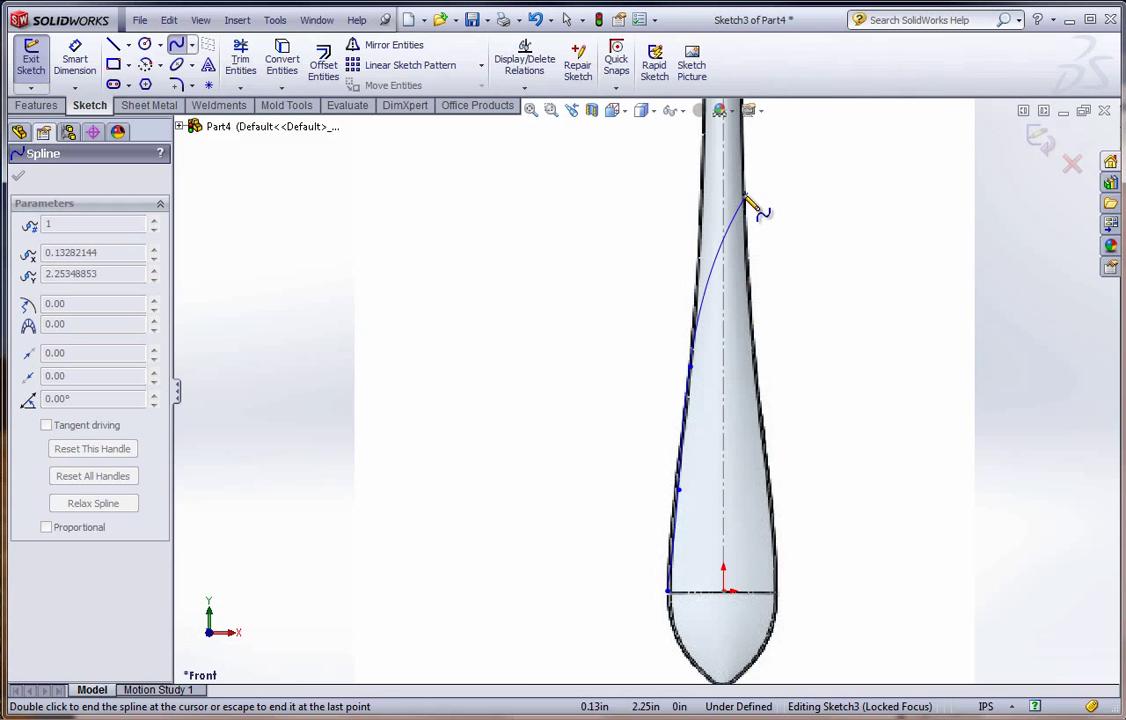
scroll(730, 195, "up", 5)
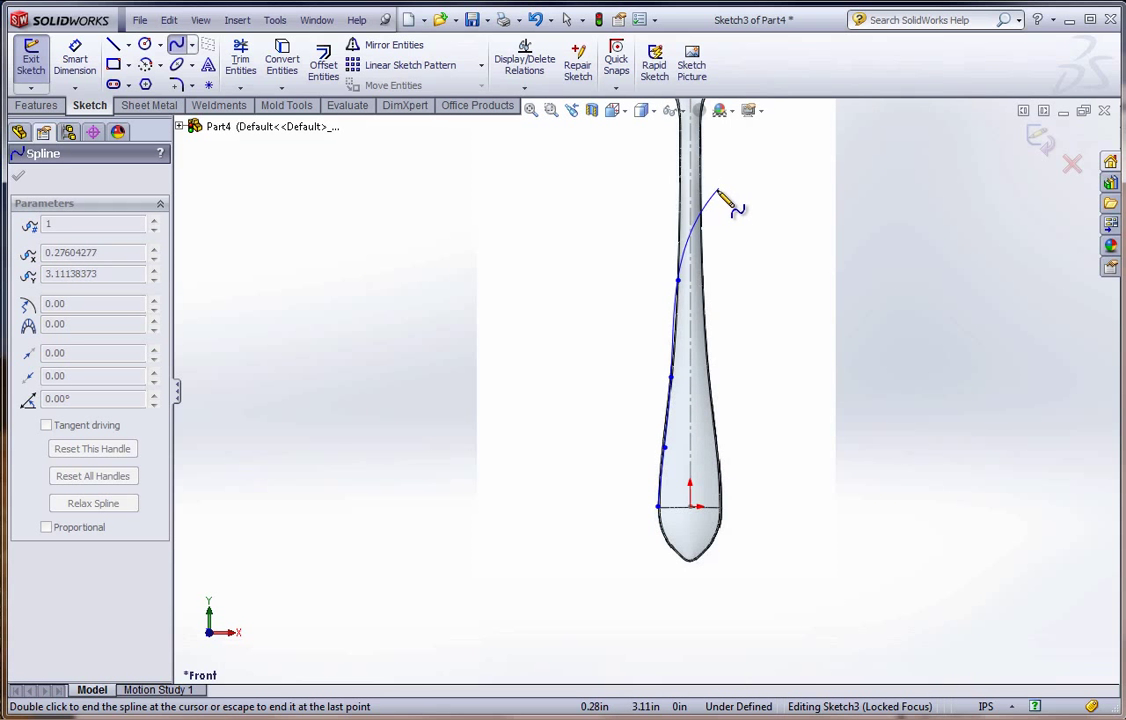
scroll(670, 330, "down", 5)
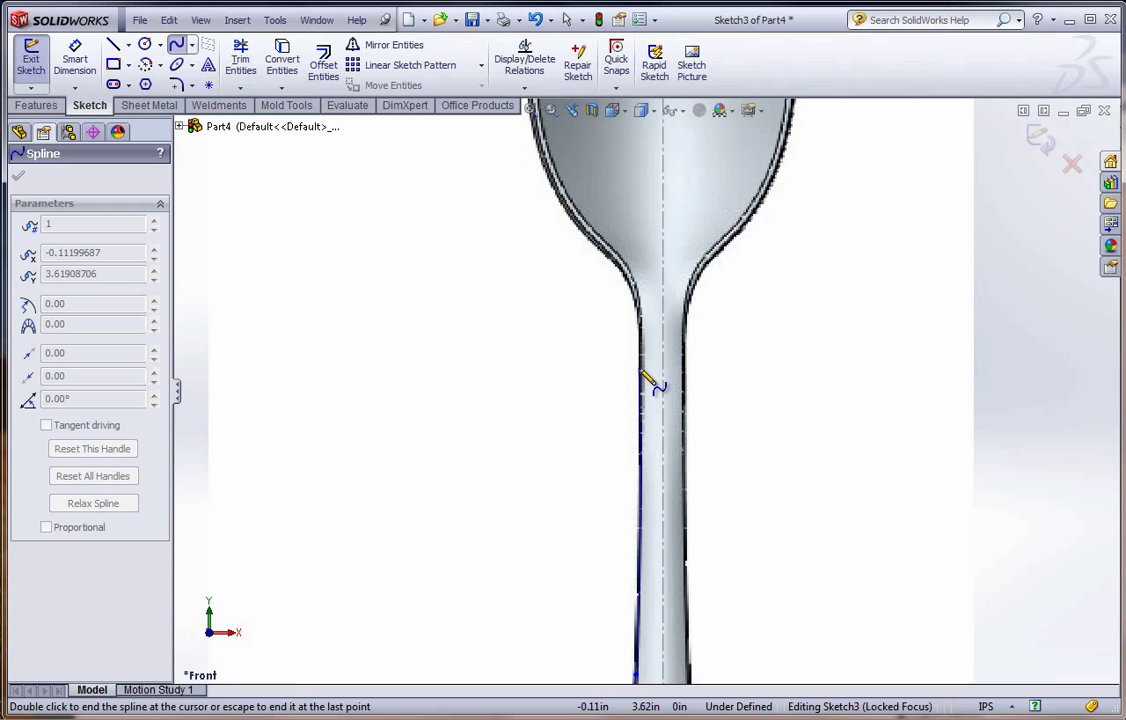
left_click(640, 369)
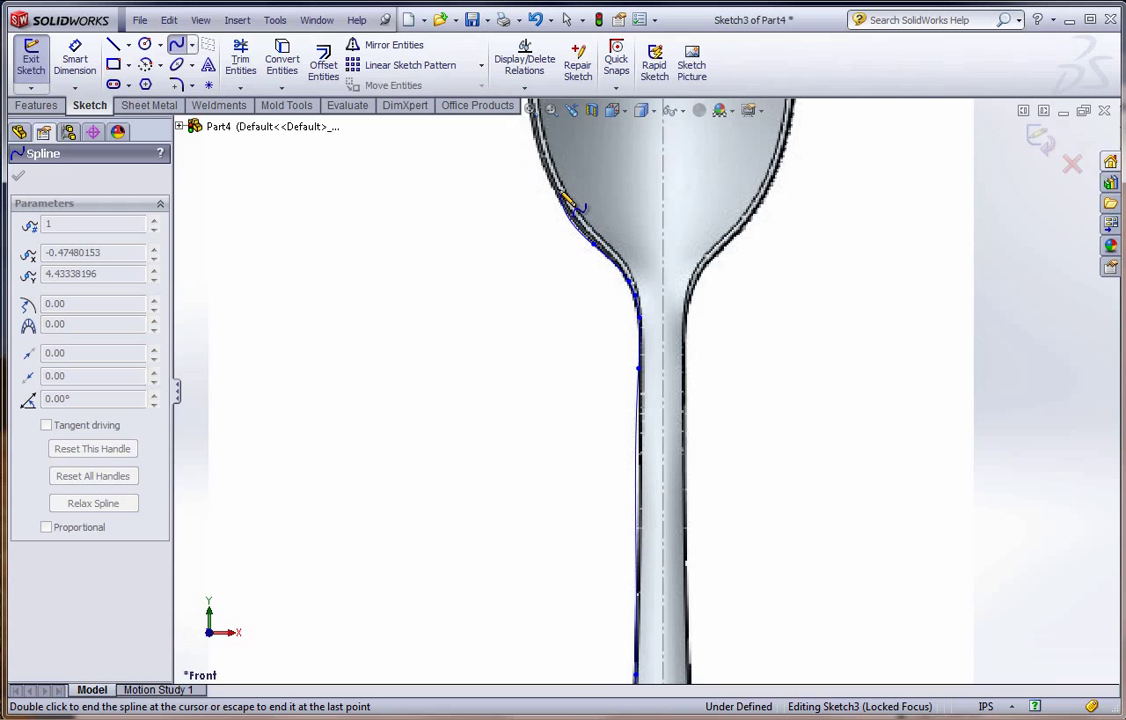
Continue the spline around the left outline of the bowl and end it at the bowl's tip, vertically above the origin.
scroll(565, 213, "up", 3)
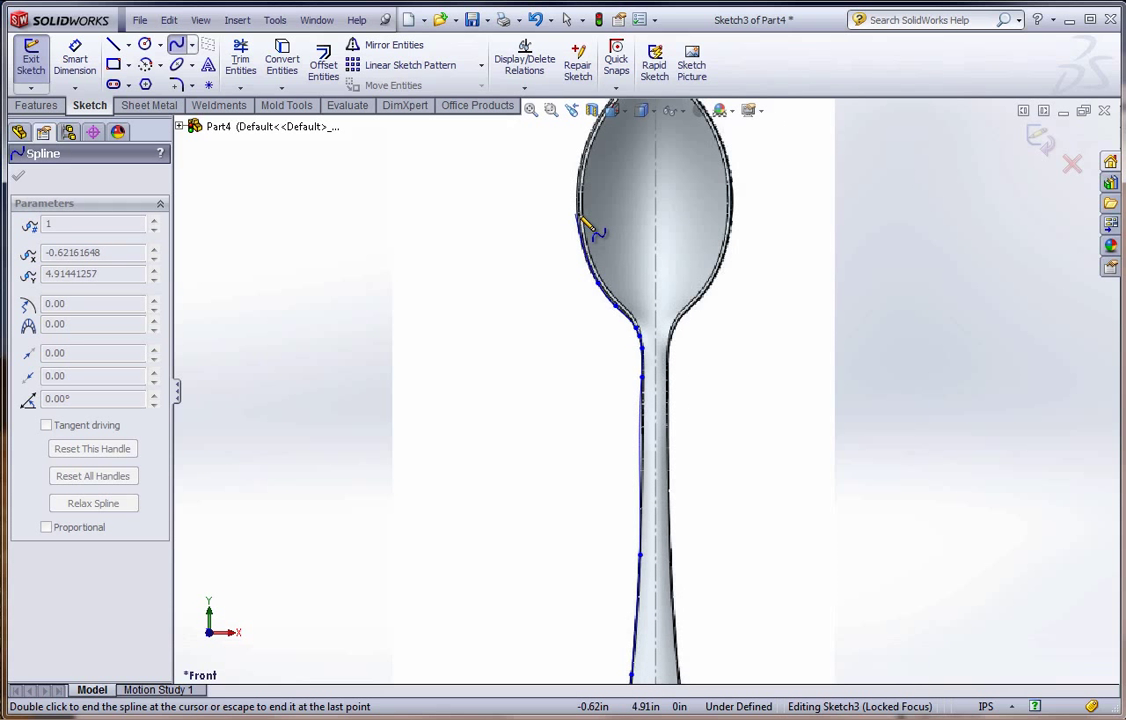
scroll(605, 232, "down", 1)
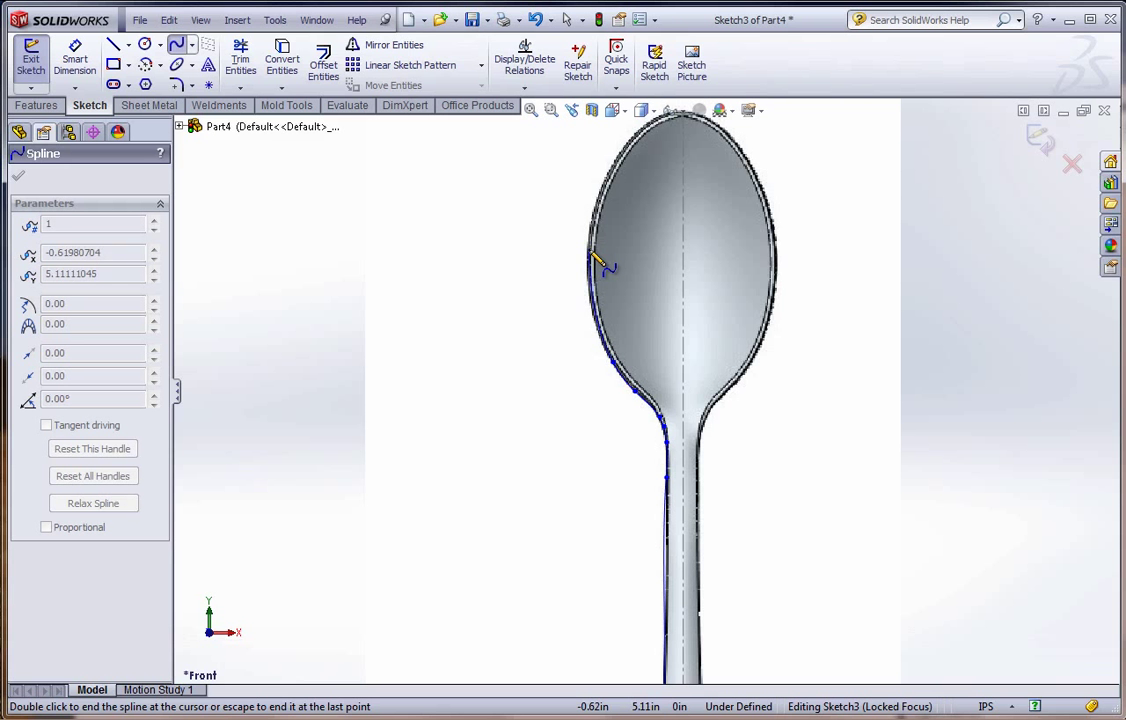
scroll(630, 180, "down", 3)
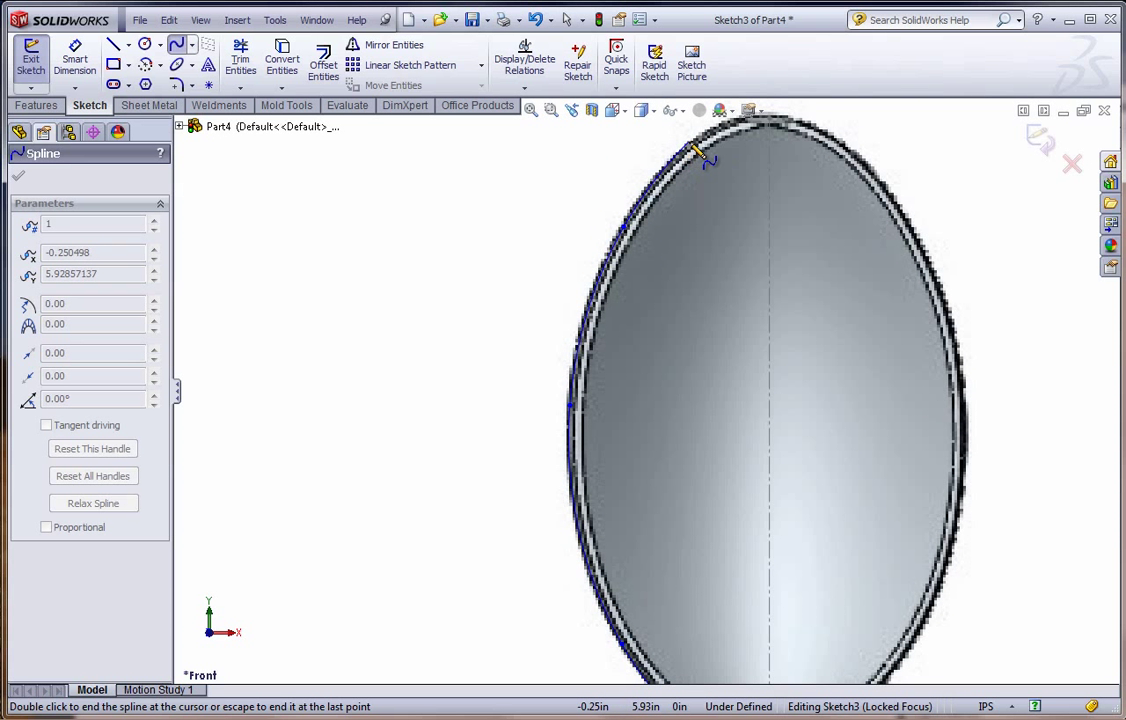
scroll(770, 228, "up", 3)
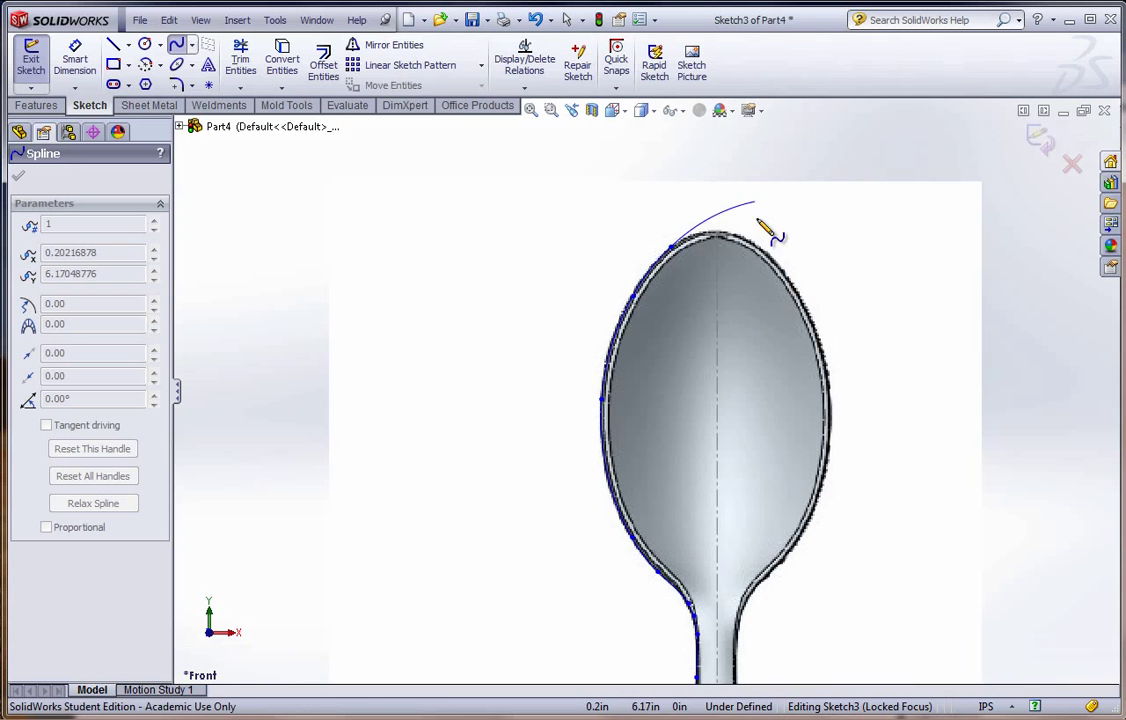
scroll(720, 272, "down", 2)
scroll(705, 263, "down", 2)
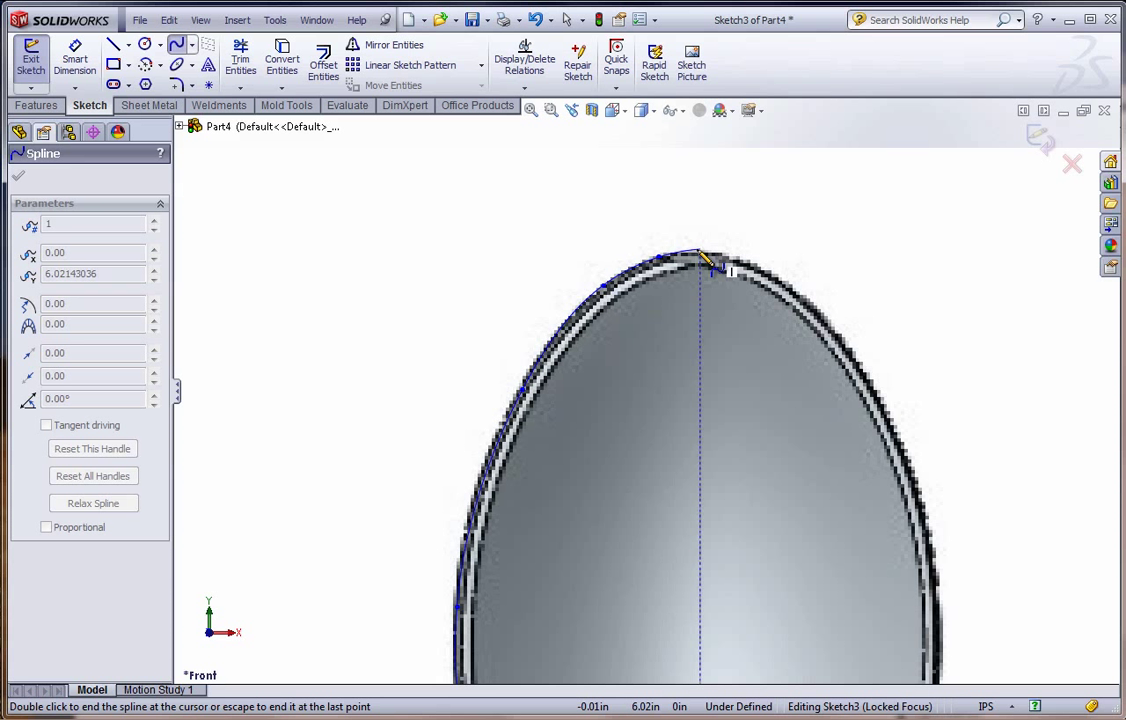
double_click(703, 253)
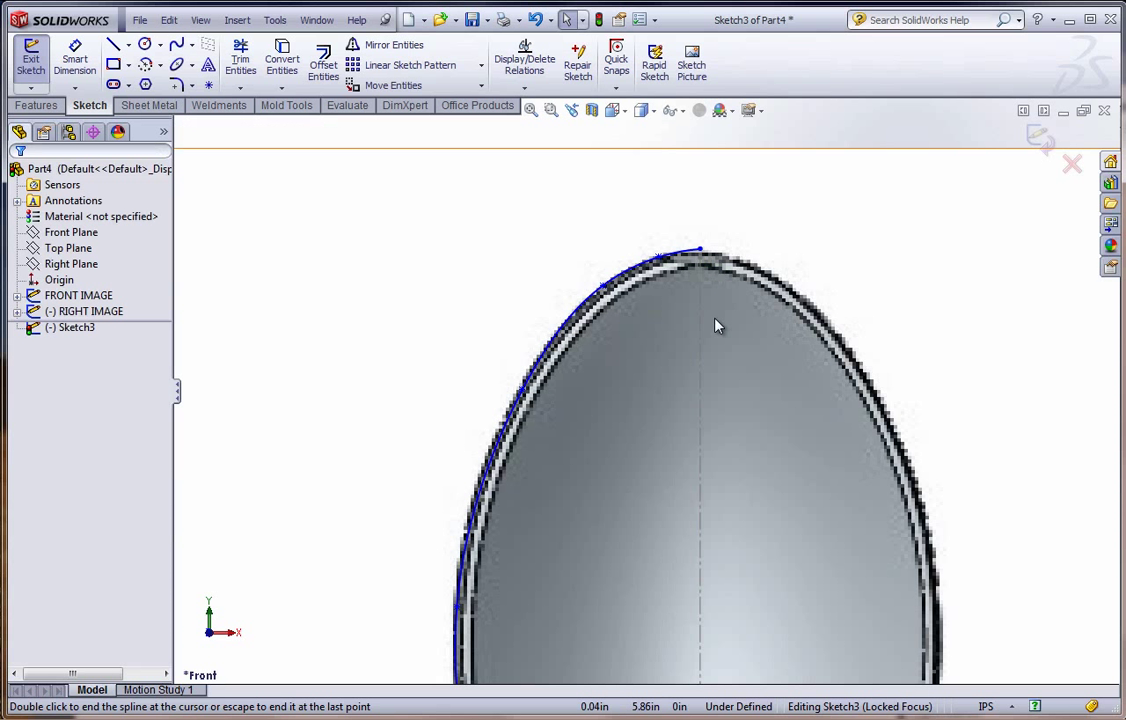
Move the spline's end point to Y 6.00 in at X 0.00 and pull the two neighbouring points onto the picture's outline.
scroll(700, 285, "down", 2)
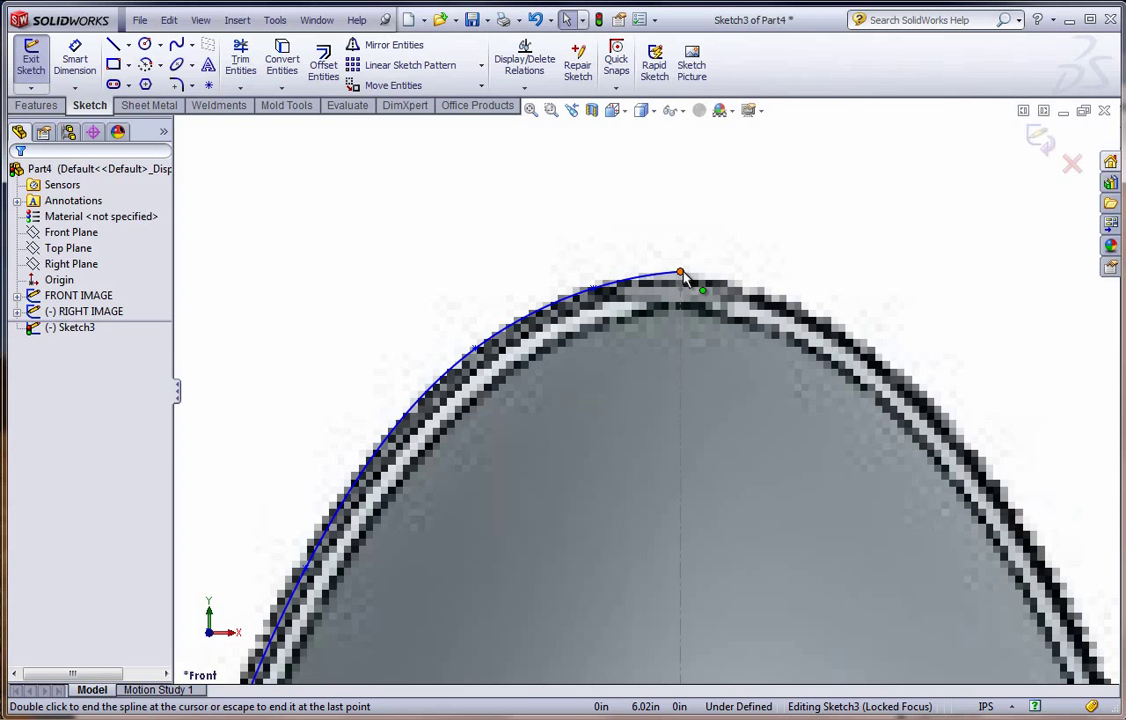
left_click_drag(680, 273, 680, 289)
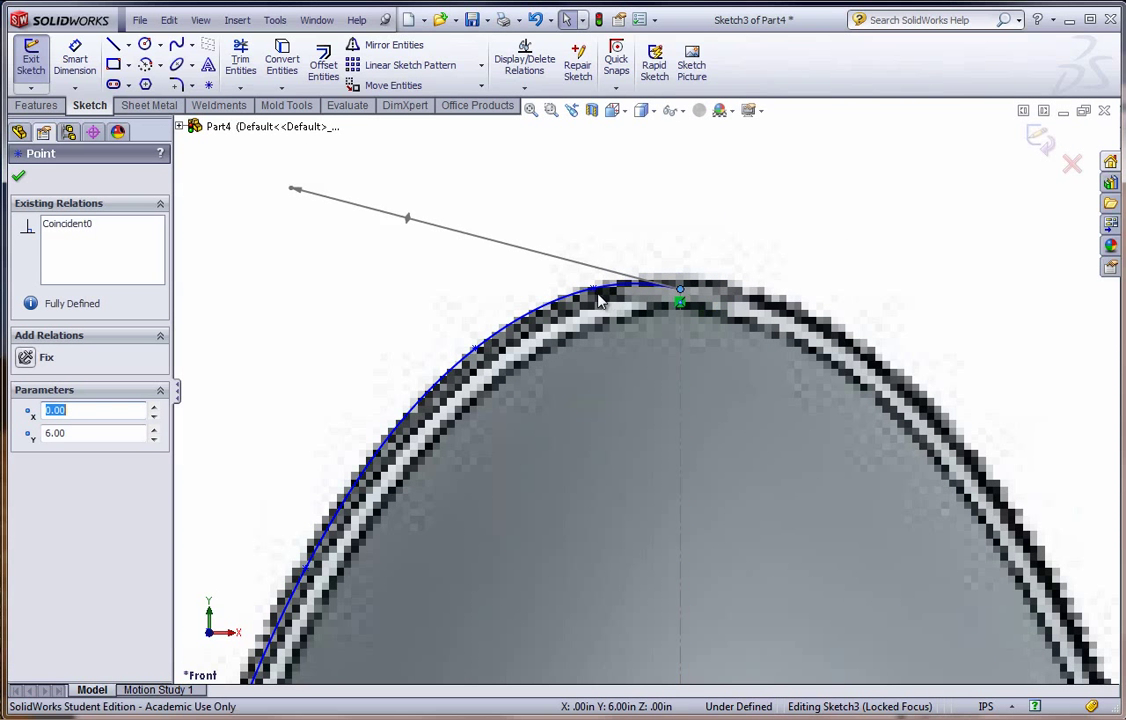
left_click(593, 290)
left_click_drag(590, 312, 590, 297)
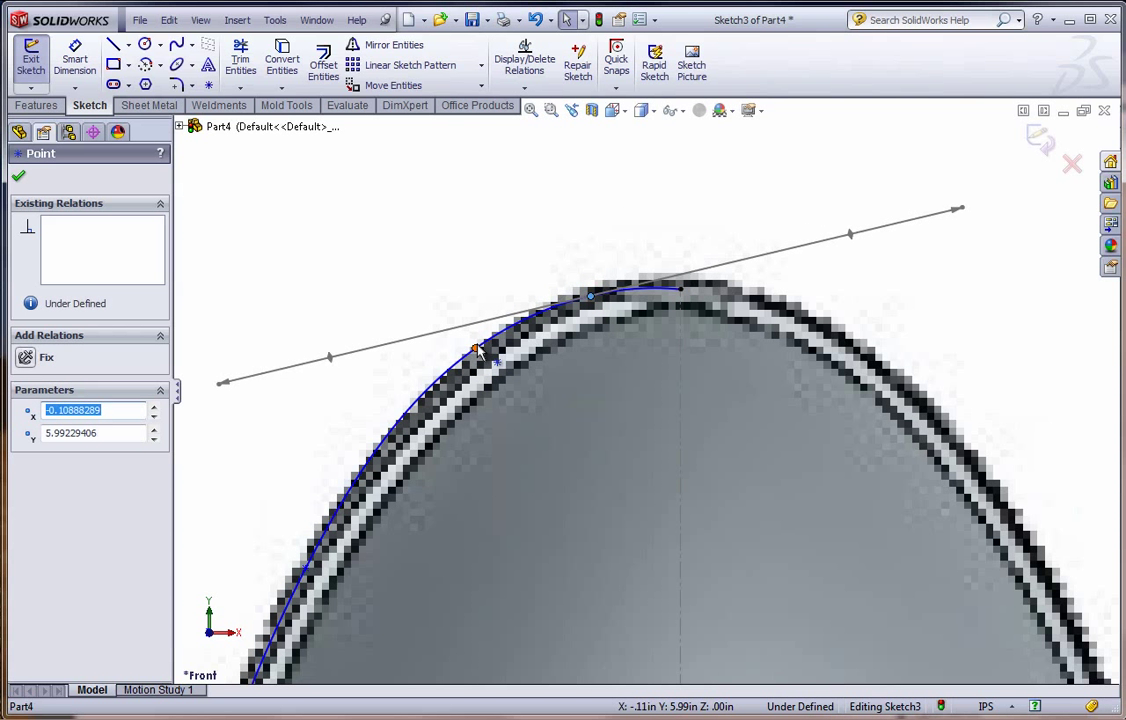
left_click(418, 324)
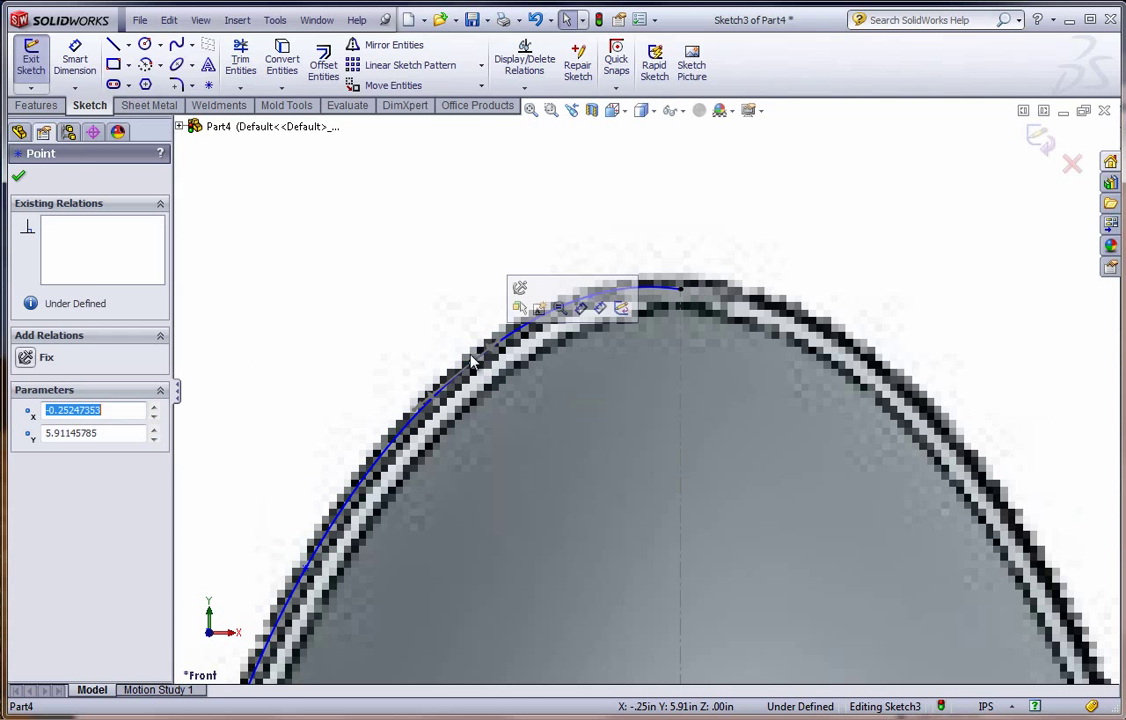
Shift the spline point nearest the bowl's tip farther down the left outline to smooth the curve.
scroll(440, 385, "up", 2)
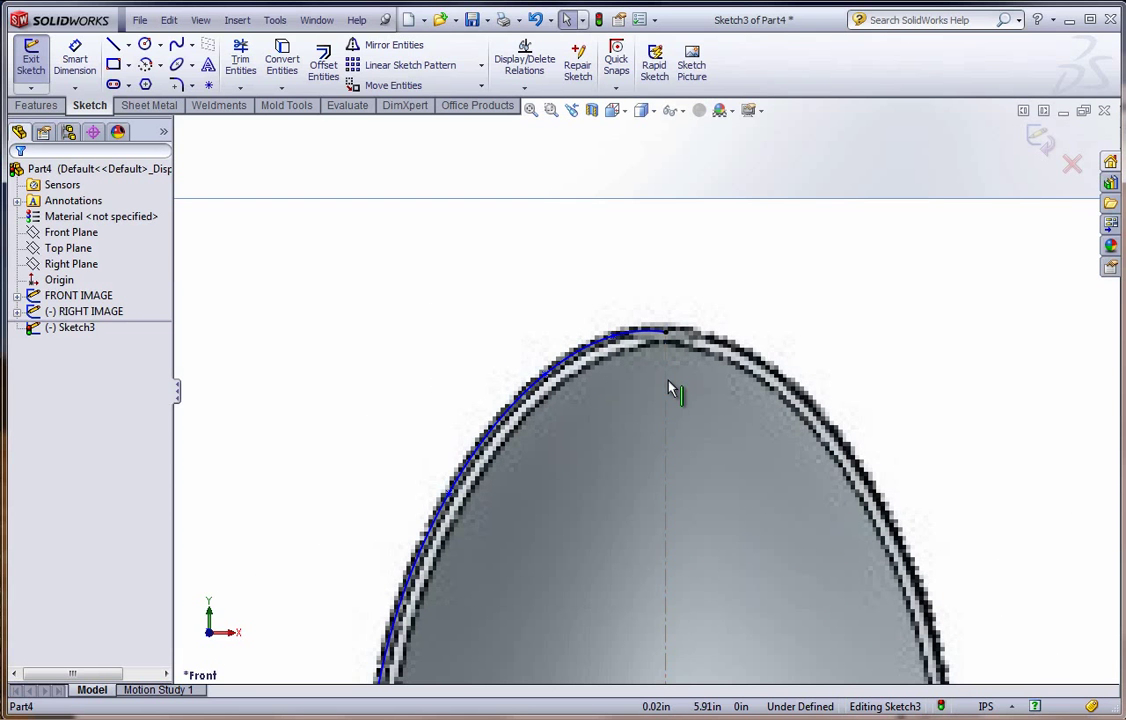
scroll(670, 388, "up", 5)
scroll(640, 392, "down", 3)
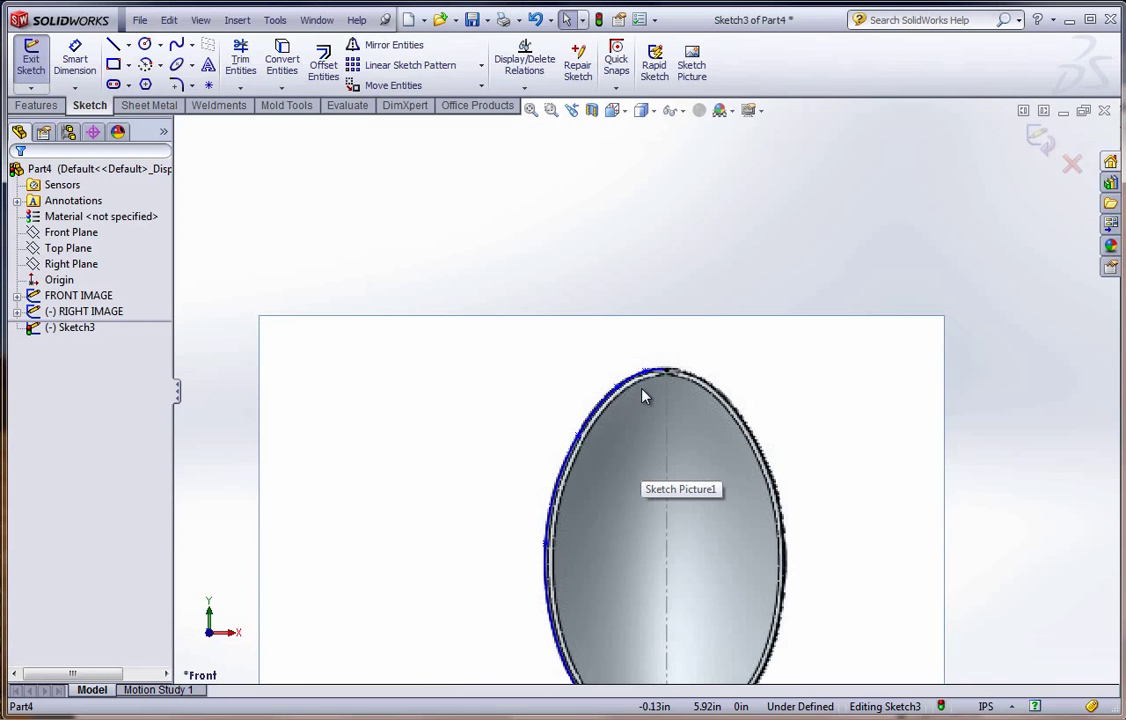
scroll(645, 397, "down", 2)
left_click(650, 358)
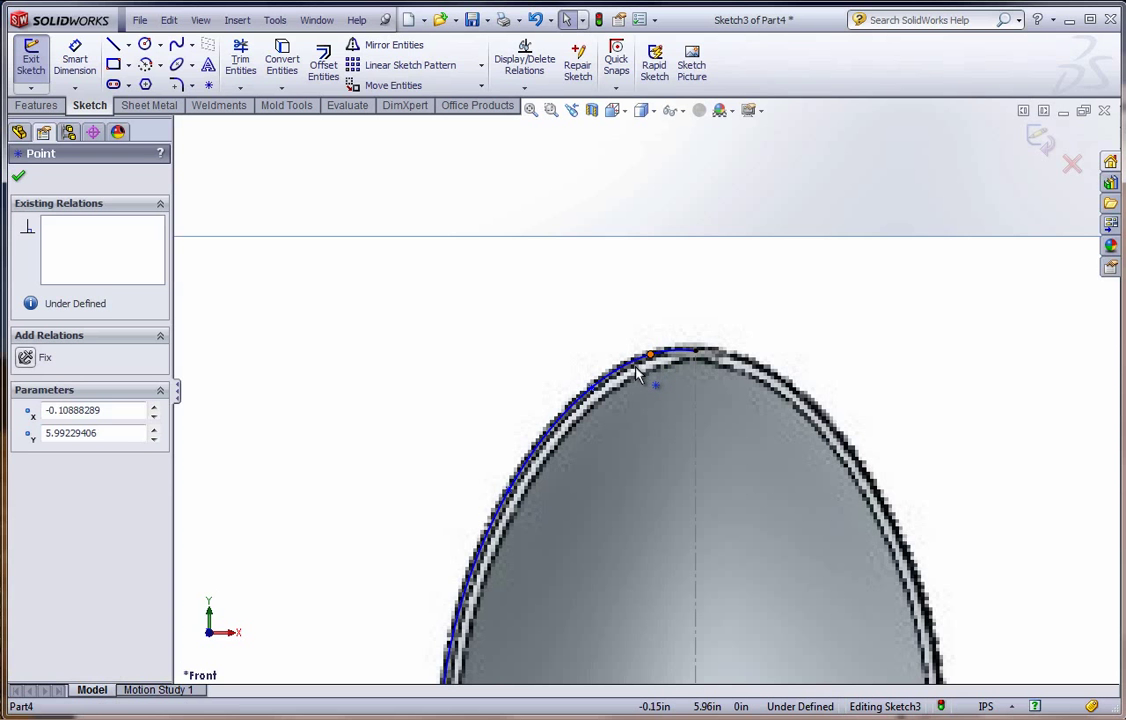
left_click_drag(640, 372, 603, 357)
left_click(588, 483)
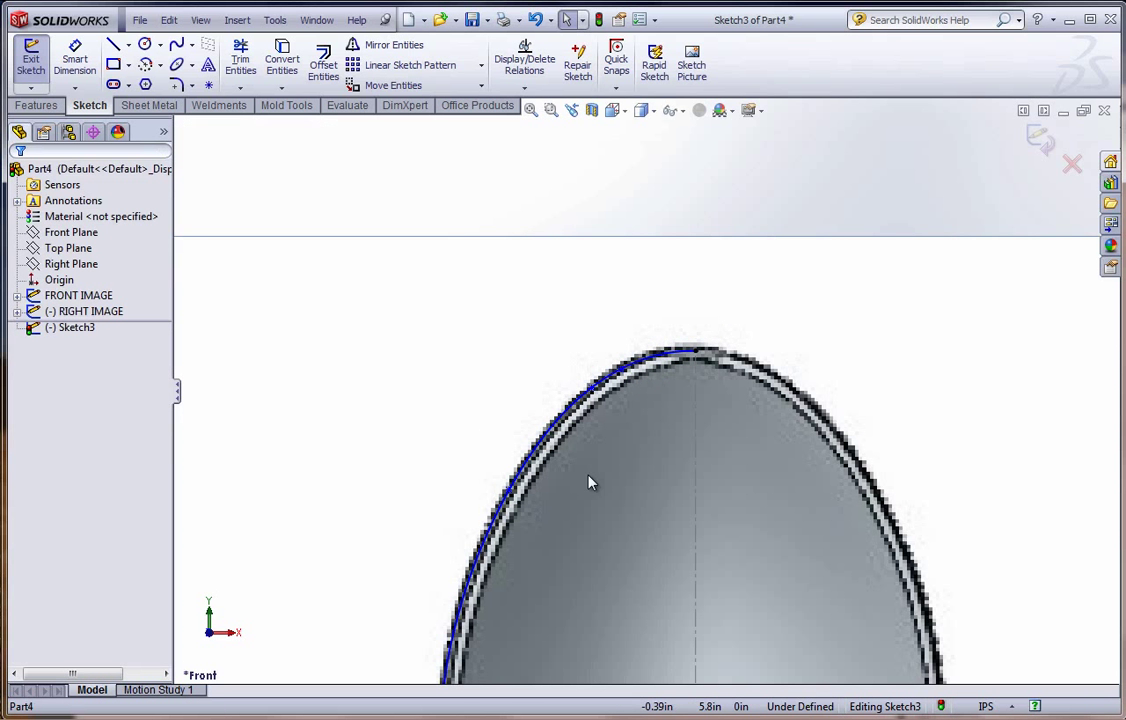
Sketch a horizontal centerline about 0.27 in long from the spline's end point at the bowl's tip toward the right.
scroll(612, 495, "up", 3)
scroll(726, 377, "down", 3)
scroll(460, 209, "down", 2)
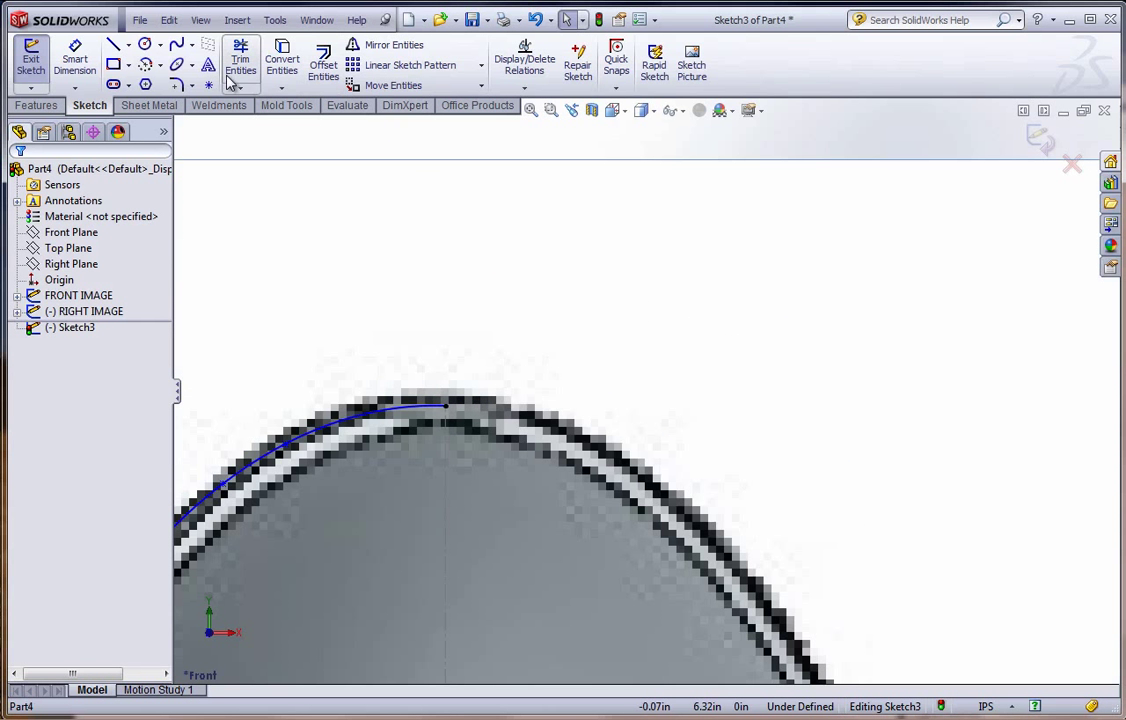
left_click(128, 45)
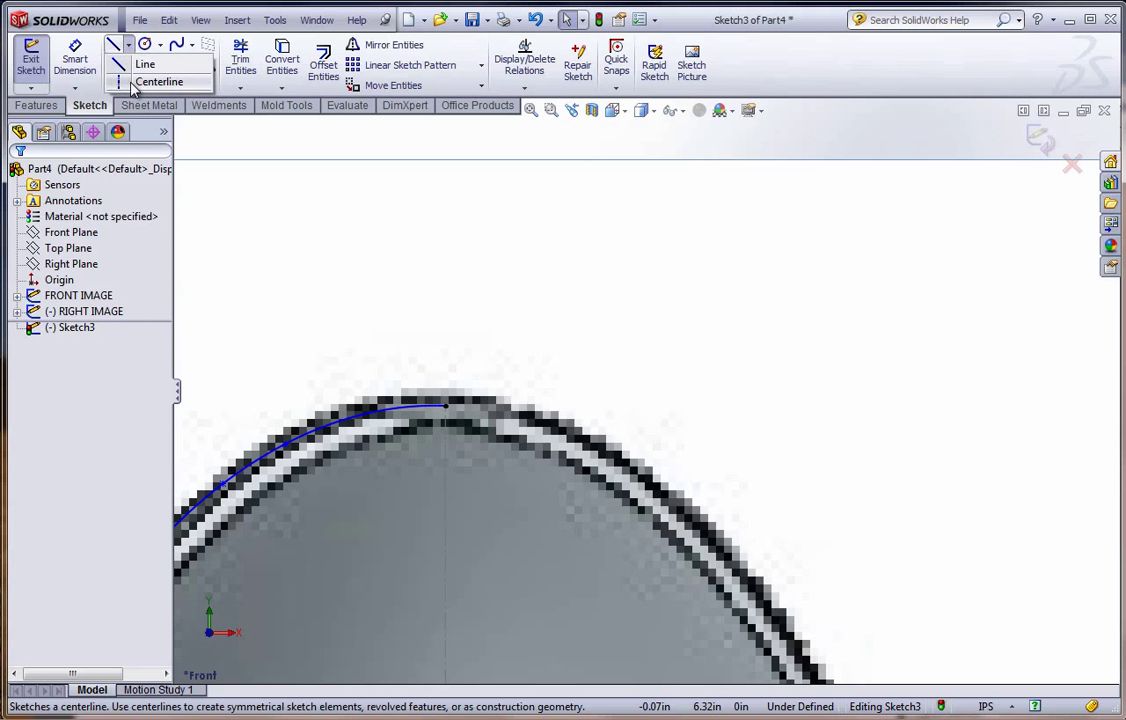
left_click(140, 82)
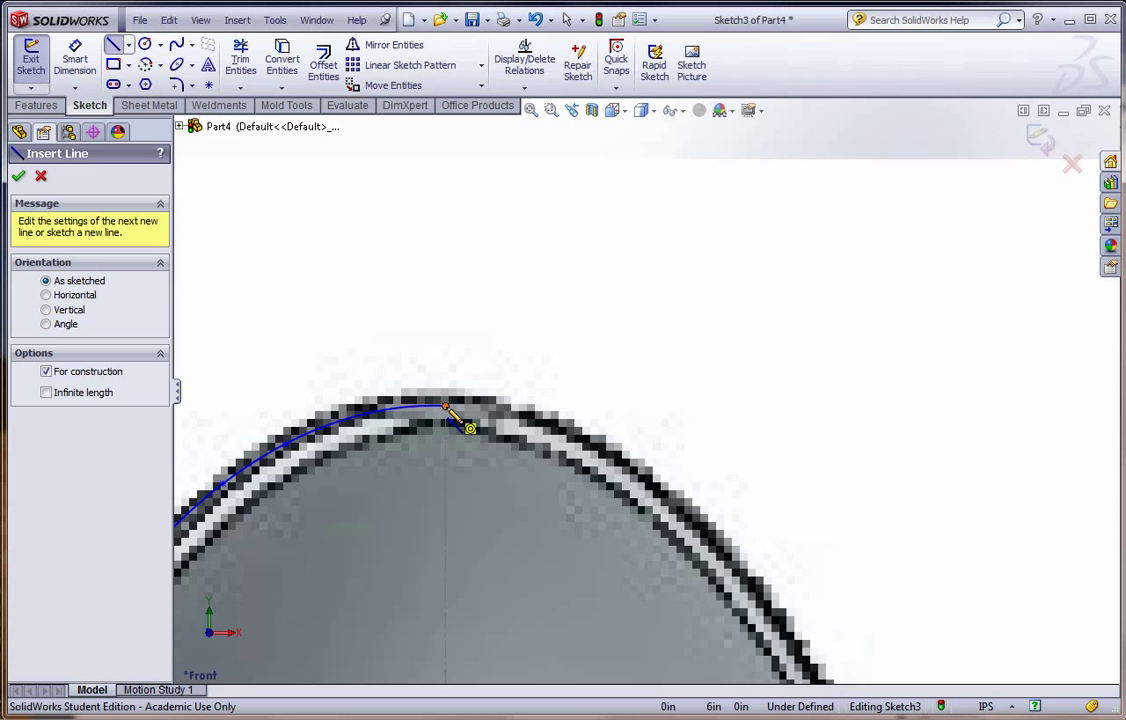
left_click(446, 407)
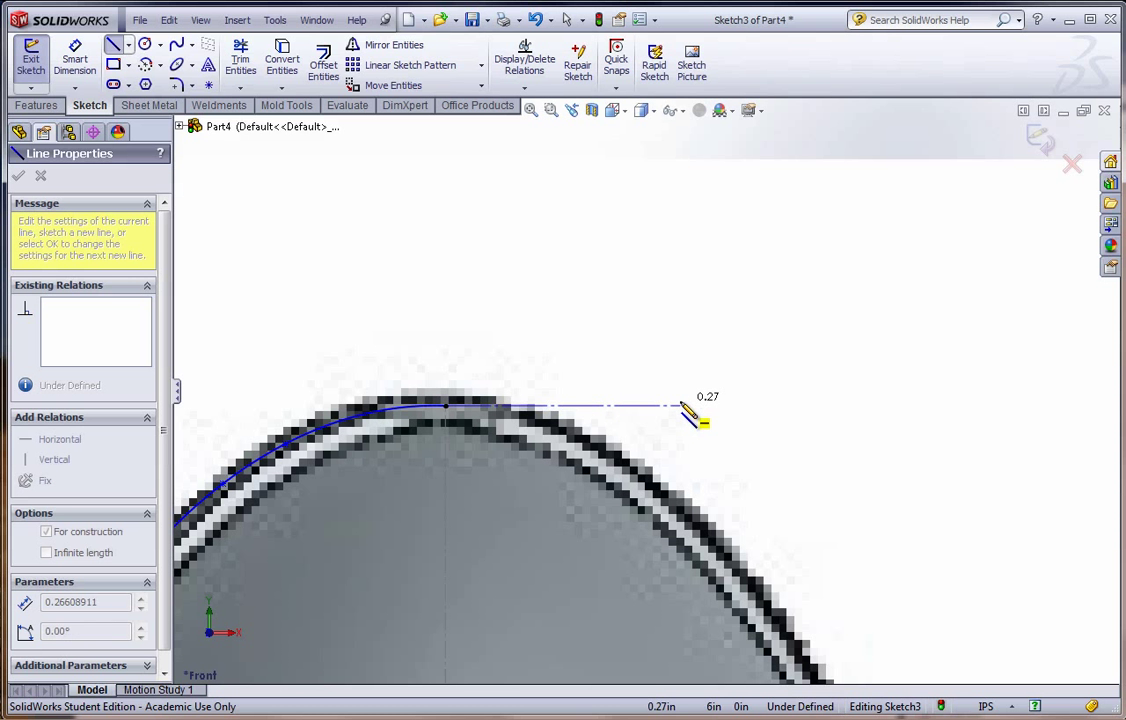
left_click(681, 406)
key("Escape")
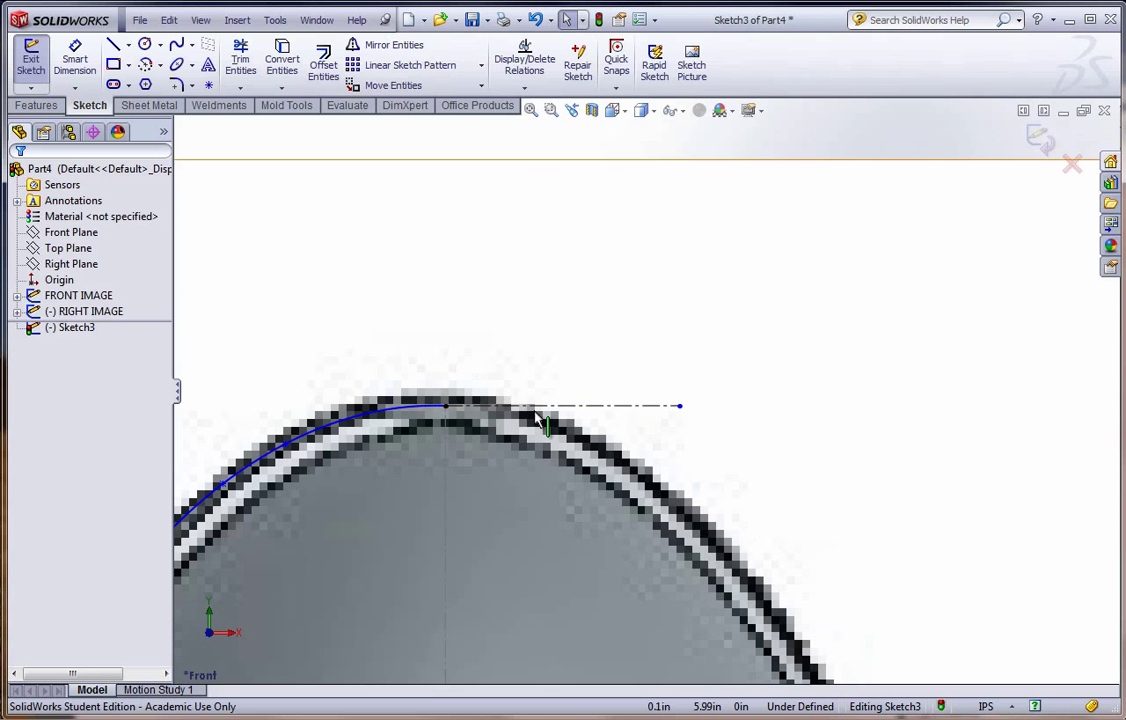
left_click(552, 407)
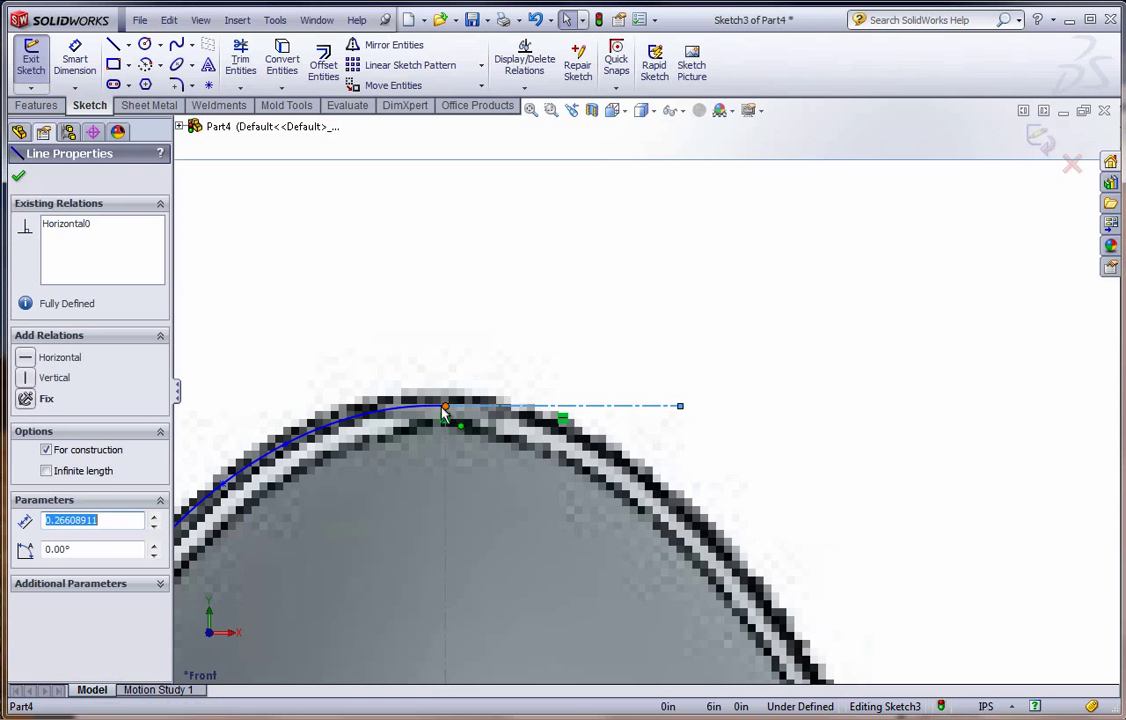
left_click(397, 420, "ctrl")
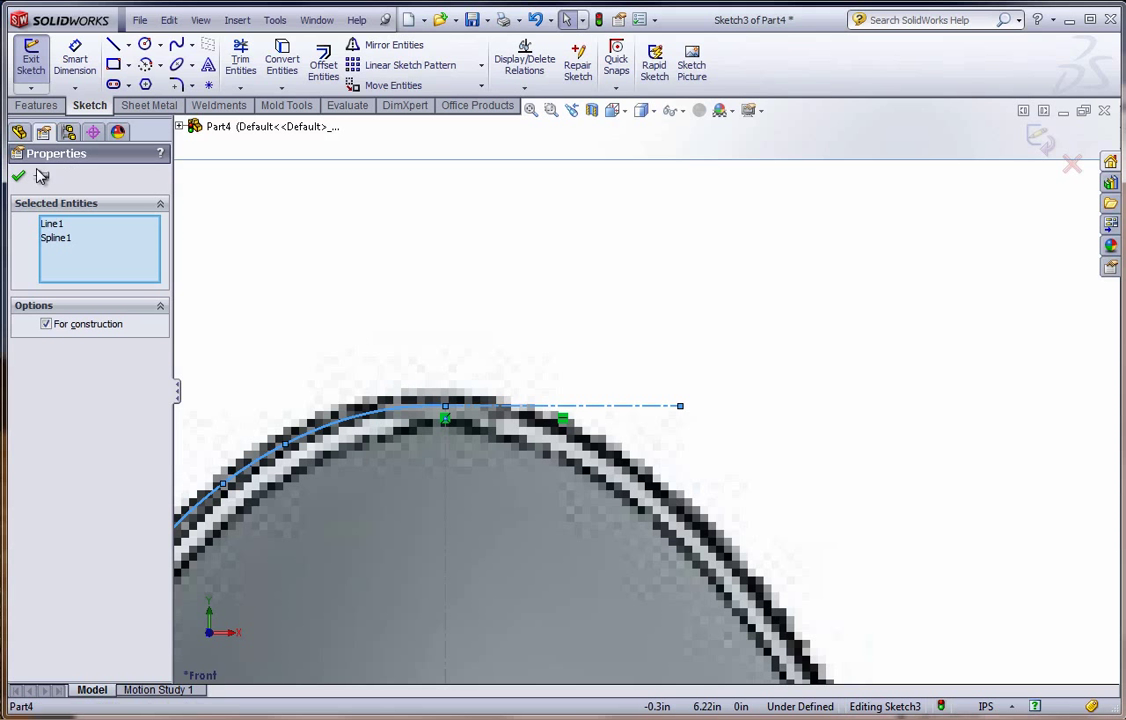
left_click(393, 385)
Add an Equal Curvature relation between the spline and the horizontal centerline at the bowl's tip.
left_click(402, 405)
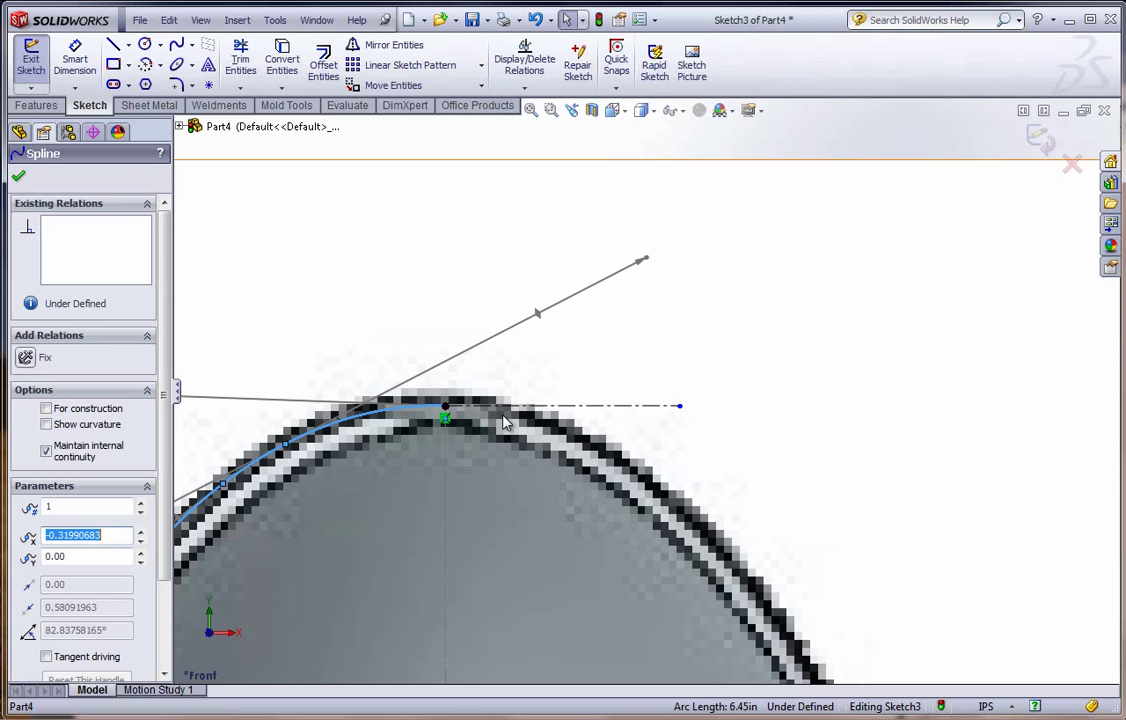
left_click(520, 408)
left_click(518, 410, "ctrl")
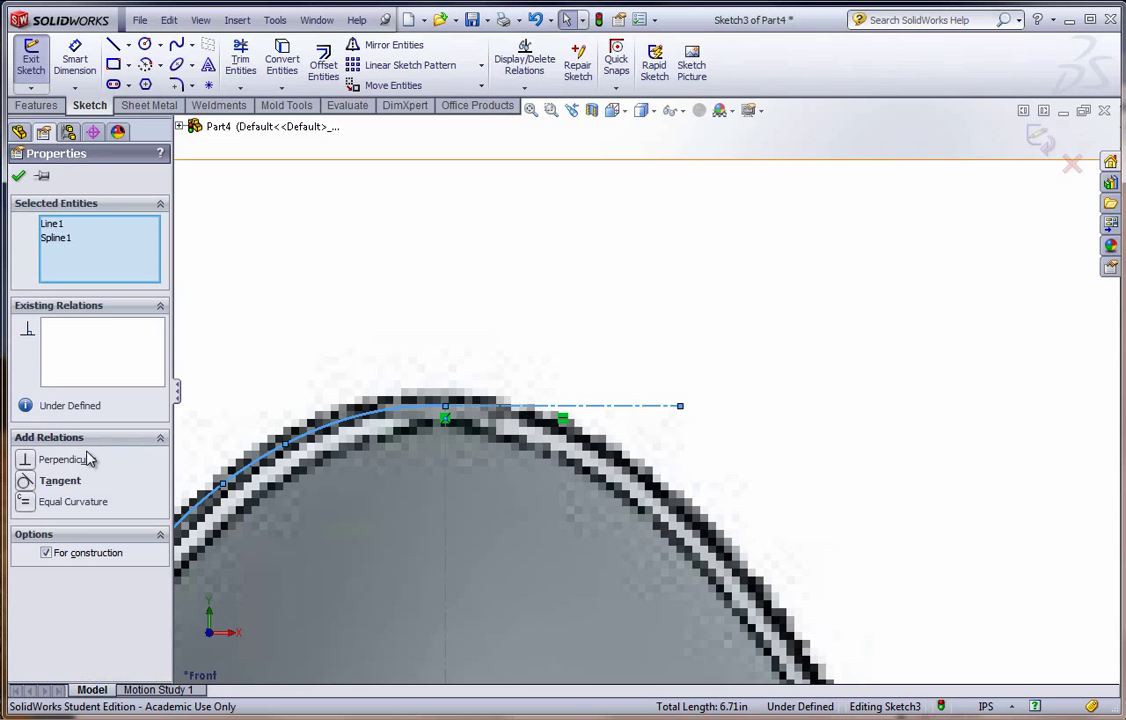
left_click(25, 502)
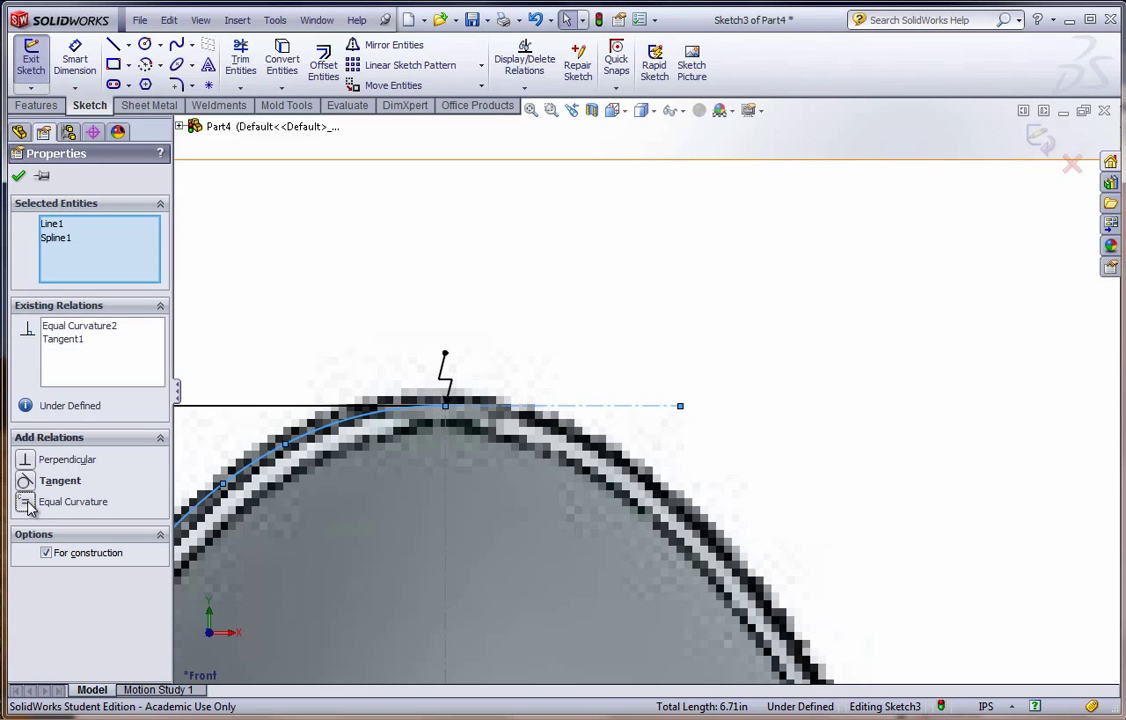
left_click(19, 177)
Move the spline point below the neck down and inward so the curve follows the picture's left handle edge.
scroll(476, 385, "up", 5)
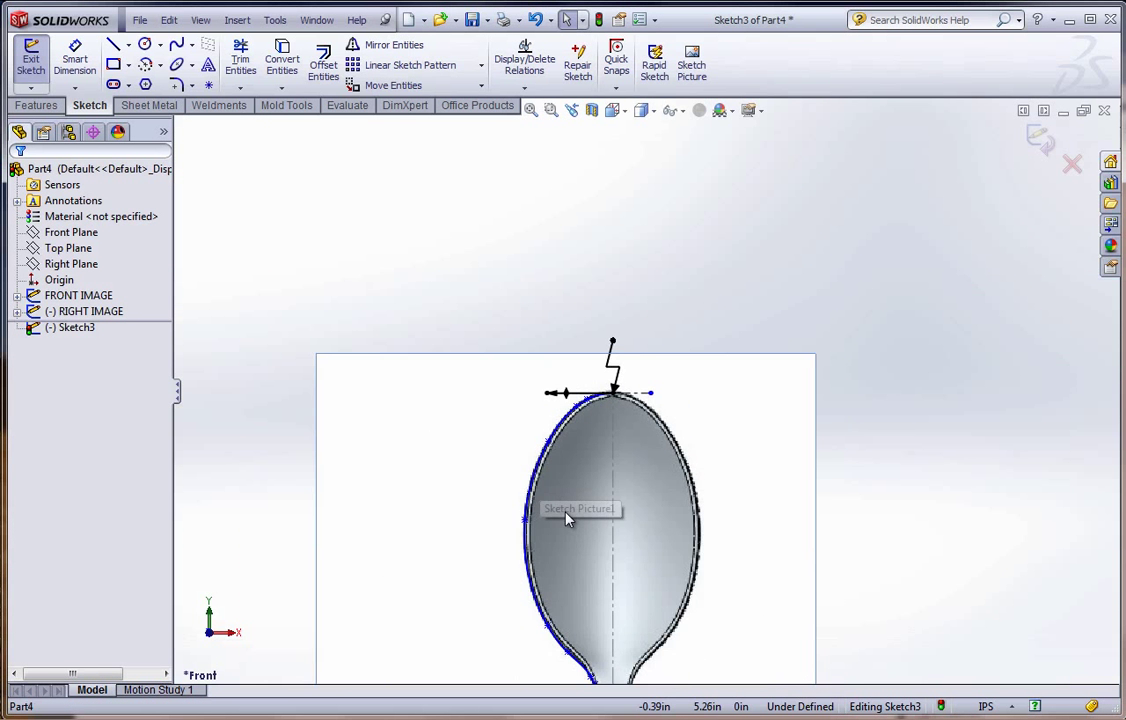
scroll(585, 525, "up", 5)
scroll(650, 570, "down", 3)
scroll(640, 550, "down", 2)
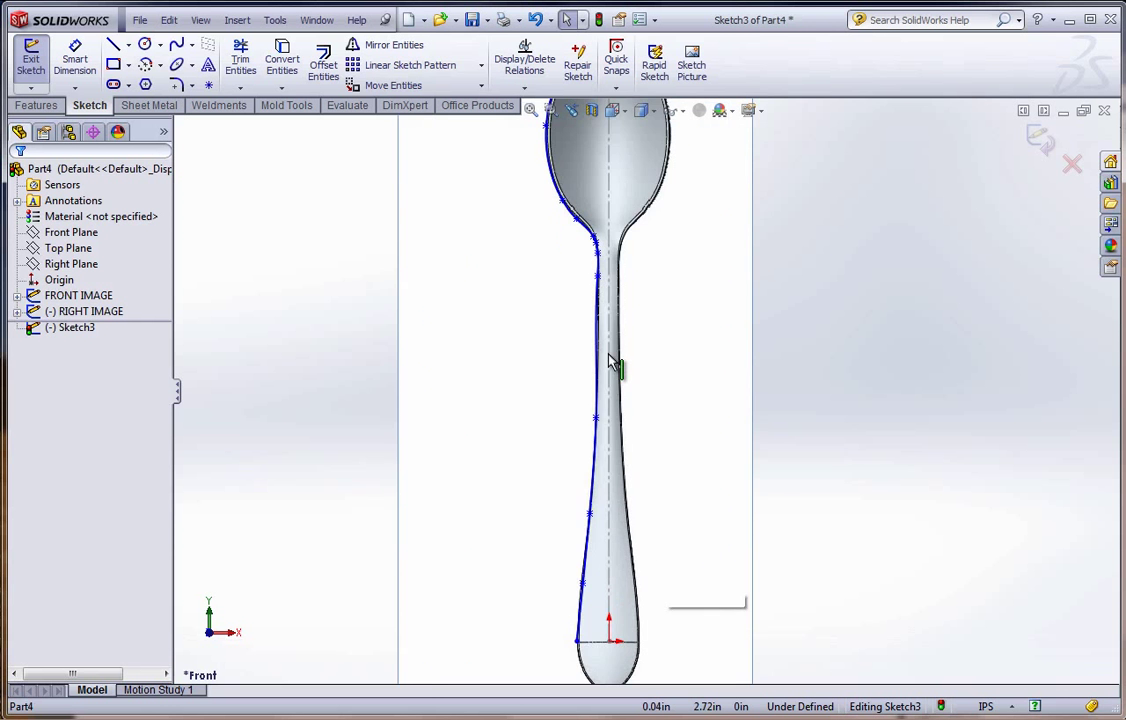
scroll(610, 360, "down", 3)
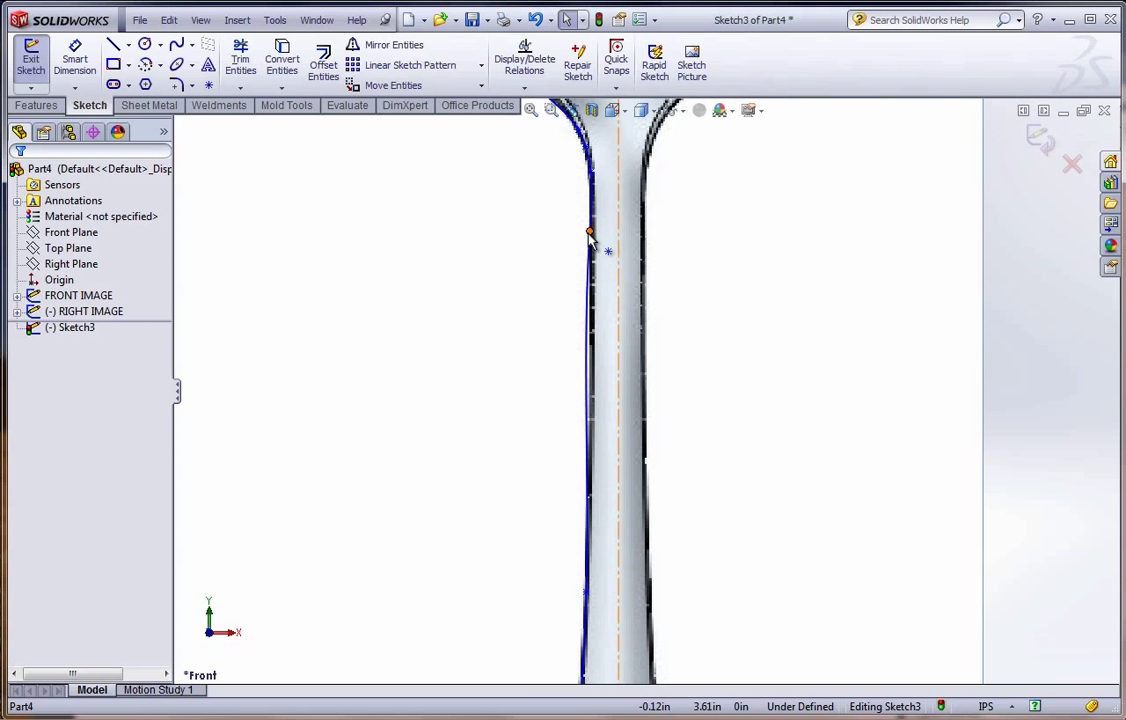
left_click_drag(589, 233, 592, 289)
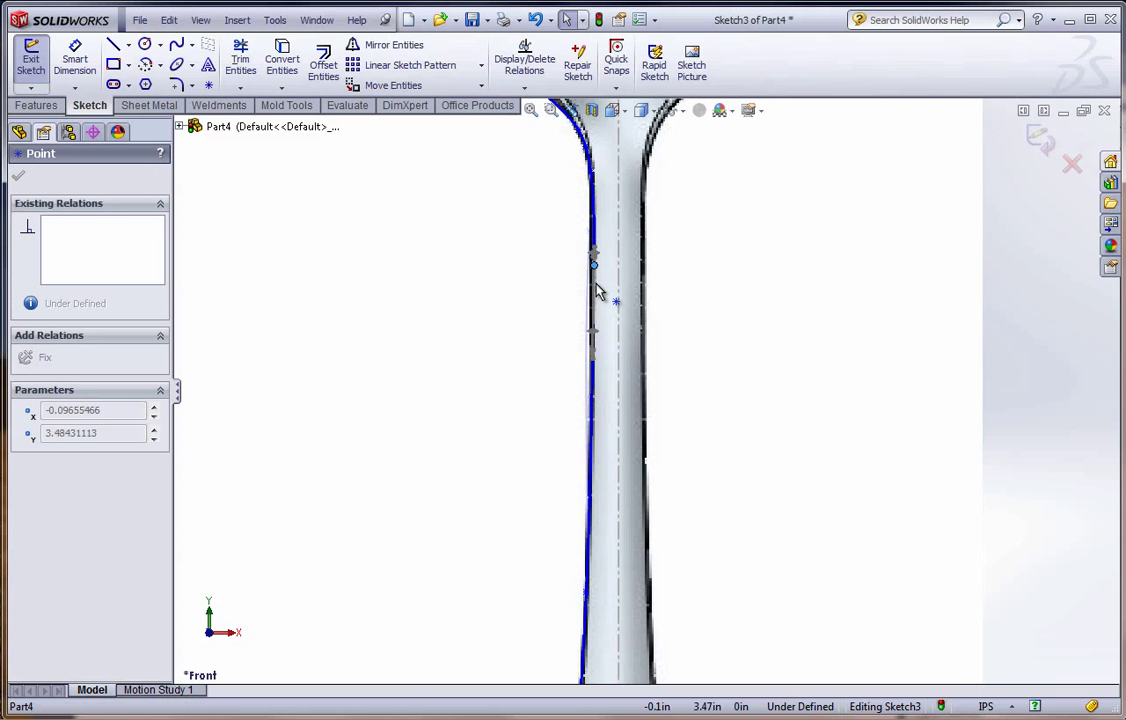
left_click(525, 354)
scroll(525, 354, "up", 5)
scroll(631, 588, "down", 5)
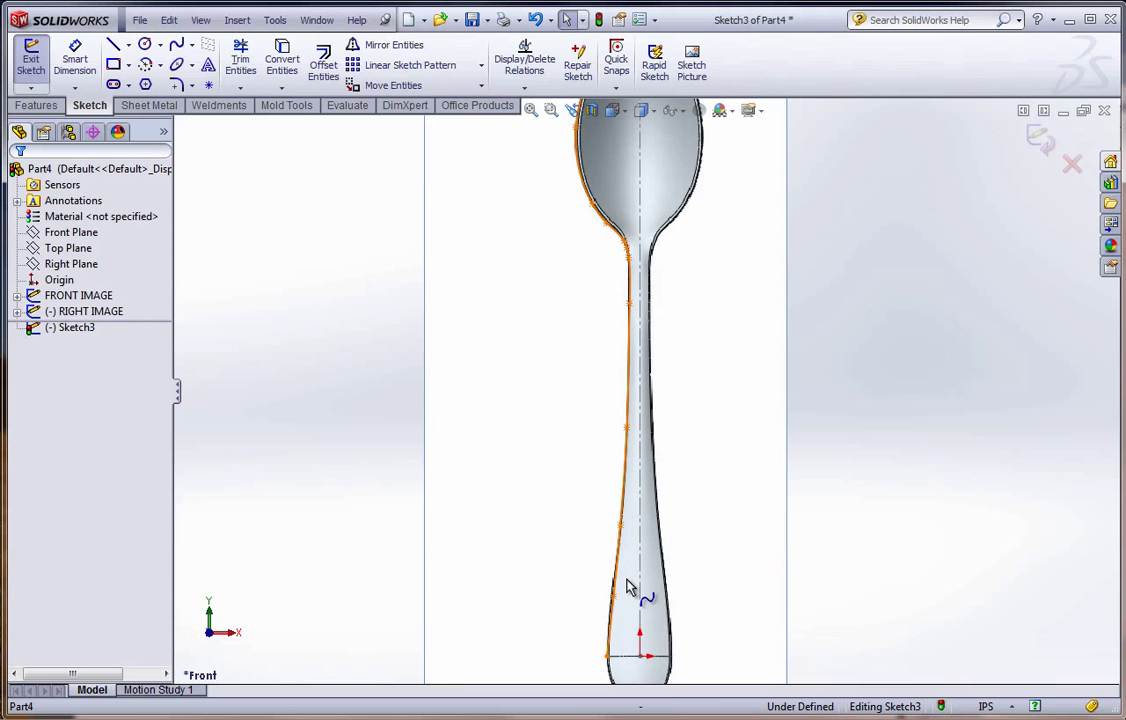
Sketch a vertical centerline about 0.31 in long downward from the spline's end point at the handle's lower reference line.
left_click(128, 45)
left_click(150, 82)
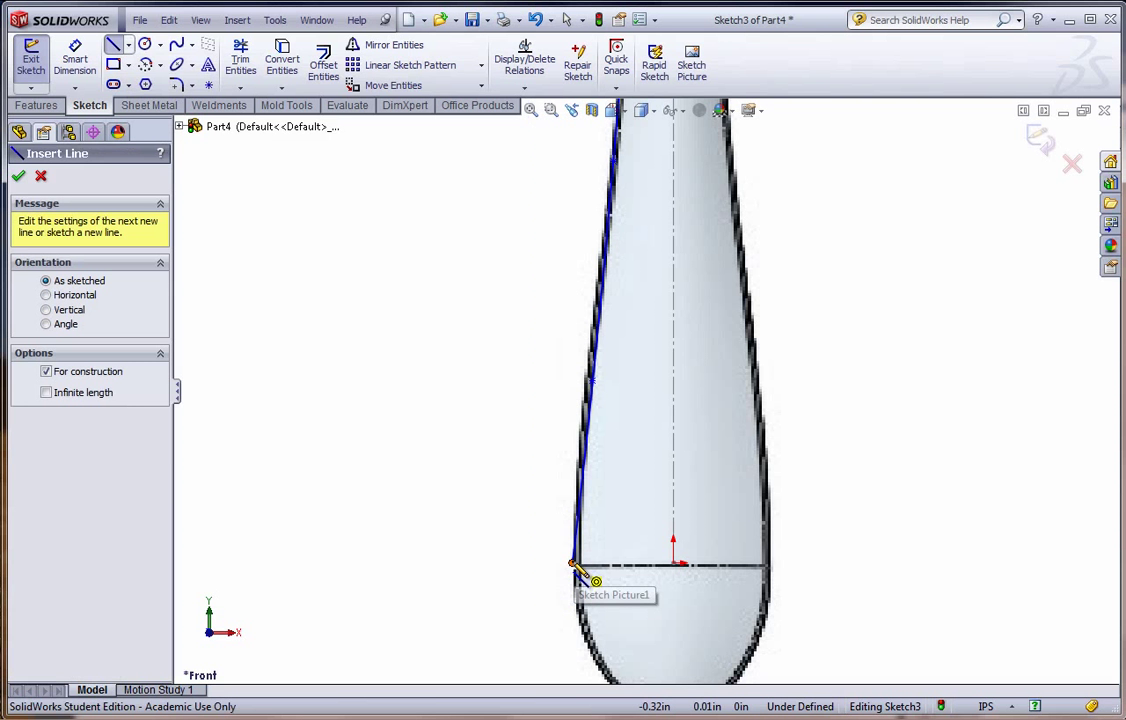
left_click(574, 566)
left_click(574, 660)
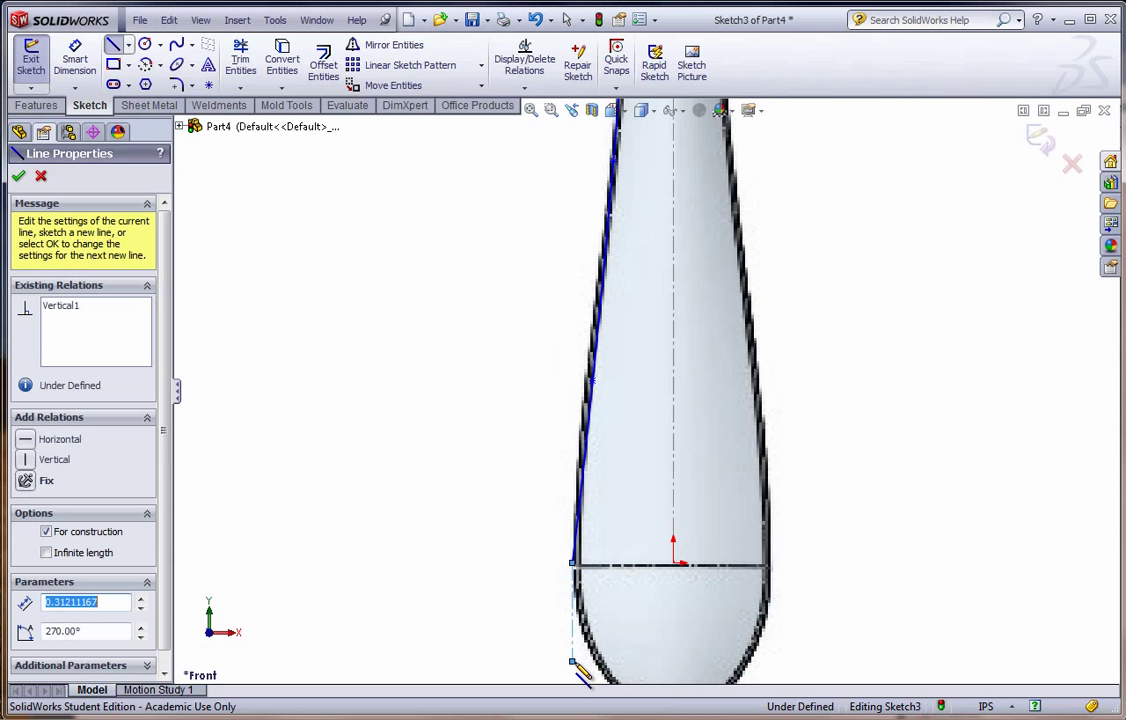
key("Escape")
Add an Equal Curvature relation between the outline spline and the vertical centerline at the handle end.
left_click(574, 612)
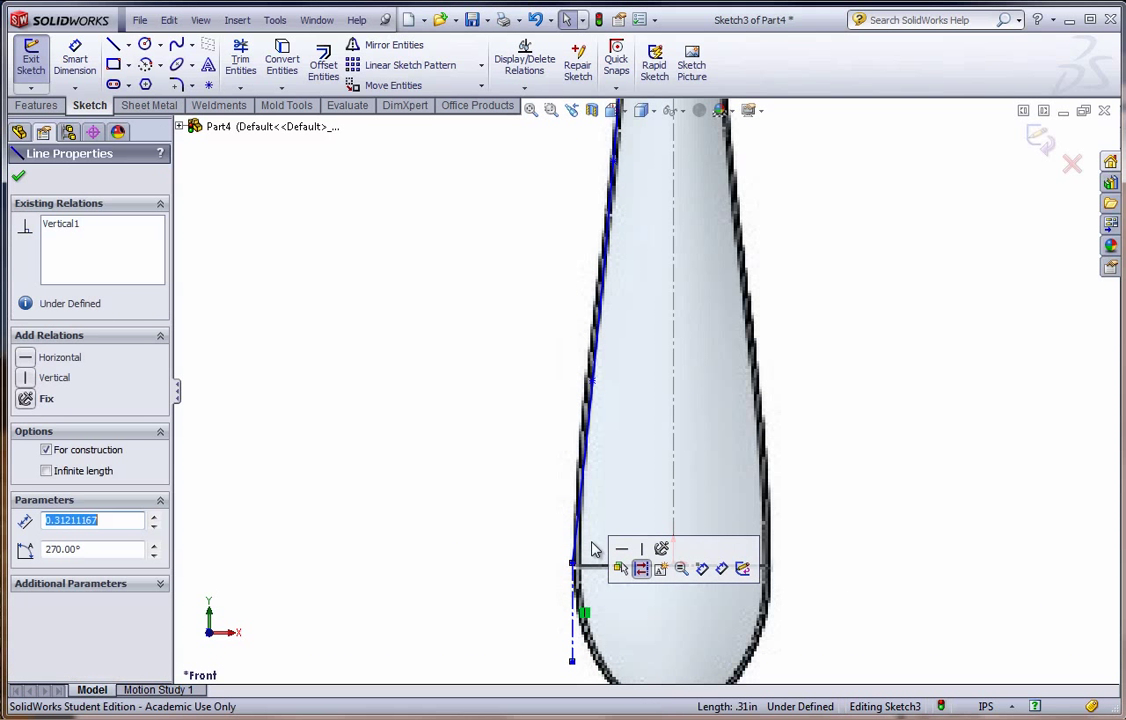
left_click(580, 549, "ctrl")
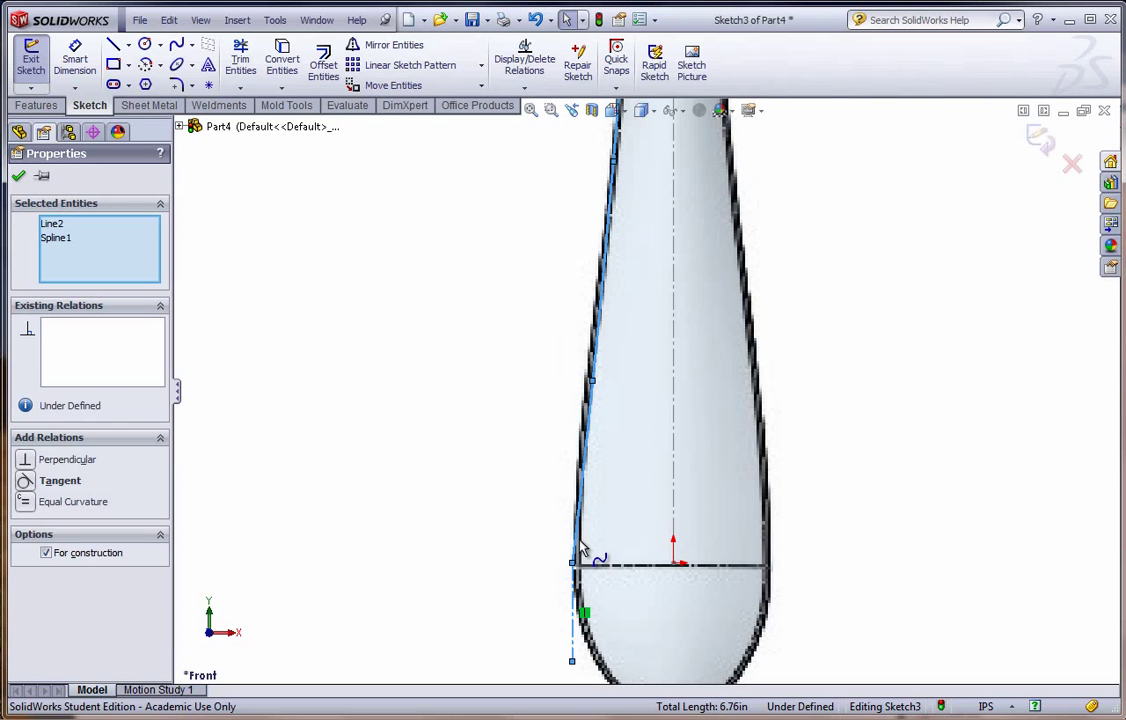
left_click(25, 502)
left_click(289, 550)
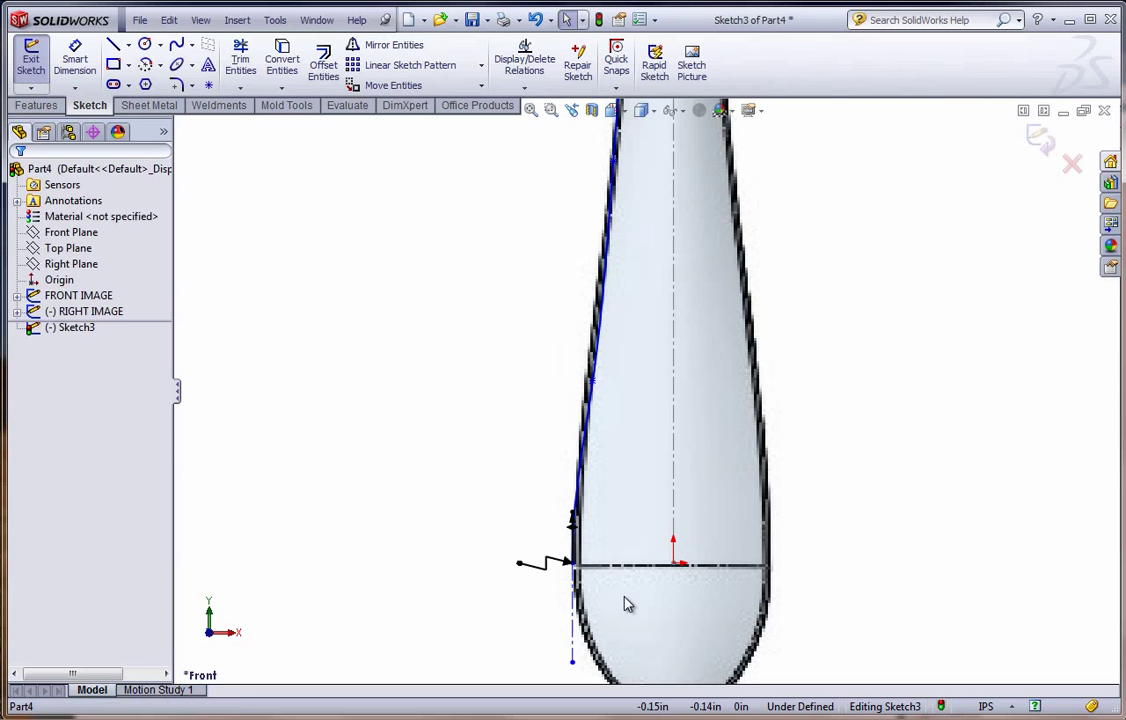
Add a Horizontal relation between the outline spline's handle end point and the origin.
scroll(590, 570, "up", 3)
left_click_drag(572, 524, 571, 522)
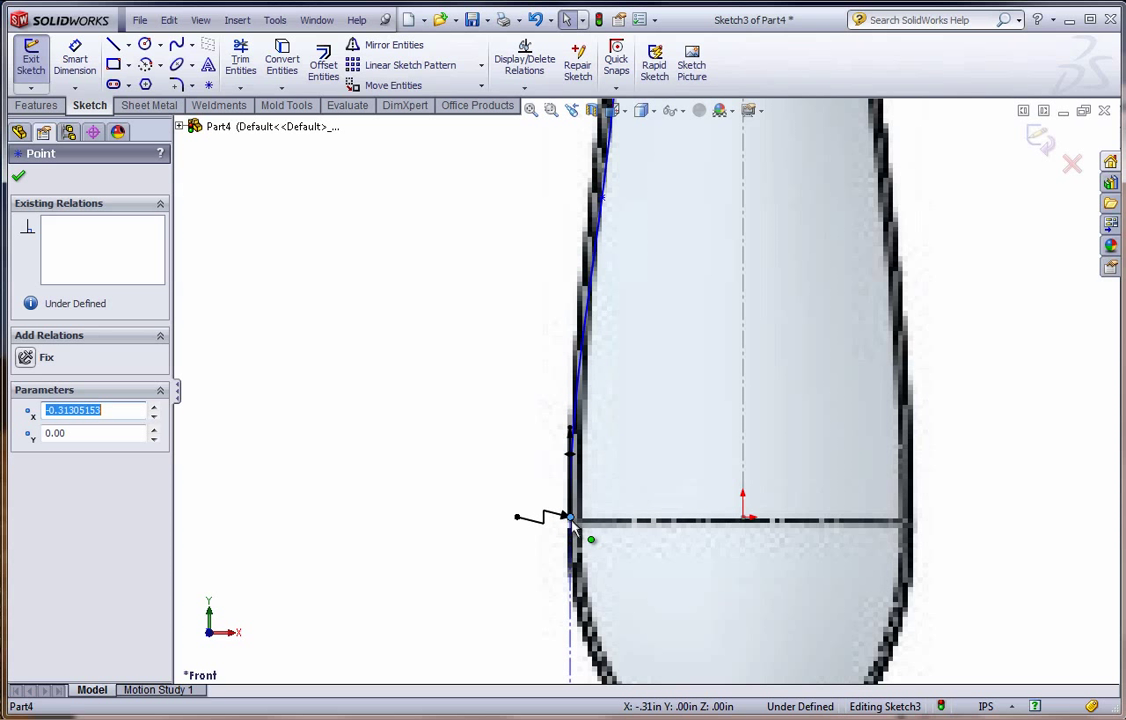
left_click(742, 520, "ctrl")
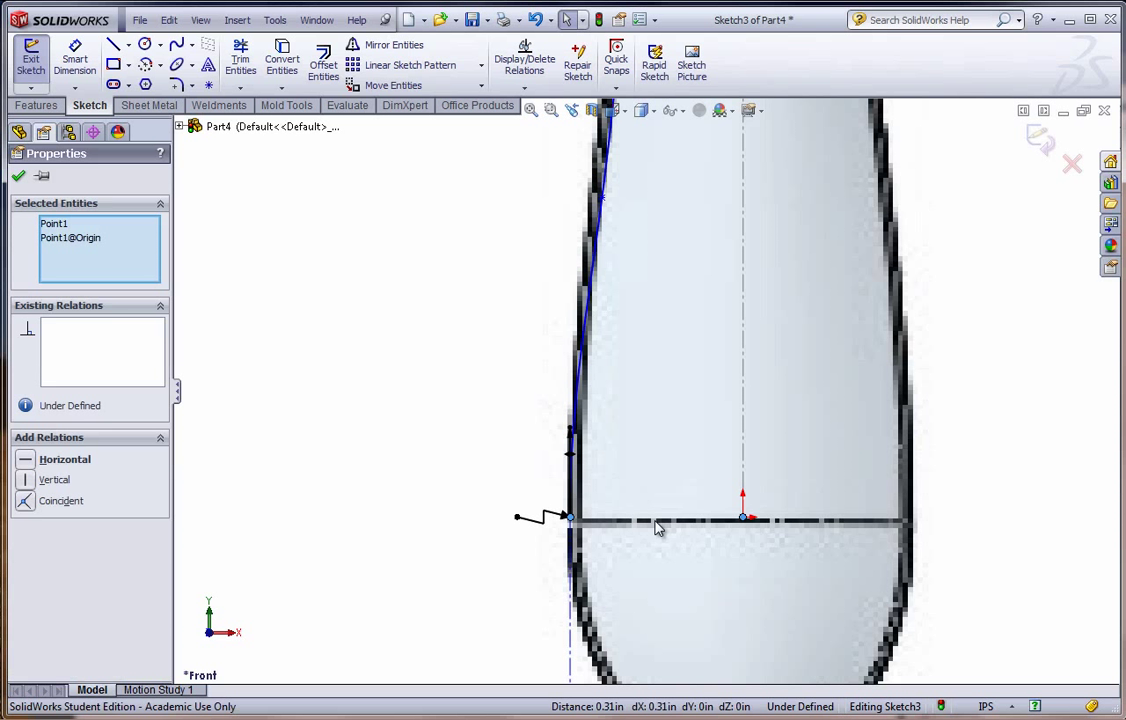
left_click(26, 460)
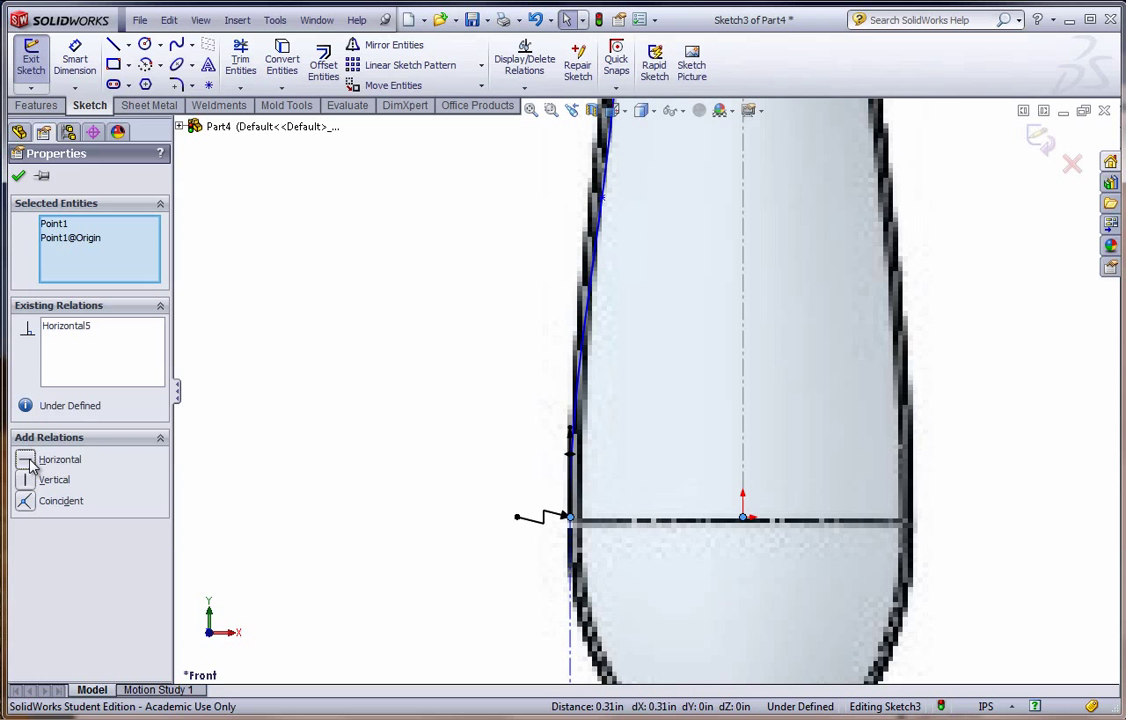
left_click(18, 177)
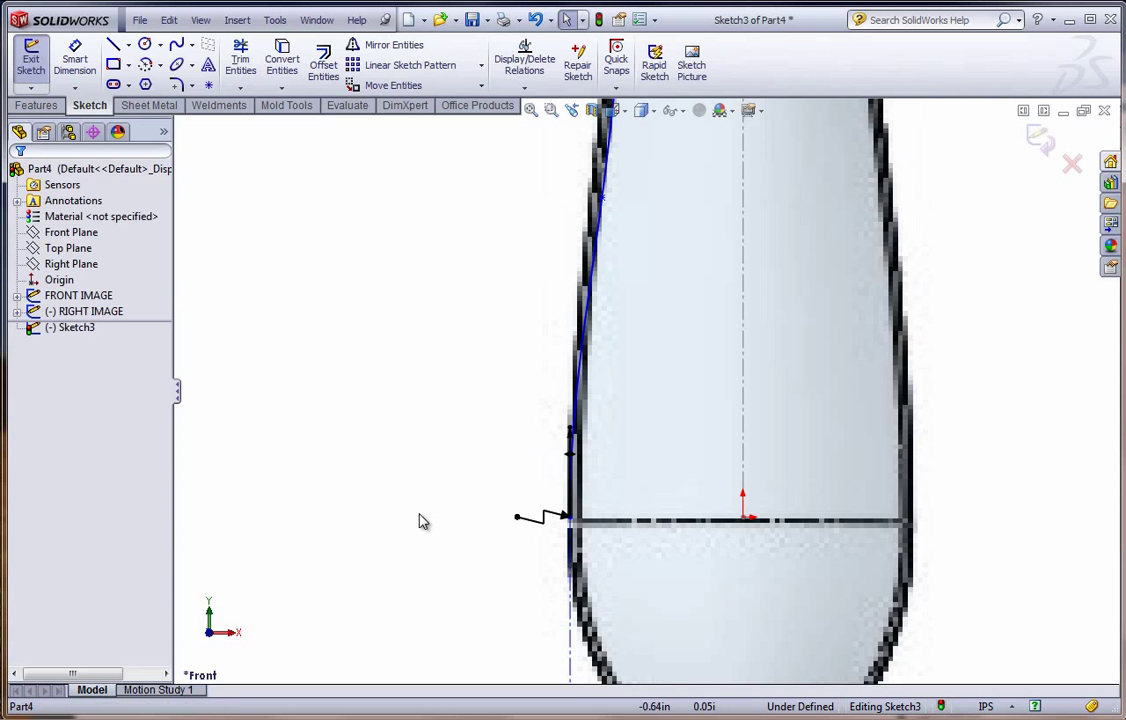
Finish the front outline sketch and exit it.
scroll(470, 540, "up", 5)
scroll(604, 556, "up", 7)
scroll(693, 190, "down", 3)
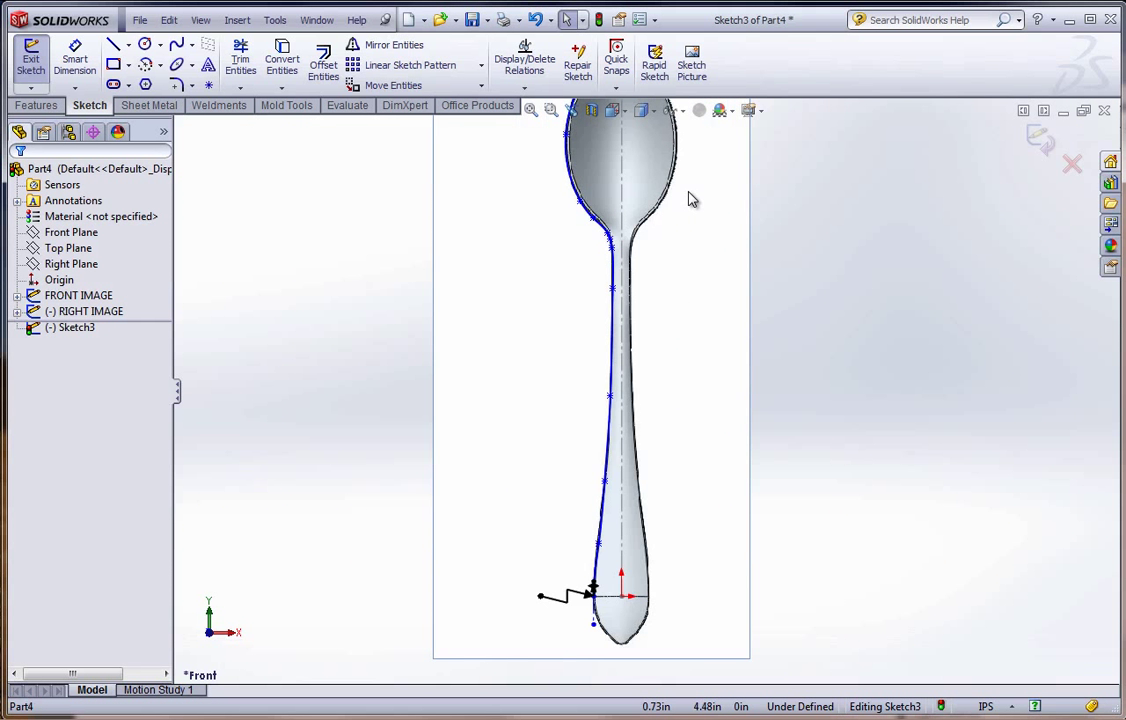
scroll(691, 199, "up", 3)
scroll(699, 218, "down", 1)
left_click(31, 57)
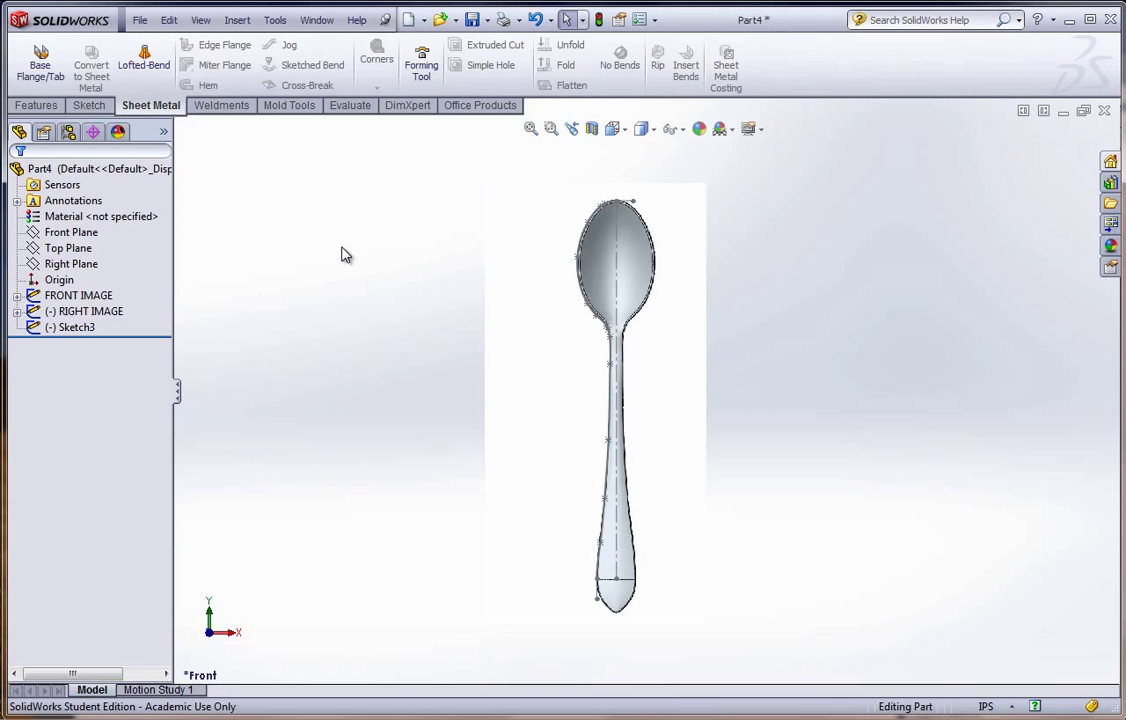
Rename the front outline sketch as FRONT VIEW GUIDE CURVE.
left_click(93, 327)
left_click(83, 328)
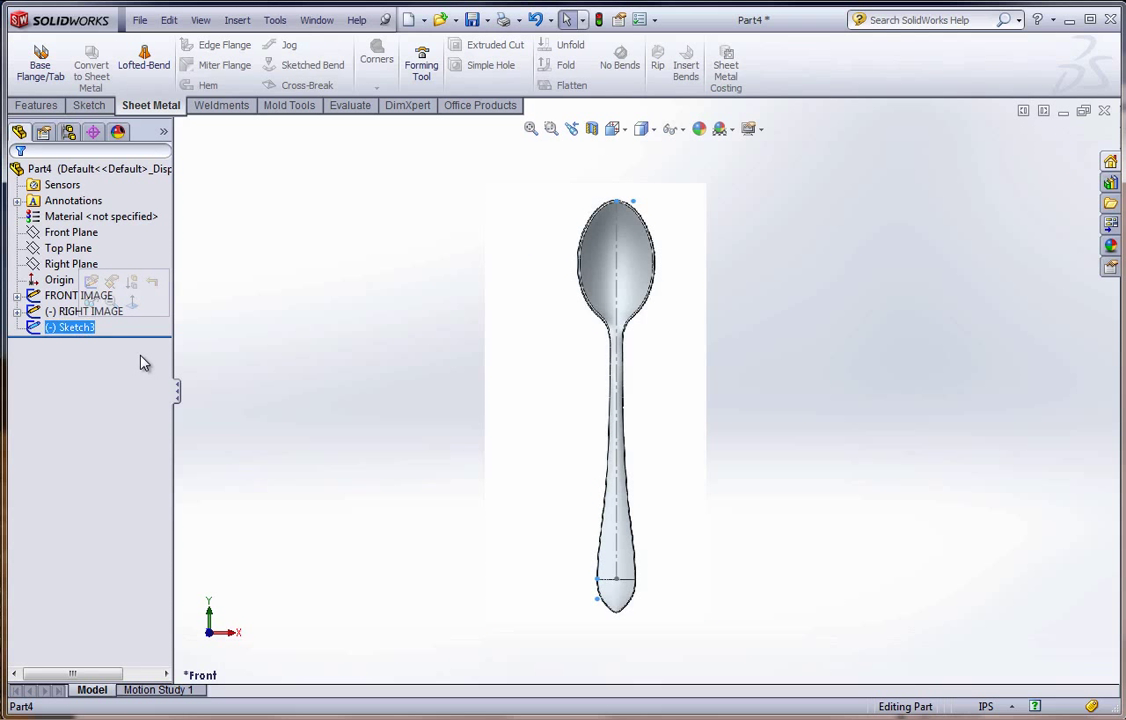
type("FR")
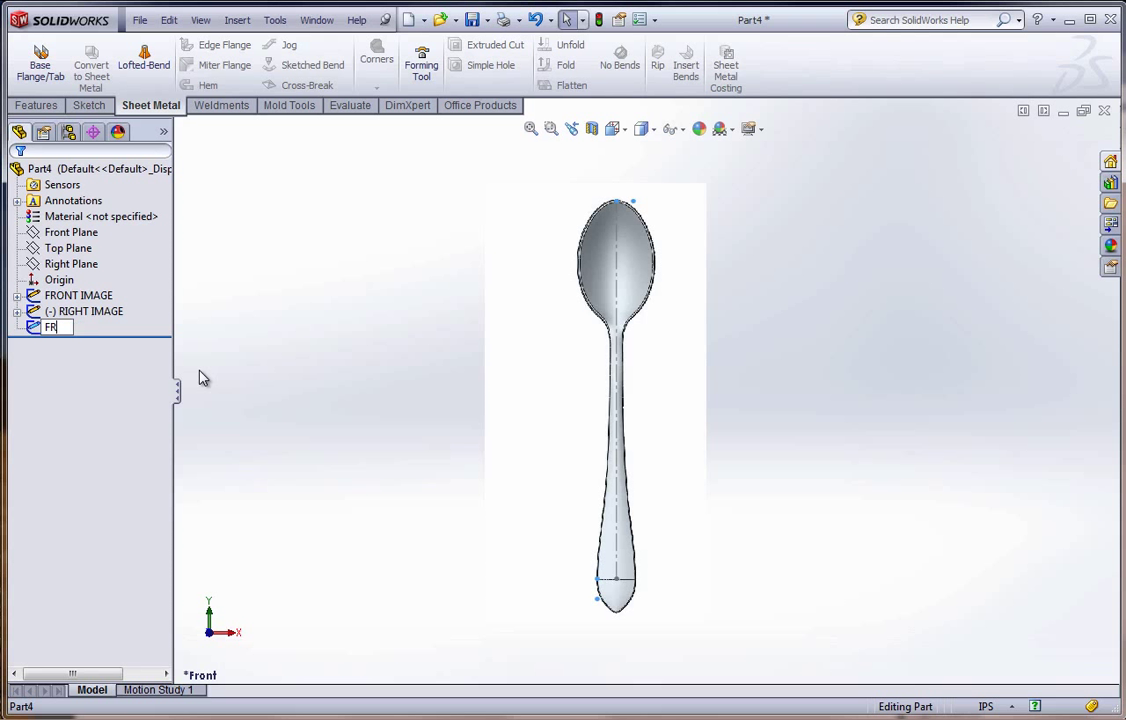
type("ONT VIEW")
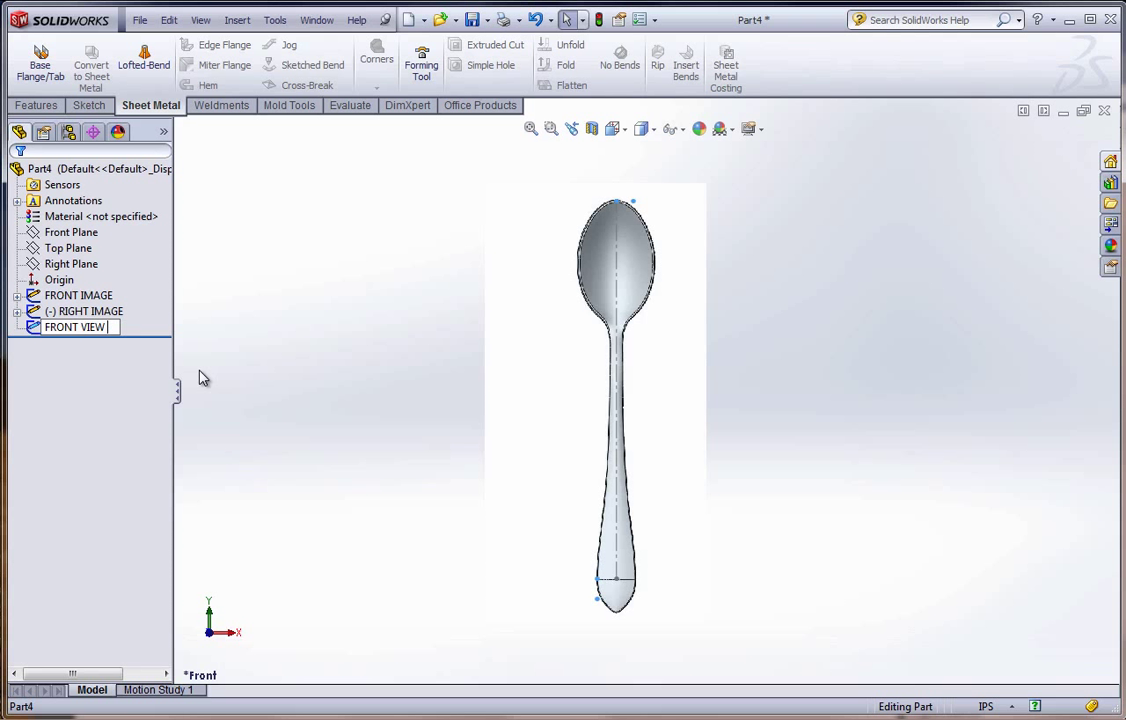
type(" GUIDE CUR")
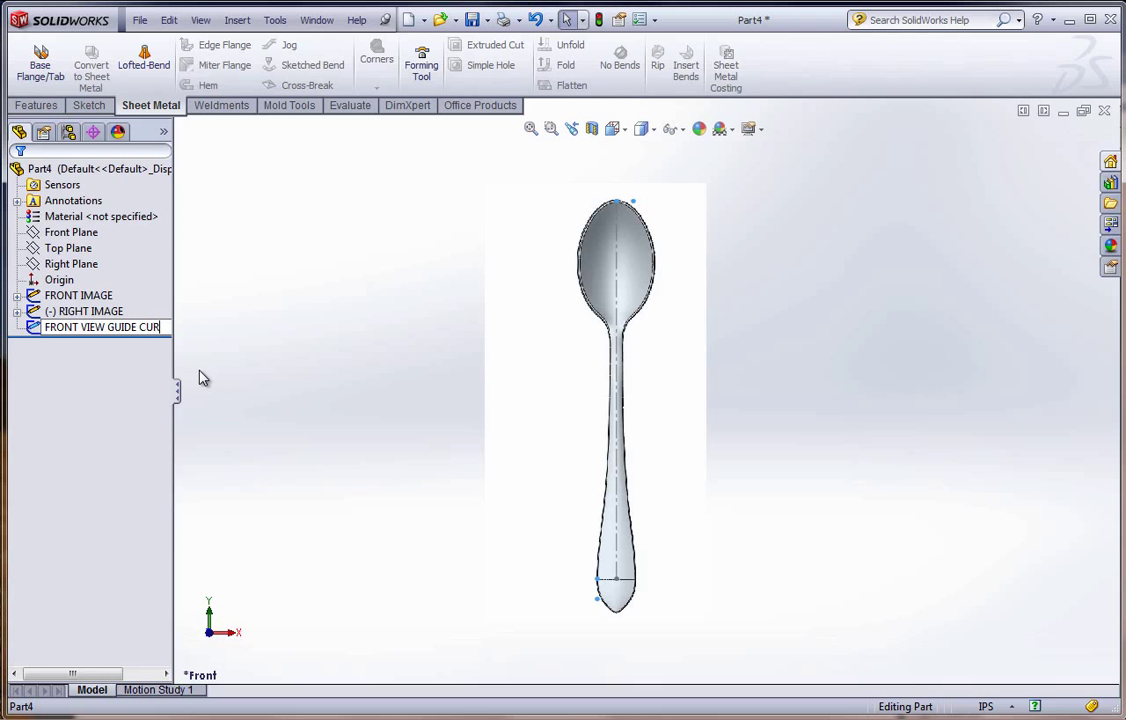
type("VE")
key("Return")
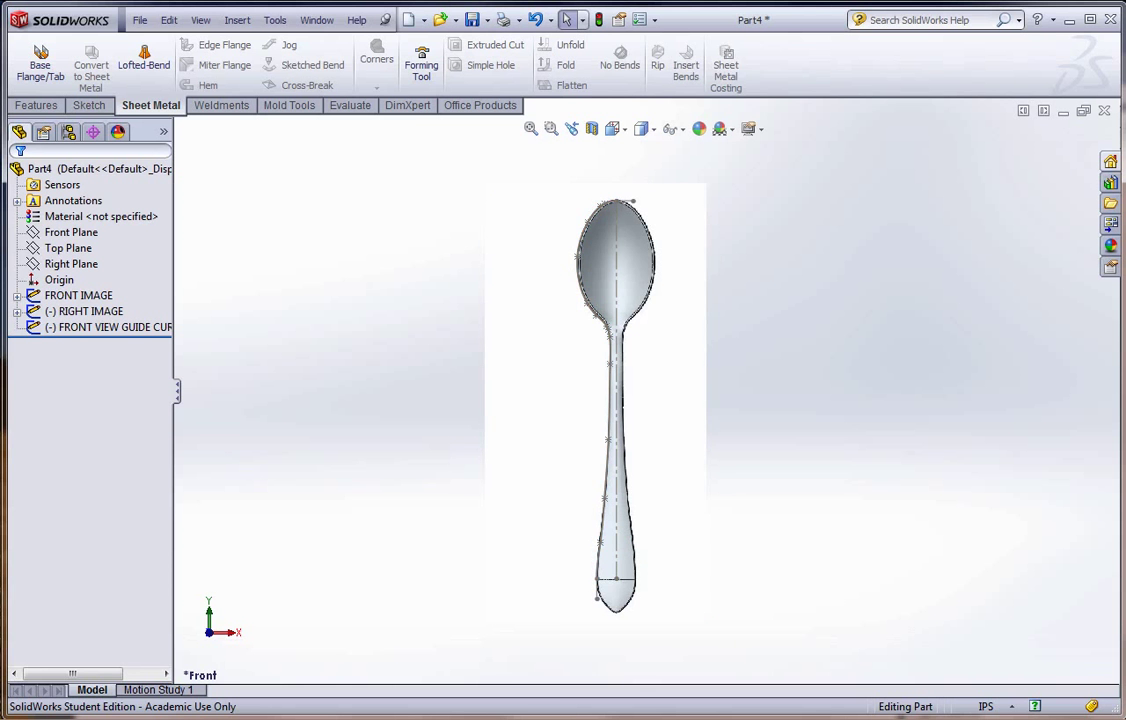
Switch to SolidWorks Advanced.pdf in Adobe Reader, examine the Right-plane sketch in instruction 45, and return to SolidWorks.
key("alt+Tab")
scroll(585, 606, "down", 10)
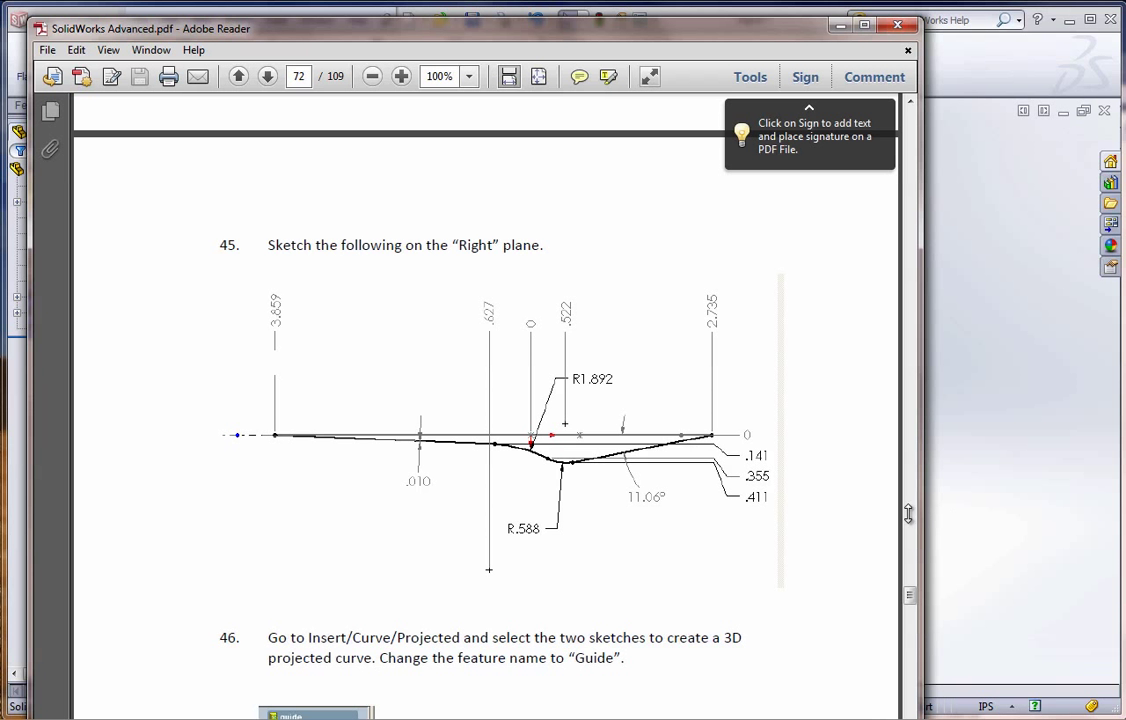
left_click(947, 488)
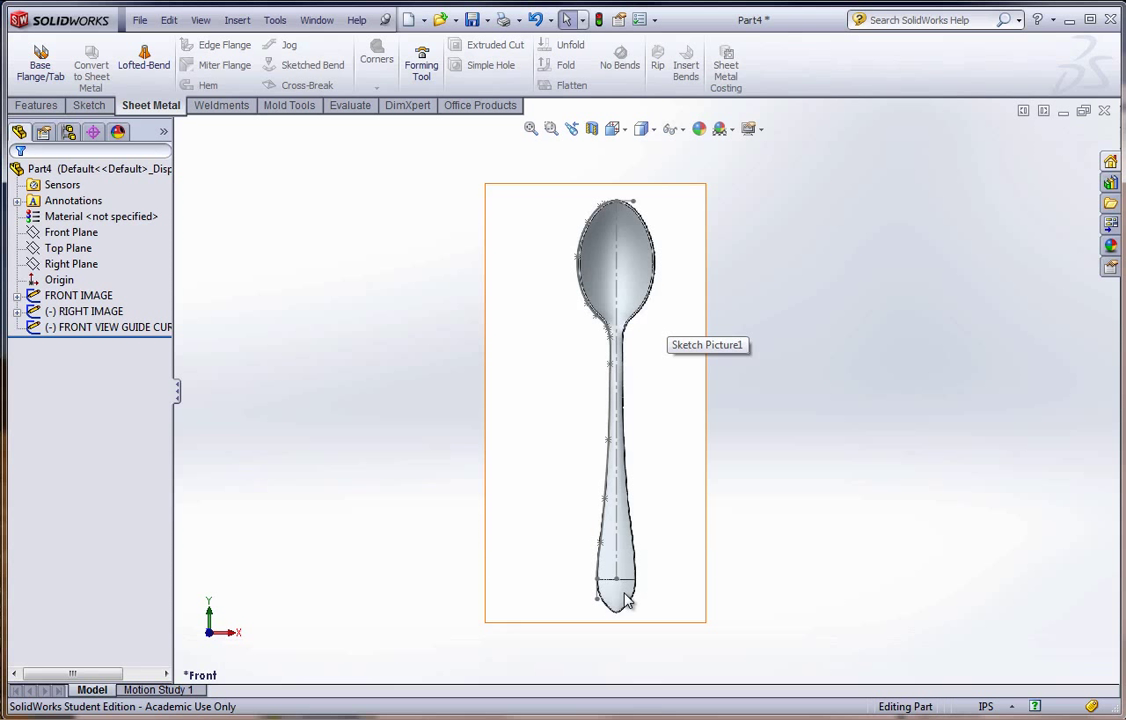
Start a new sketch on the Right Plane and orient the view normal to it.
left_click(65, 264)
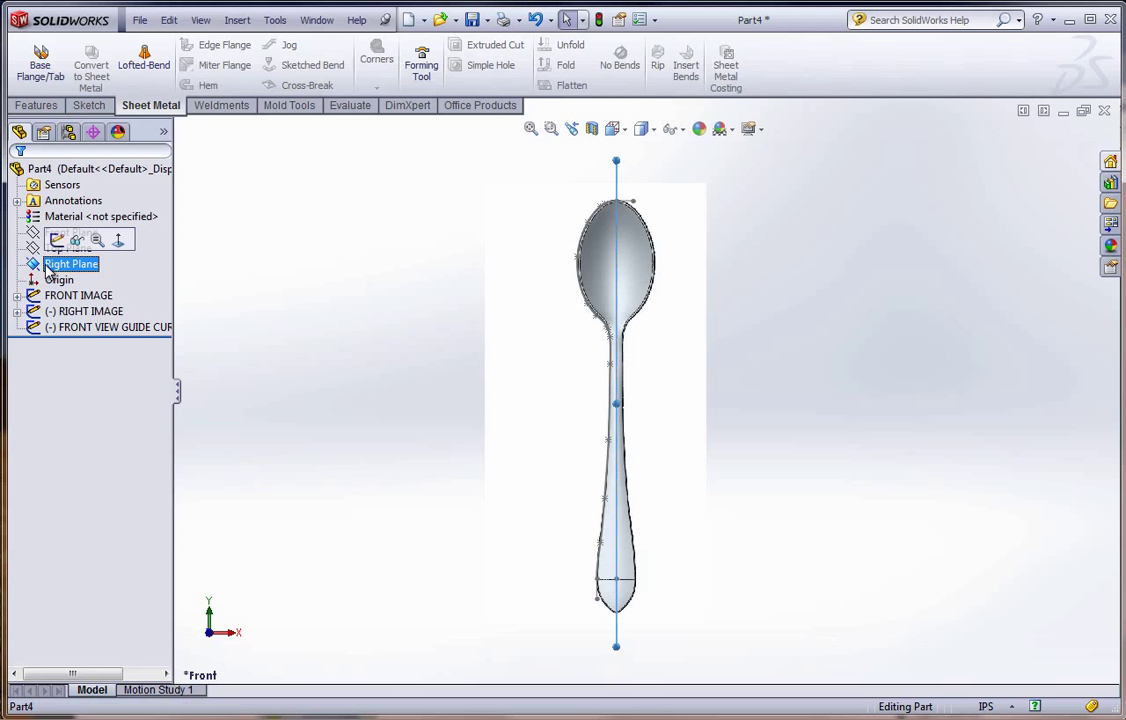
left_click(50, 231)
key("space")
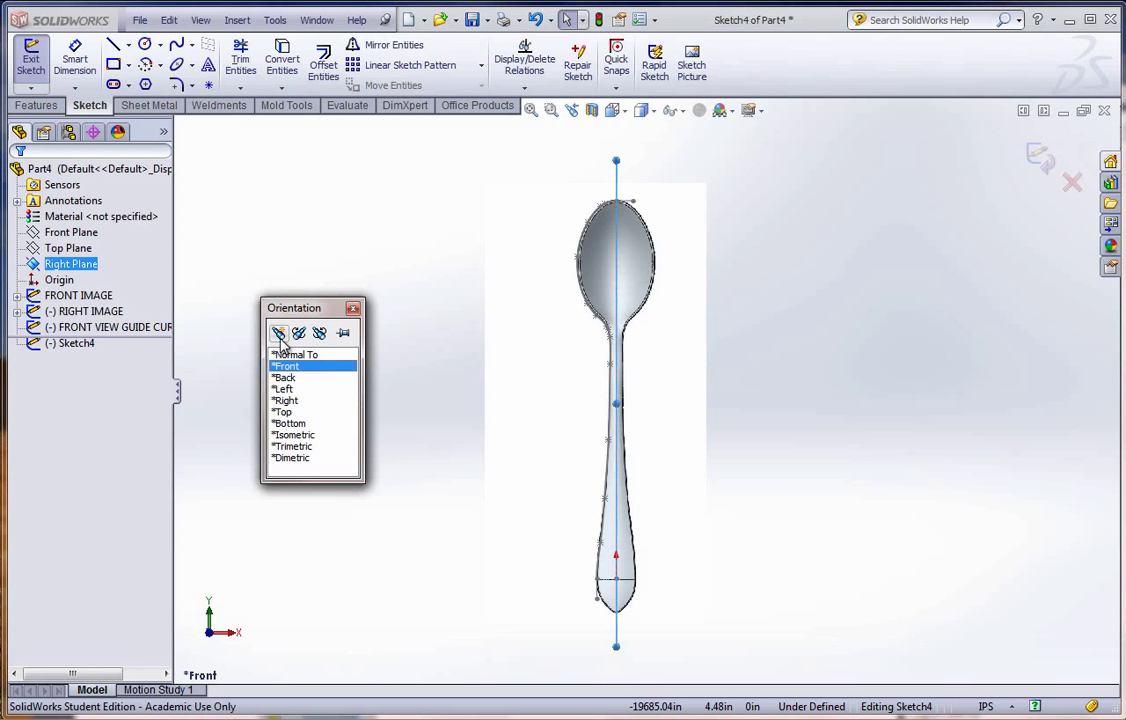
left_click(290, 356)
scroll(673, 553, "down", 6)
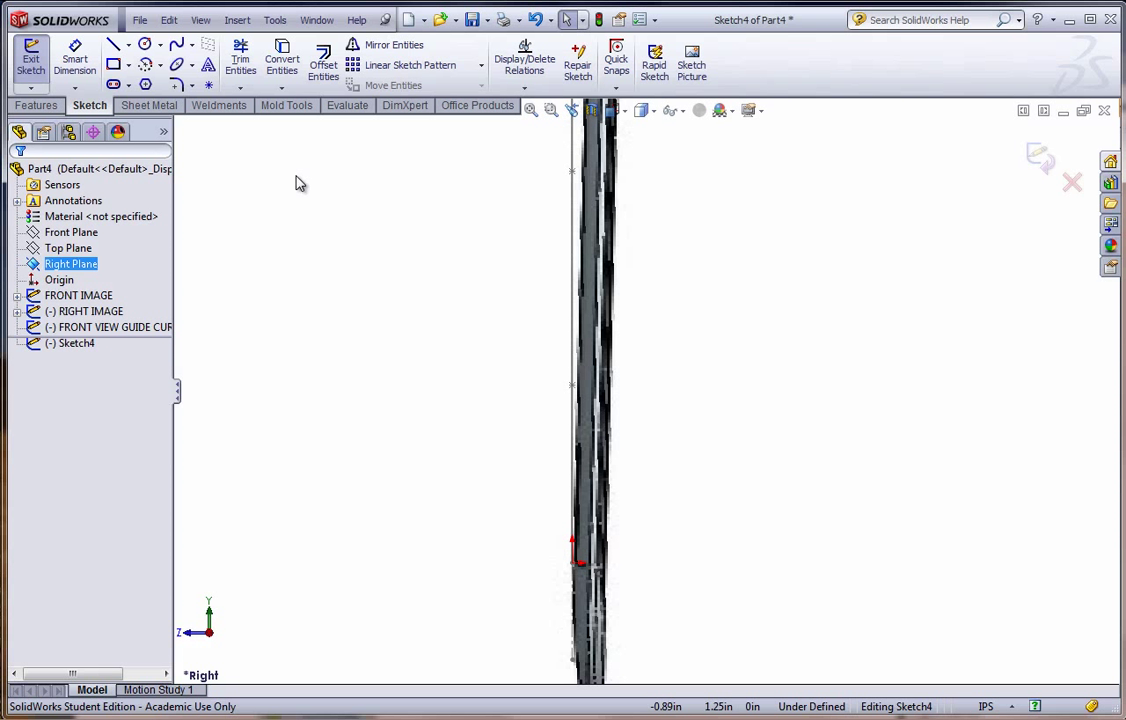
Start a spline on the side picture level with the origin and trace the handle's profile up through its bend.
left_click(176, 45)
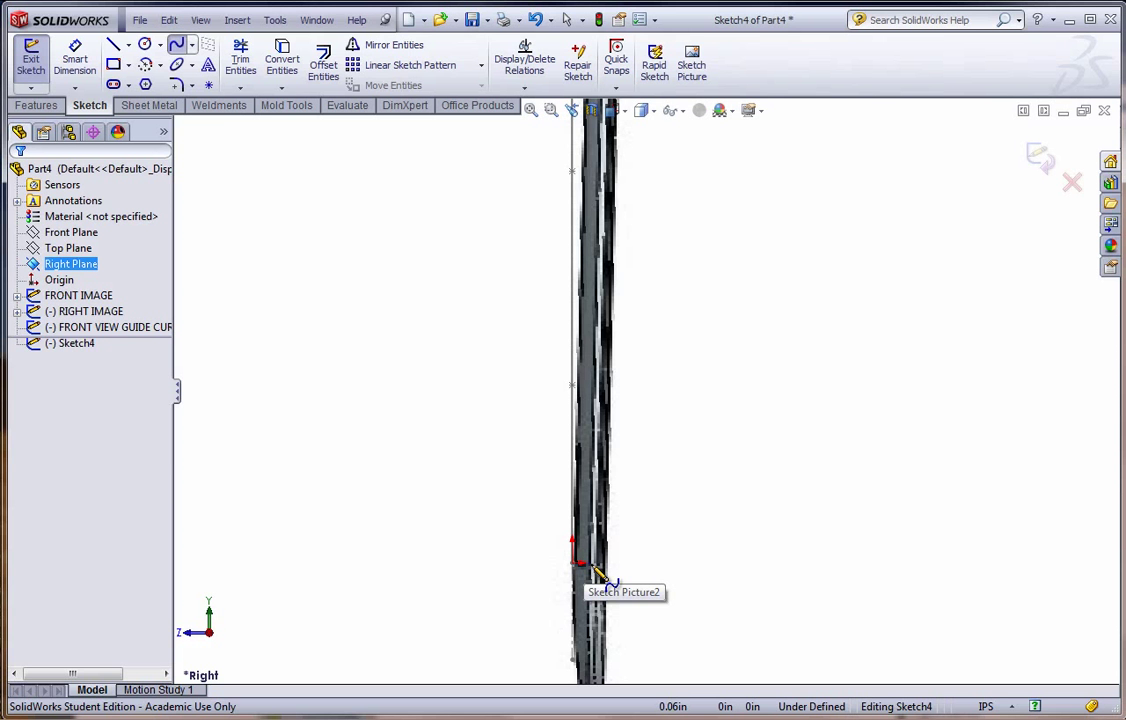
left_click(582, 563)
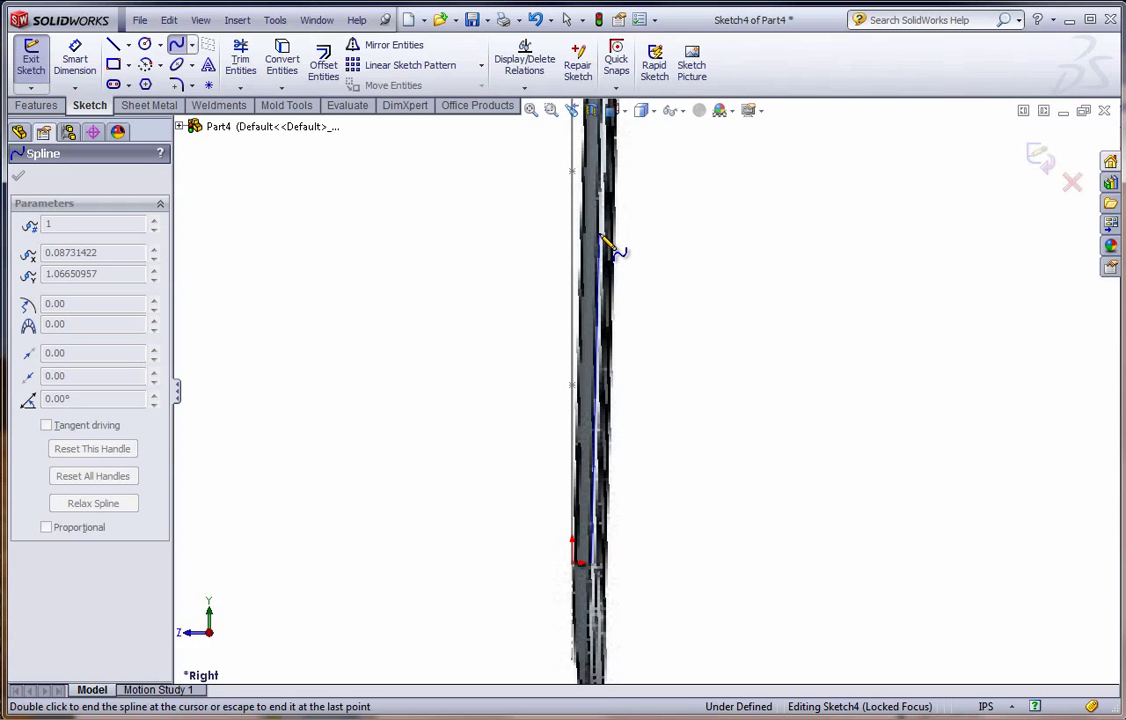
key("Right")
key("Right")
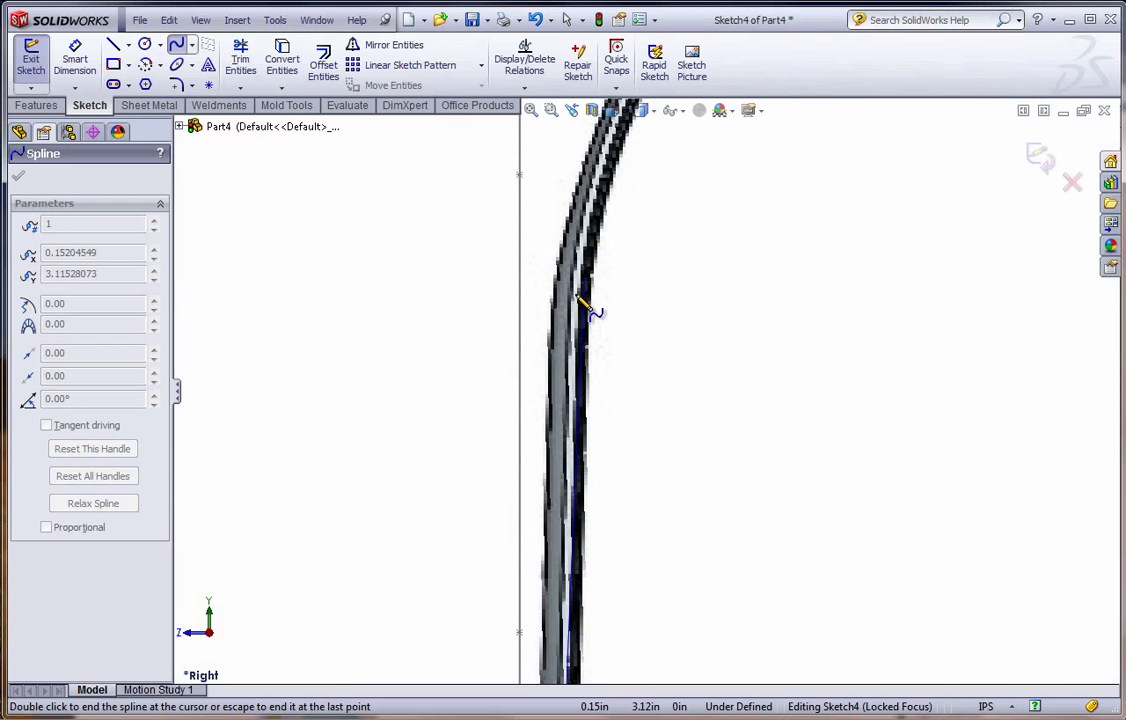
left_click(568, 352)
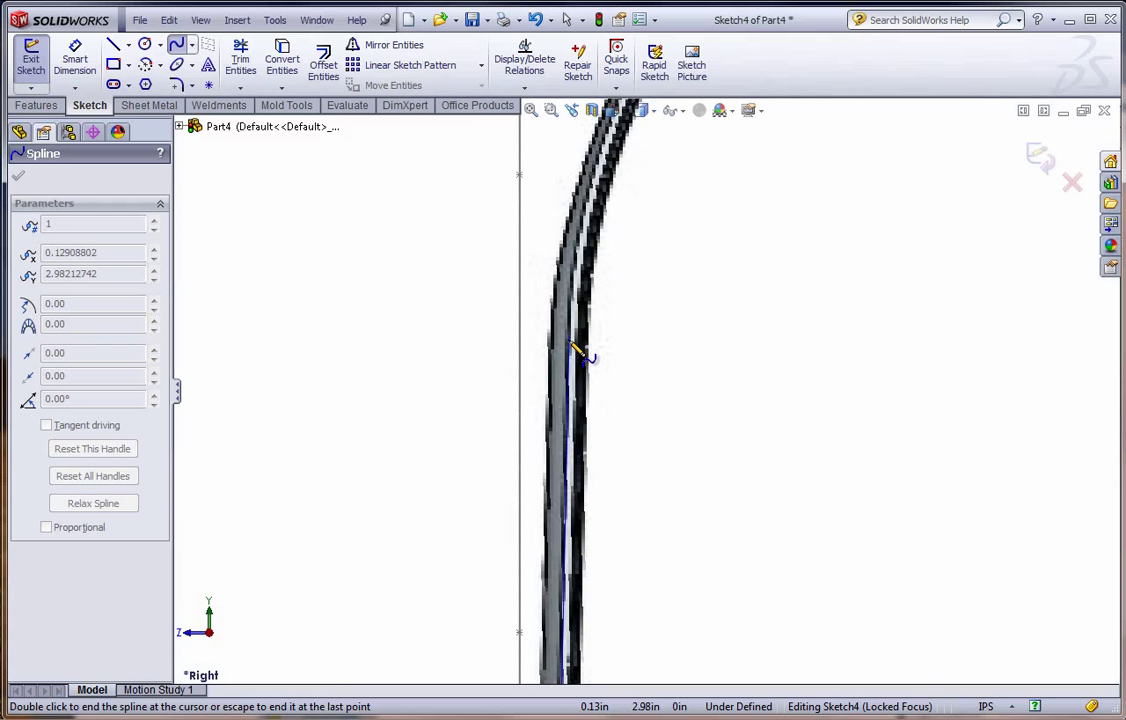
left_click(573, 274)
left_click(584, 219)
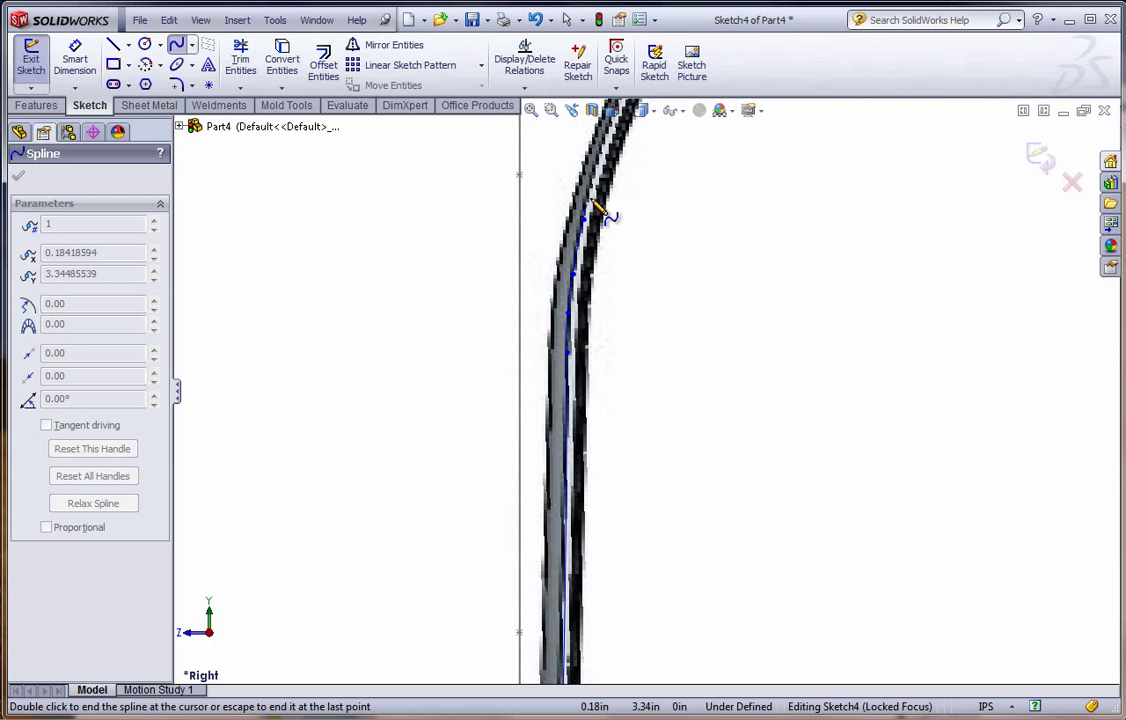
Continue the spline through the neck and along the bowl's rim, ending it at the tip at X 0, Y 6 in.
scroll(610, 175, "up", 2)
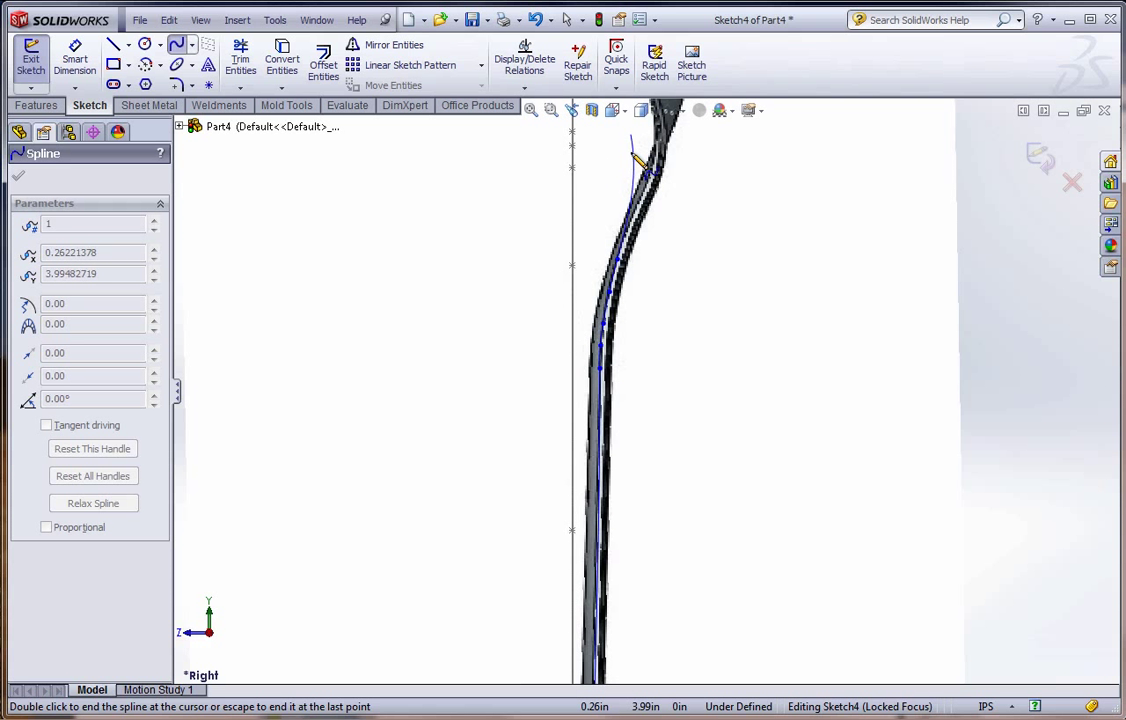
scroll(673, 211, "down", 4)
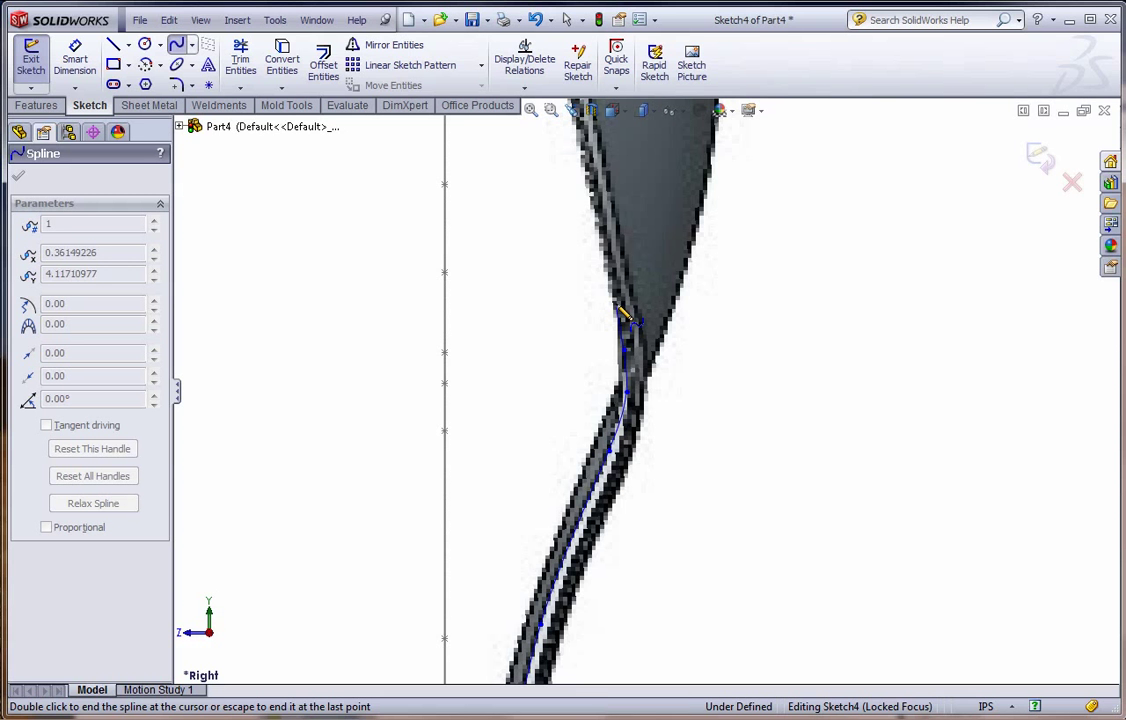
scroll(624, 313, "up", 3)
scroll(615, 314, "down", 4)
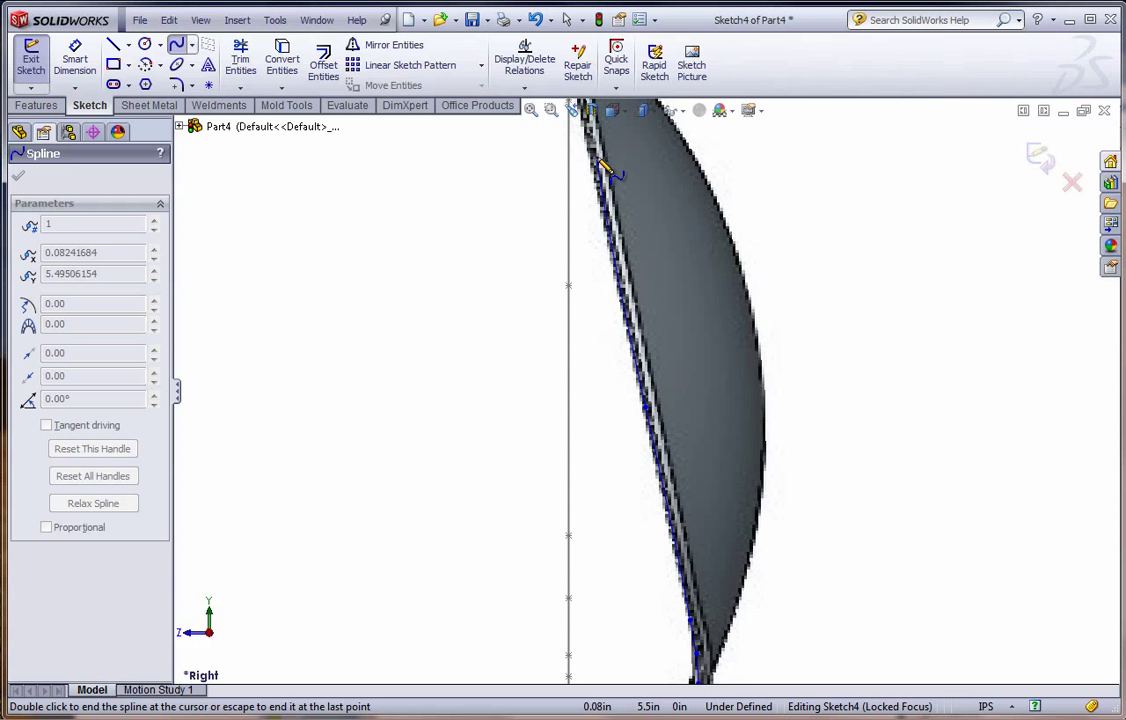
scroll(628, 176, "up", 2)
scroll(603, 171, "down", 3)
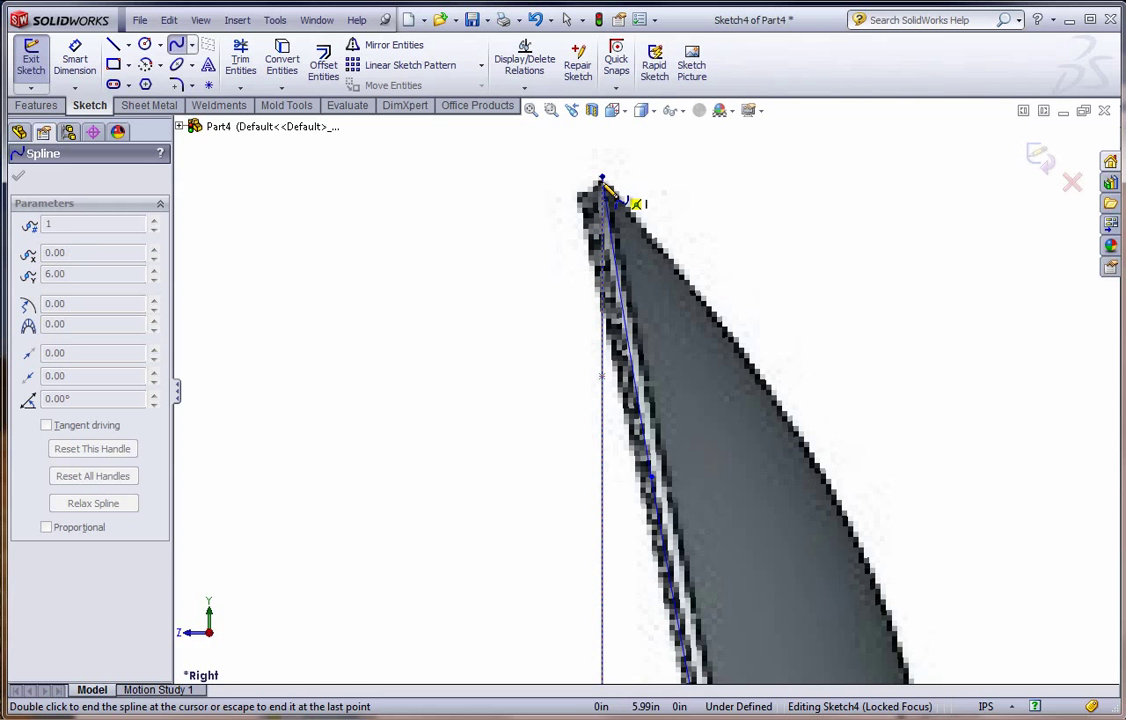
key("Escape")
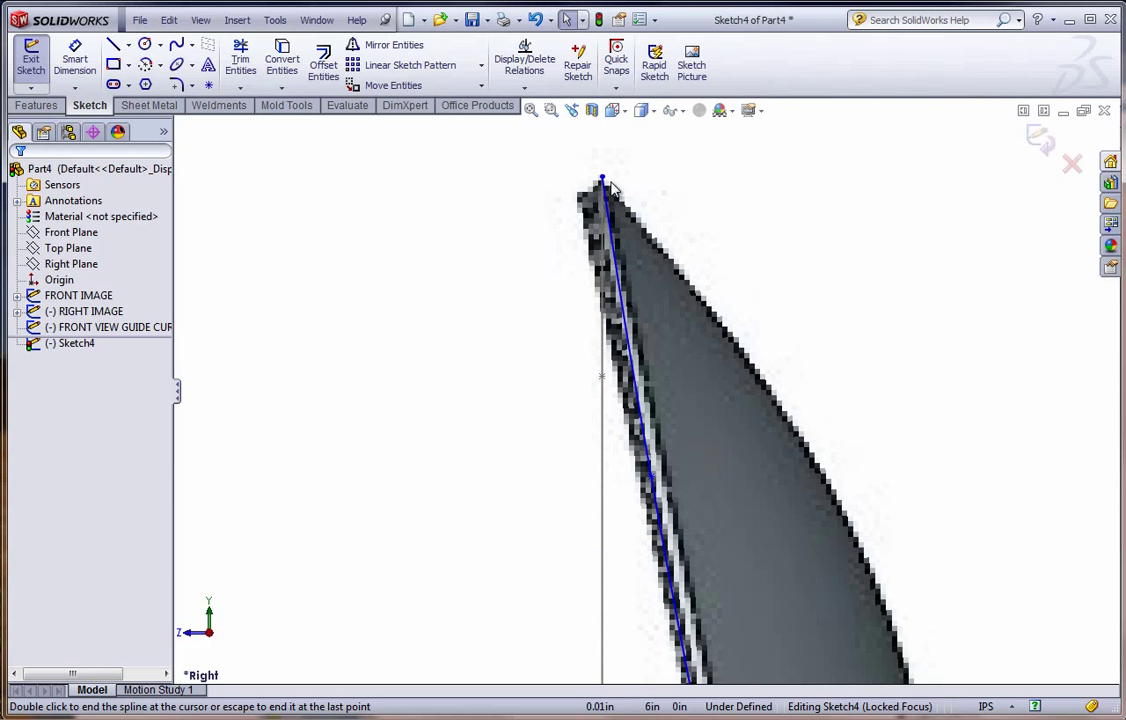
Add a Horizontal relation between the side-profile spline's handle end point and the origin.
scroll(640, 455, "up", 5)
scroll(716, 575, "down", 2)
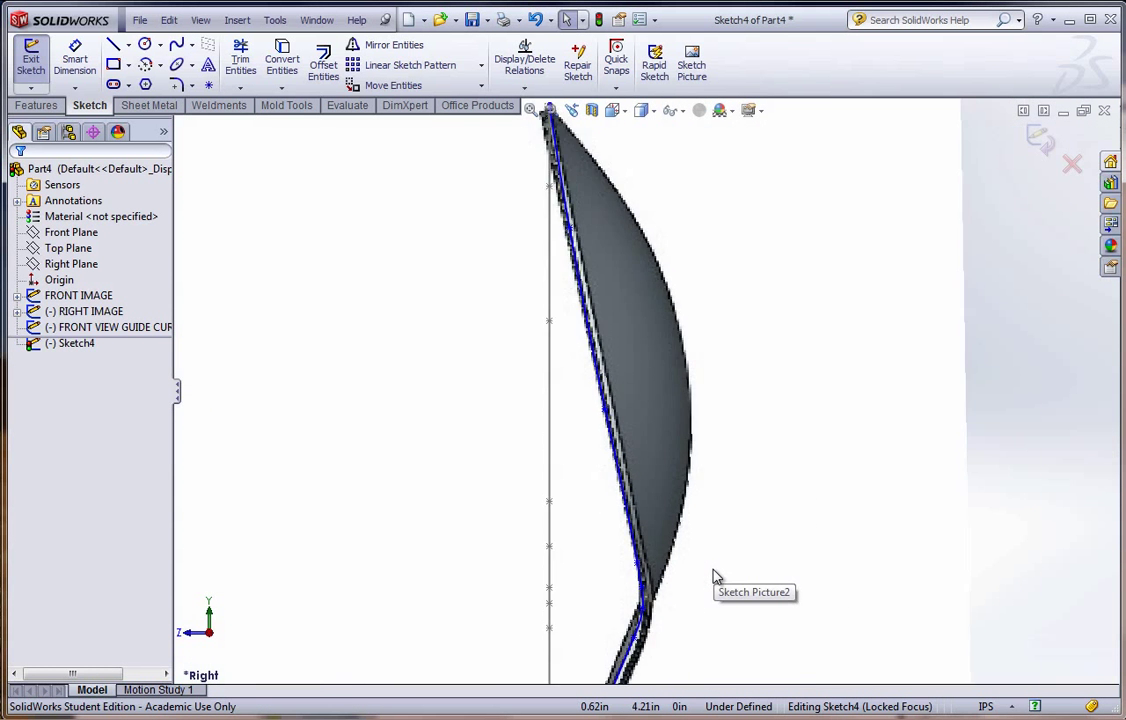
scroll(706, 587, "up", 3)
scroll(660, 597, "up", 2)
scroll(606, 505, "down", 6)
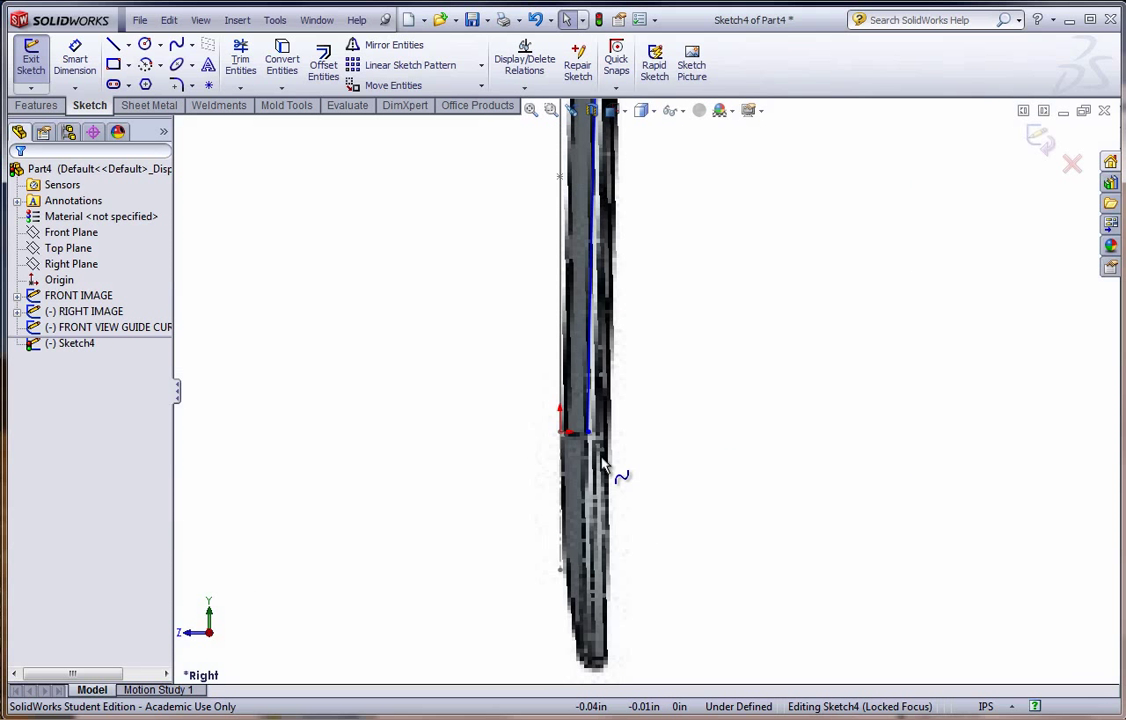
left_click(587, 432)
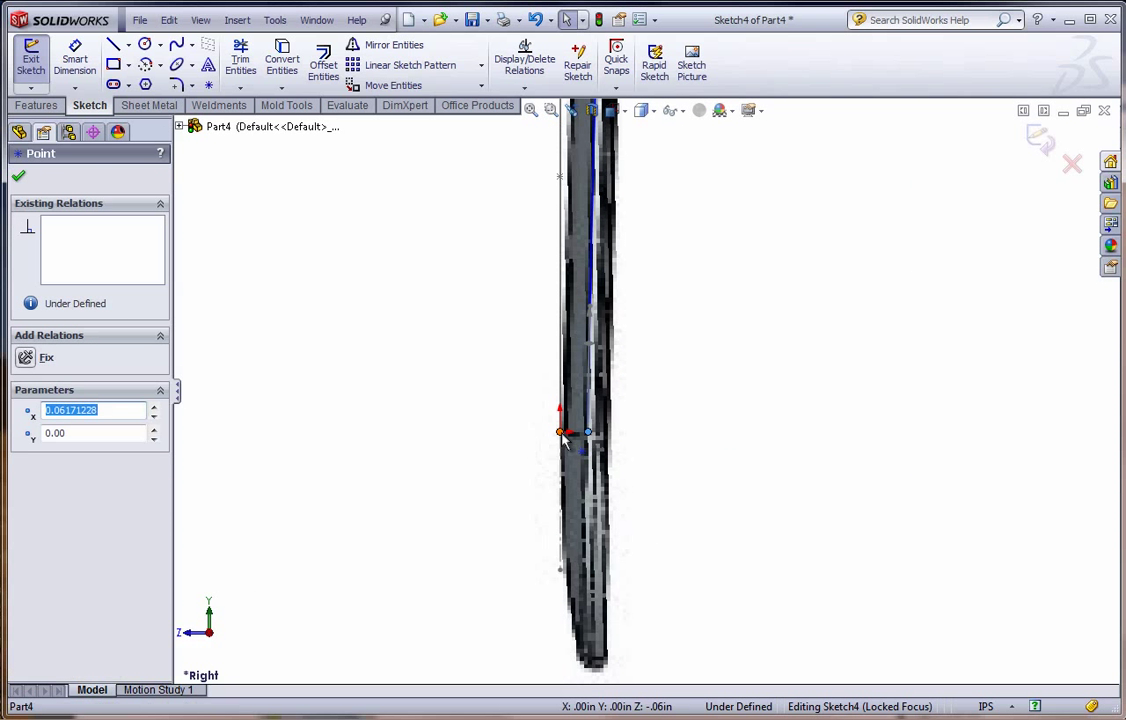
left_click(560, 432, "ctrl")
left_click(30, 460)
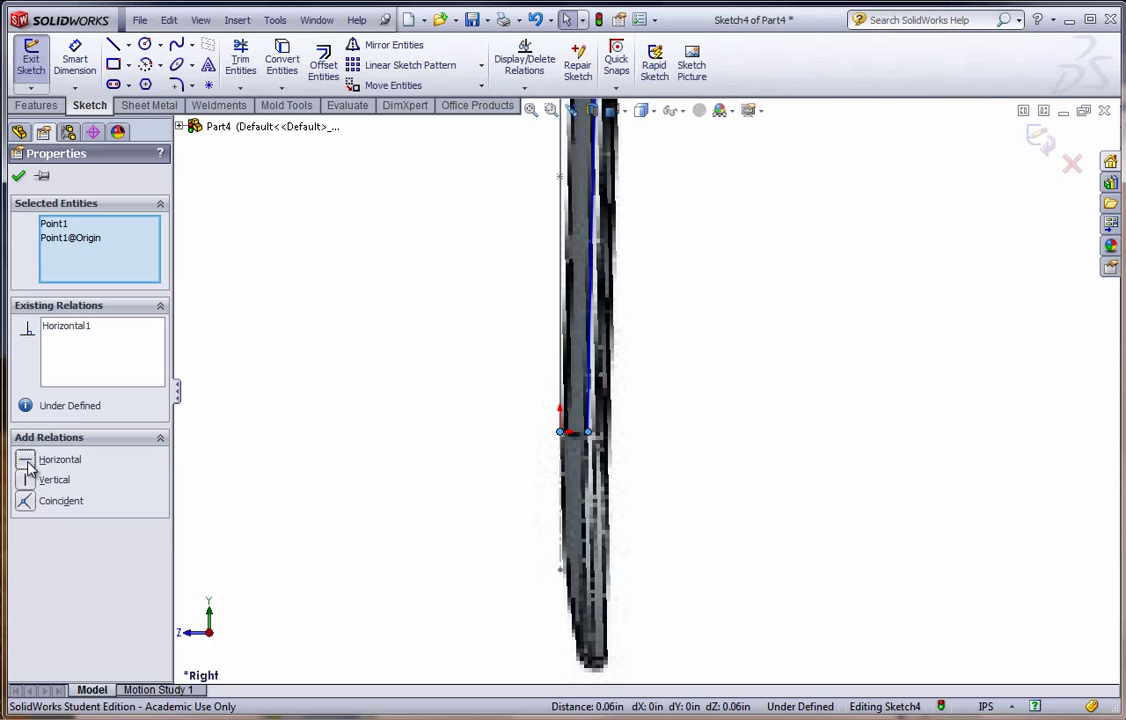
Accept the Horizontal relation and exit the side-profile sketch, viewing the spoon curves in 3D.
left_click(20, 177)
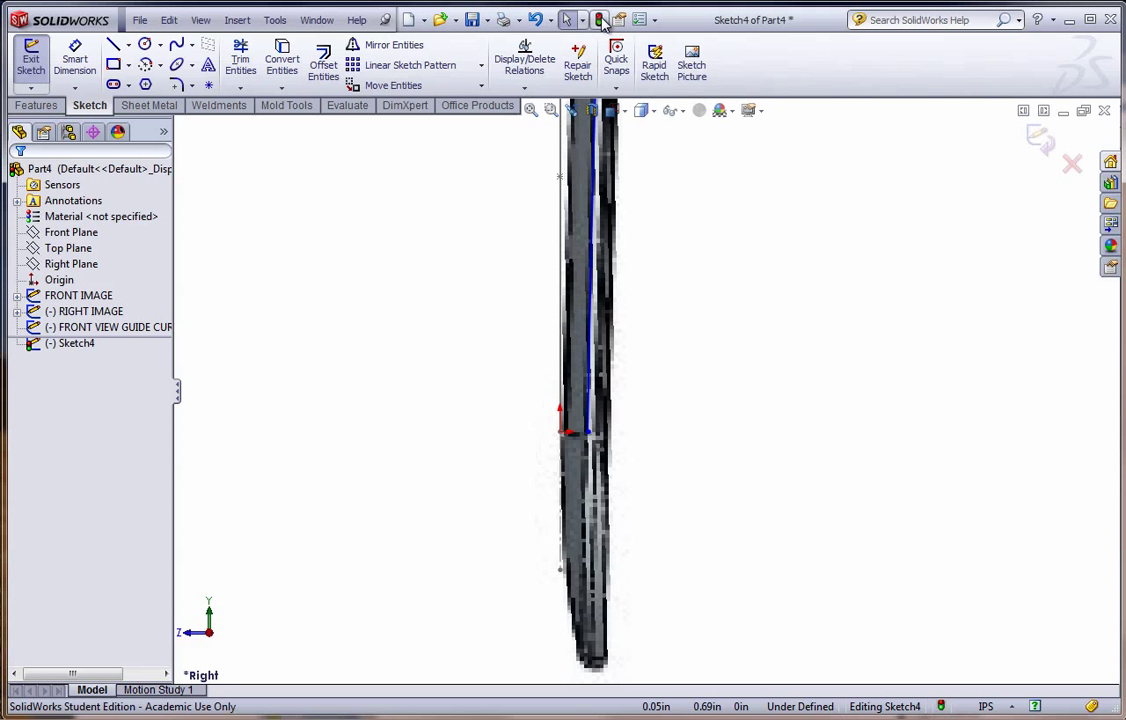
left_click(598, 20)
scroll(459, 326, "up", 2)
mouse_move(641, 525)
middle_mouse_down()
mouse_move(690, 304)
mouse_move(787, 394)
mouse_move(840, 270)
middle_mouse_up()
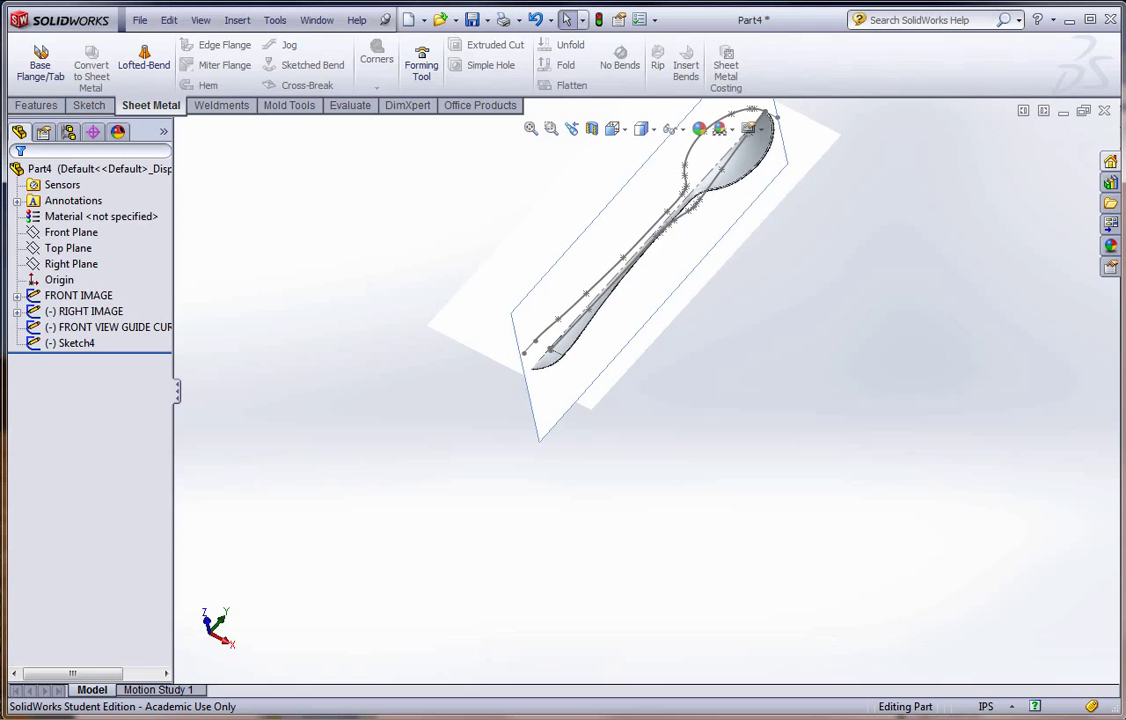
scroll(612, 533, "up", 2)
scroll(725, 238, "down", 5)
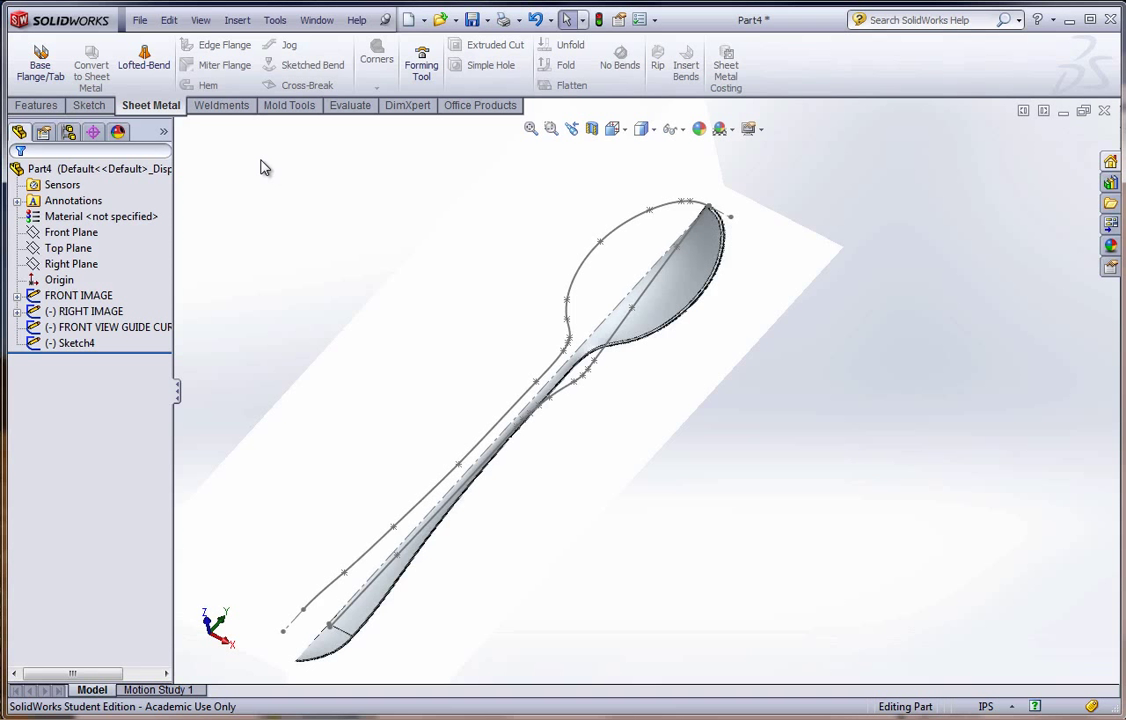
Create a projected curve with the Sketch on sketch type from the front view guide curve and the side-profile sketch.
left_click(236, 20)
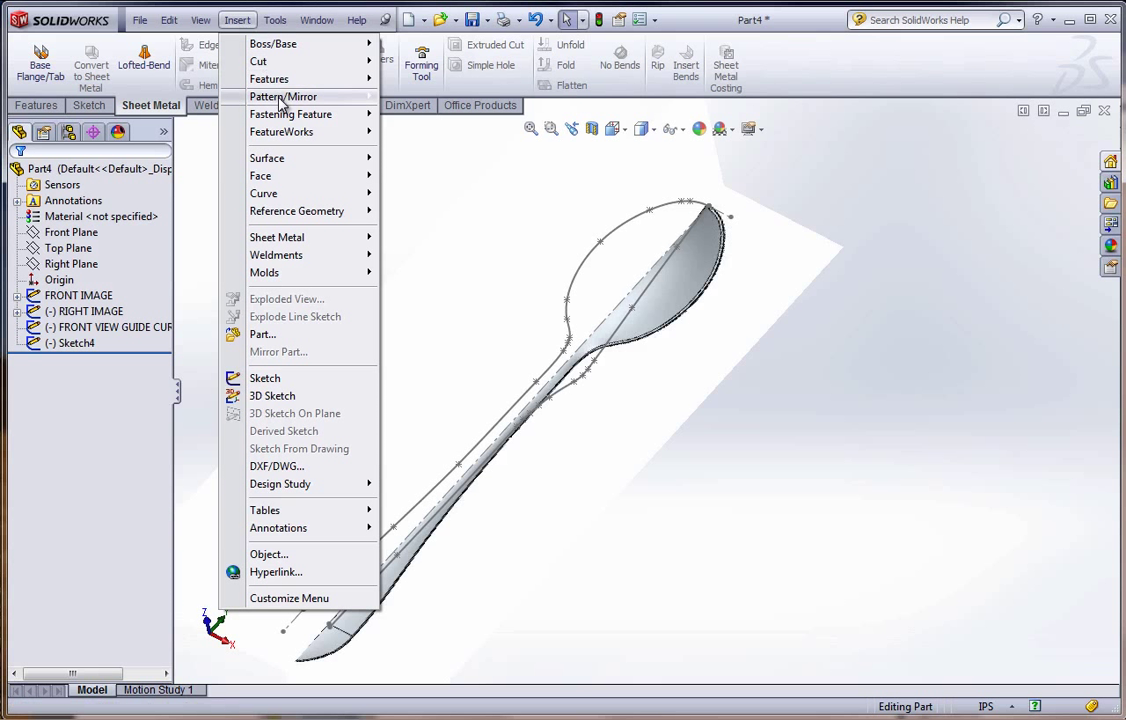
mouse_move(283, 201)
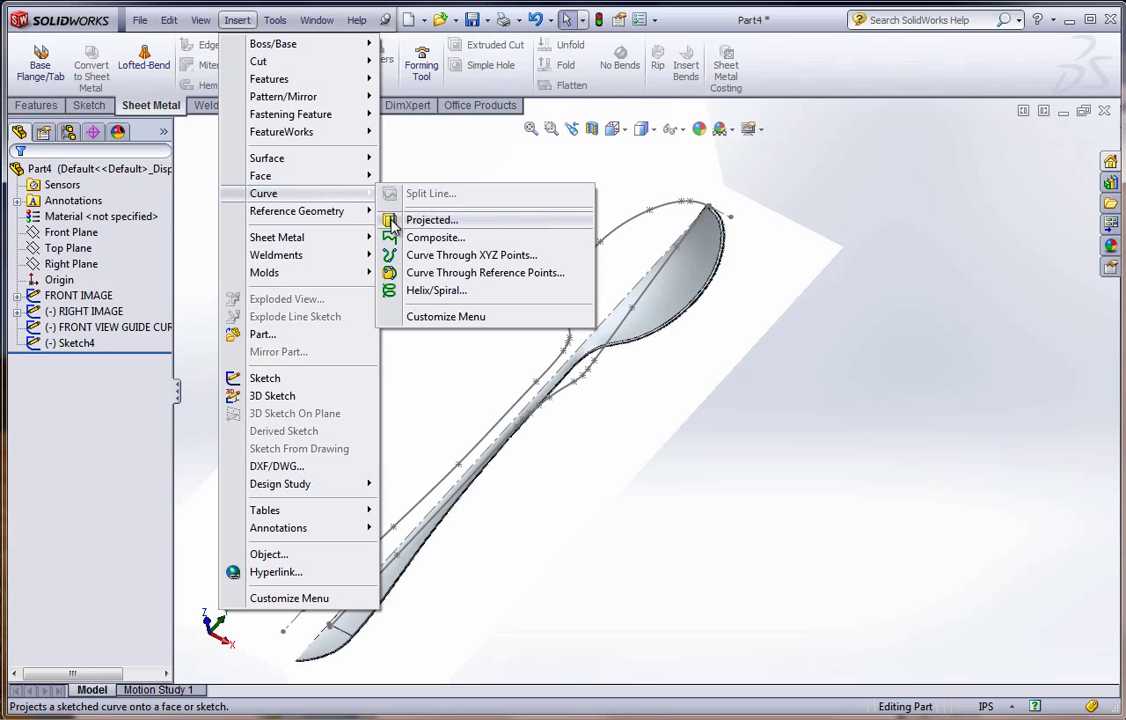
left_click(420, 220)
left_click(555, 371)
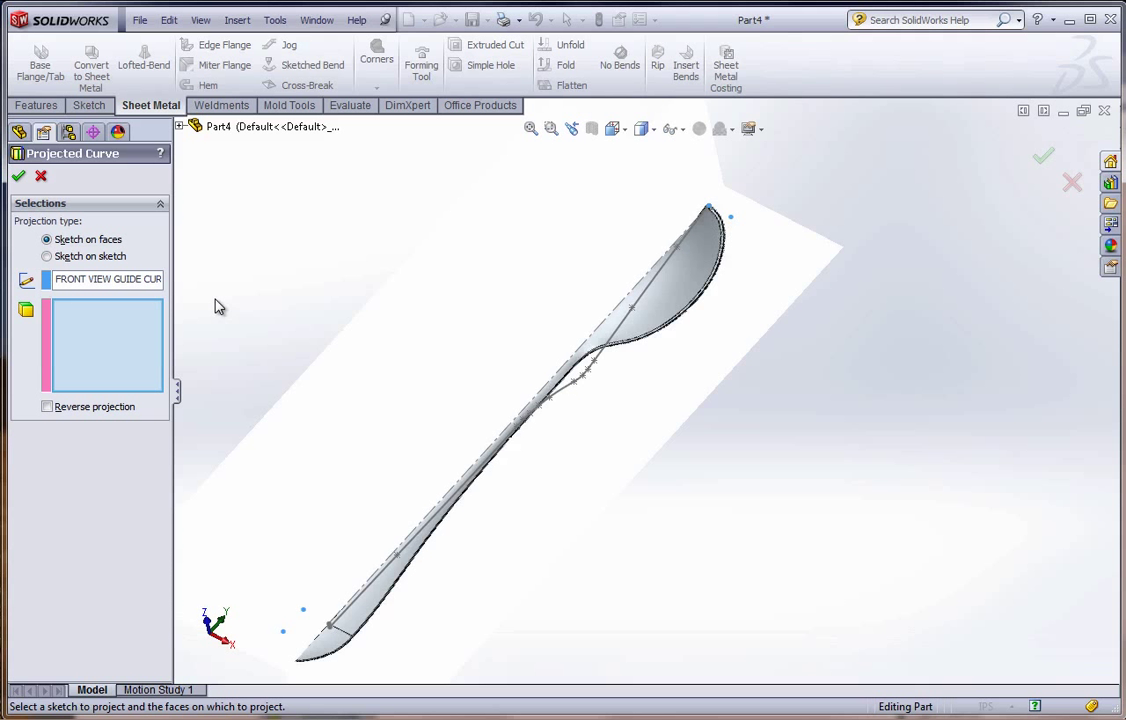
left_click(47, 256)
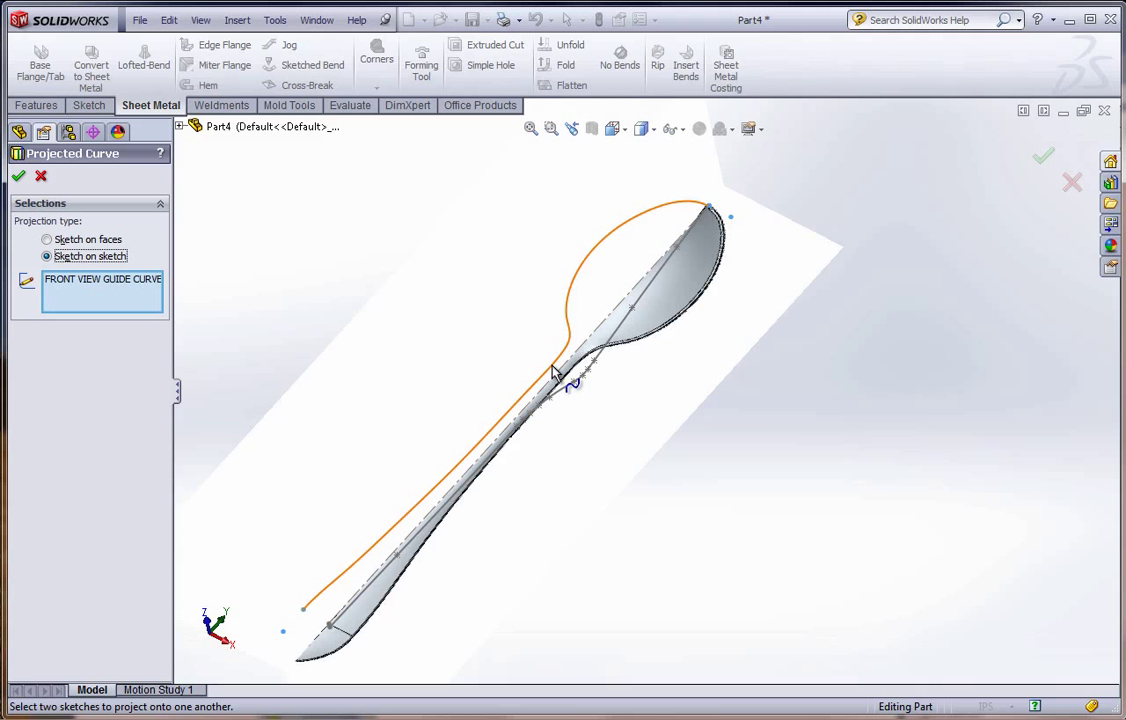
left_click(575, 396)
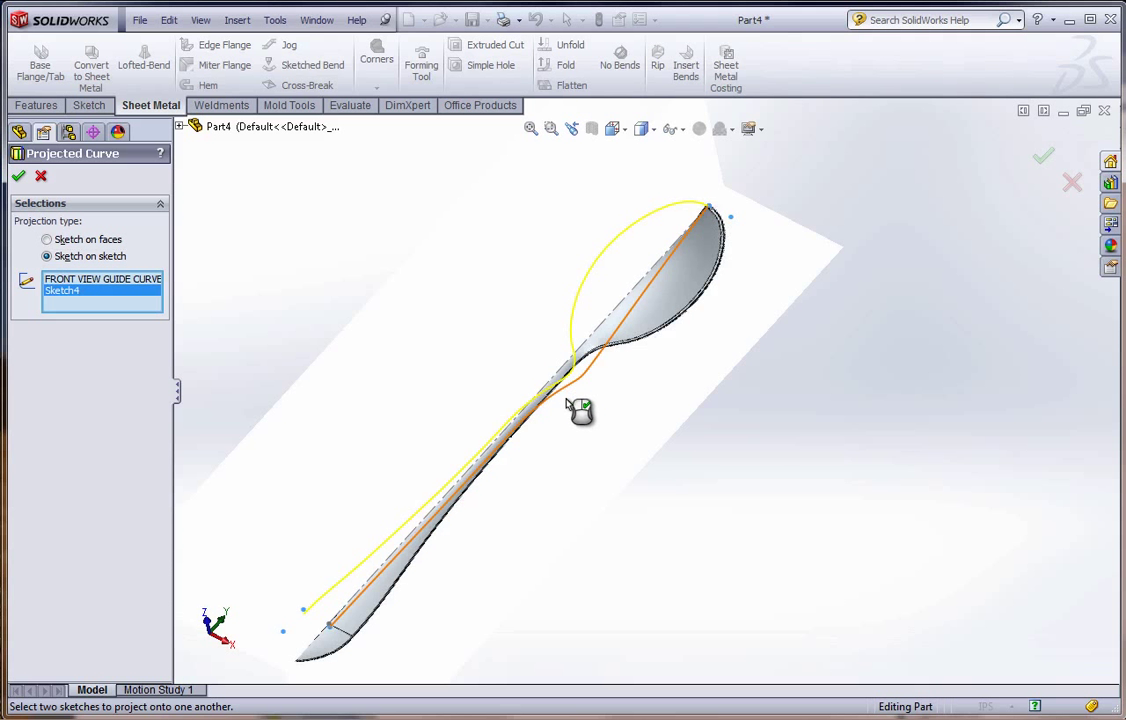
mouse_move(580, 407)
middle_mouse_down()
mouse_move(636, 461)
mouse_move(621, 398)
mouse_move(684, 294)
middle_mouse_up()
middle_click_drag(707, 317, 590, 376)
scroll(590, 376, "down", 3)
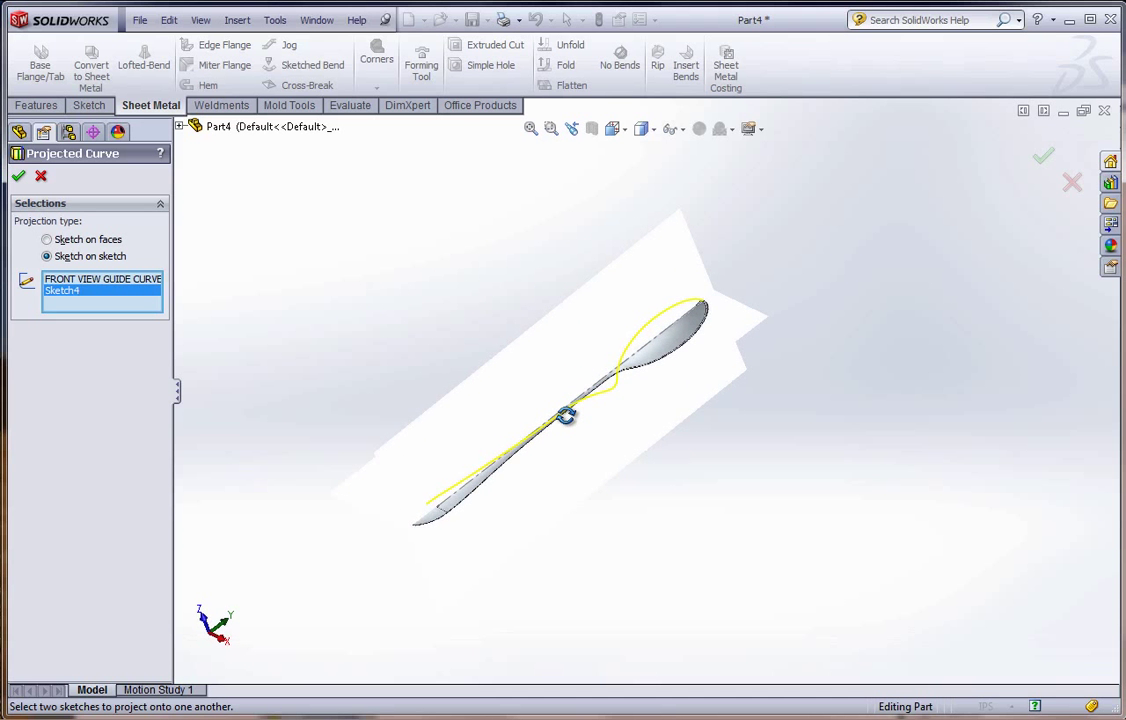
left_click(18, 178)
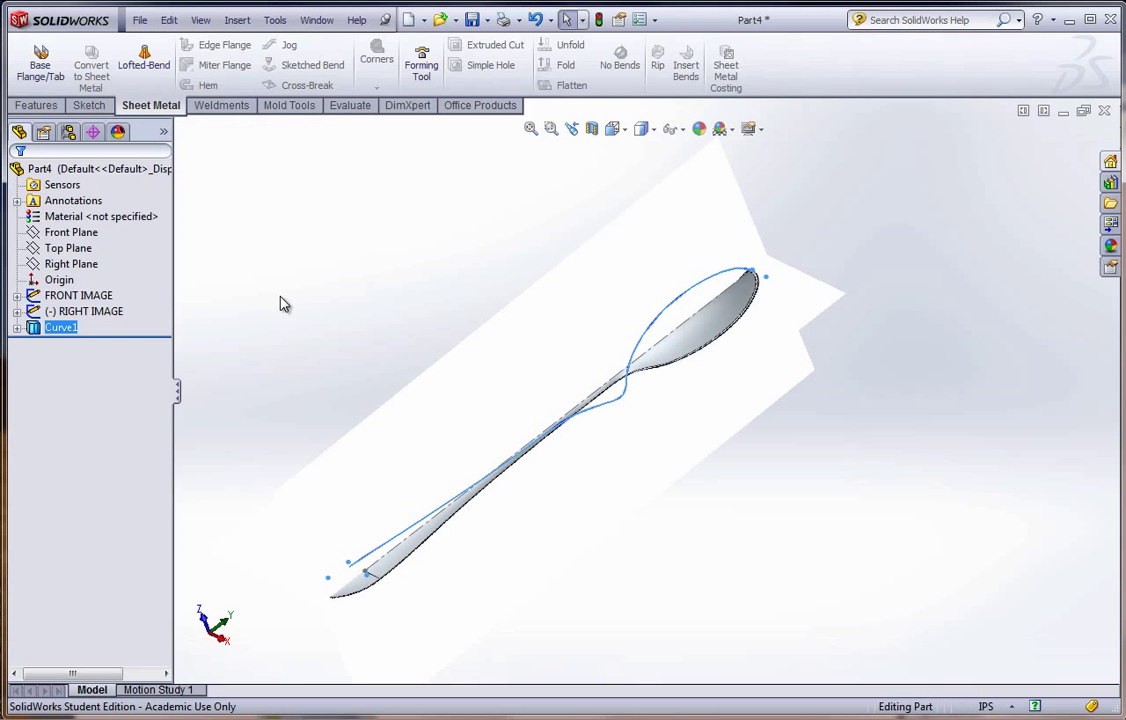
middle_click_drag(284, 302, 560, 406)
scroll(822, 432, "down", 2)
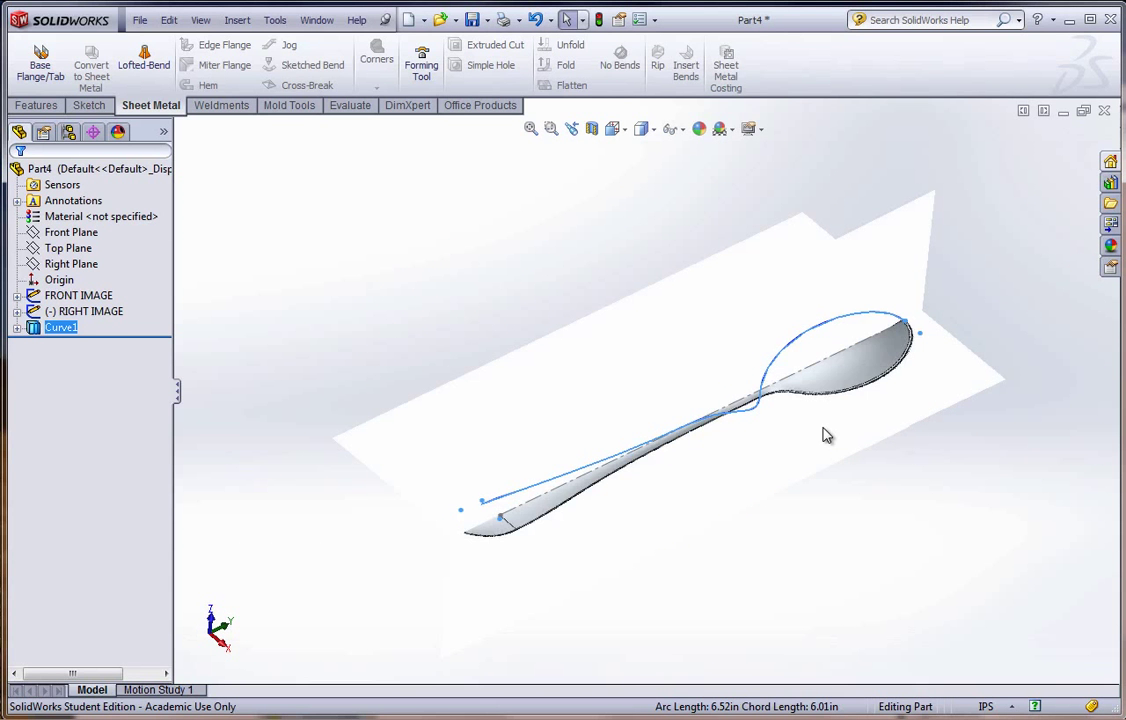
left_click(540, 628)
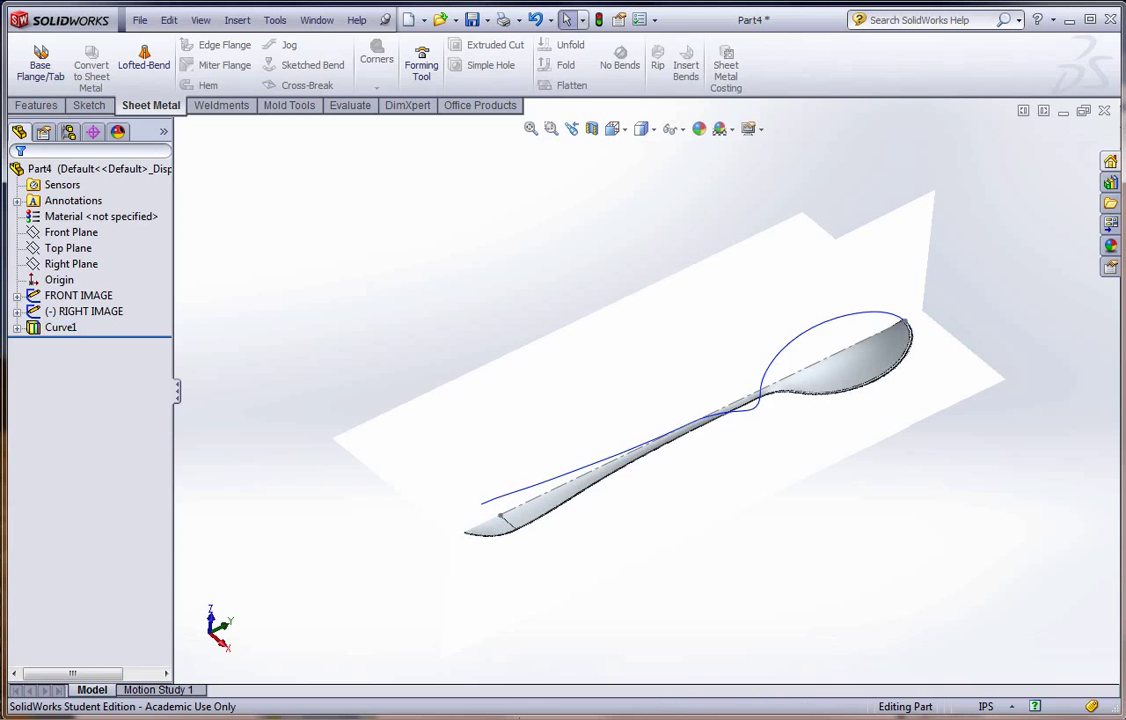
Switch to Adobe Reader and consult SolidWorks Advanced.pdf for the instructions and dimensions of the path on the right plane.
key("alt+Tab")
scroll(577, 495, "down", 5)
scroll(575, 494, "down", 5)
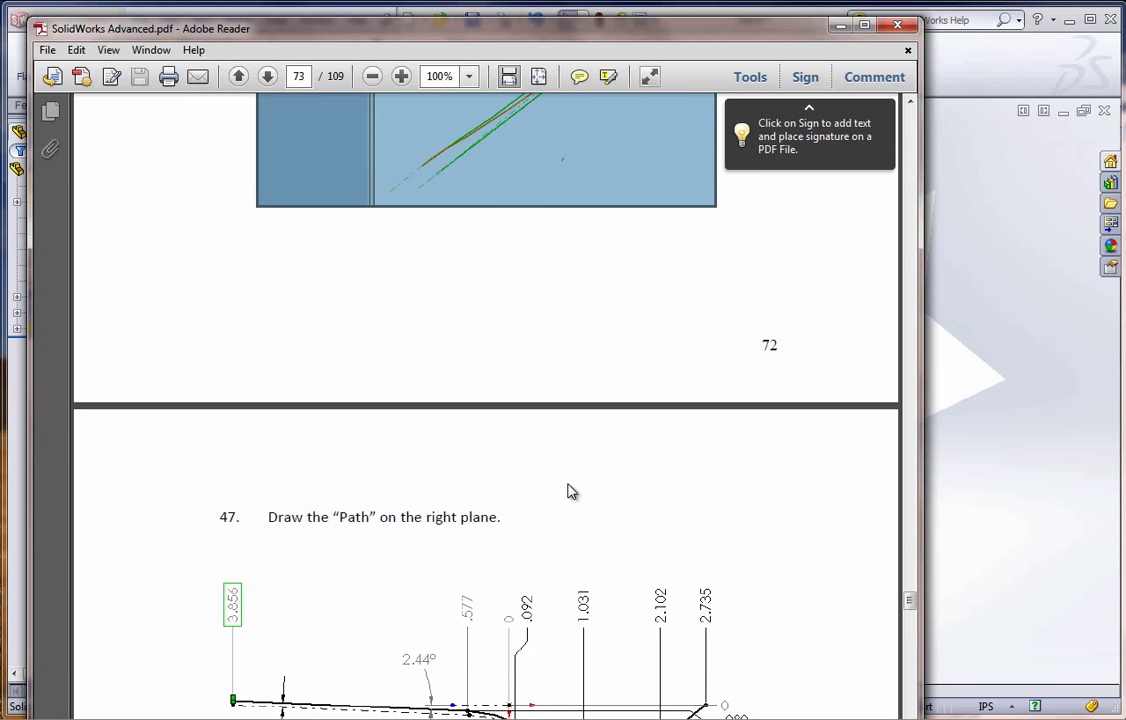
scroll(590, 457, "up", 2)
scroll(568, 560, "down", 1)
scroll(568, 560, "down", 5)
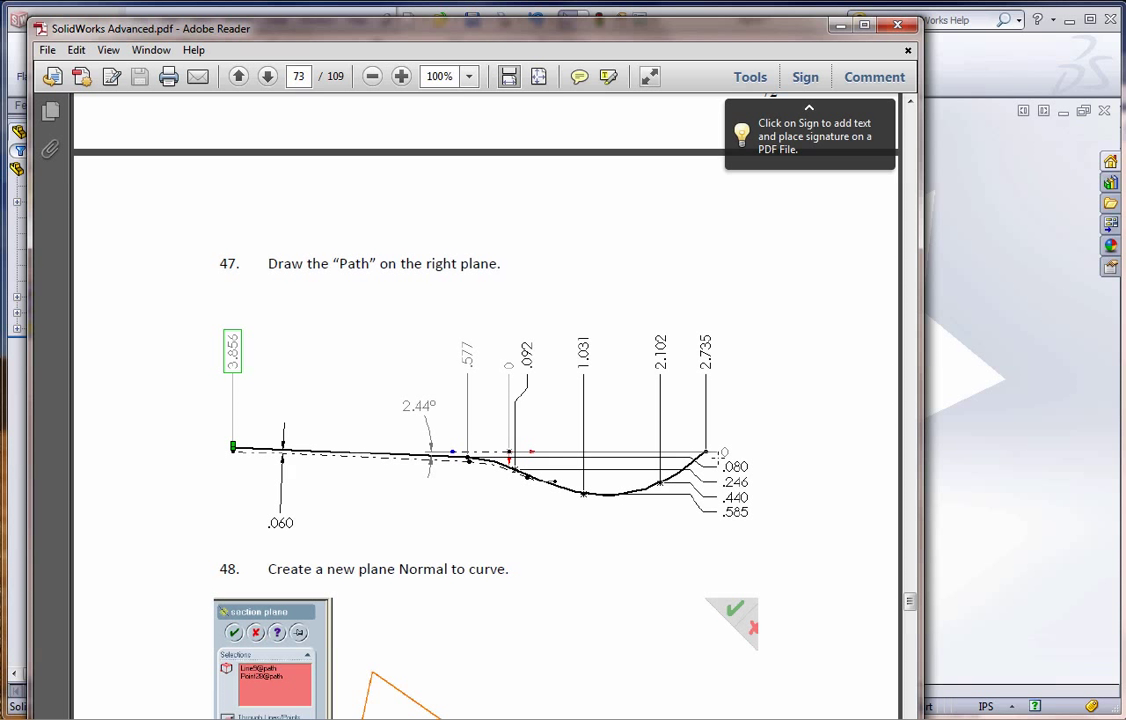
Return to SolidWorks, start a new sketch on the Right Plane and orient the view normal to it.
left_click(950, 524)
left_click(68, 266)
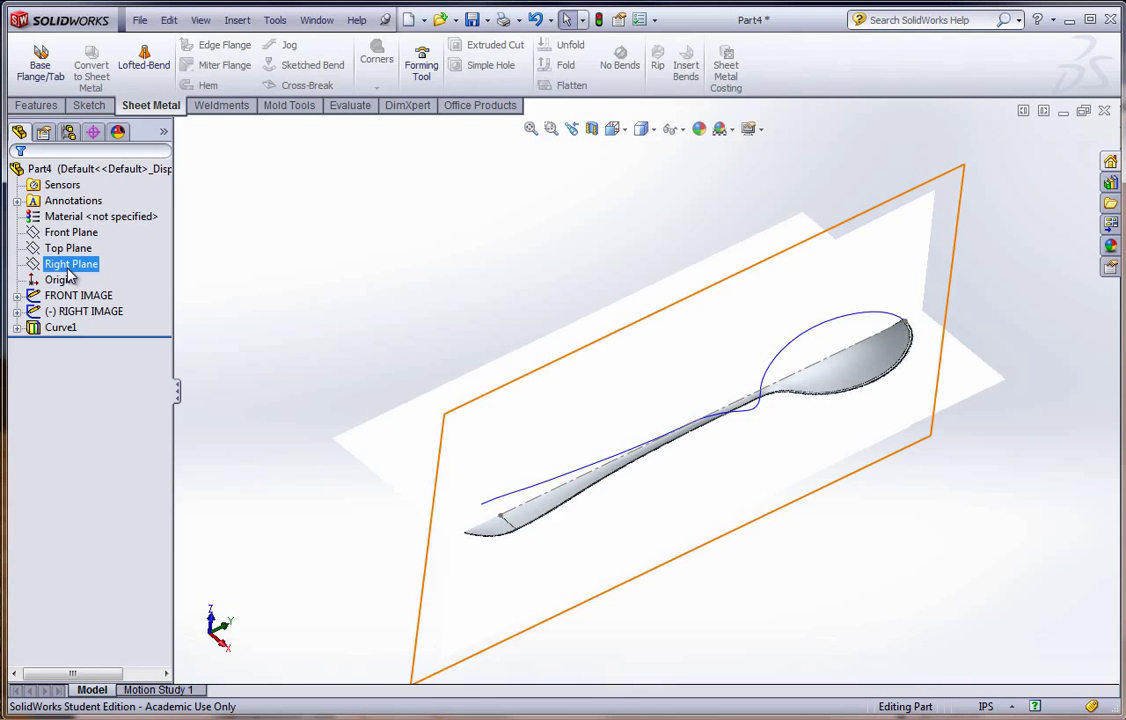
left_click(77, 243)
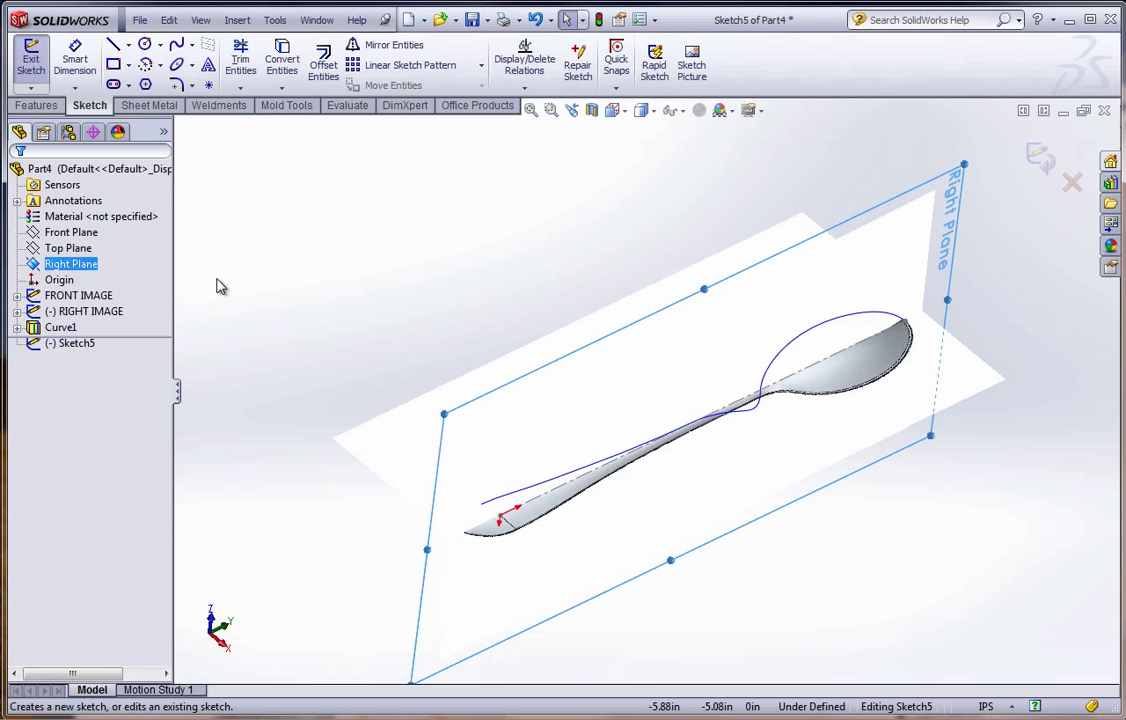
key("space")
left_click(272, 339)
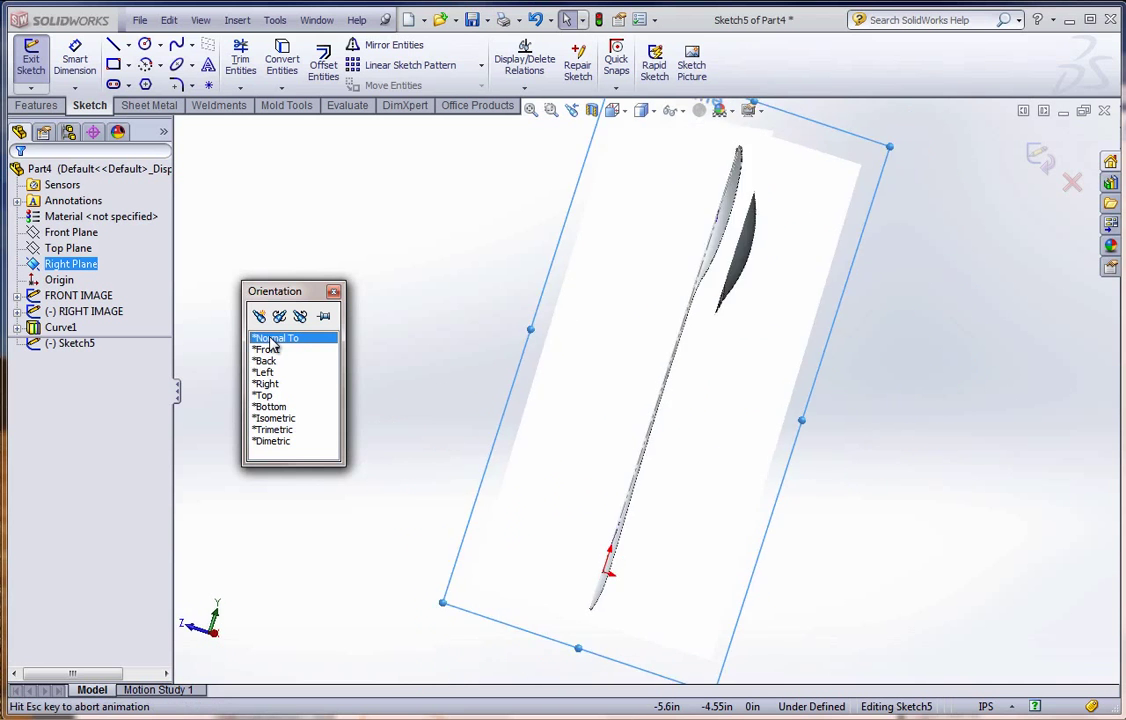
scroll(656, 540, "up", 6)
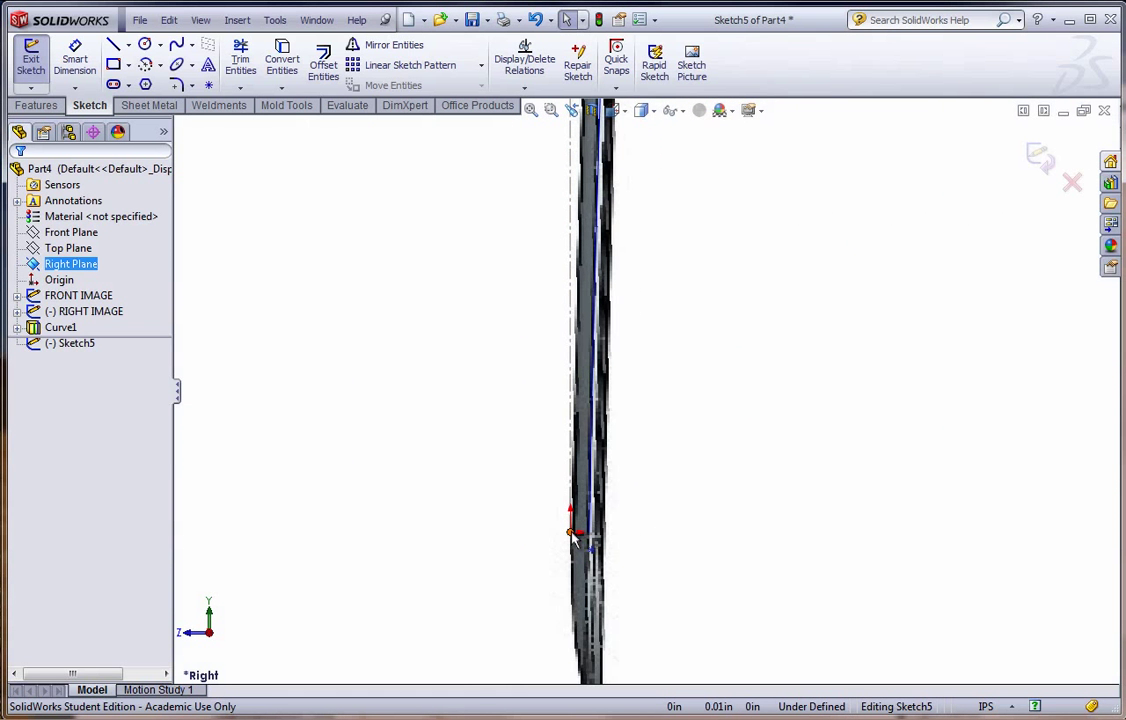
left_click(176, 44)
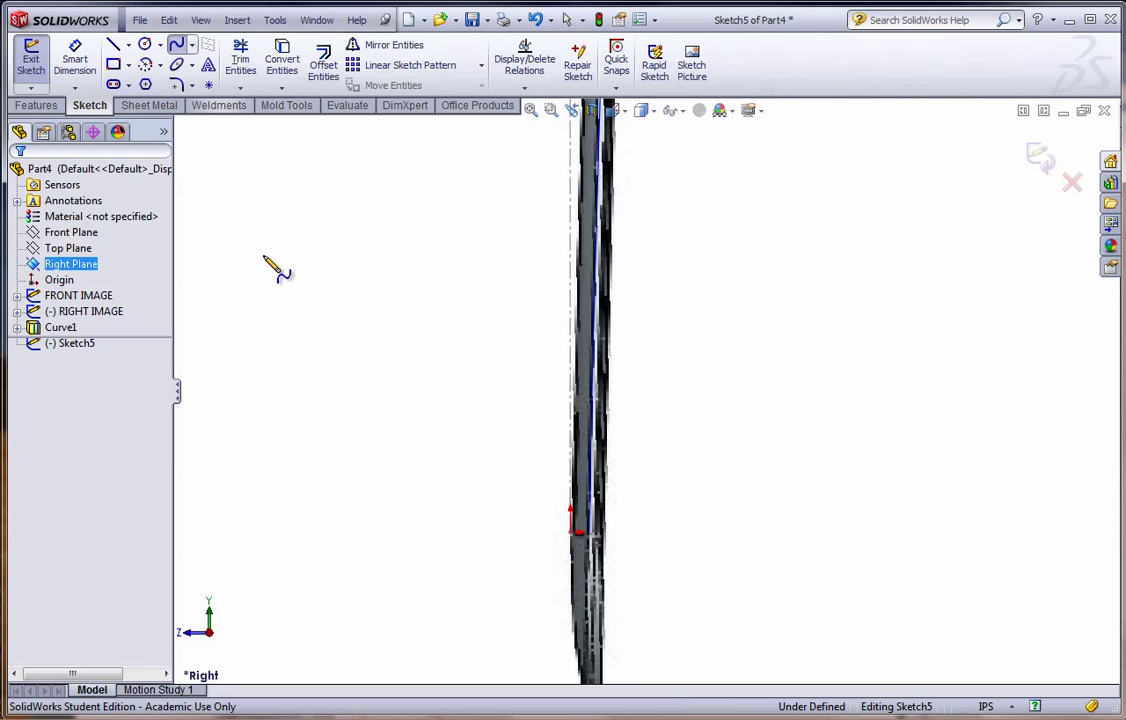
left_click(578, 532)
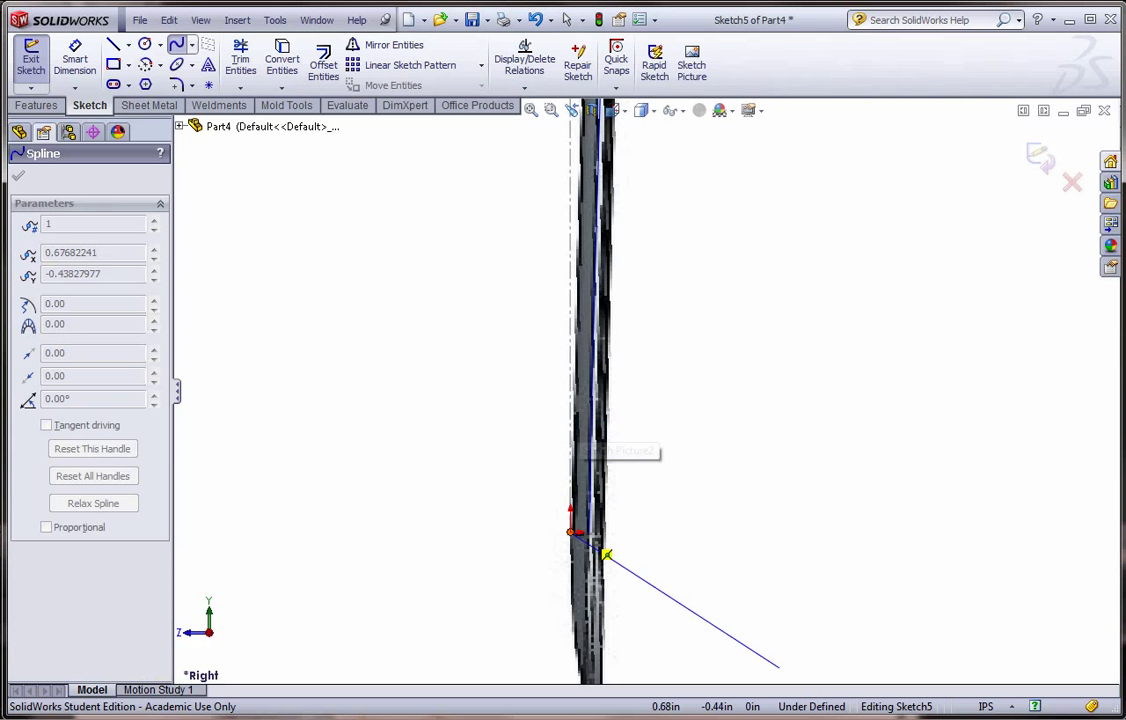
key("Escape")
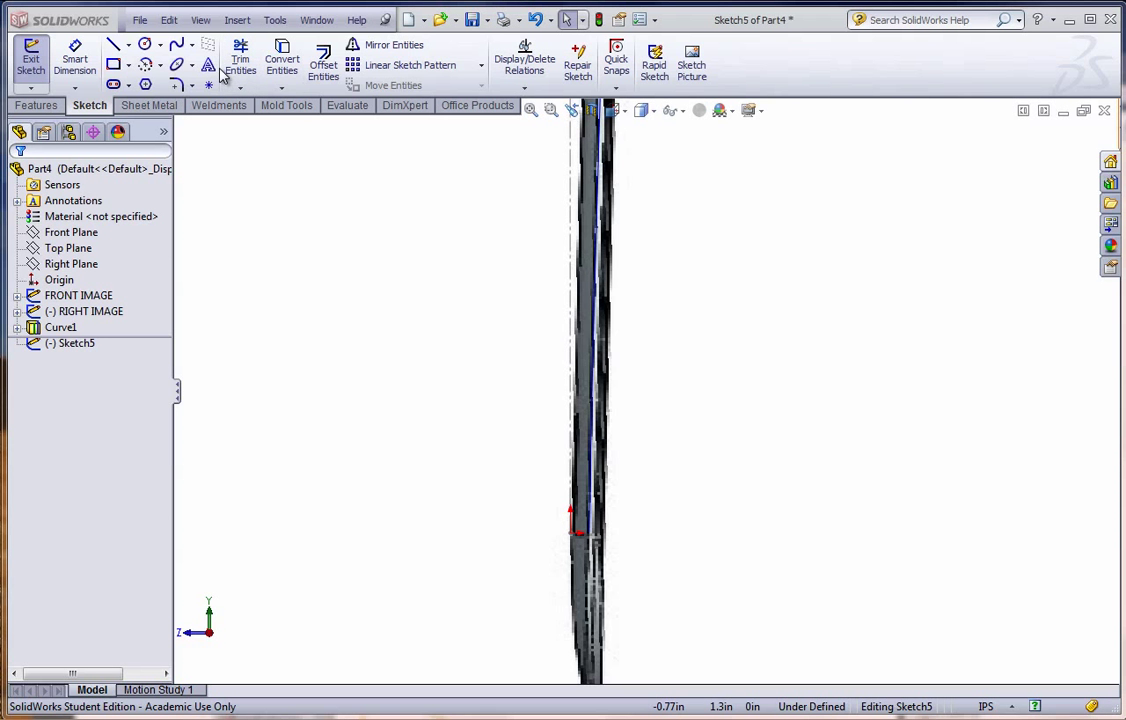
Start a spline at the origin and trace the handle in the side picture up through its bend toward the neck.
left_click(176, 44)
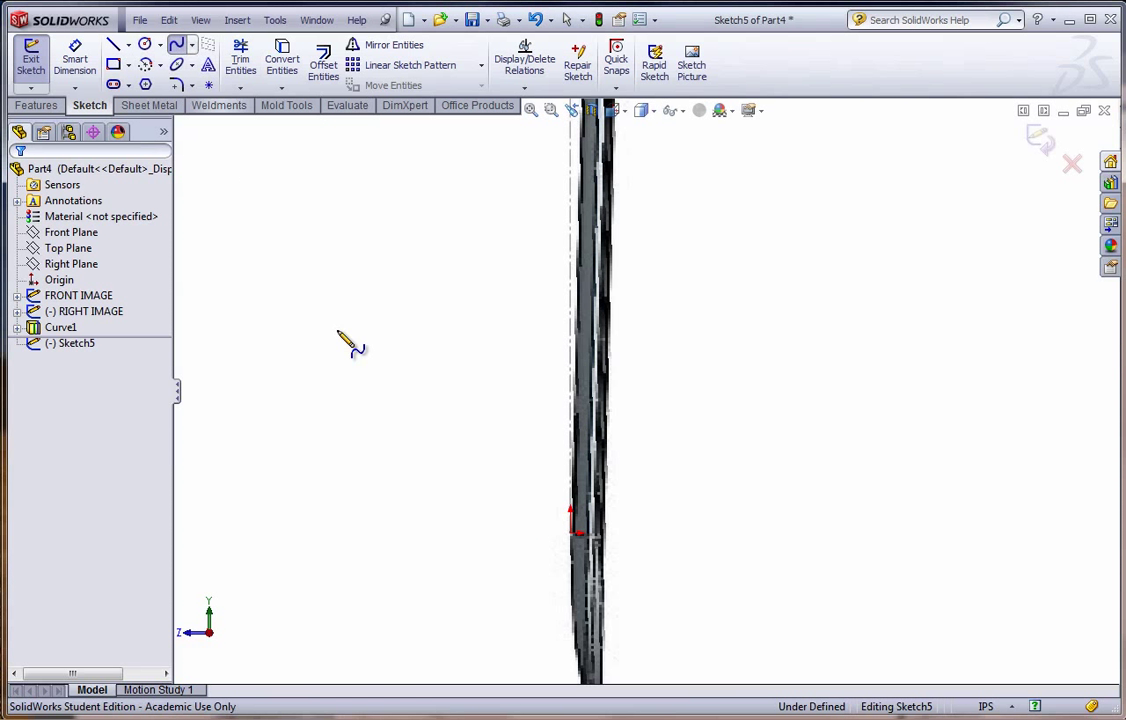
left_click(578, 537)
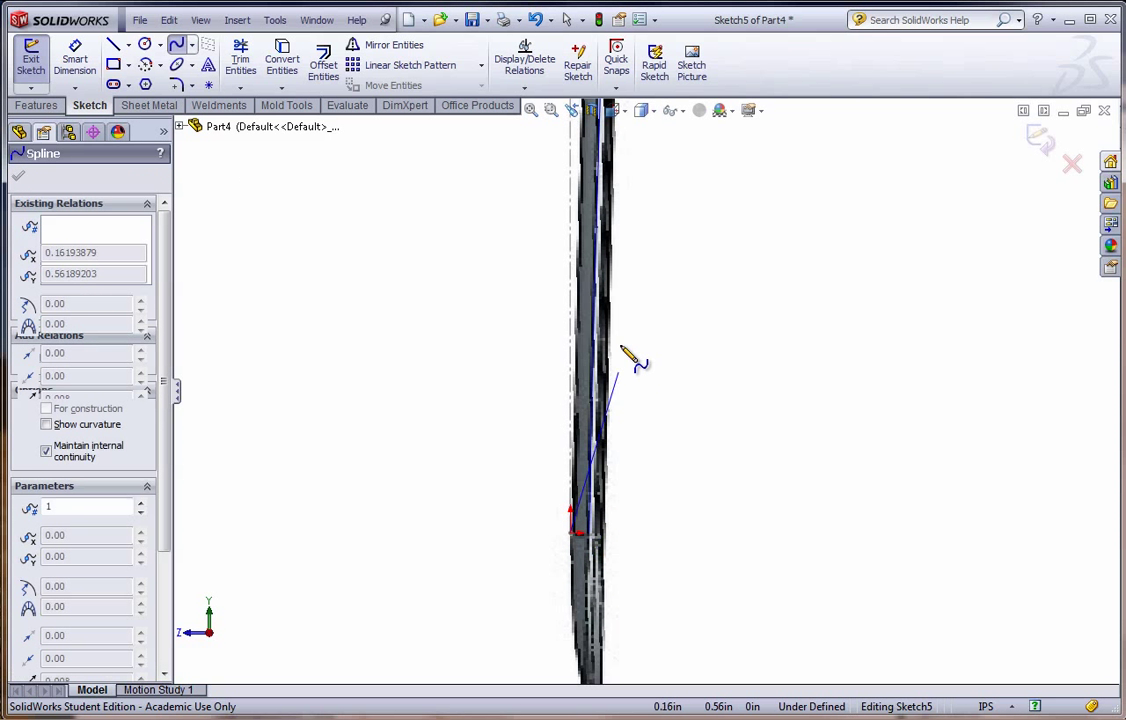
left_click(527, 384)
mouse_move(613, 255)
middle_mouse_down()
mouse_move(711, 259)
mouse_move(648, 213)
mouse_move(595, 226)
mouse_move(643, 206)
mouse_move(616, 251)
middle_mouse_up()
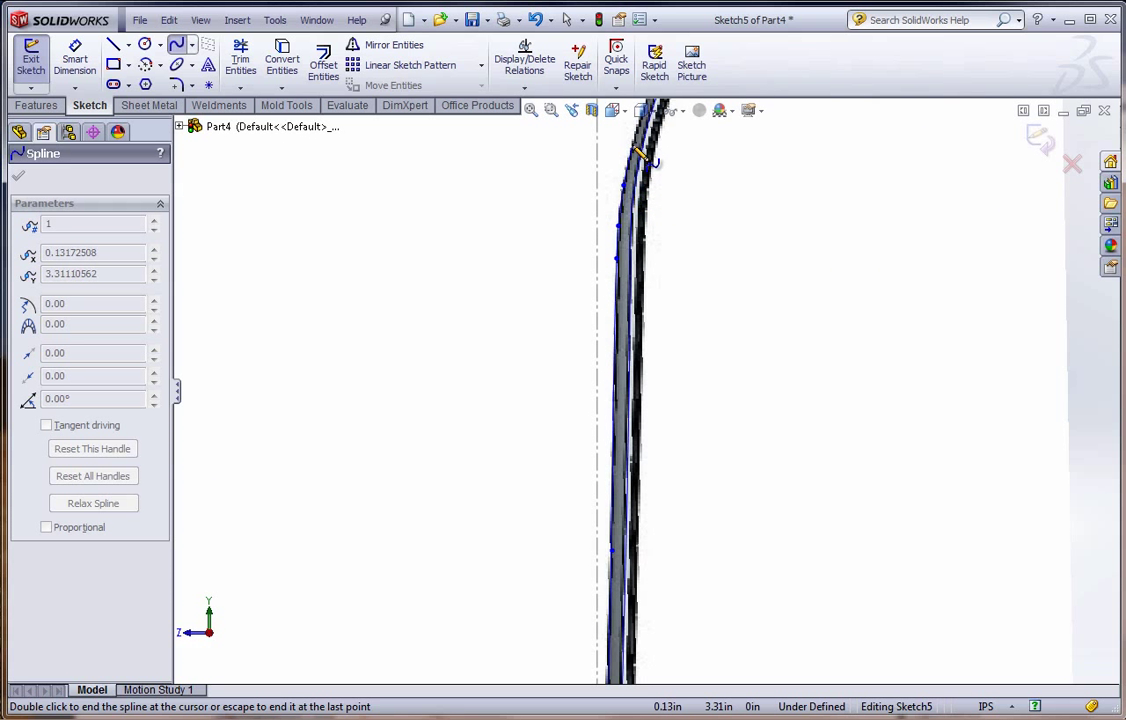
mouse_move(658, 120)
middle_mouse_down()
mouse_move(706, 201)
mouse_move(663, 307)
mouse_move(632, 335)
middle_mouse_up()
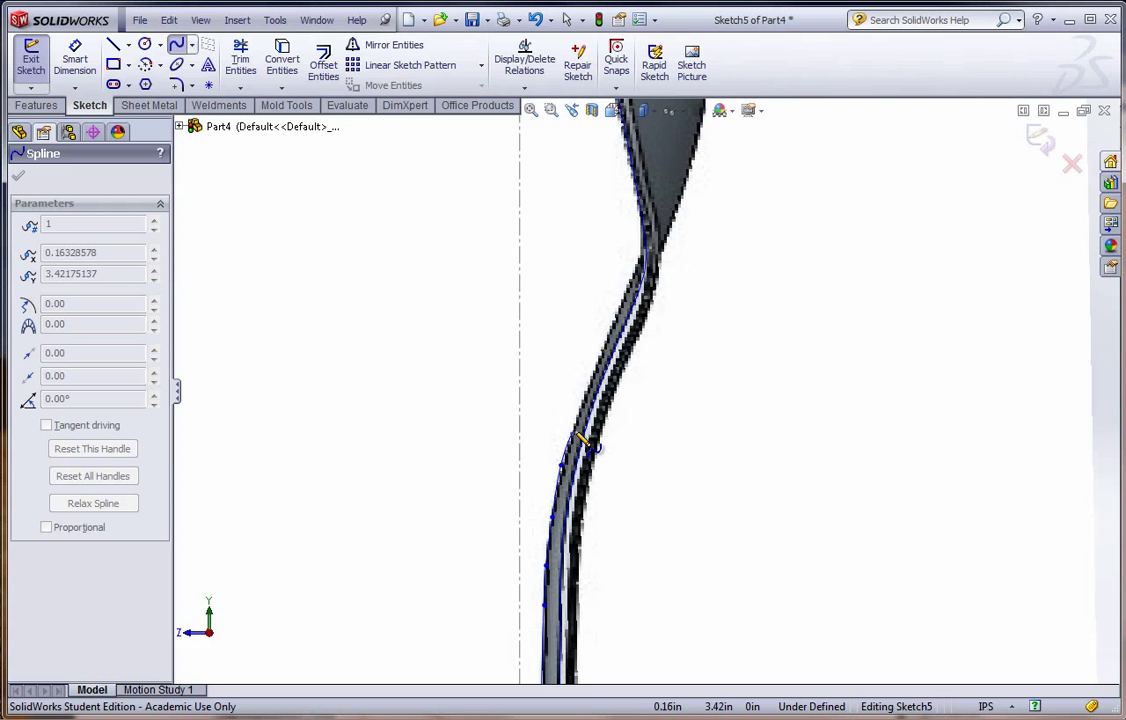
left_click(577, 436)
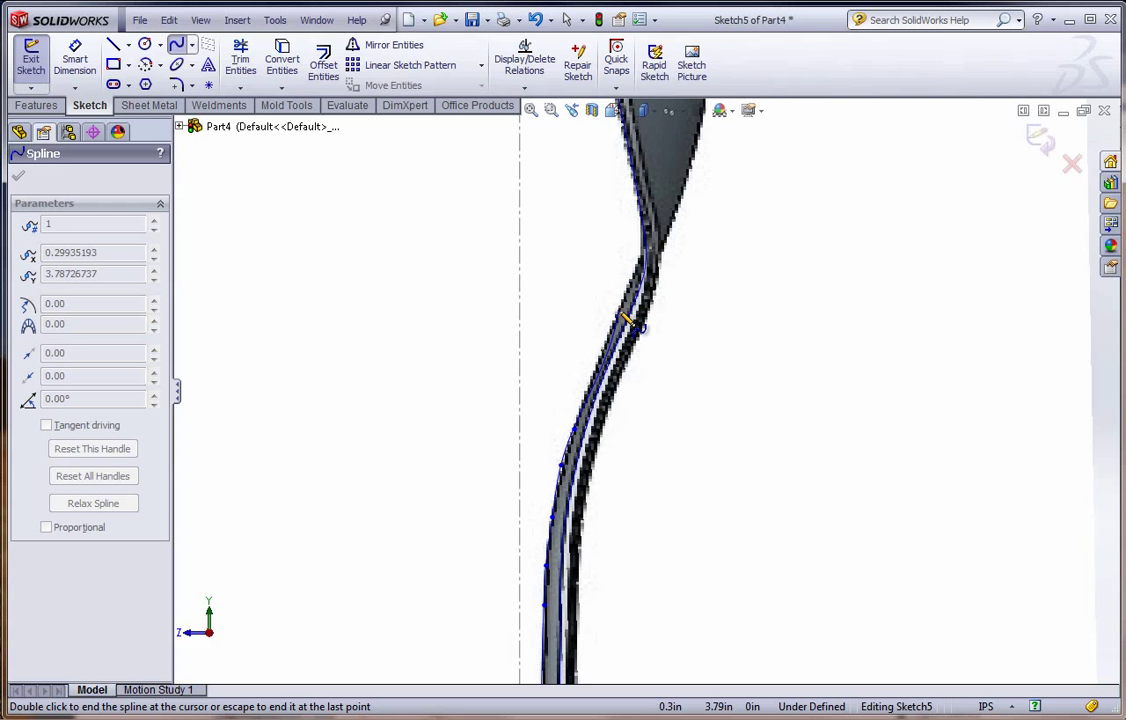
left_click(627, 318)
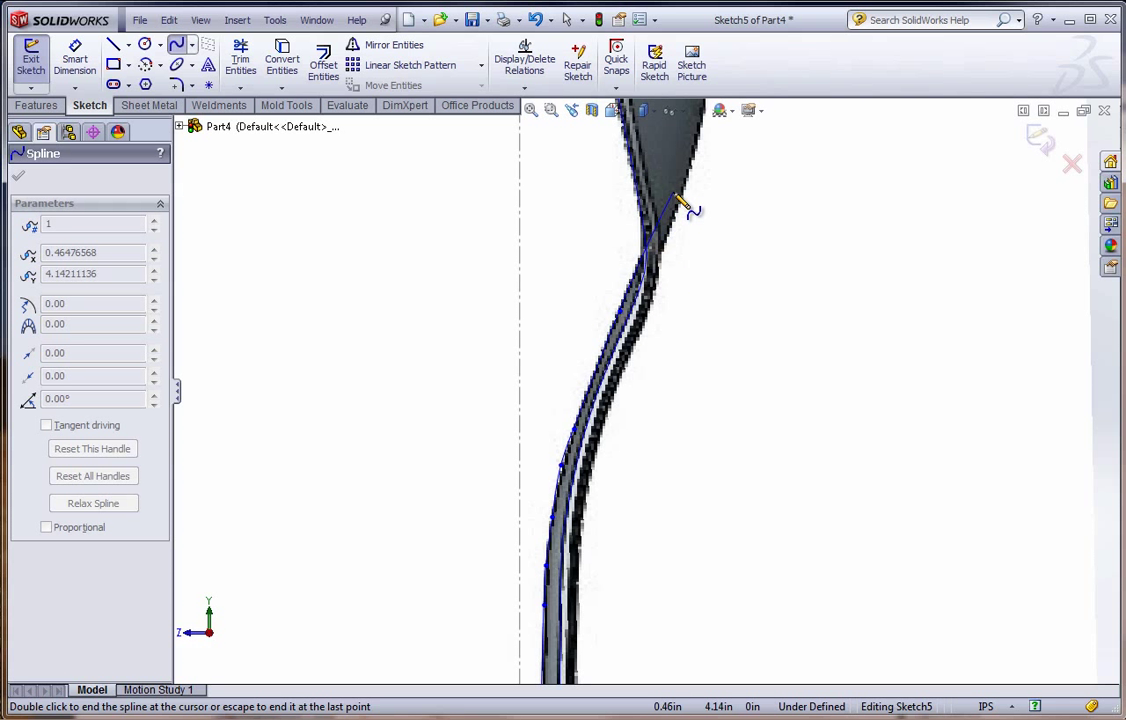
Continue the spline past the neck along the bowl's curved underside, placing its last point at the tip at X 0, Y 6 in.
scroll(696, 215, "up", 5)
scroll(680, 260, "down", 5)
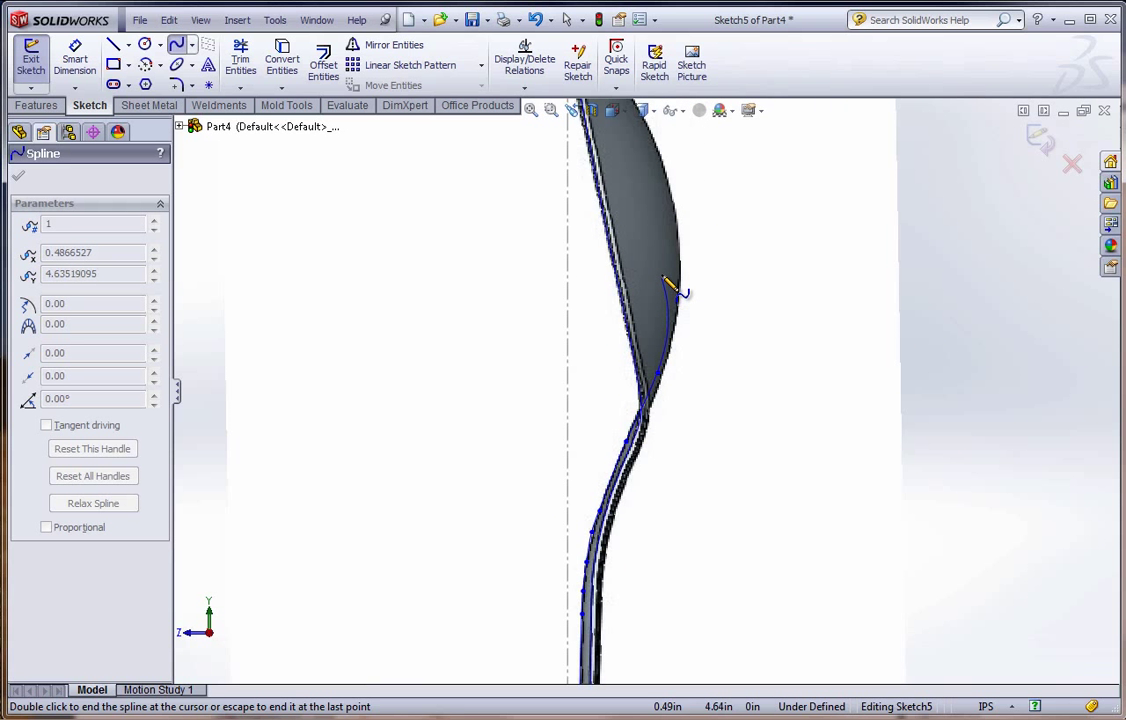
scroll(690, 285, "down", 2)
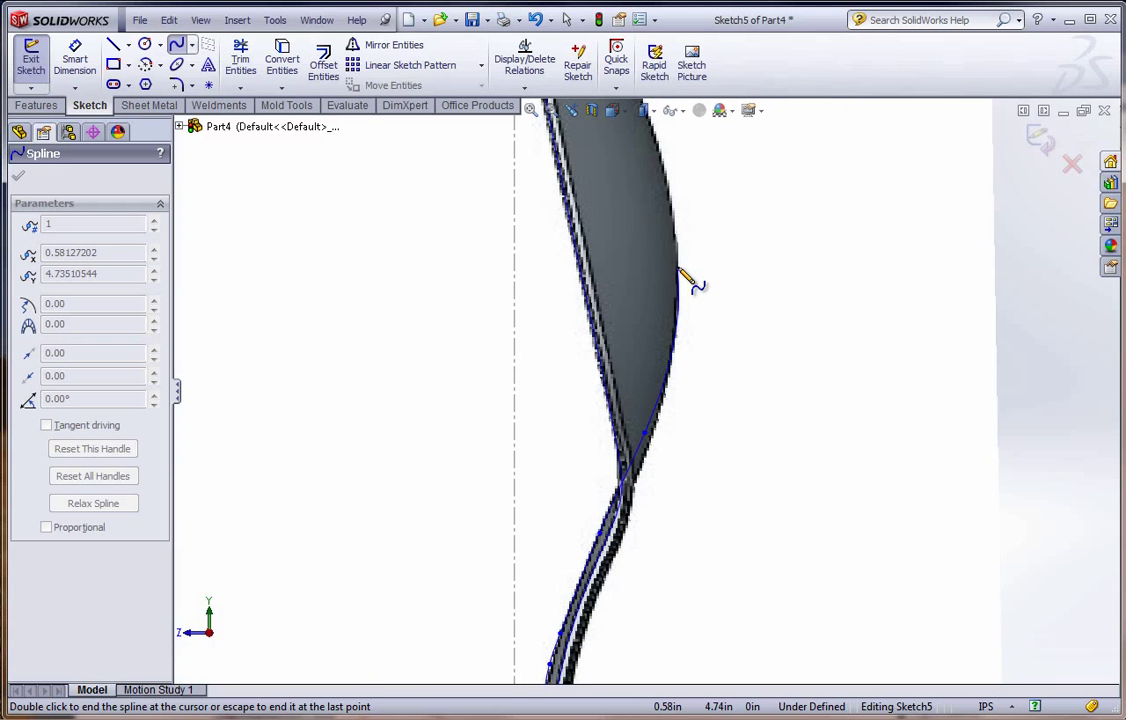
left_click(659, 388)
left_click(671, 276)
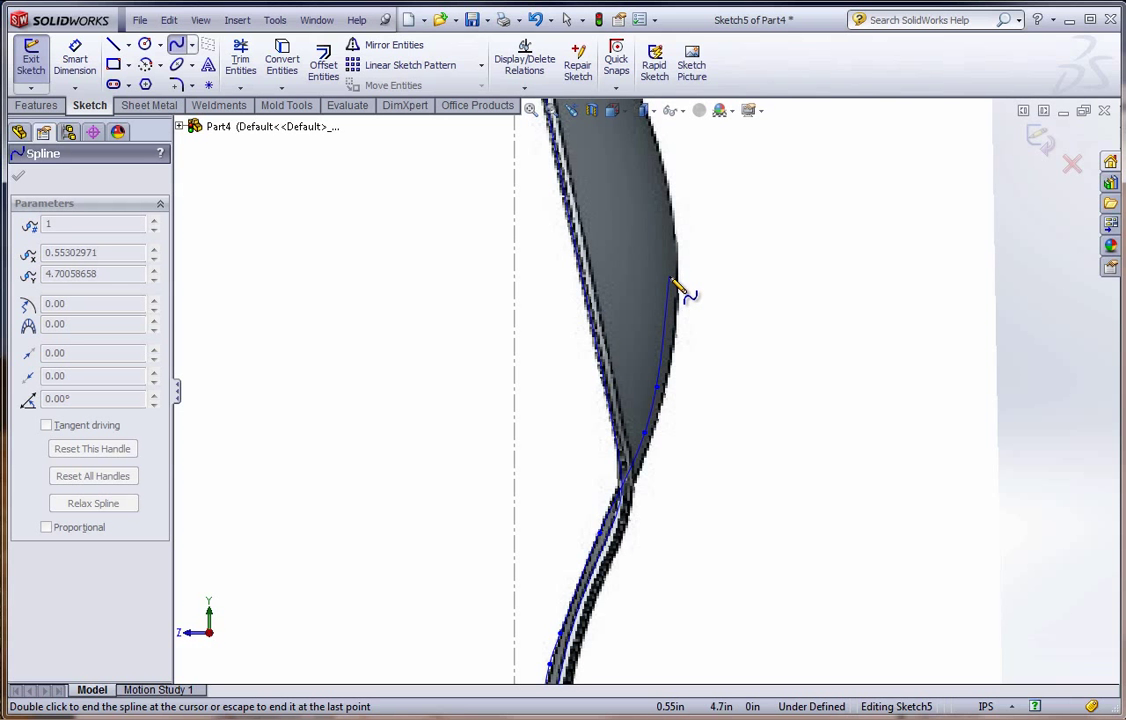
scroll(676, 229, "up", 2)
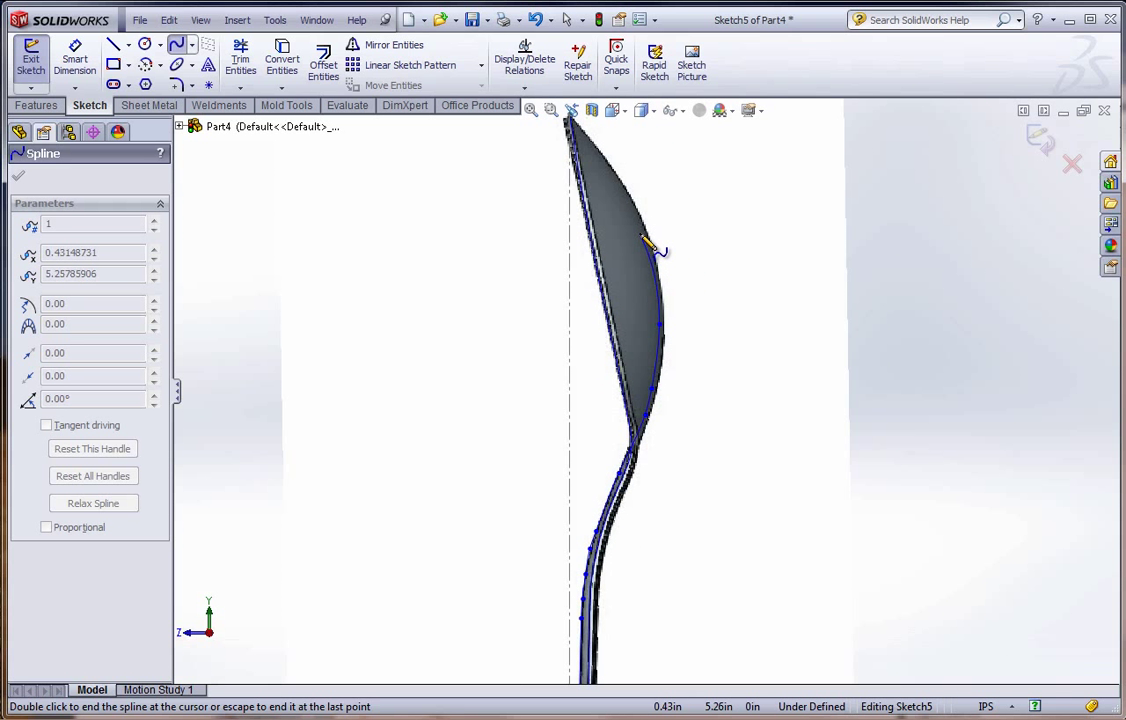
scroll(647, 240, "down", 3)
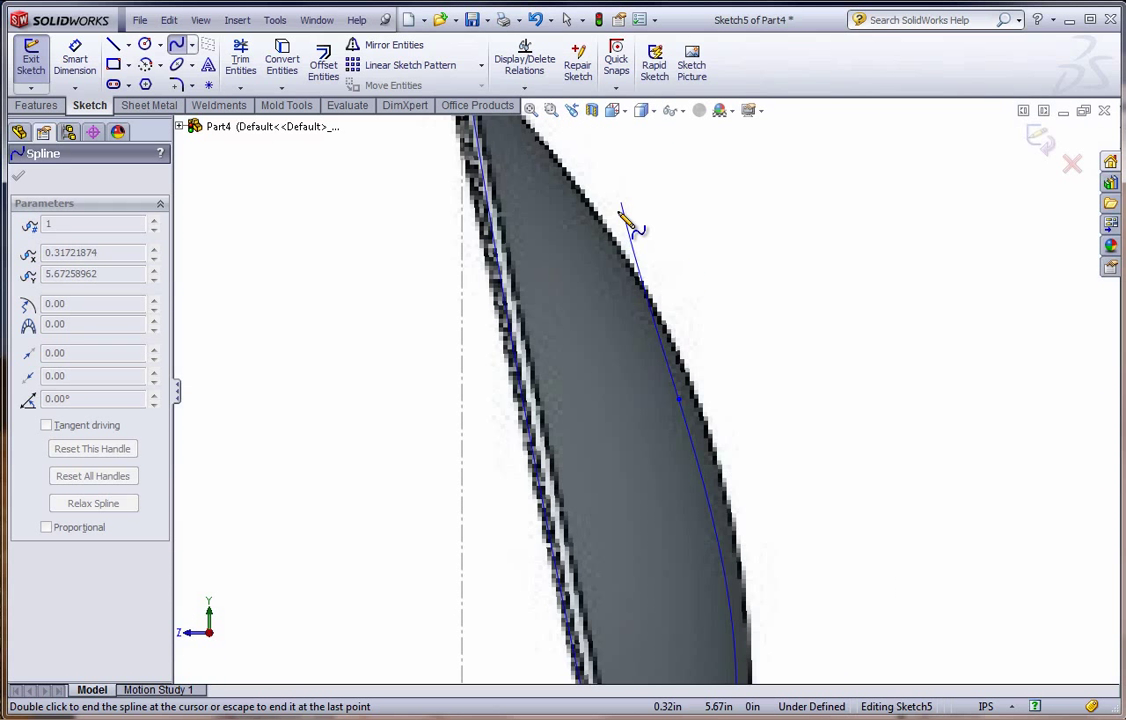
scroll(590, 230, "up", 3)
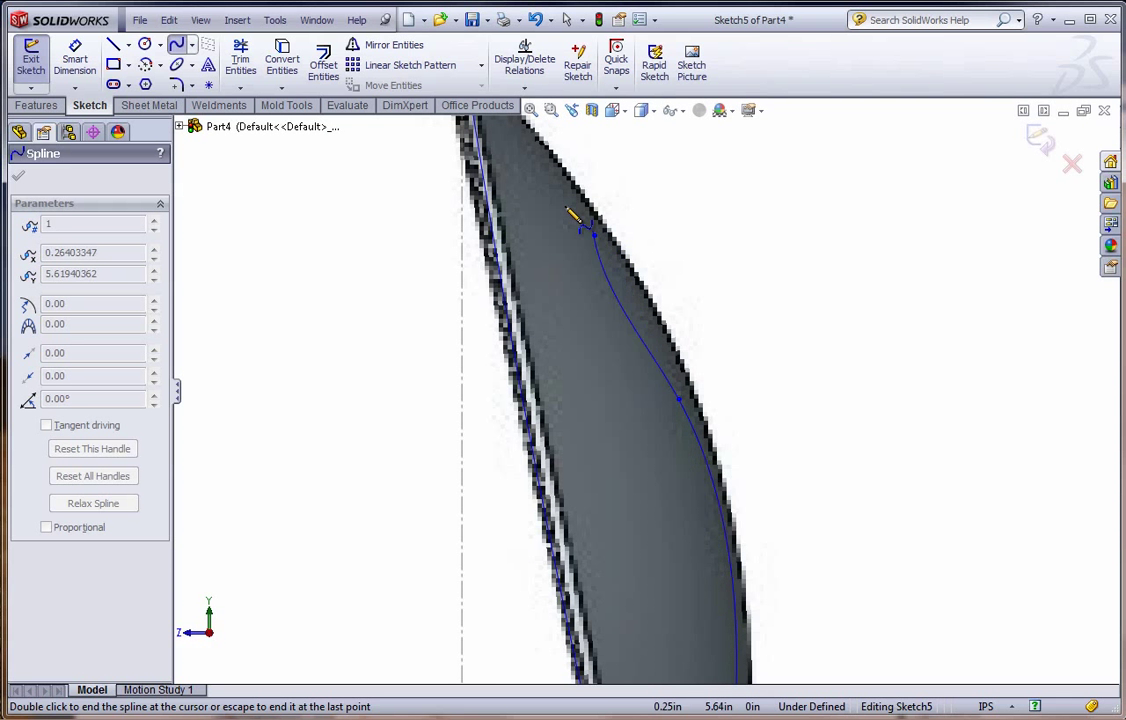
scroll(570, 222, "down", 3)
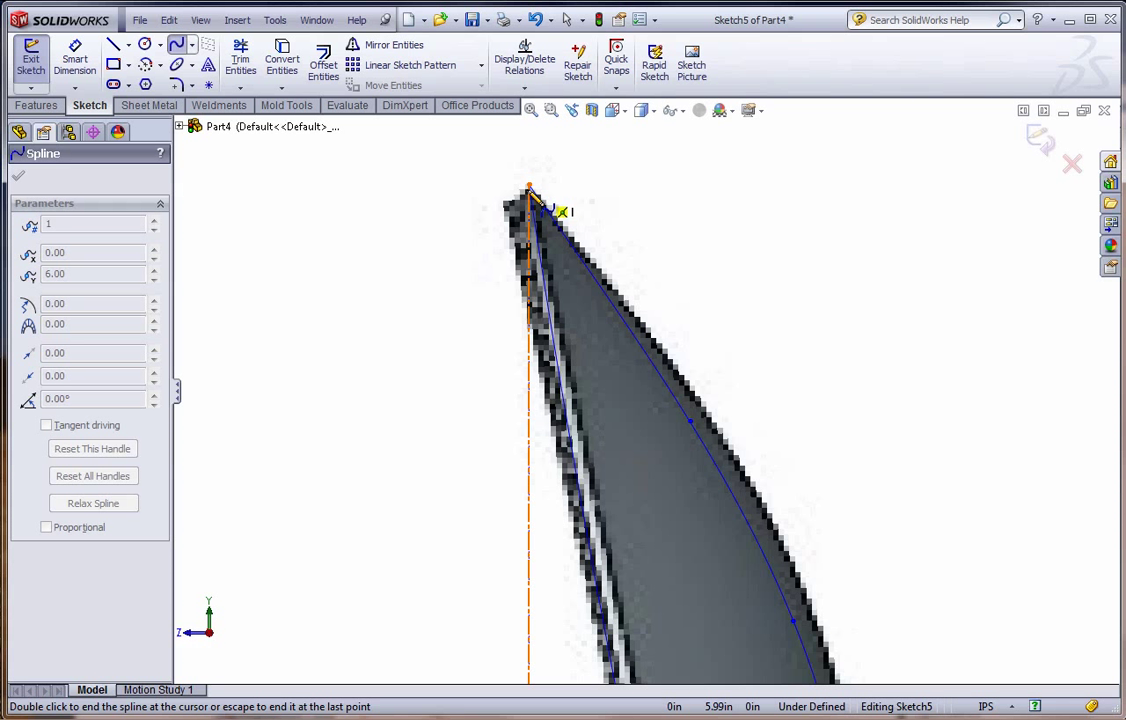
left_click(530, 190)
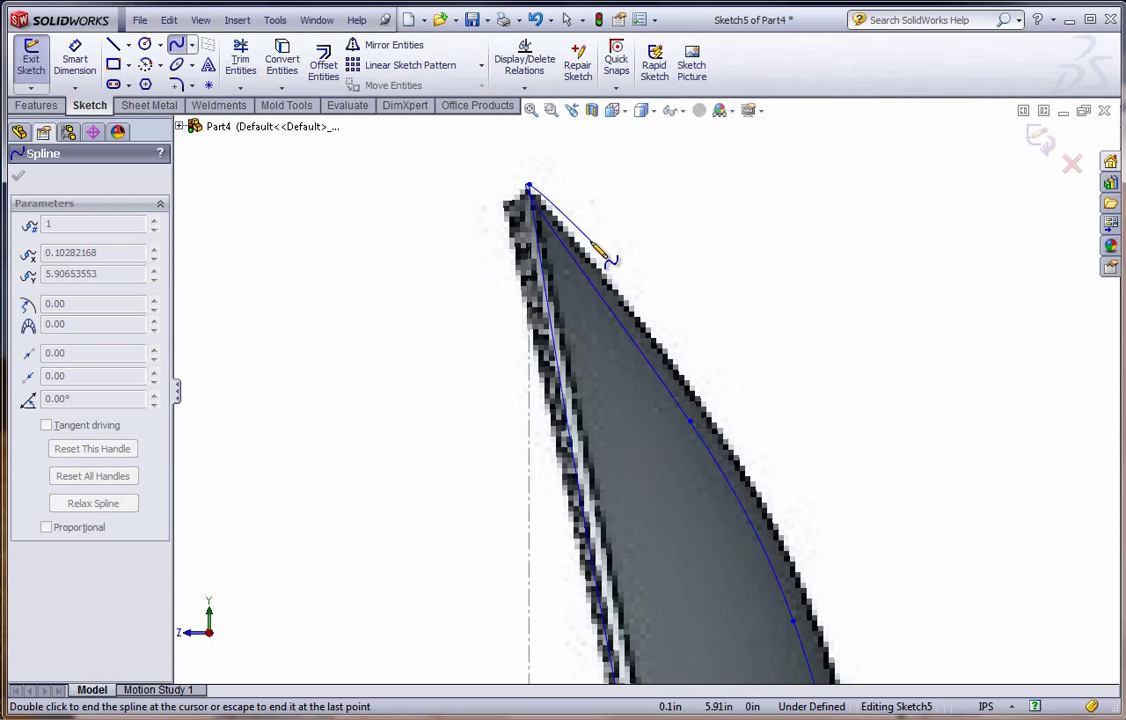
End the side-view path spline at its last point at the tip, check it along the picture, and exit the sketch.
key("Escape")
scroll(718, 522, "up", 4)
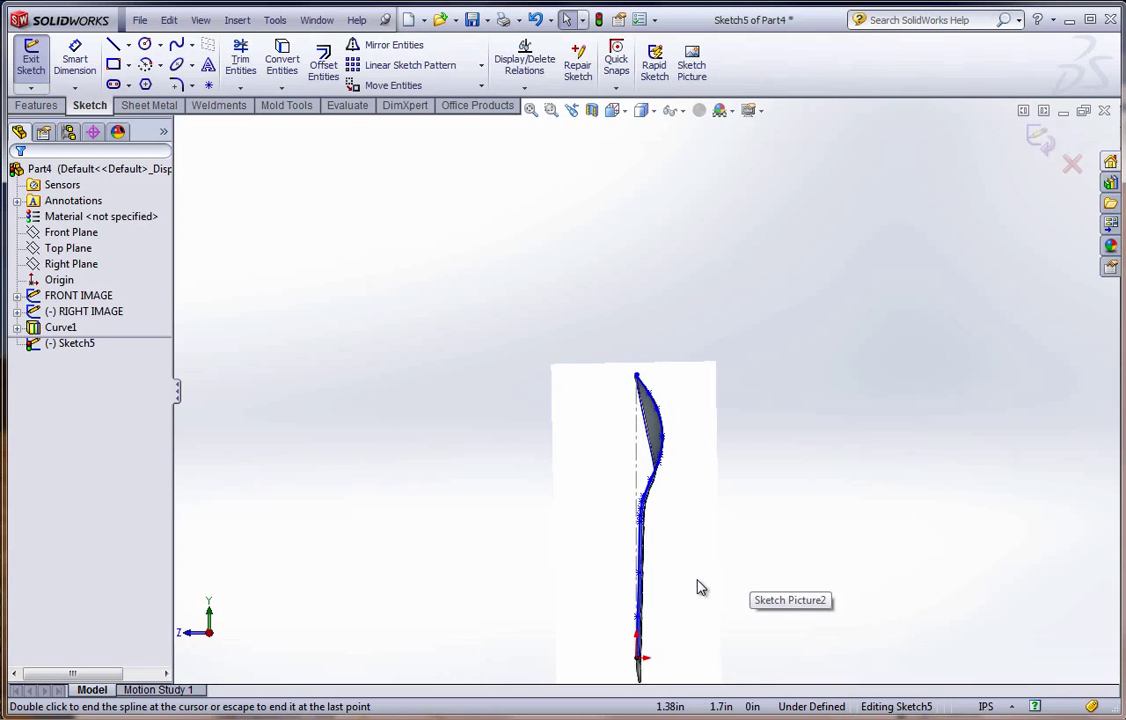
scroll(720, 520, "down", 5)
scroll(682, 500, "up", 4)
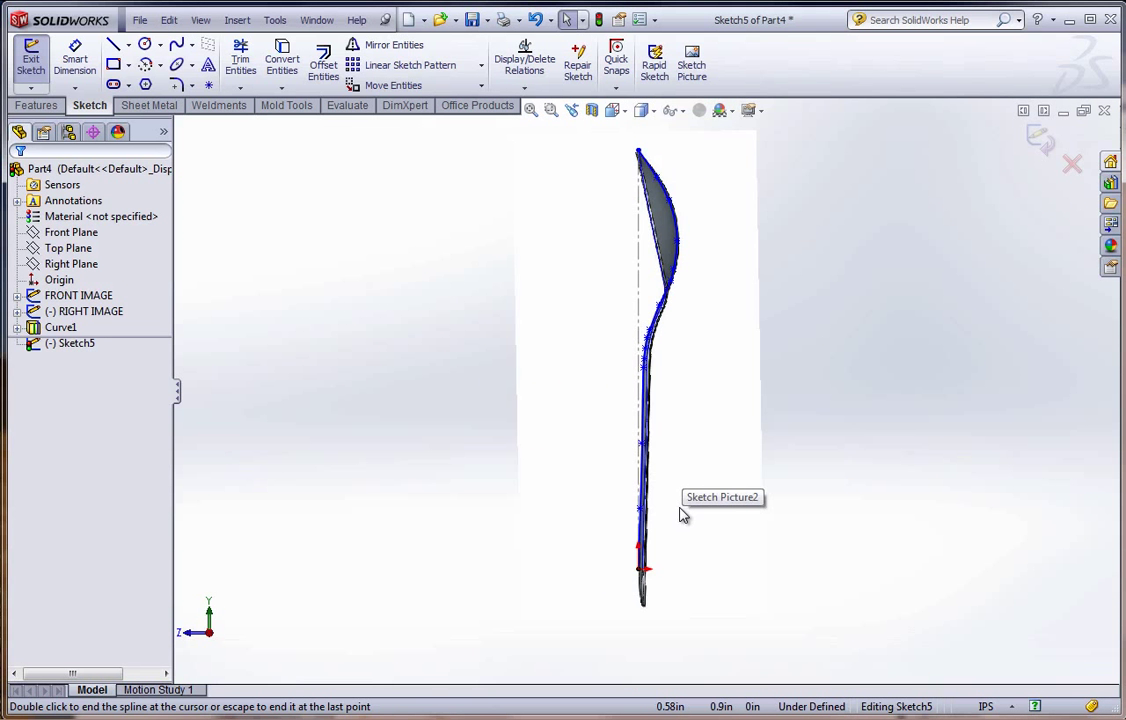
scroll(660, 545, "down", 5)
scroll(657, 553, "up", 4)
key("Escape")
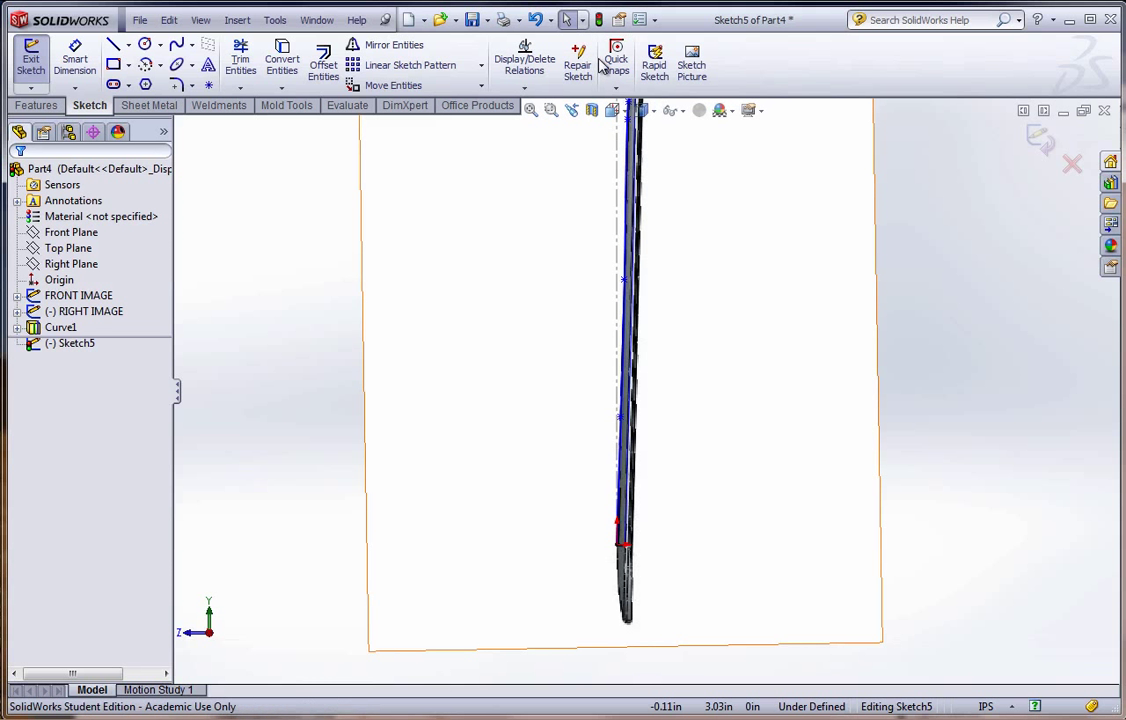
scroll(617, 548, "down", 5)
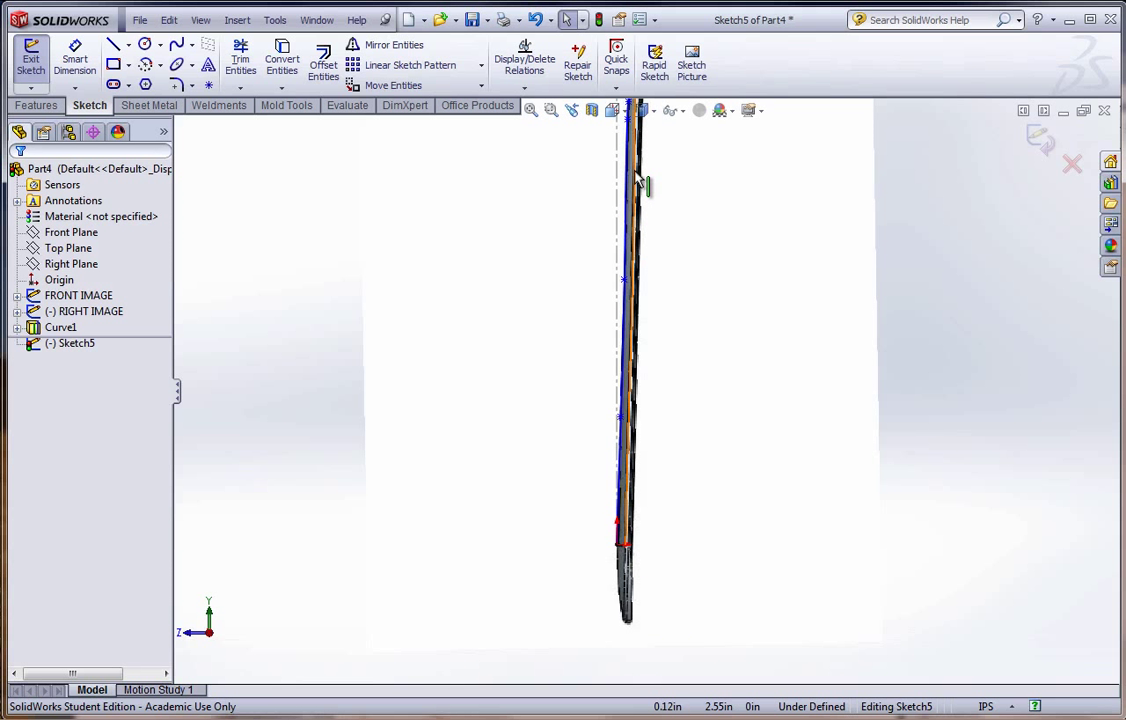
left_click(598, 20)
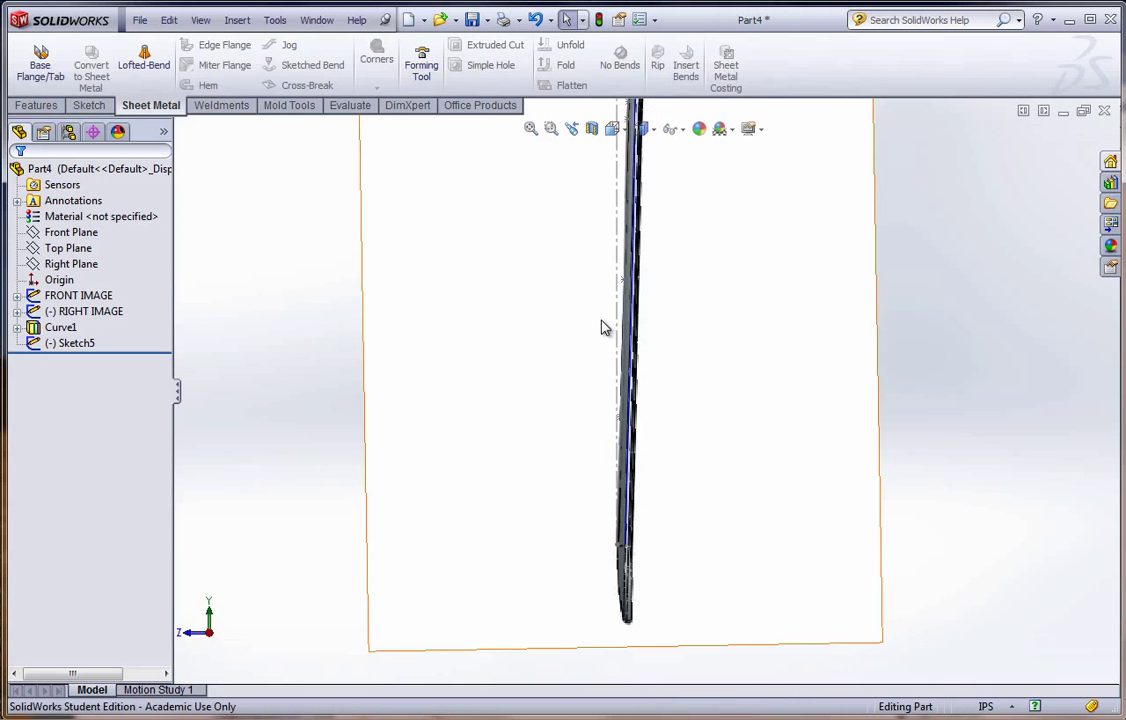
Hide the FRONT IMAGE and RIGHT IMAGE sketches so only the projected curve and the path spline are displayed.
mouse_move(630, 407)
middle_mouse_down()
mouse_move(616, 407)
mouse_move(678, 447)
mouse_move(698, 432)
mouse_move(646, 266)
mouse_move(583, 412)
mouse_move(557, 352)
mouse_move(585, 405)
middle_mouse_up()
left_click(75, 297)
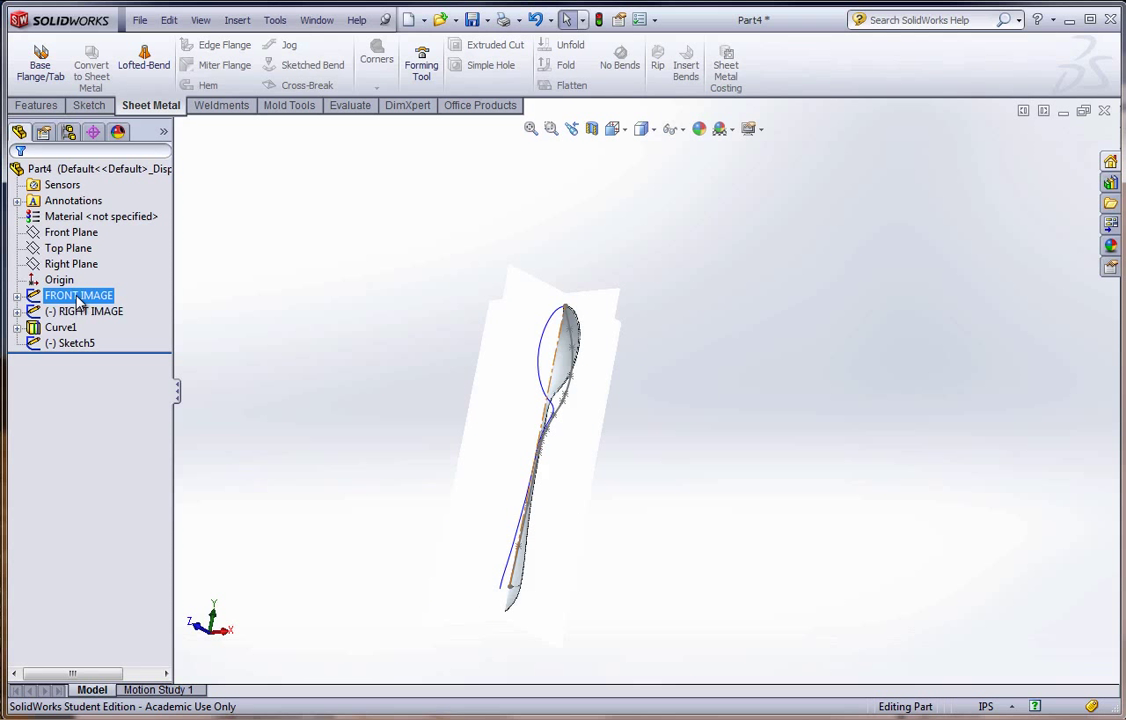
right_click(78, 305)
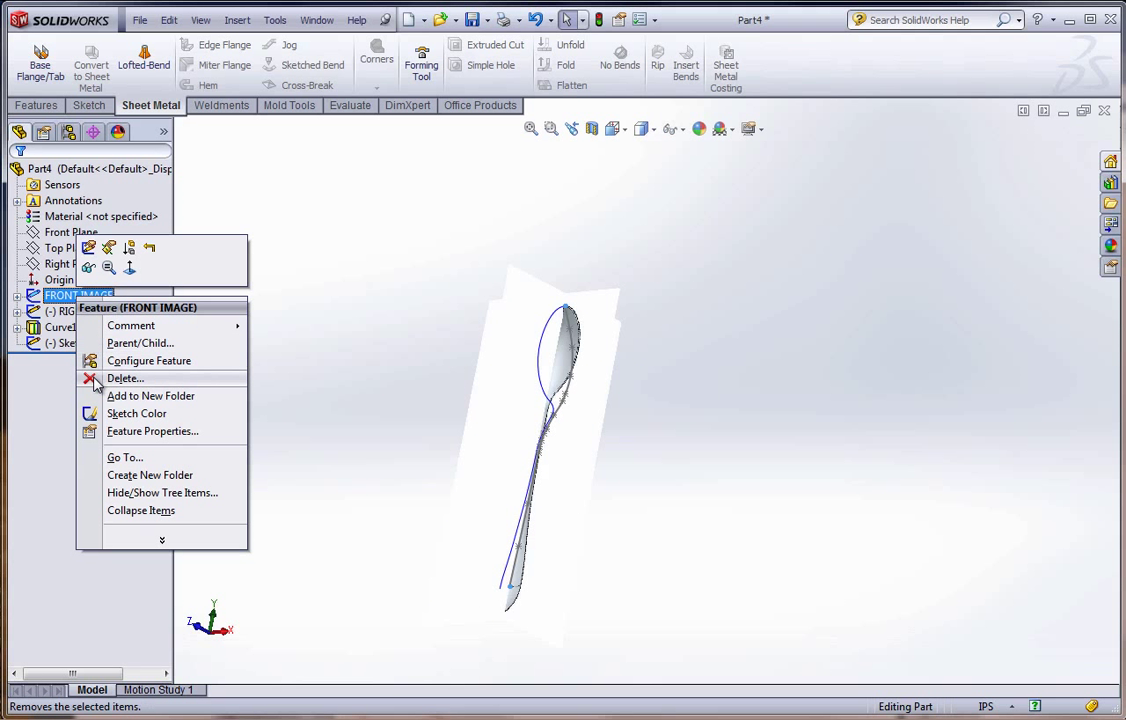
left_click(89, 273)
right_click(75, 313)
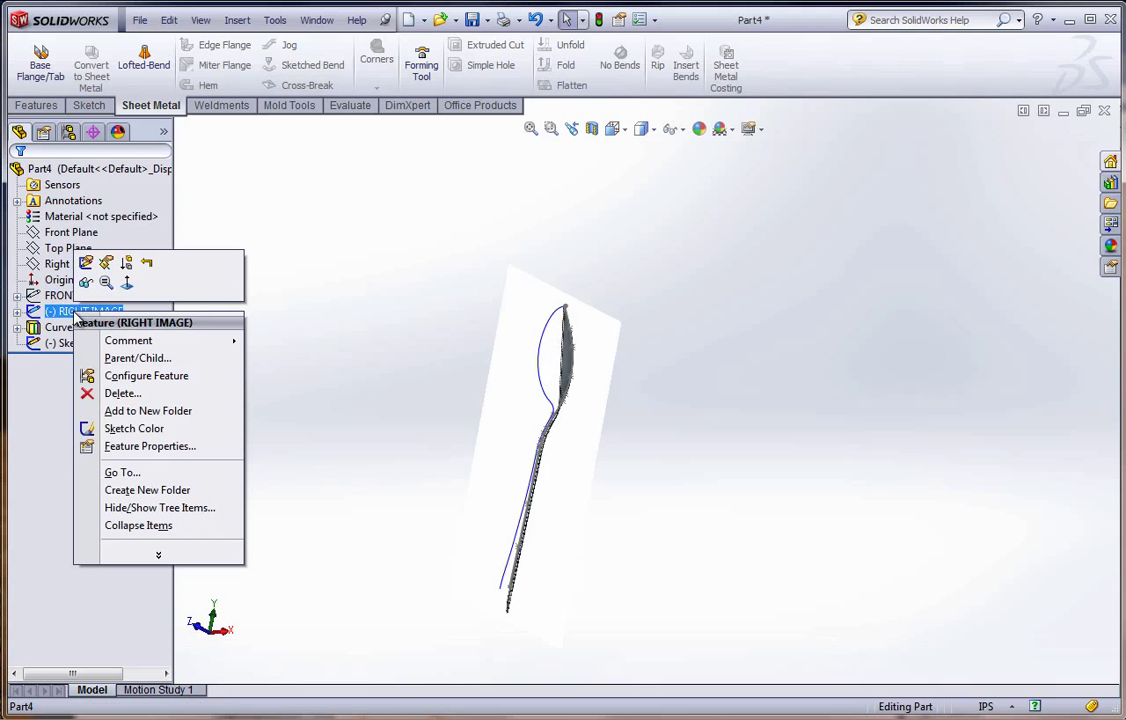
left_click(86, 284)
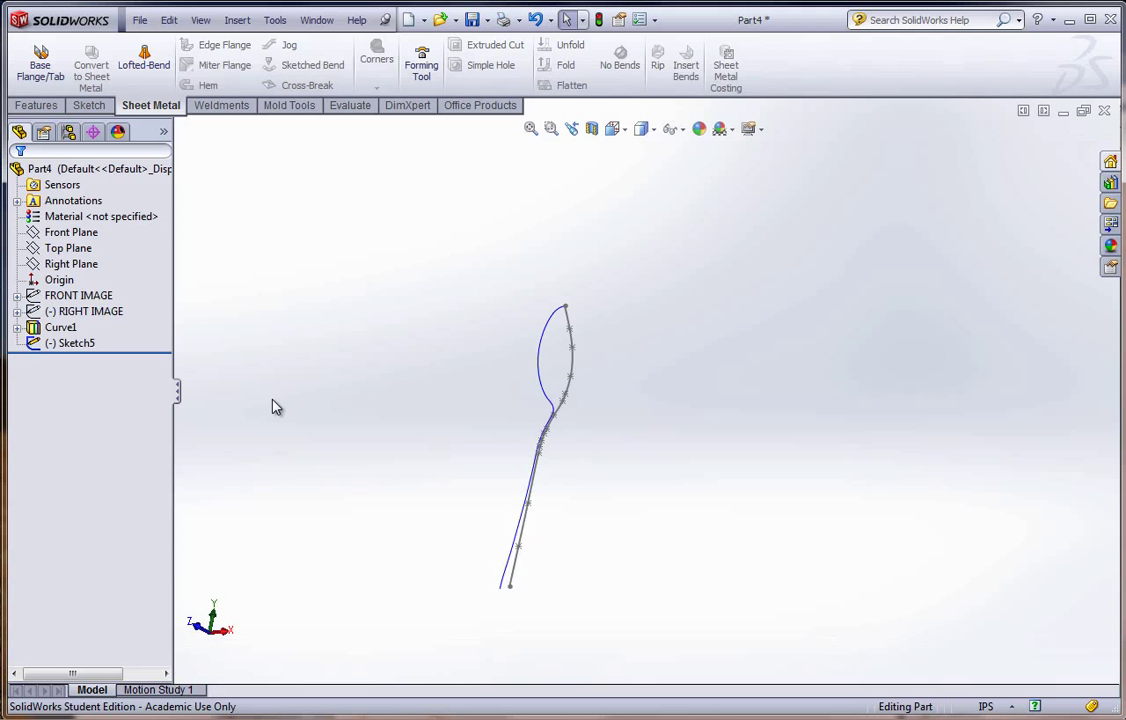
On the Top Plane, sketch a three-point spline from near the guide curve's handle end through the origin to about X 0.32, Y 0.02 in.
middle_click_drag(410, 434, 414, 374)
scroll(510, 485, "down", 1)
scroll(664, 393, "down", 4)
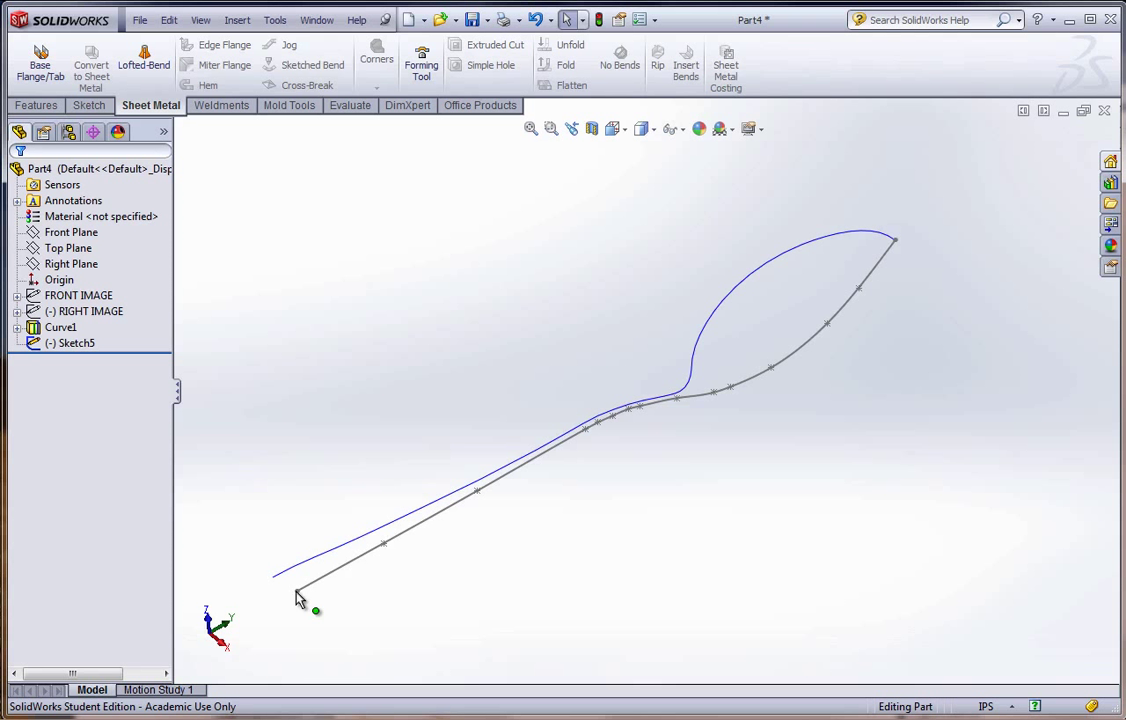
left_click(68, 248)
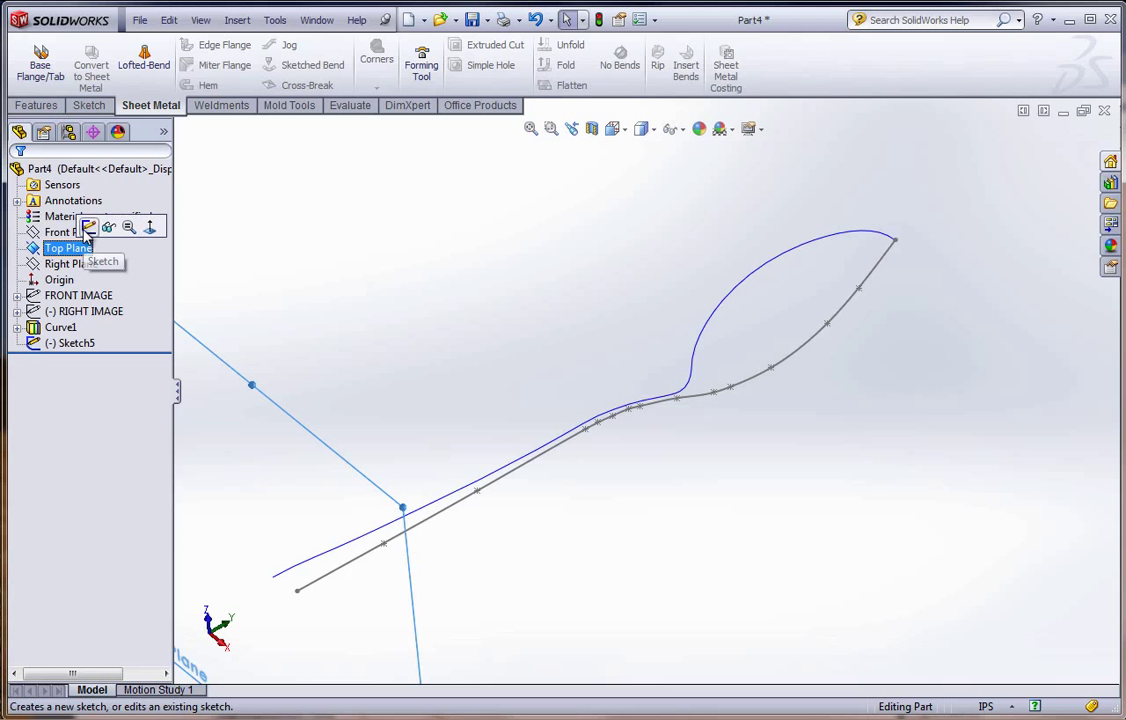
left_click(88, 228)
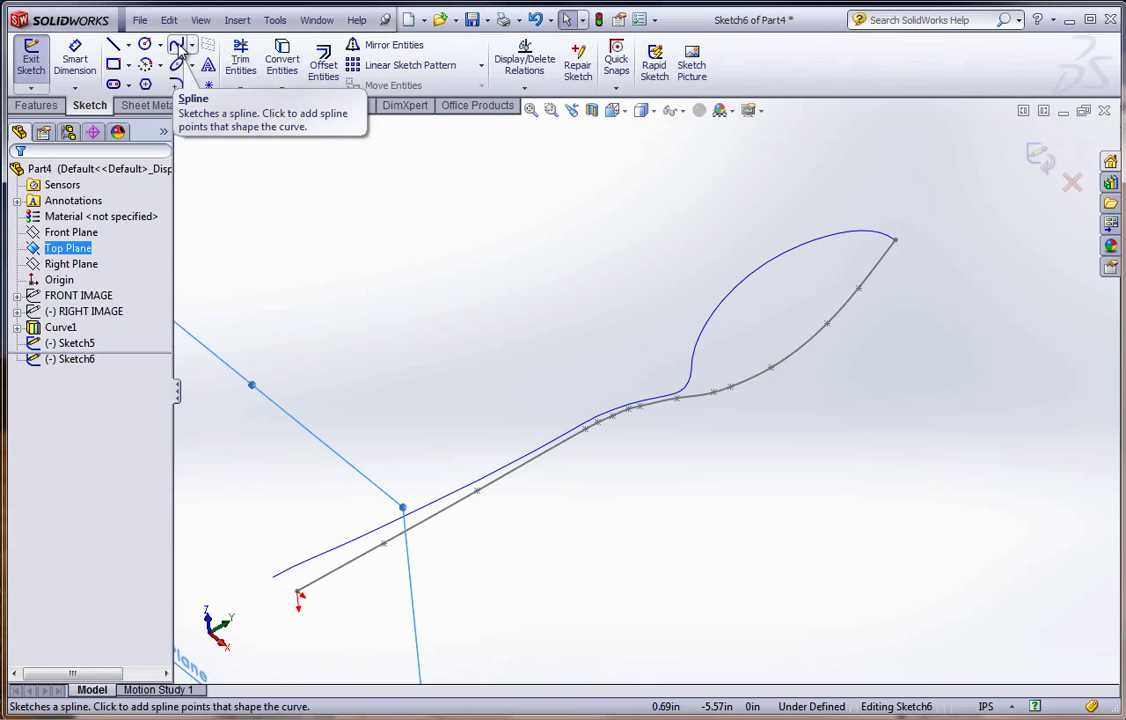
left_click(178, 48)
scroll(330, 560, "down", 5)
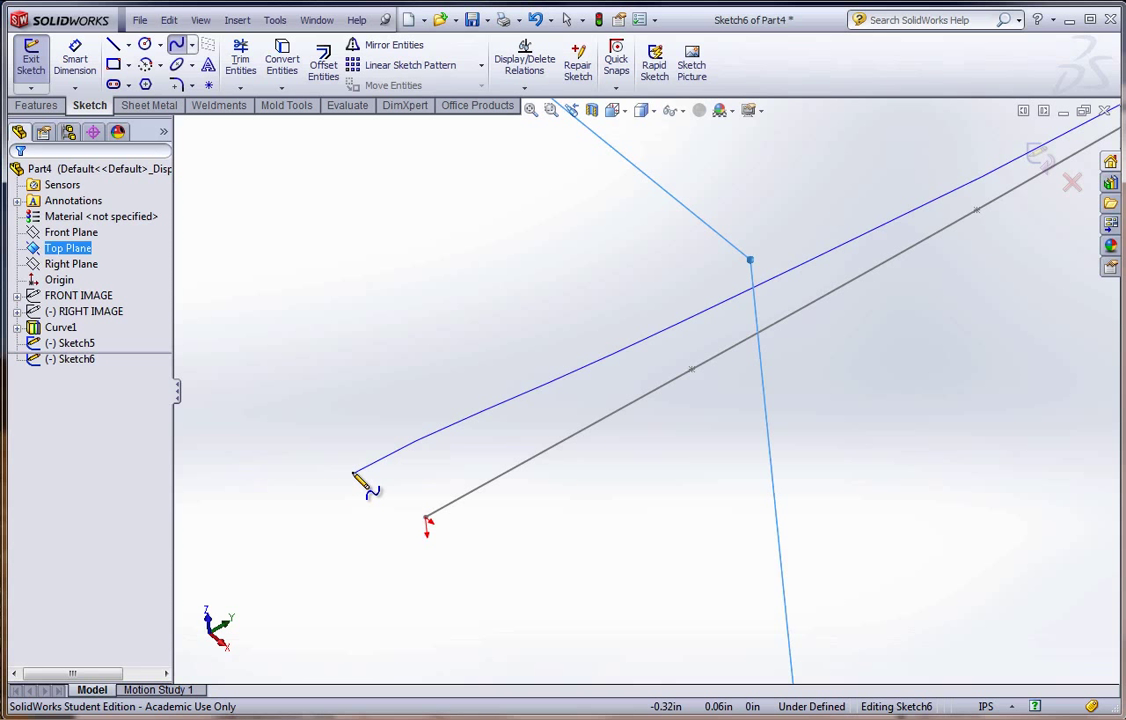
left_click(350, 476)
double_click(427, 516)
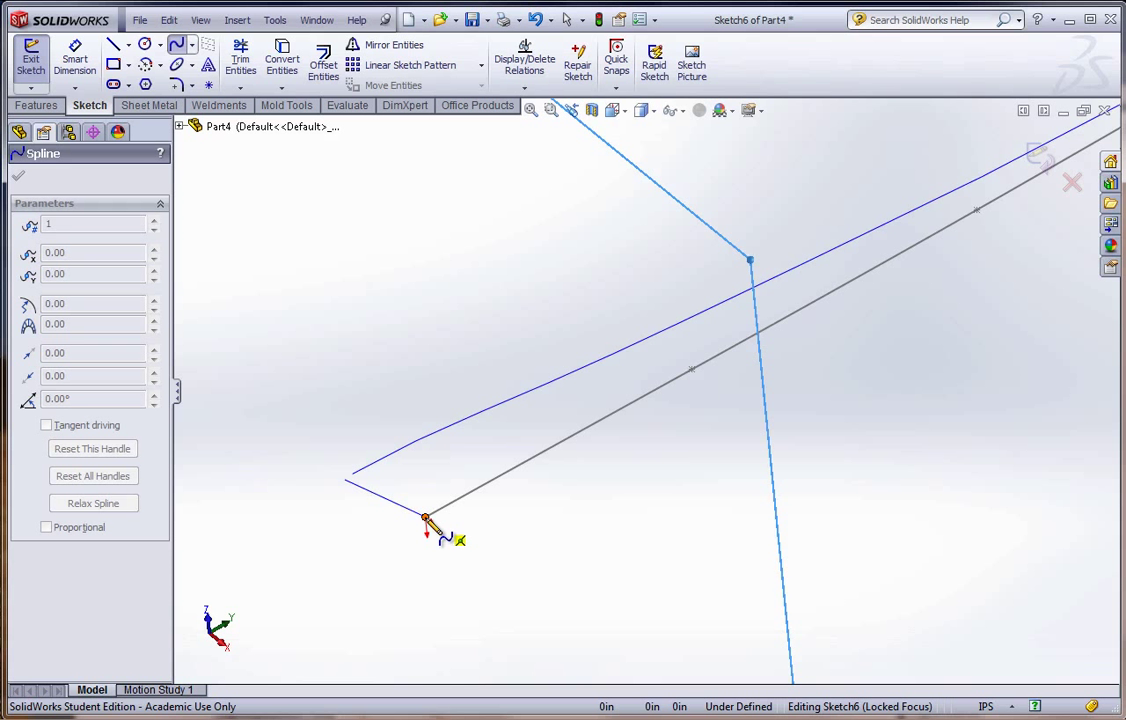
left_click(427, 519)
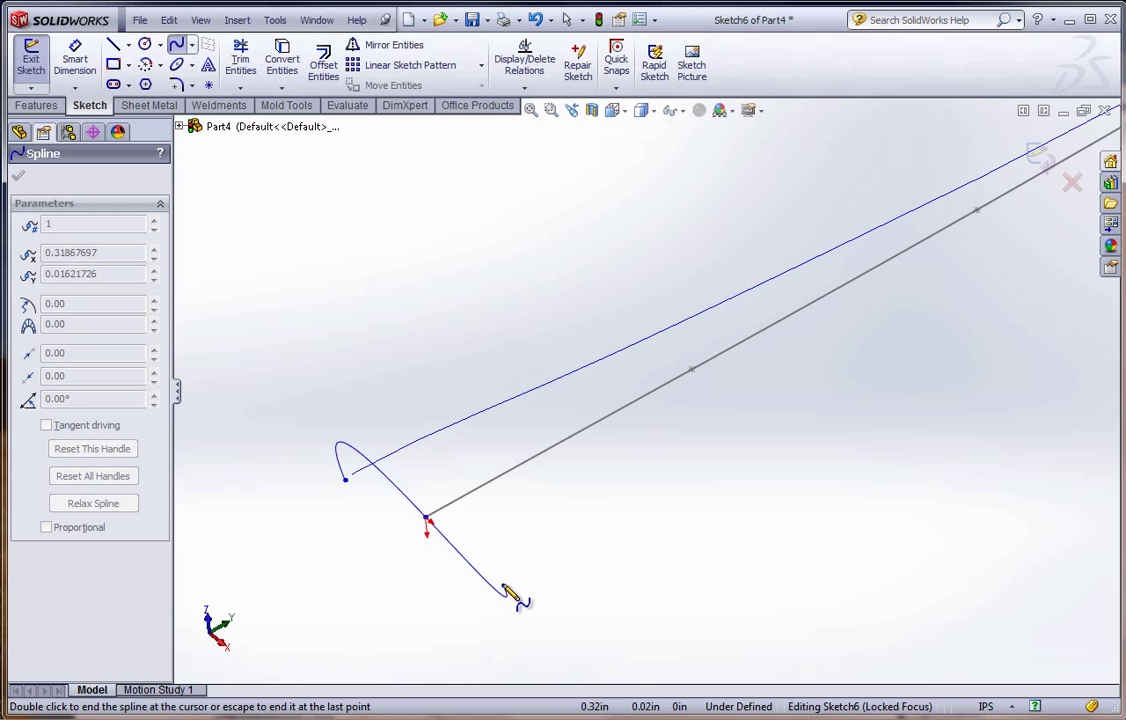
double_click(504, 588)
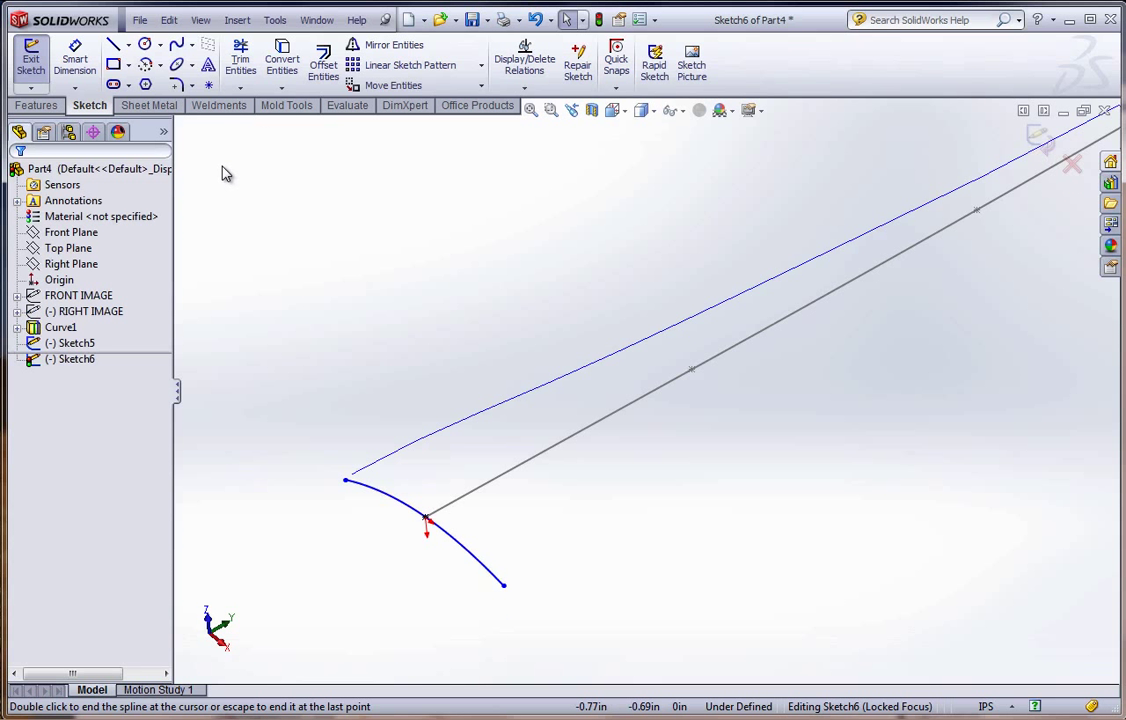
Draw a vertical construction centerline about 0.33 in long from the origin in the profile sketch.
left_click(128, 45)
left_click(160, 80)
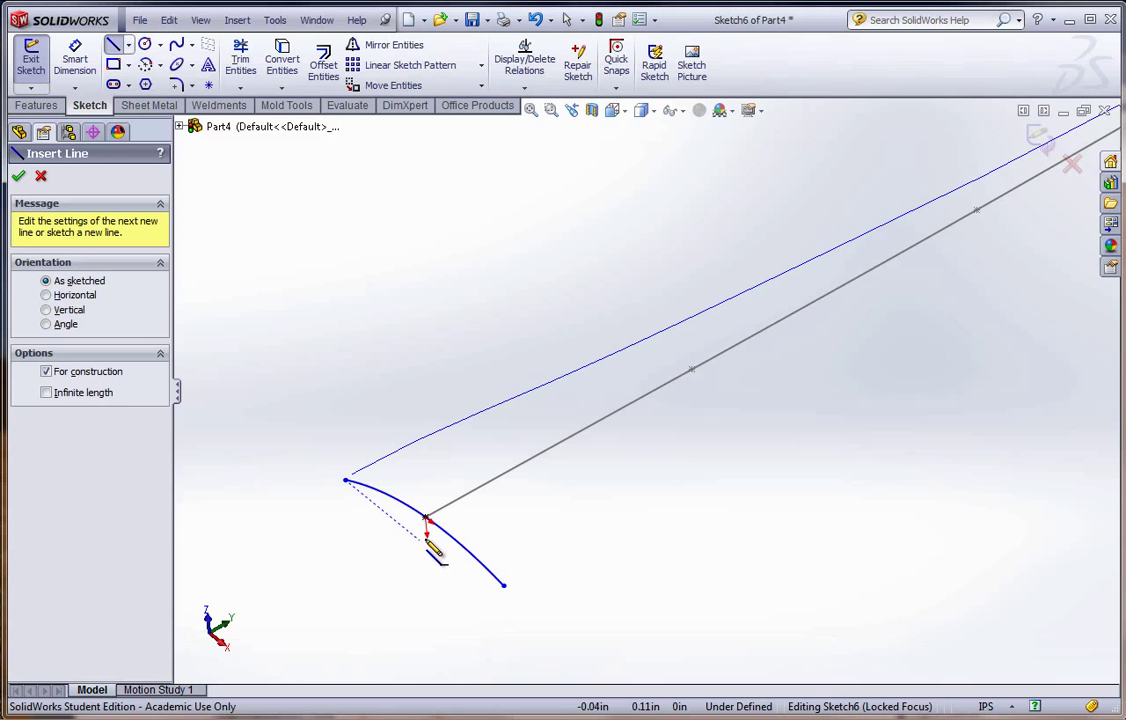
left_click(425, 518)
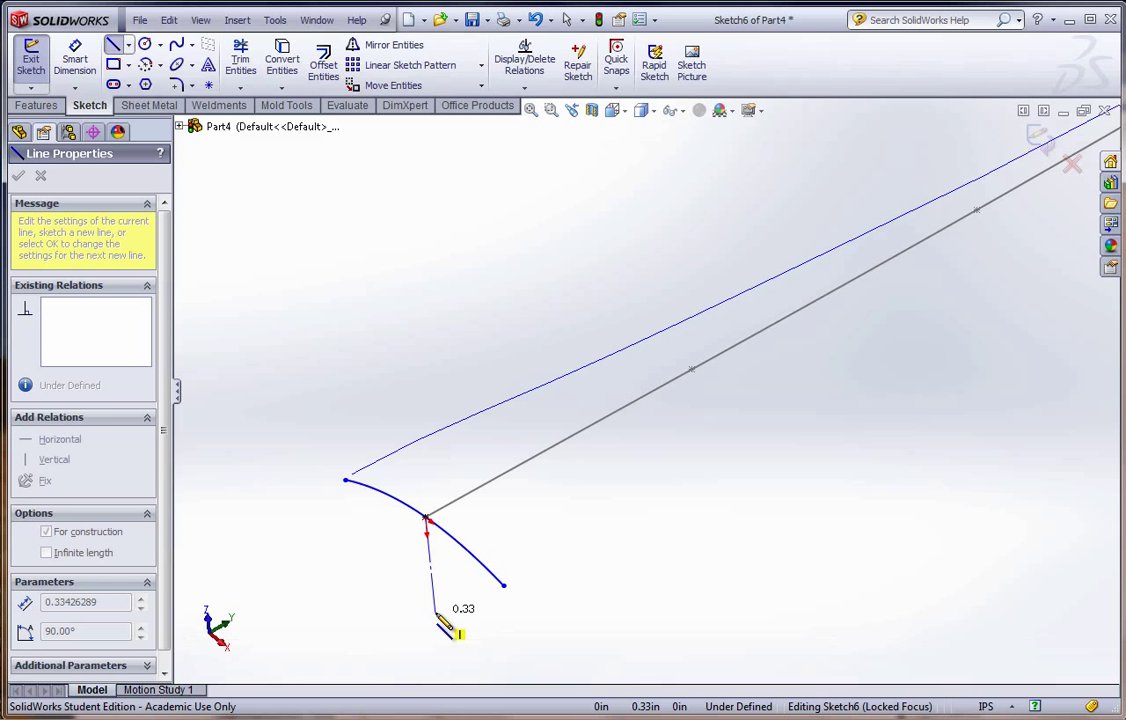
left_click(435, 612)
key("Escape")
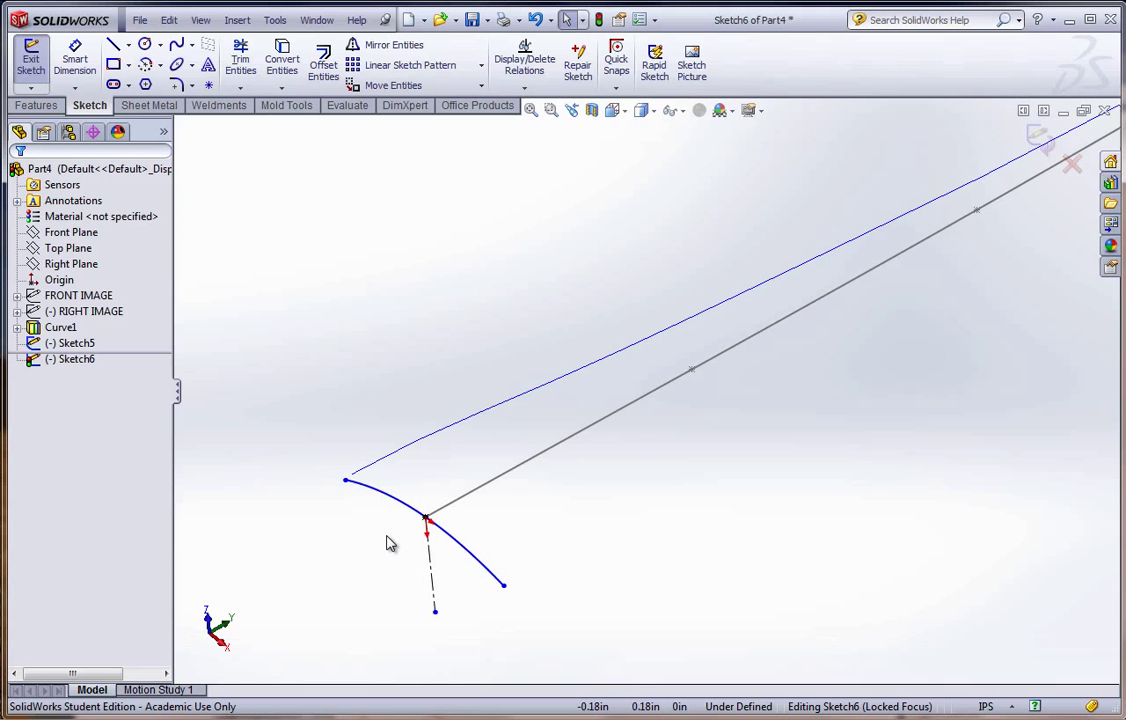
Make the profile spline's two endpoints symmetric about the centerline.
left_click(346, 482)
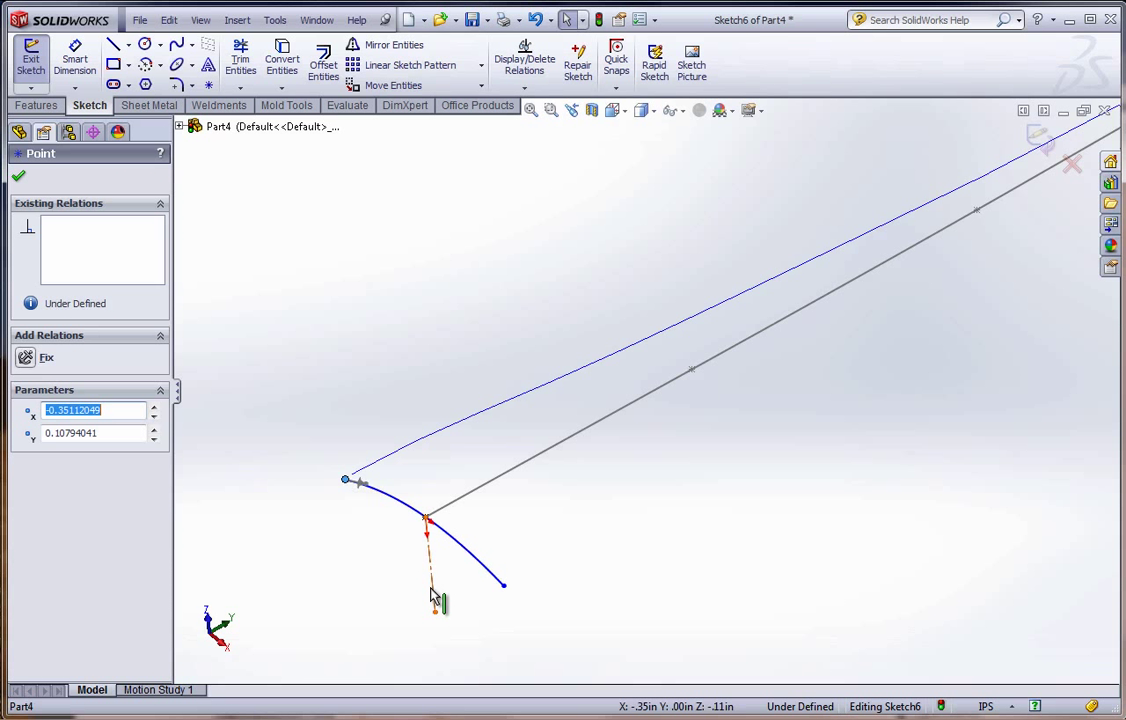
left_click(434, 598, "ctrl")
left_click(504, 587, "ctrl")
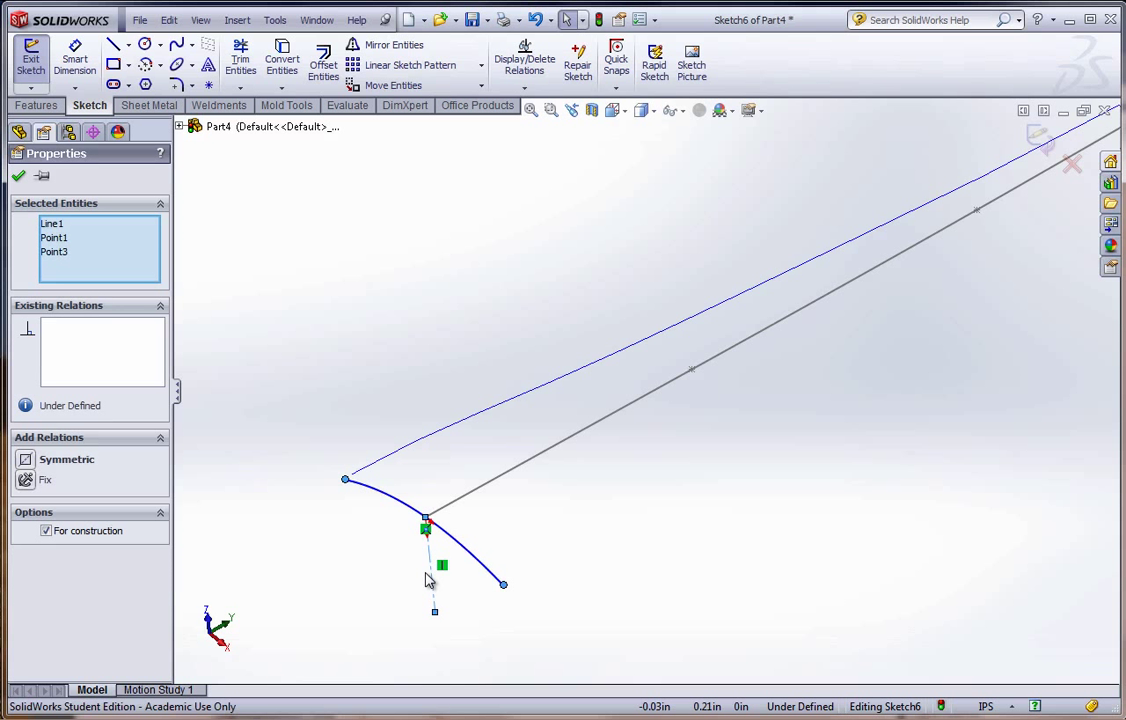
left_click(27, 460)
left_click(18, 176)
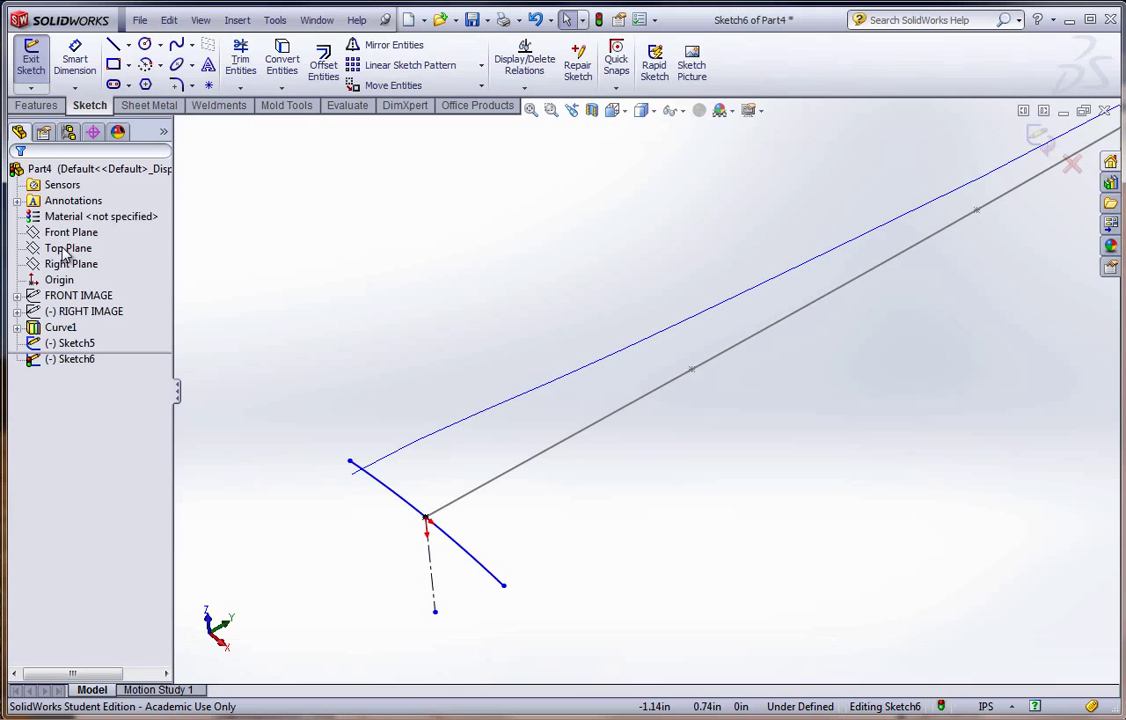
Add a Pierce relation between the profile spline's endpoint nearest the guide curve and the projected curve.
scroll(368, 460, "down", 1)
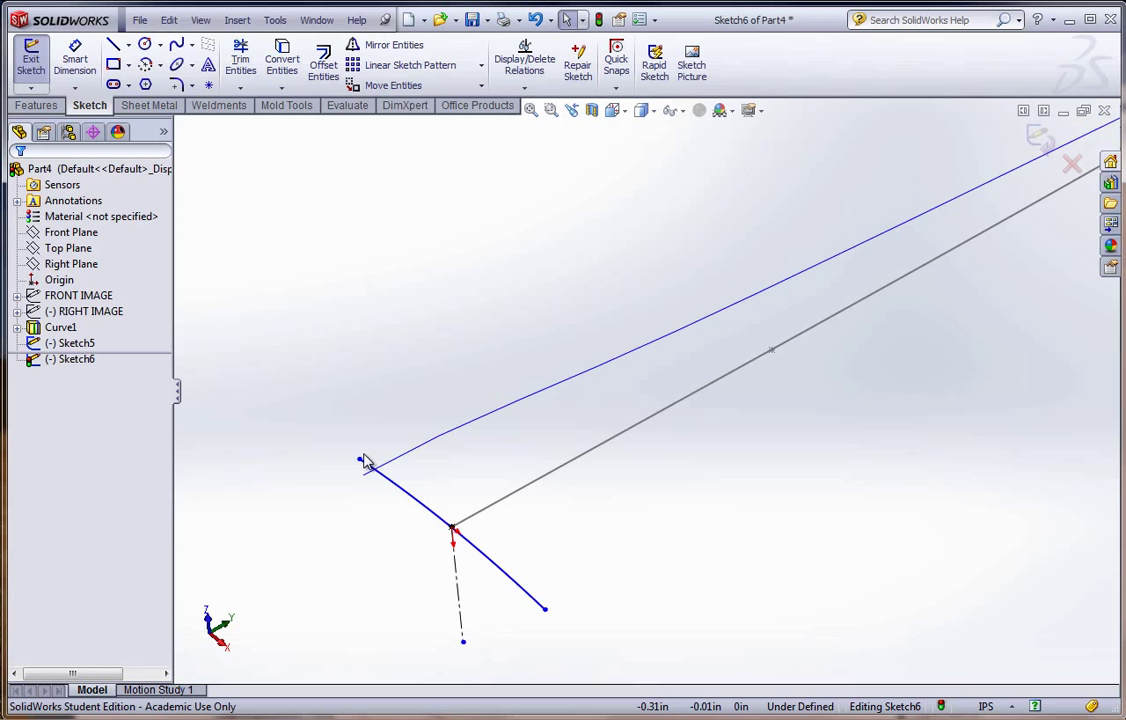
left_click(360, 461)
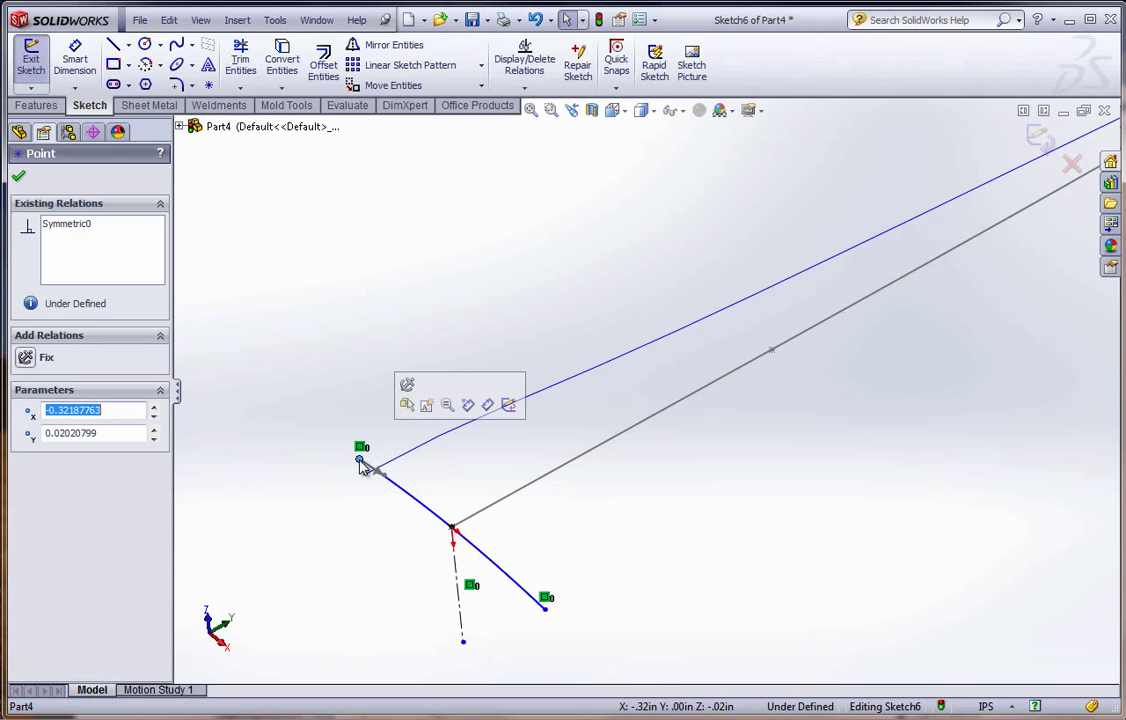
left_click(423, 453, "ctrl")
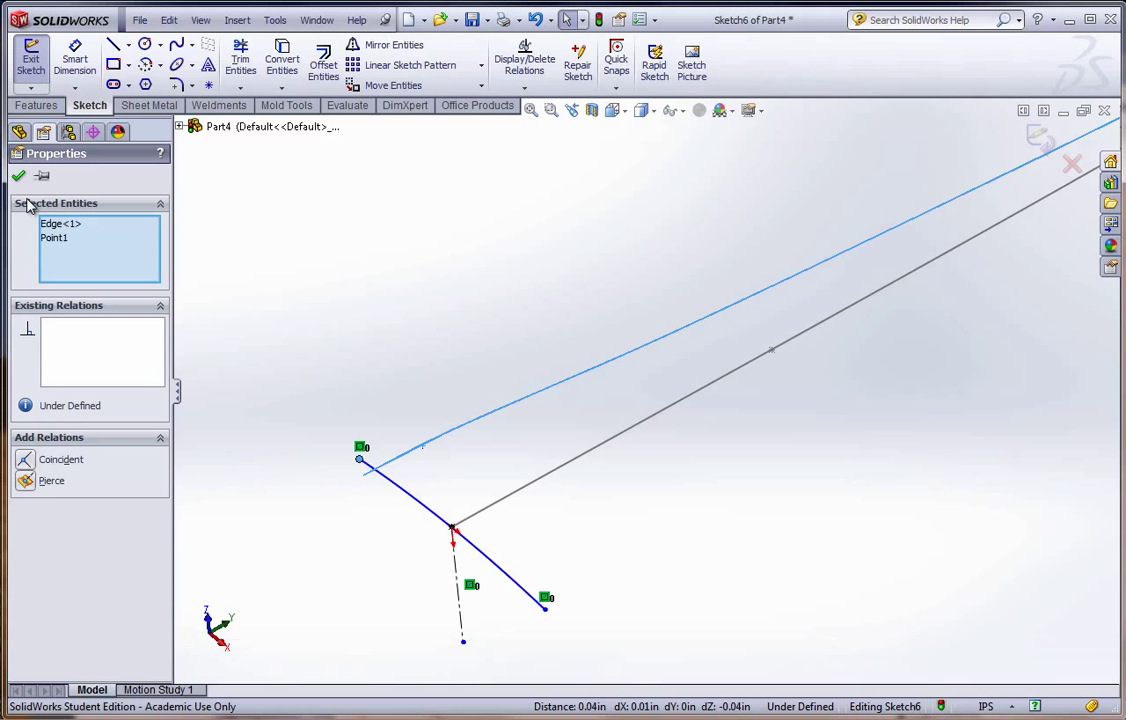
left_click(35, 480)
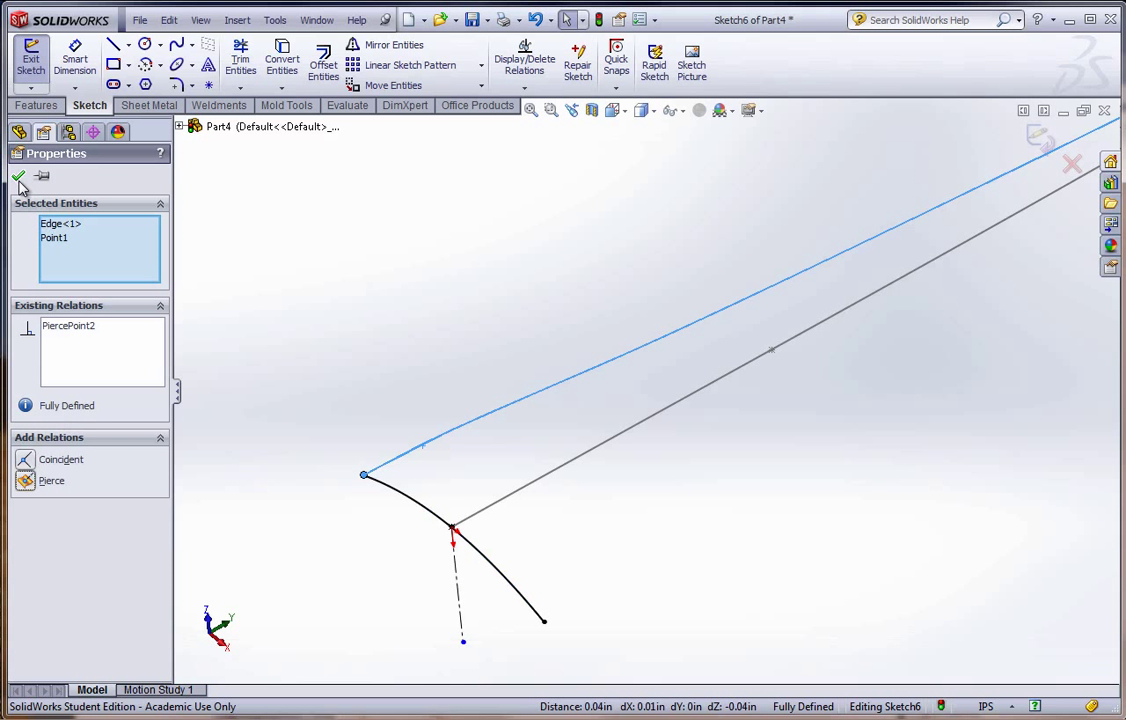
left_click(19, 178)
Check the profile against the full path and guide curve, and exit the profile sketch.
key("z")
key("z")
key("z")
key("z")
key("z")
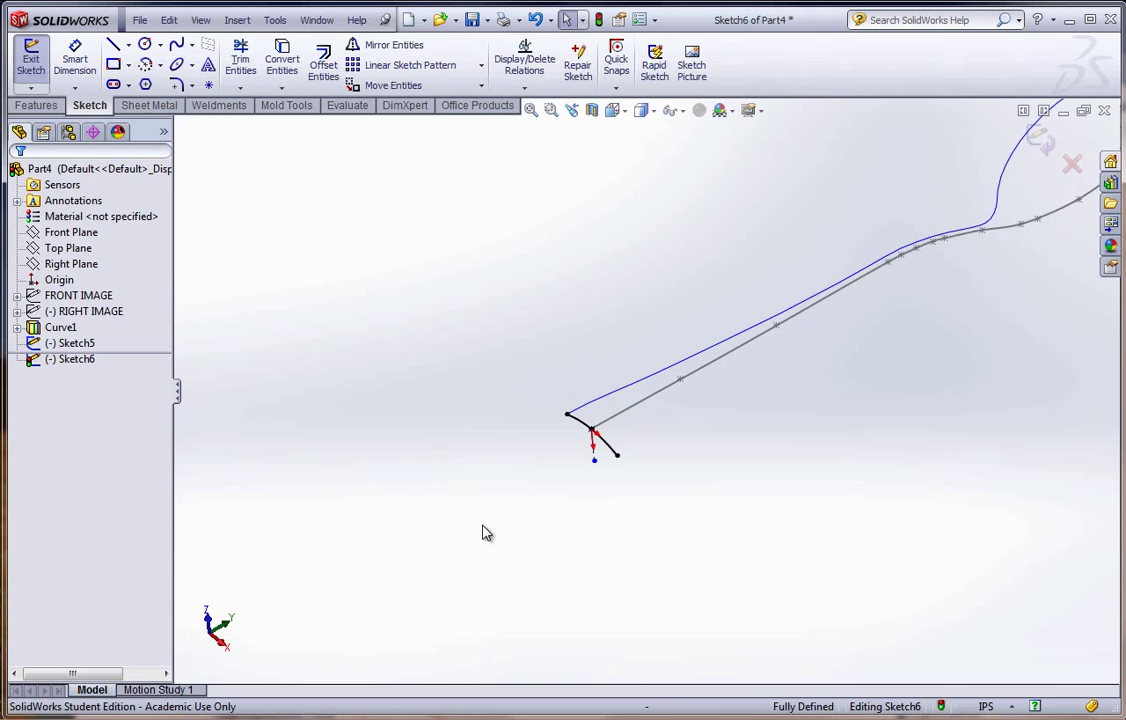
scroll(485, 532, "up", 2)
scroll(998, 231, "down", 2)
mouse_move(768, 357)
middle_mouse_down()
mouse_move(771, 344)
mouse_move(432, 520)
middle_mouse_up()
double_click(473, 577)
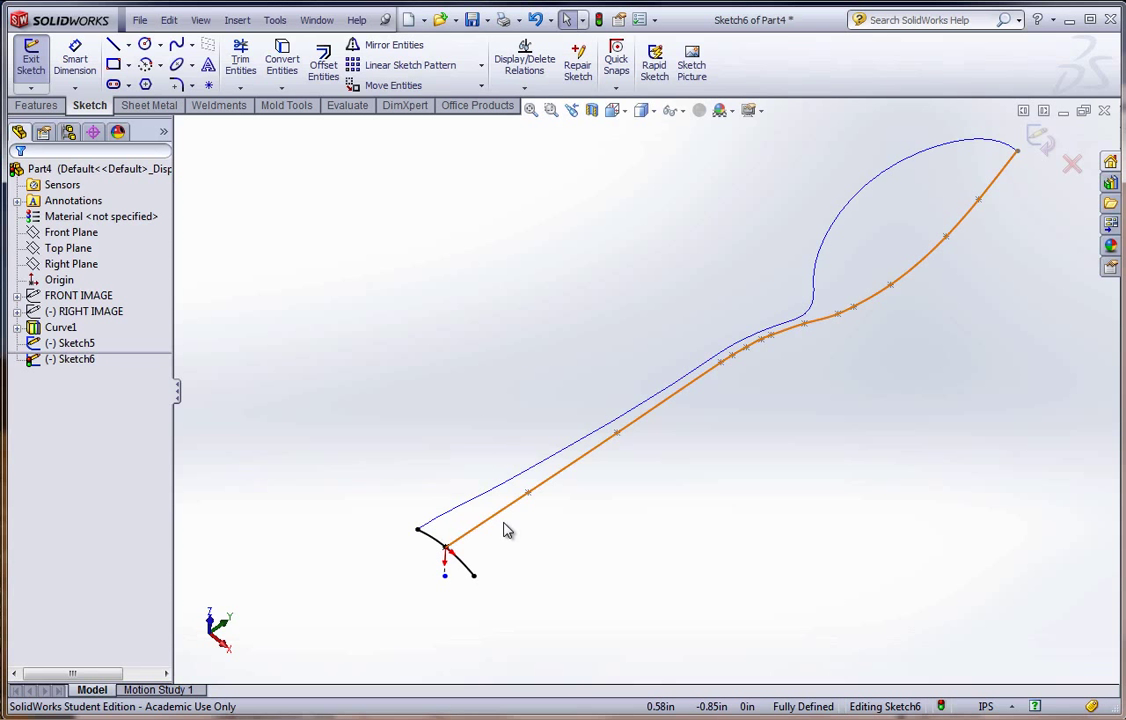
left_click(599, 20)
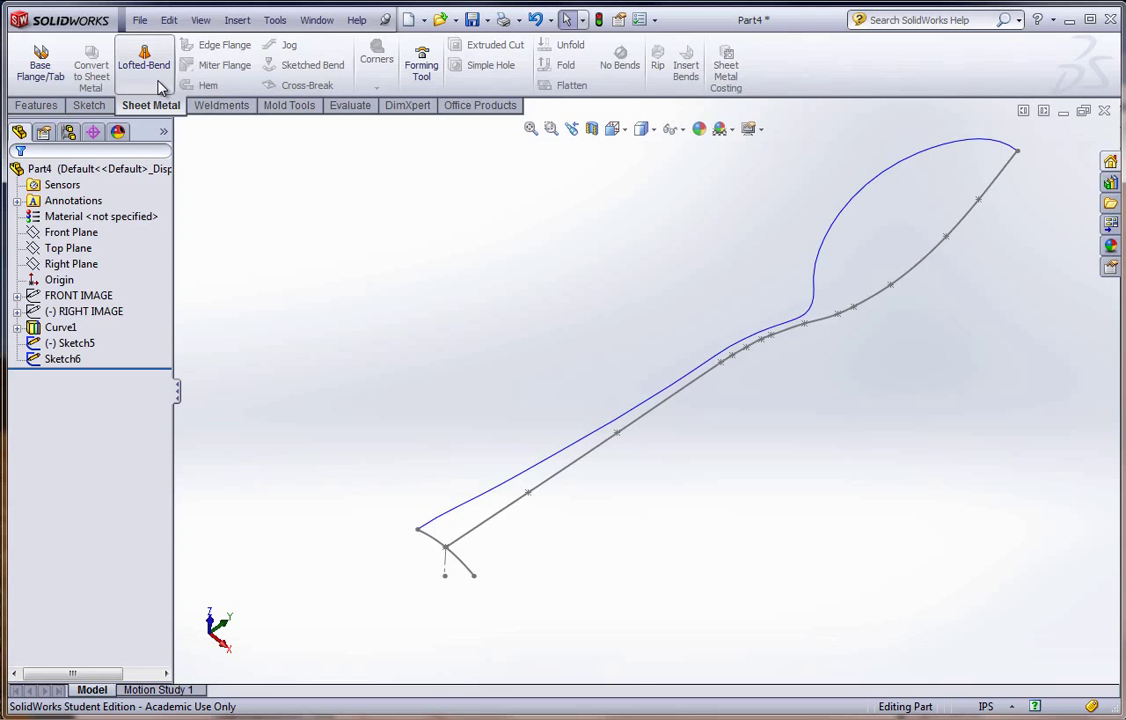
Add the Surfaces tool set to the CommandManager and display its tools.
right_click(303, 113)
left_click(322, 151)
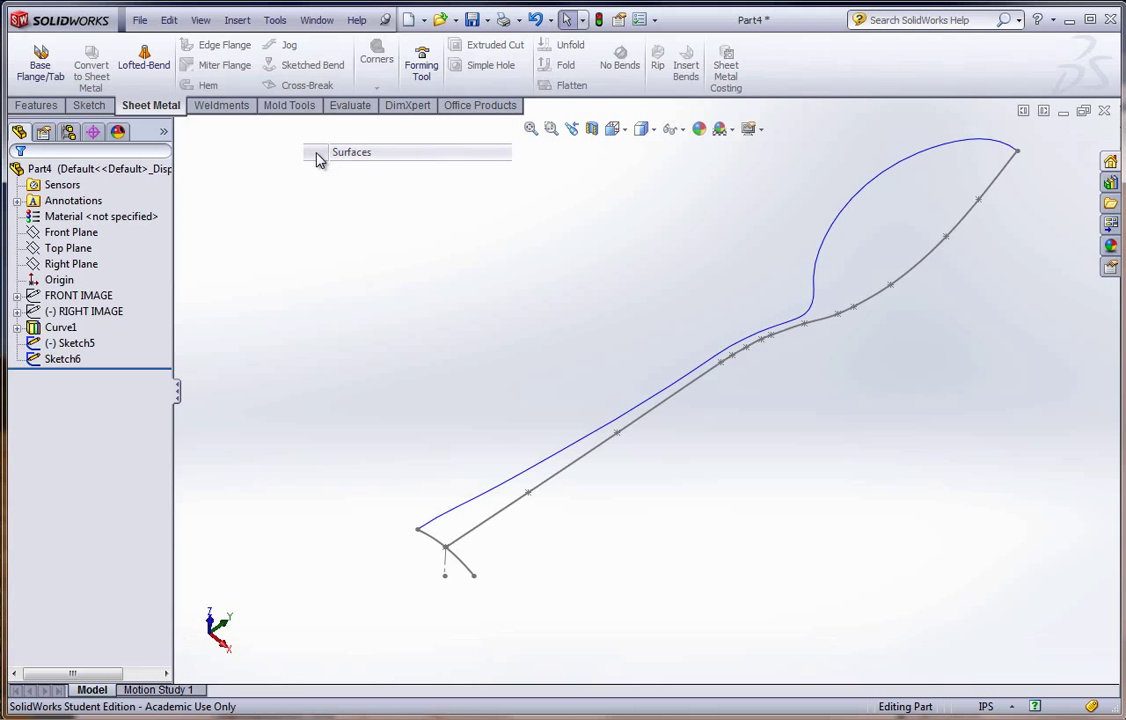
left_click(143, 104)
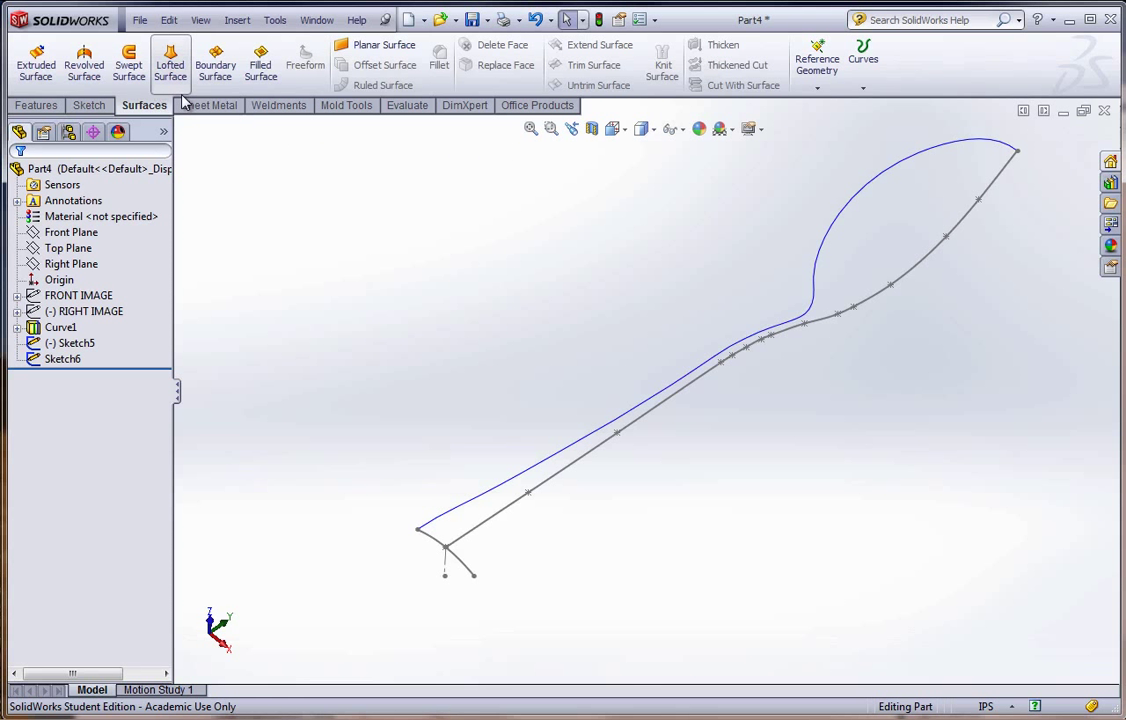
Create a swept surface from the Sketch6 profile along the Sketch5 path, using the projected Curve1 as guide curve.
left_click(130, 66)
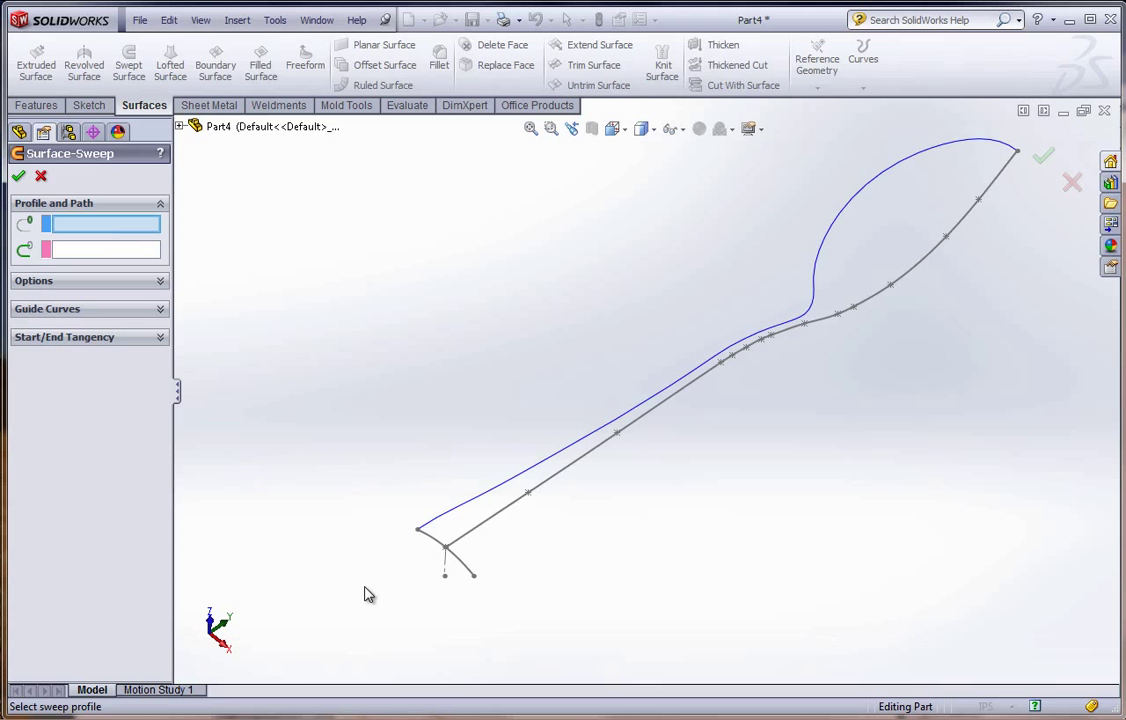
left_click(465, 568)
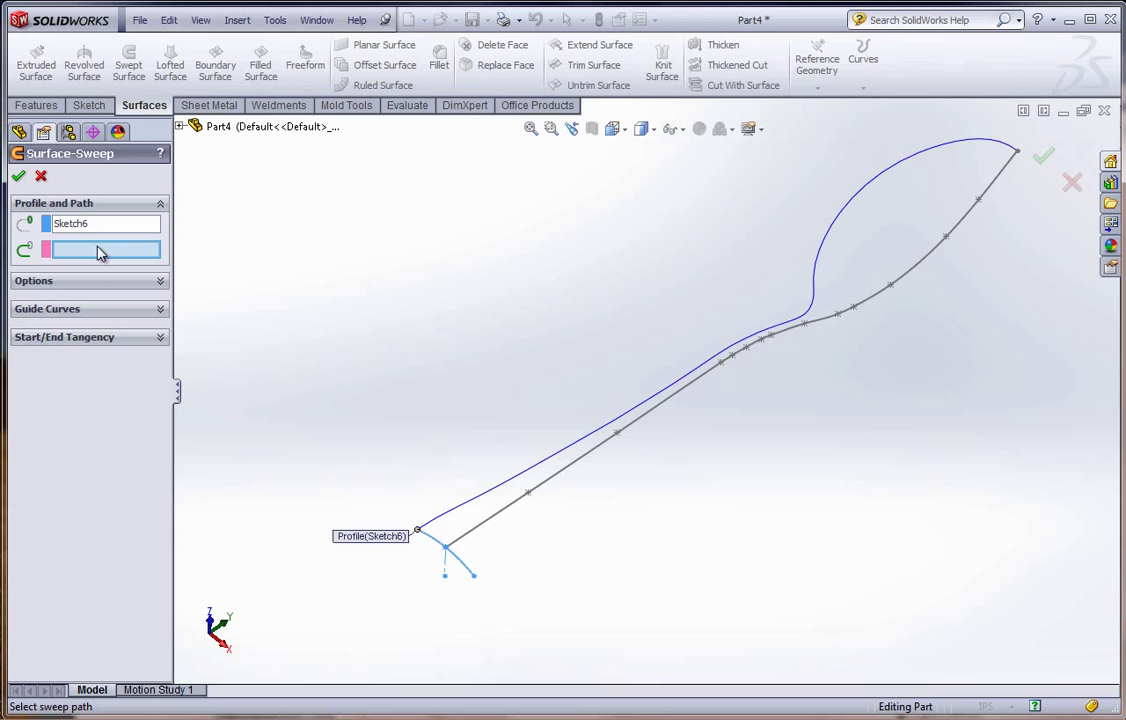
left_click(505, 520)
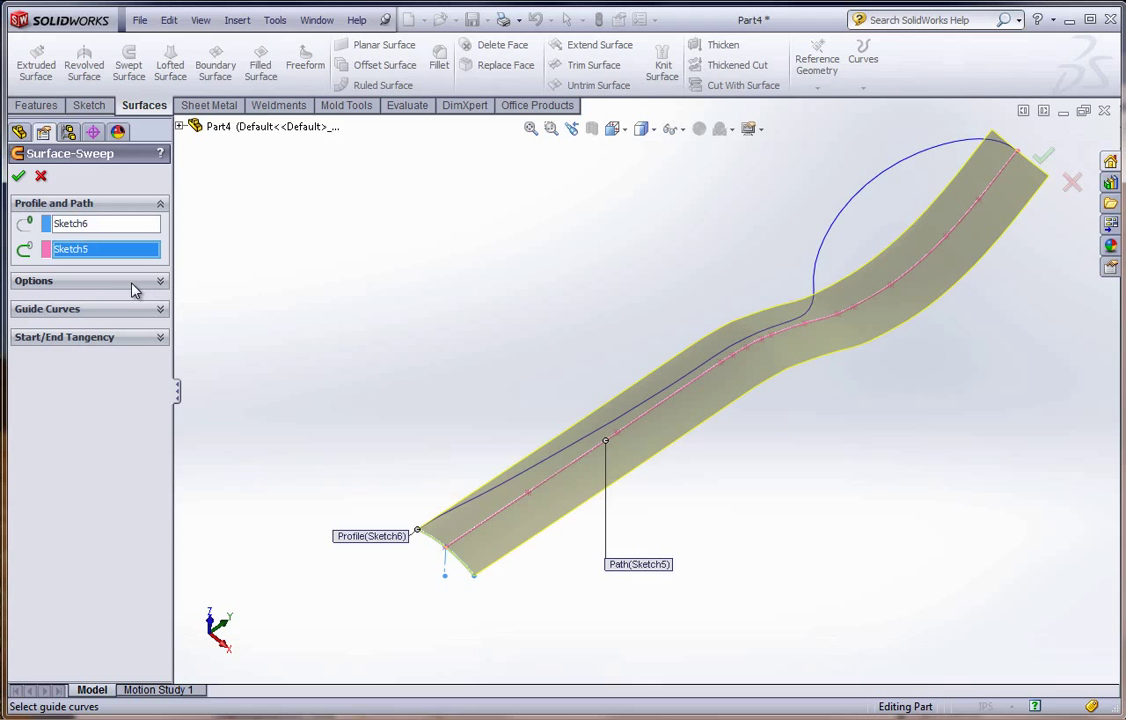
left_click(93, 318)
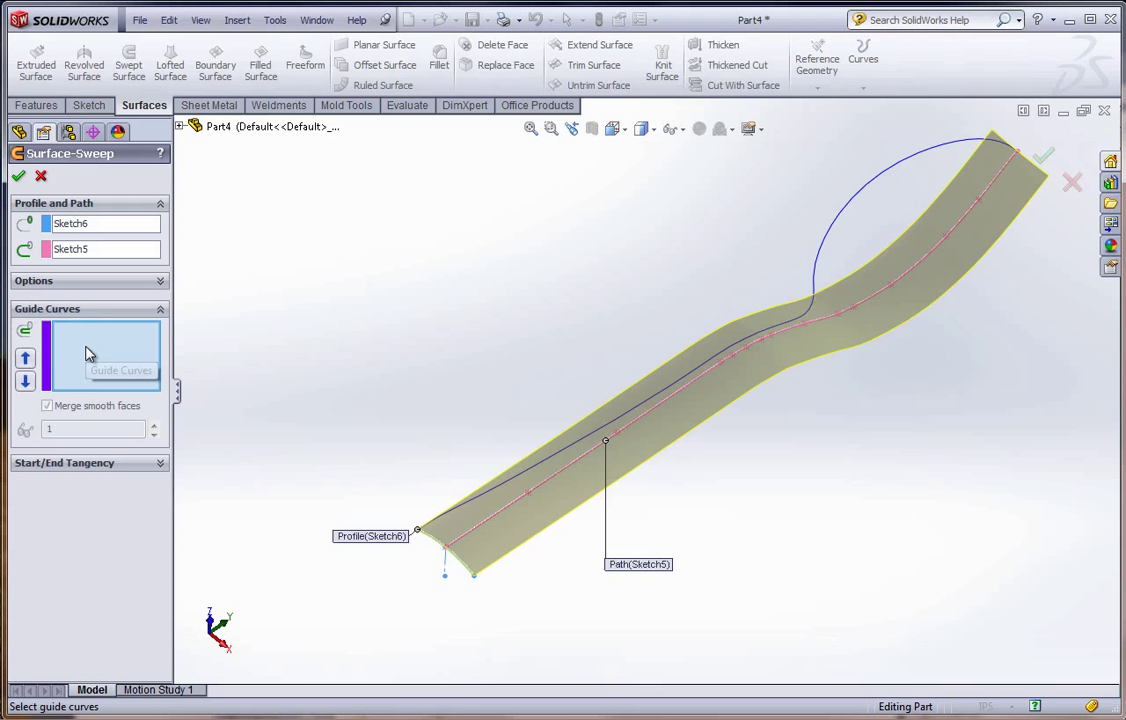
left_click(482, 492)
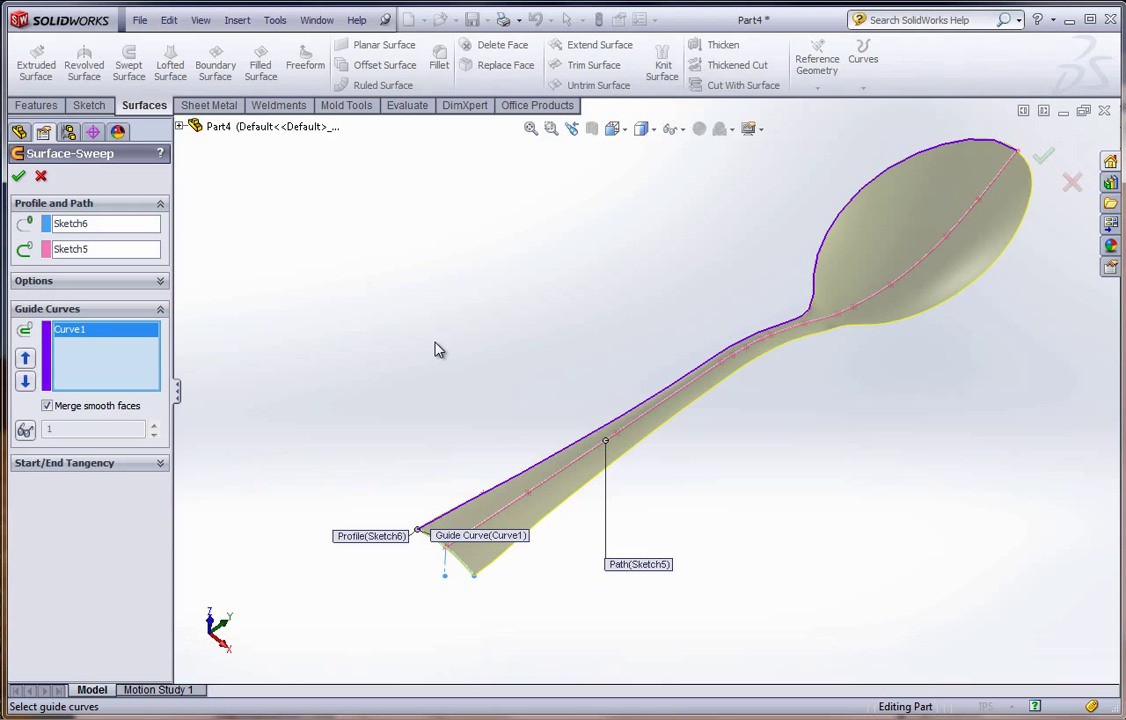
left_click(18, 176)
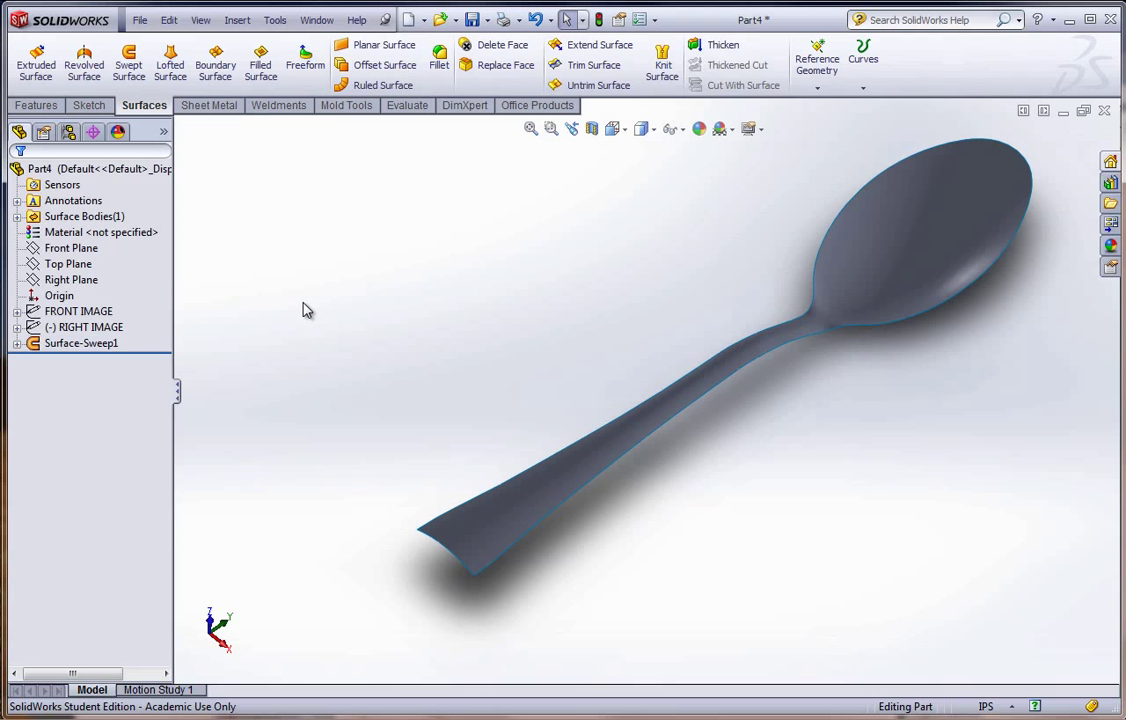
Show the FRONT IMAGE sketch picture and compare the handle end of the swept surface with it.
middle_click_drag(575, 395, 716, 405)
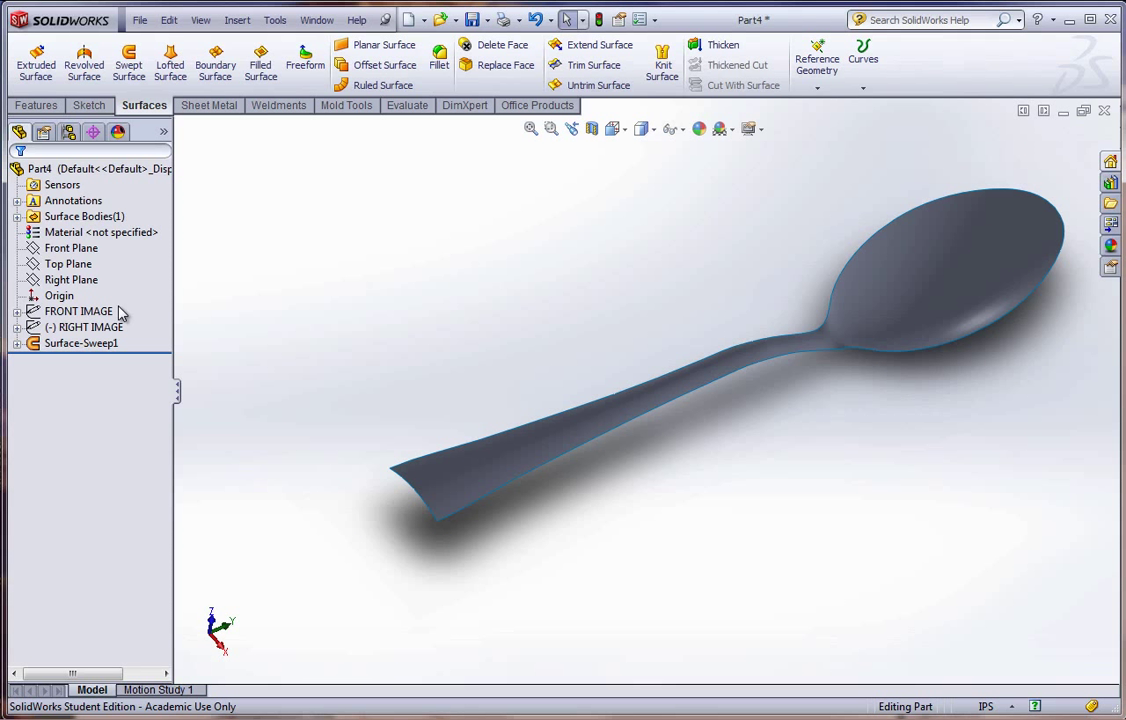
left_click(78, 312)
left_click(35, 330)
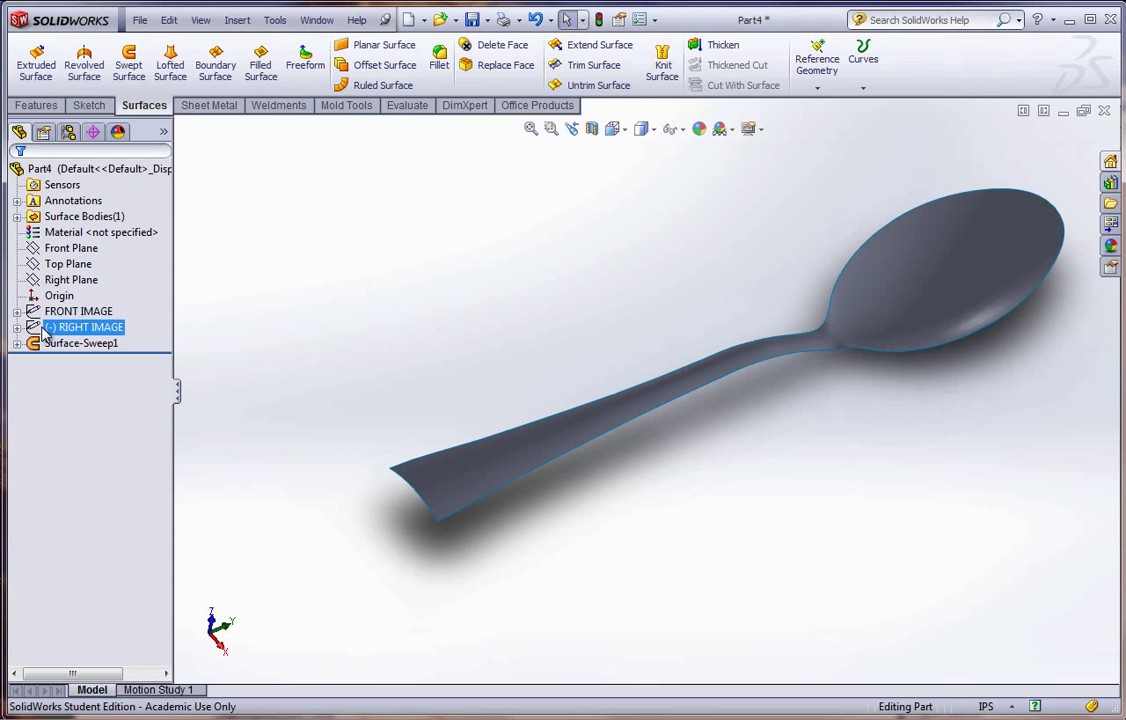
left_click(56, 313)
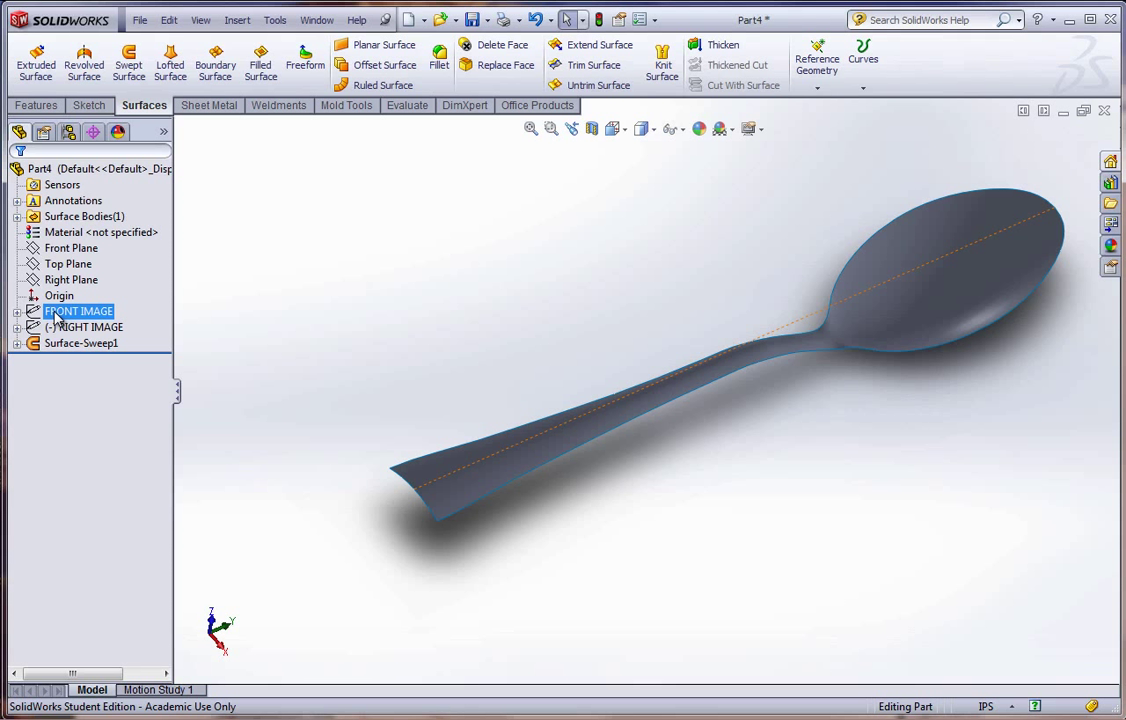
right_click(56, 316)
left_click(76, 281)
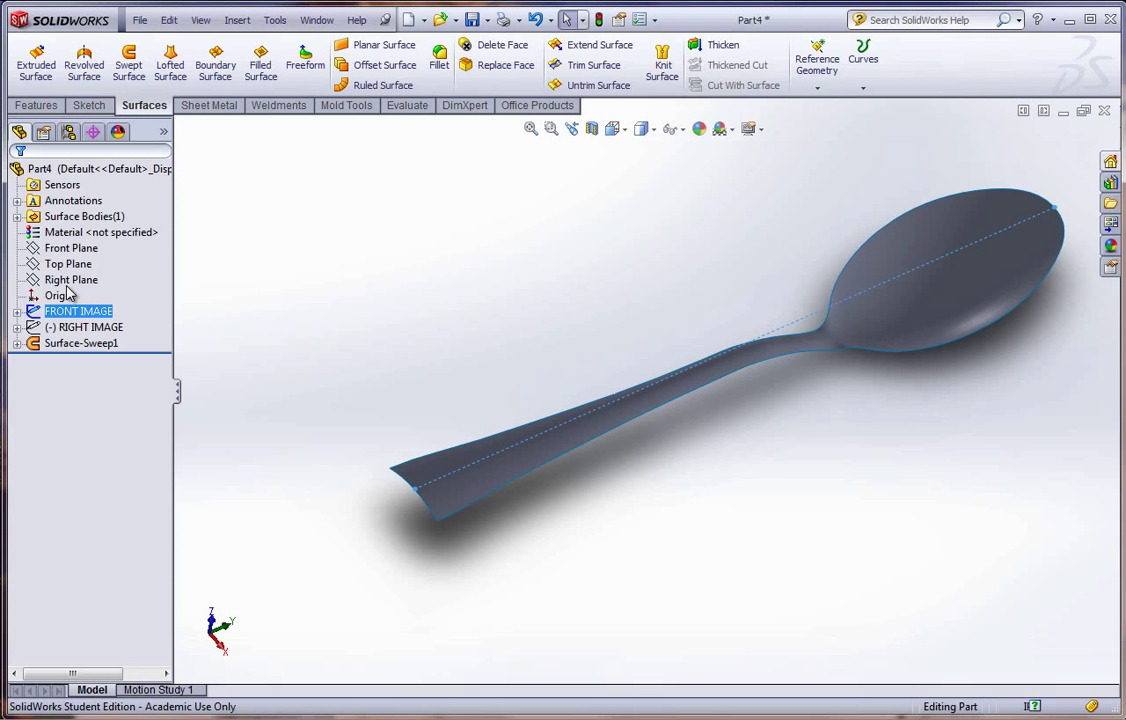
middle_click_drag(371, 423, 390, 521)
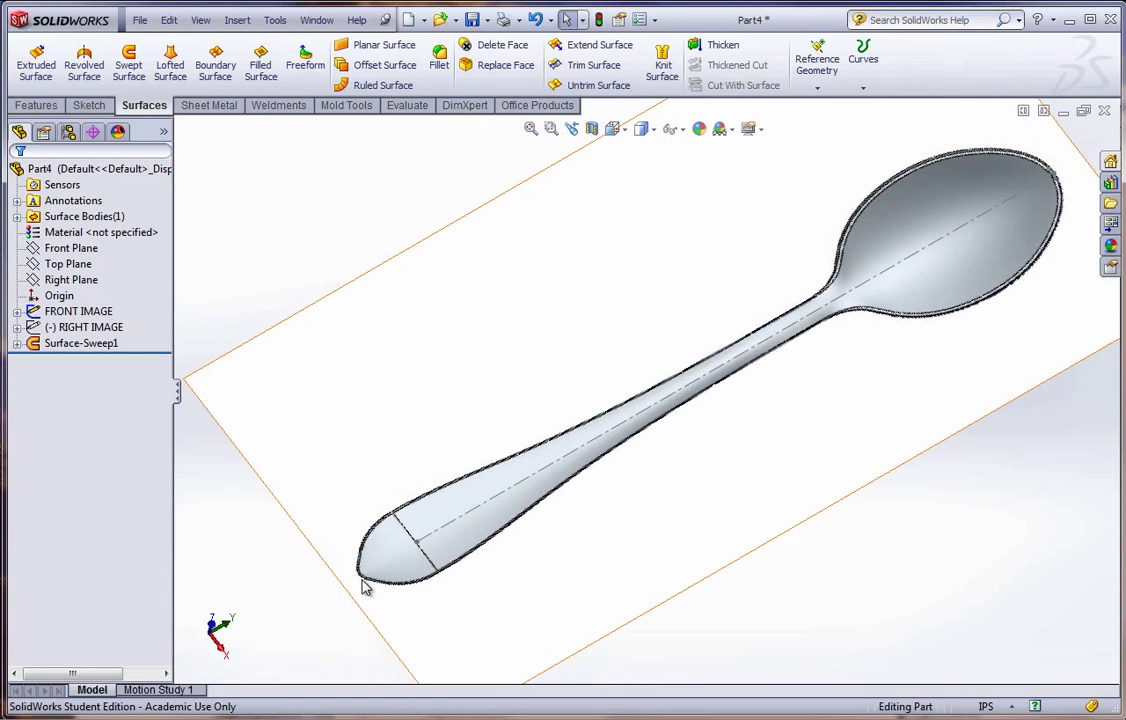
middle_click_drag(362, 585, 560, 560)
Show the RIGHT IMAGE sketch picture alongside the swept surface at the handle end.
left_click(40, 250)
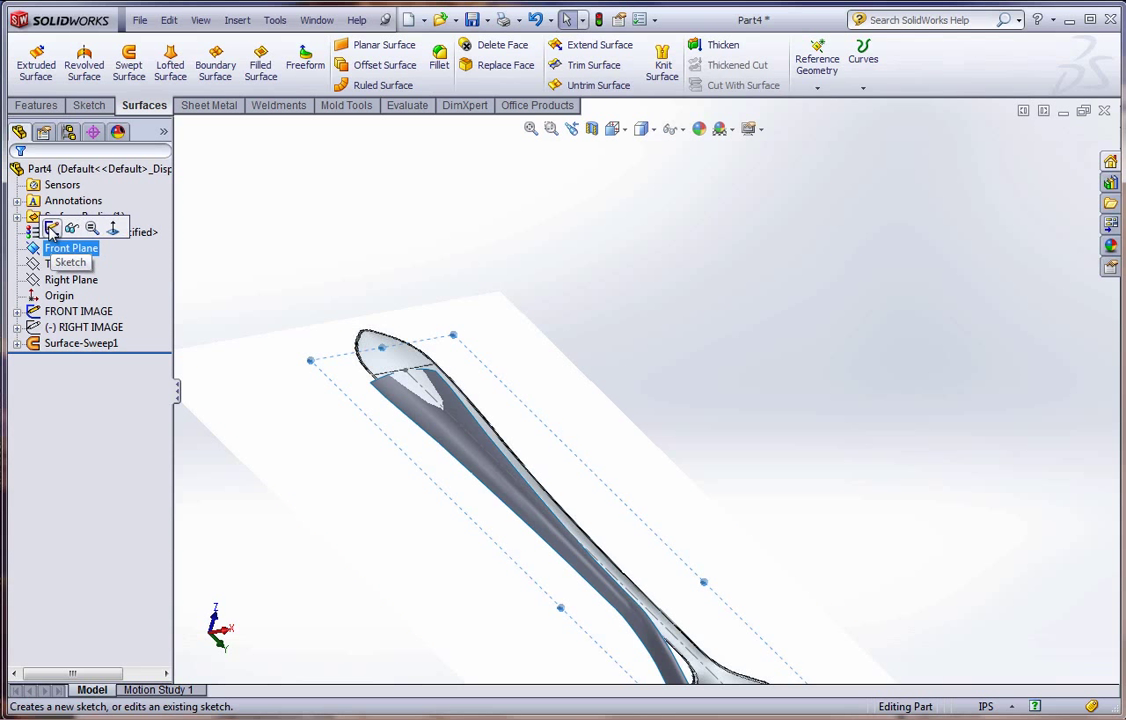
left_click(314, 234)
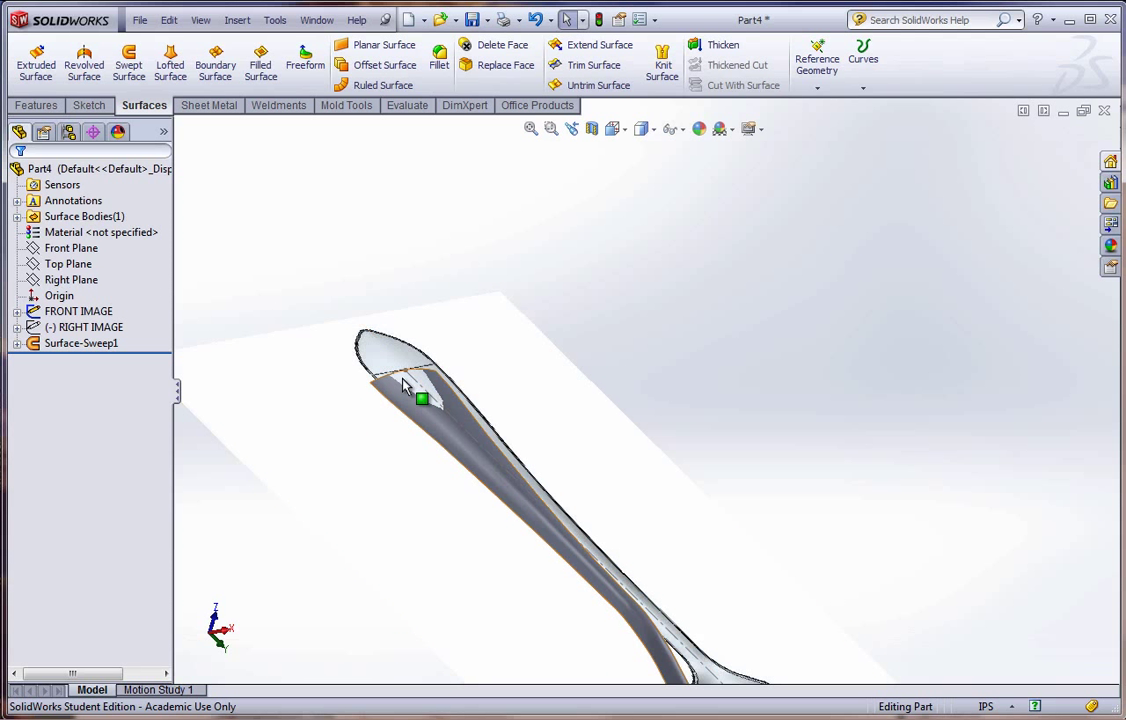
left_click(62, 330)
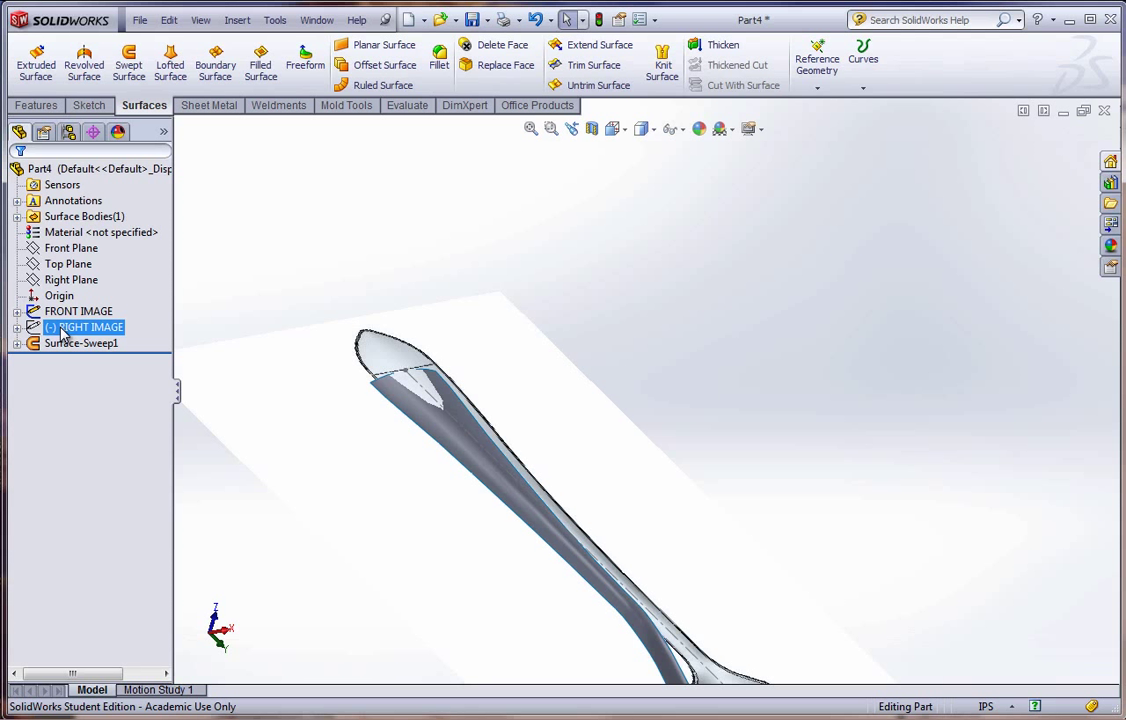
left_click(60, 333)
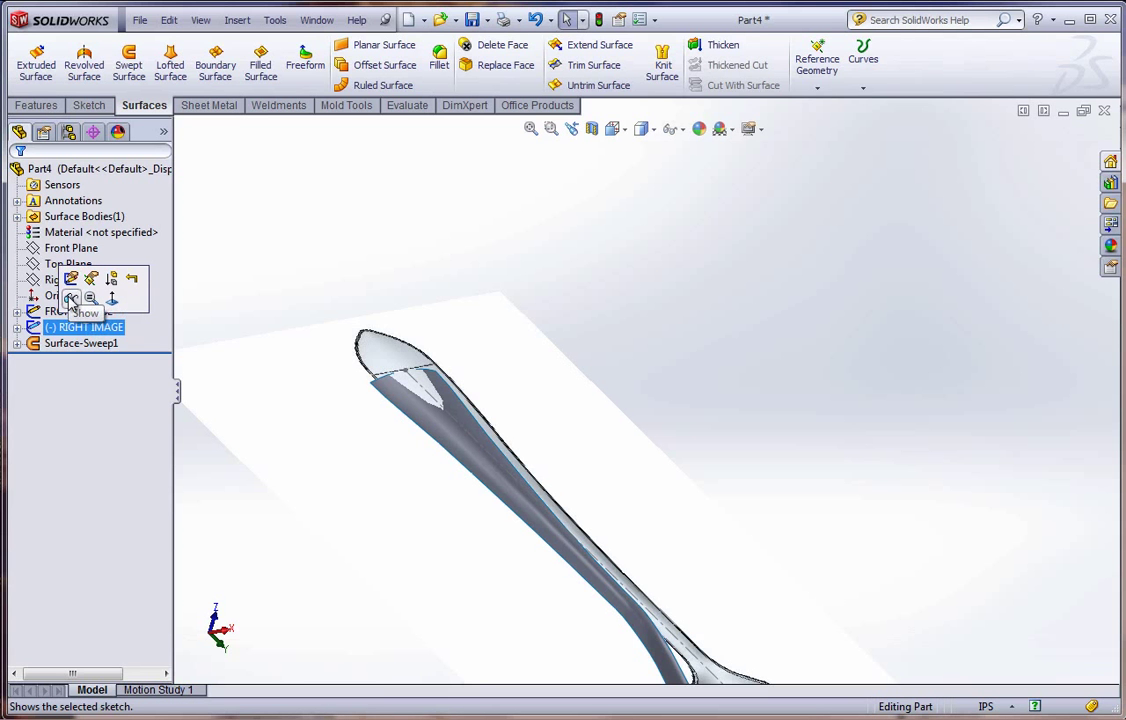
left_click(70, 300)
mouse_move(230, 420)
middle_mouse_down()
mouse_move(294, 461)
mouse_move(452, 471)
mouse_move(429, 508)
mouse_move(407, 505)
mouse_move(354, 390)
middle_mouse_up()
scroll(354, 390, "down", 3)
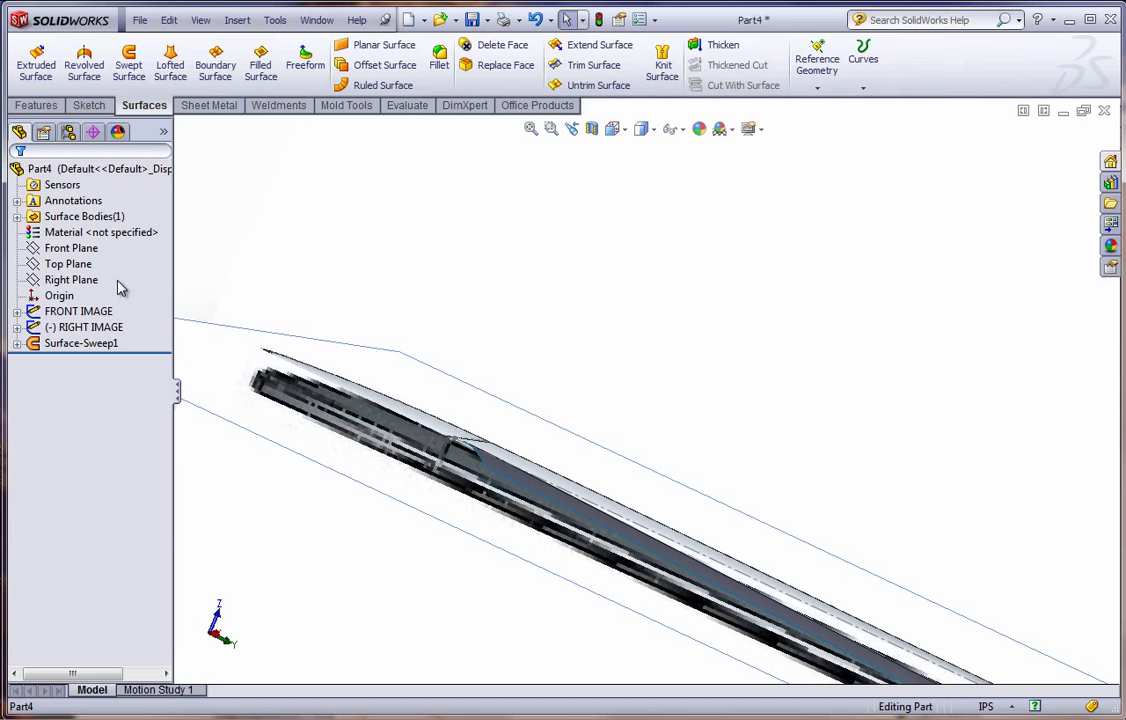
Sketch a point on the Right Plane at the handle tip of the side-view image, and exit the sketch.
left_click(79, 281)
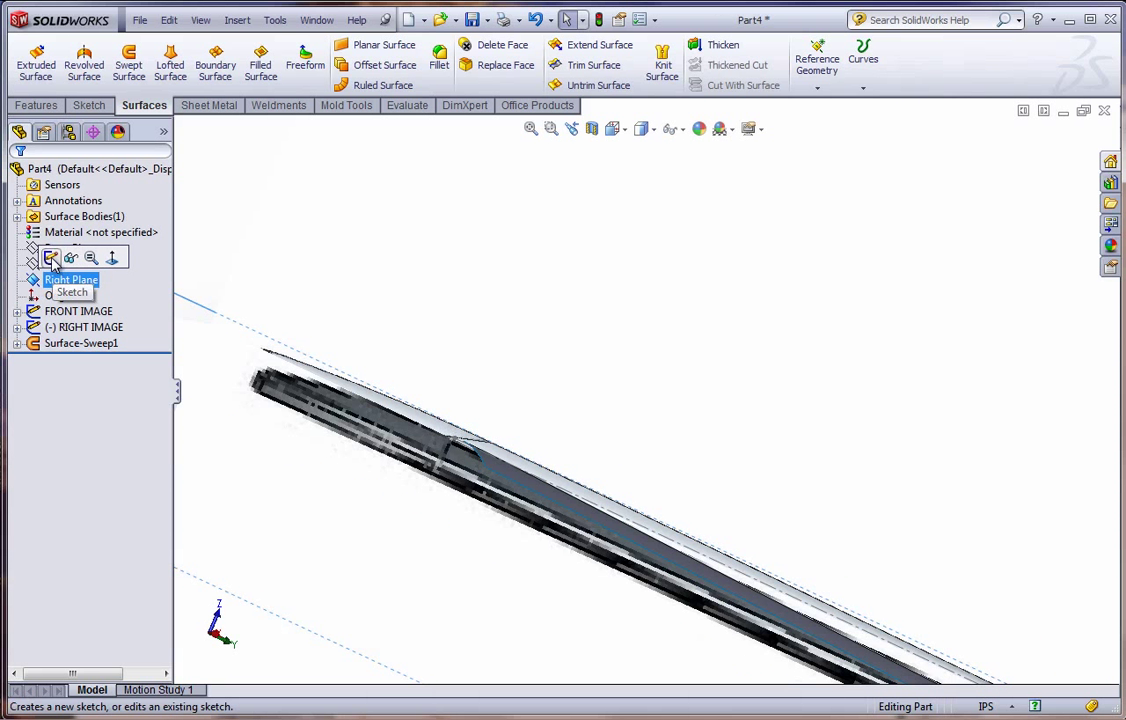
left_click(44, 256)
key("space")
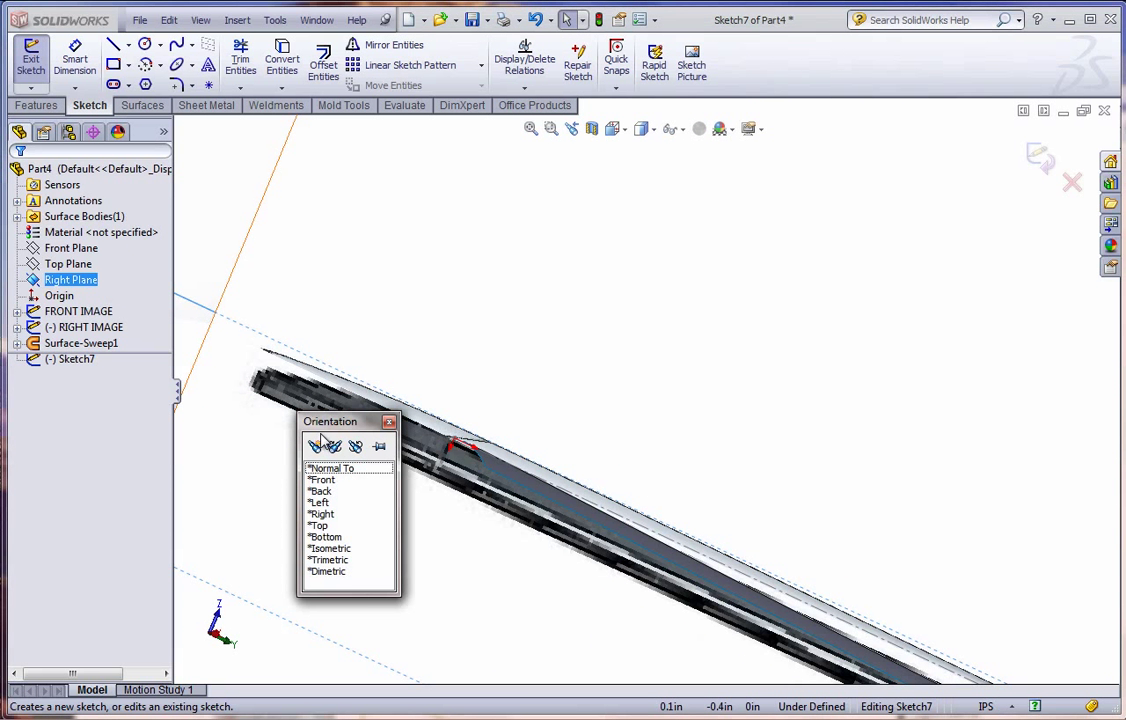
left_click(366, 470)
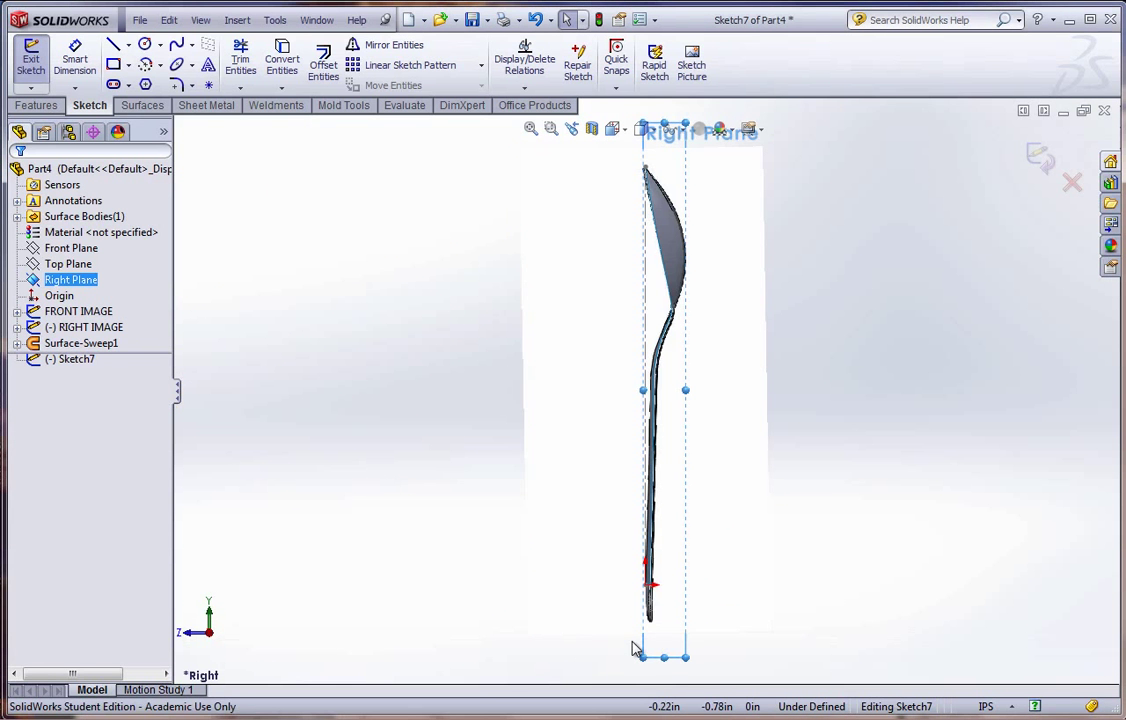
scroll(674, 548, "down", 5)
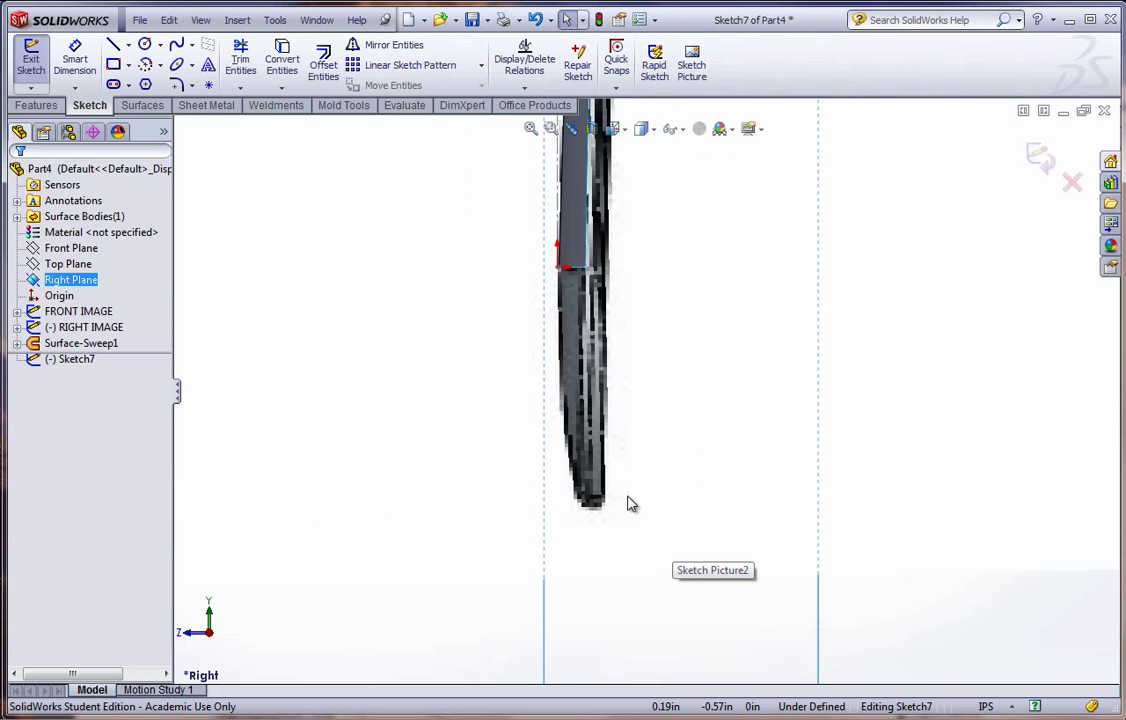
left_click(208, 84)
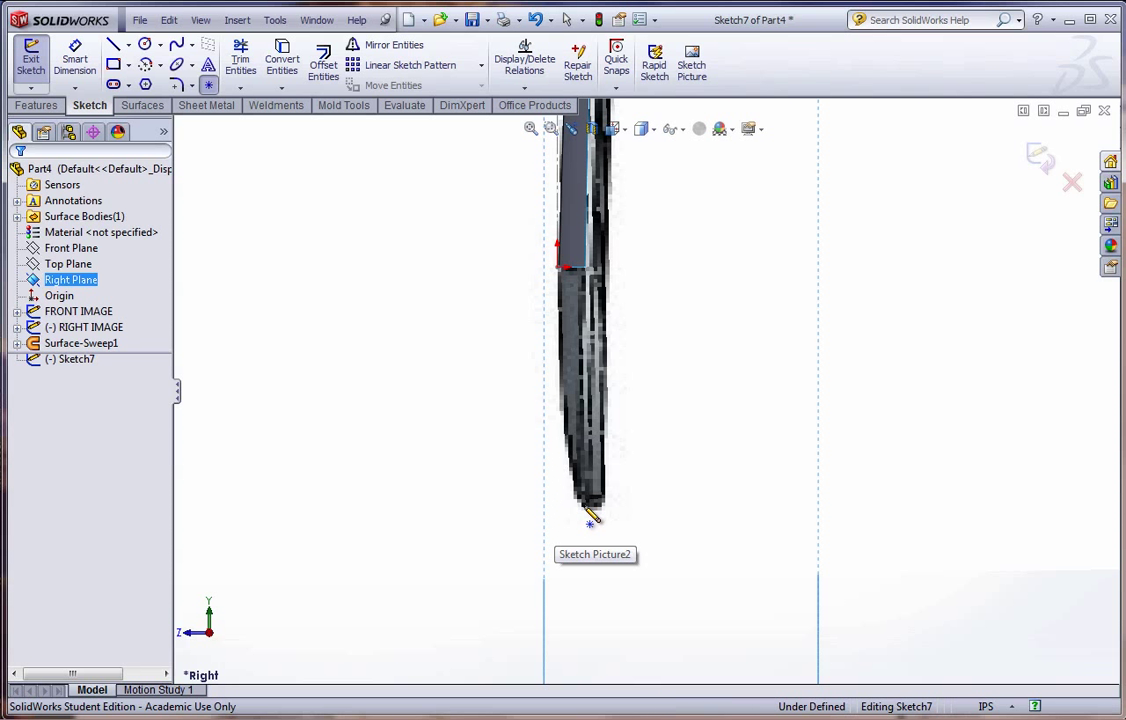
left_click(584, 505)
key("Escape")
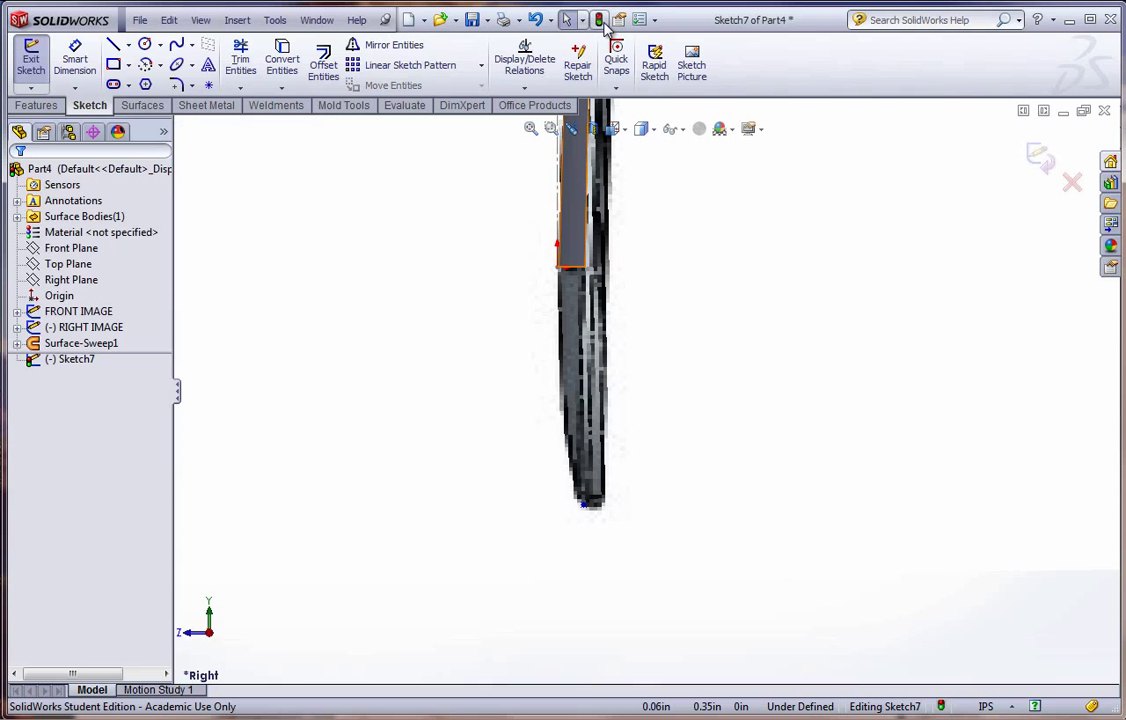
left_click(598, 19)
Hide the RIGHT IMAGE sketch picture, keeping the front image and the tip point in view.
mouse_move(485, 324)
middle_mouse_down()
mouse_move(471, 369)
mouse_move(530, 382)
mouse_move(513, 395)
mouse_move(467, 226)
mouse_move(455, 234)
mouse_move(671, 354)
mouse_move(631, 319)
mouse_move(581, 313)
mouse_move(608, 443)
mouse_move(636, 483)
mouse_move(598, 443)
middle_mouse_up()
left_click(97, 313)
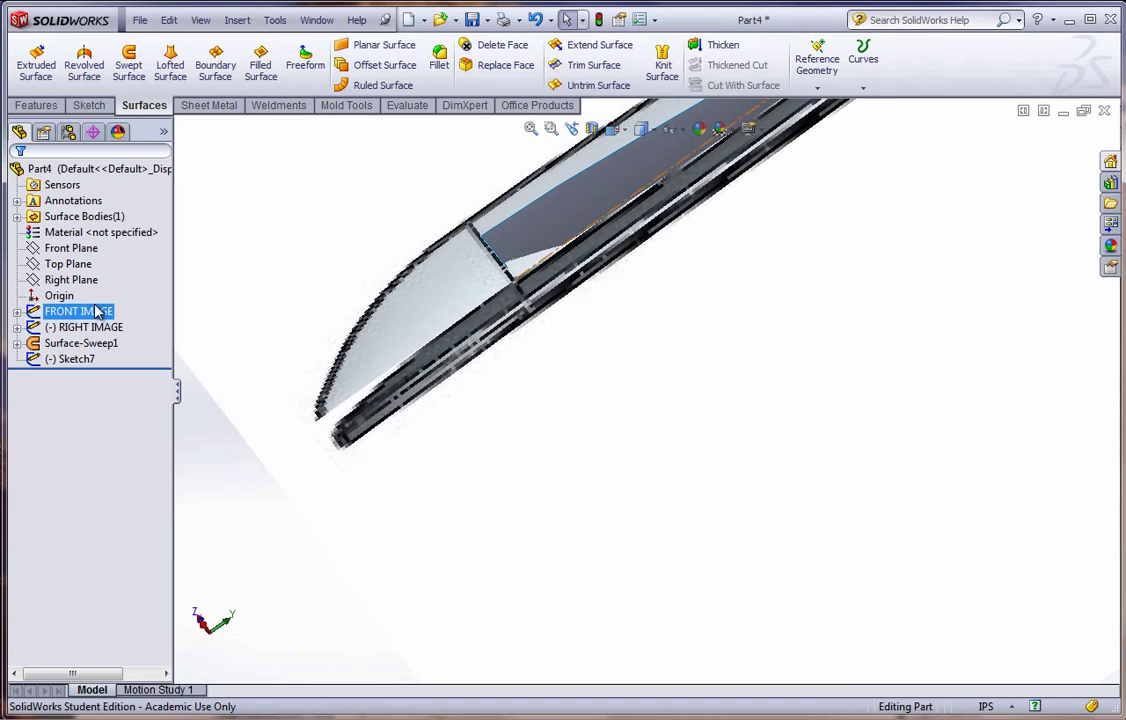
left_click(78, 328)
right_click(73, 331)
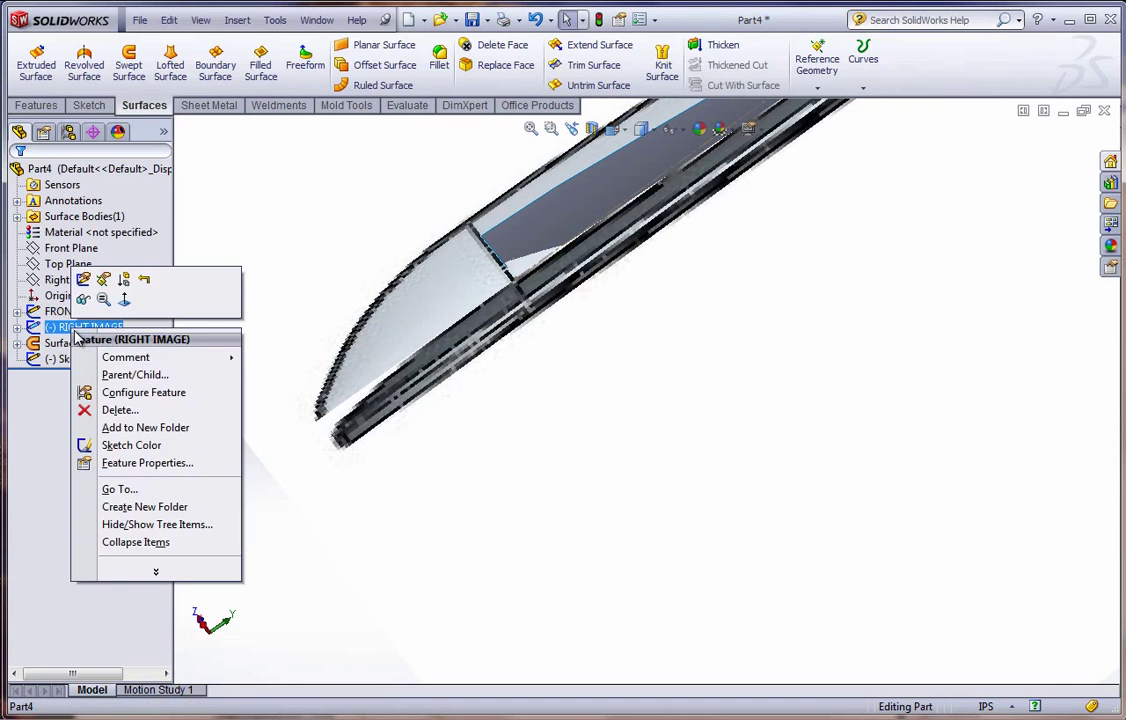
left_click(83, 298)
mouse_move(382, 437)
middle_mouse_down()
mouse_move(390, 392)
mouse_move(407, 440)
mouse_move(393, 459)
middle_mouse_up()
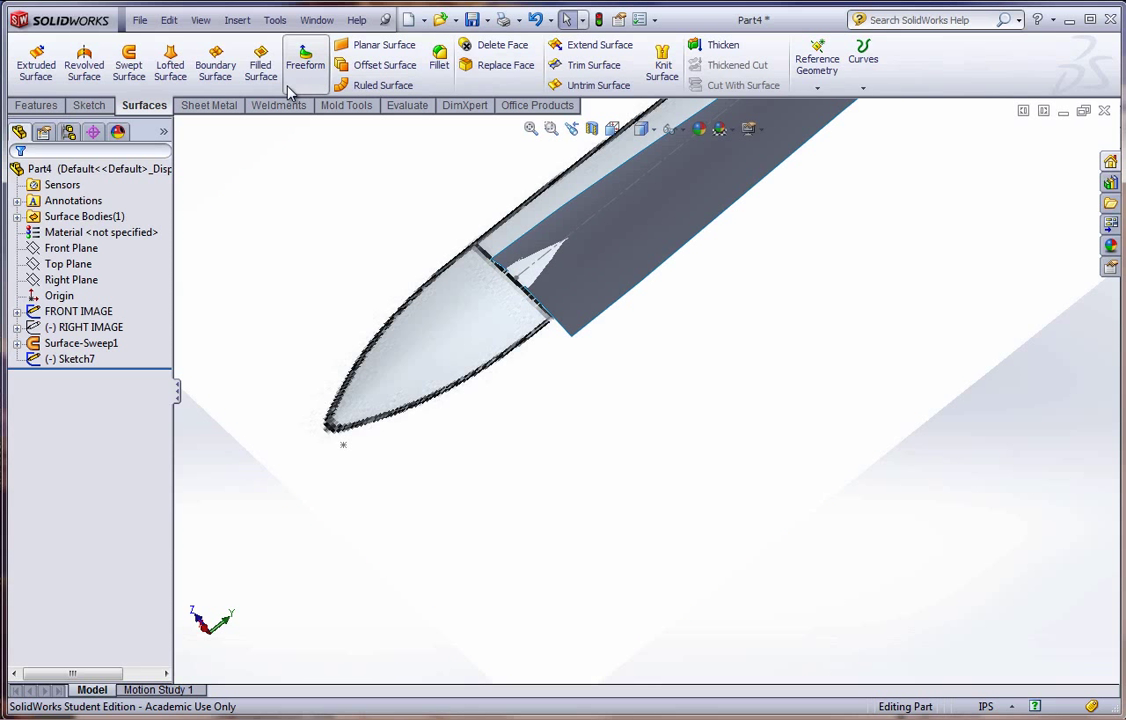
Start a lofted surface with the swept surface's handle-end edge and the sketched tip point as profiles.
left_click(170, 66)
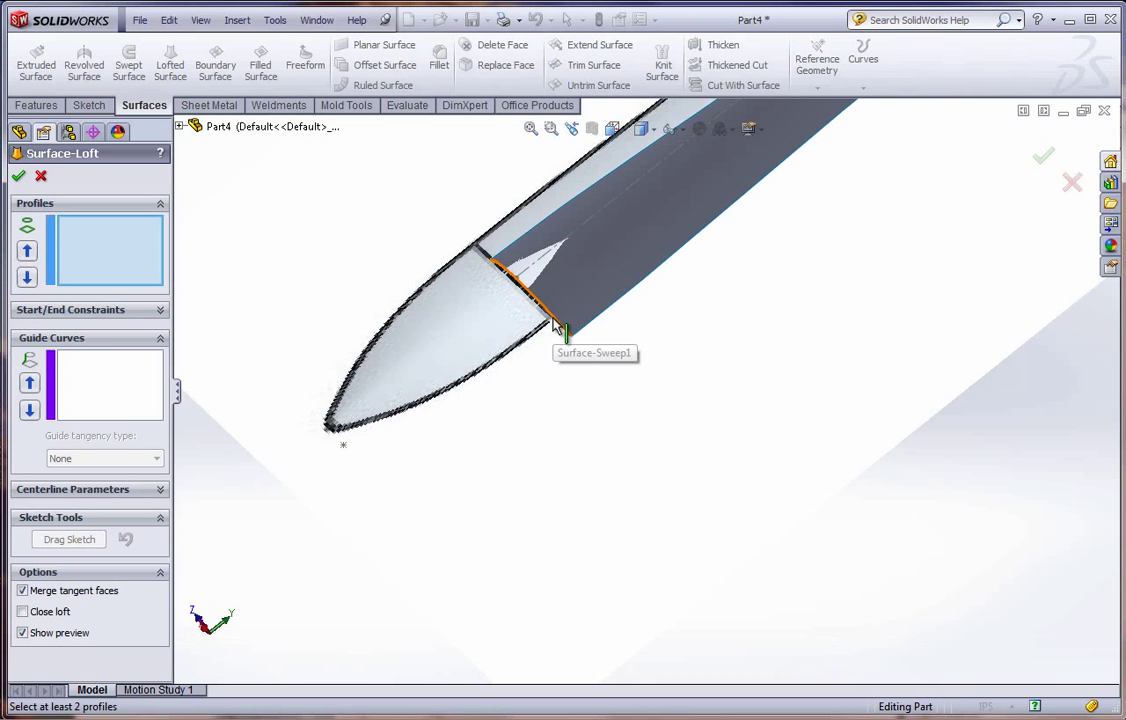
left_click(556, 323)
left_click(345, 446)
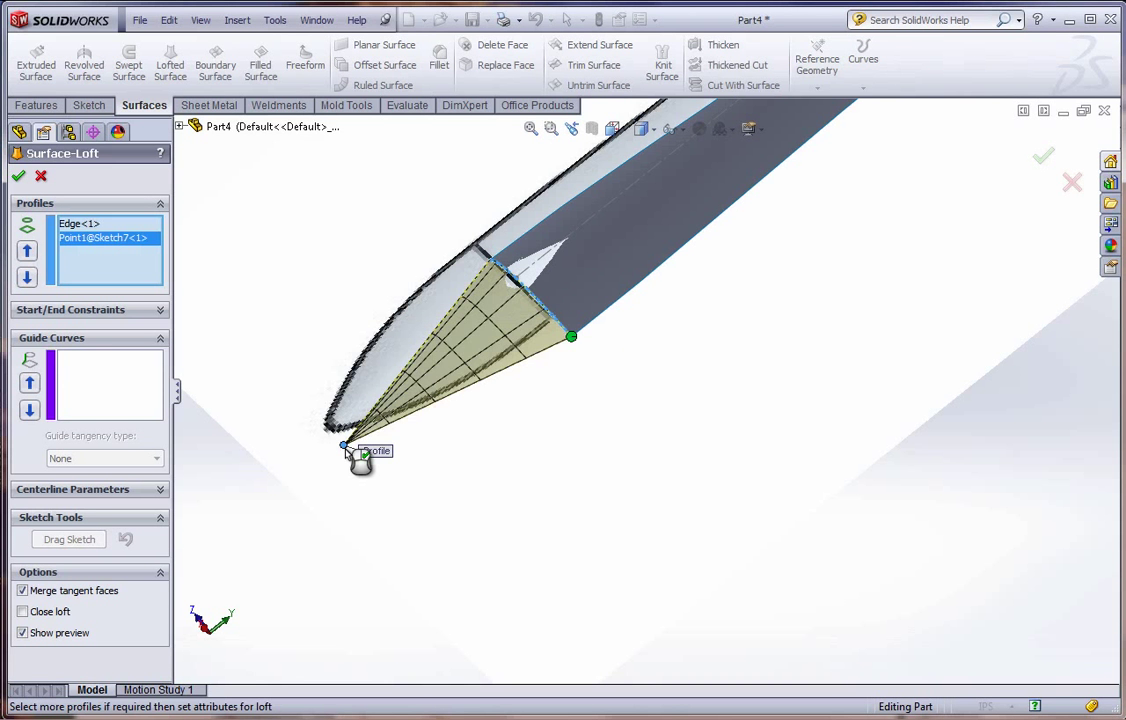
Give the loft's start profile a Curvature To Face constraint with a tangent length of 1.68 to follow the handle outline in the front image.
mouse_move(455, 437)
middle_mouse_down()
mouse_move(598, 586)
mouse_move(603, 612)
mouse_move(593, 590)
middle_mouse_up()
key("space")
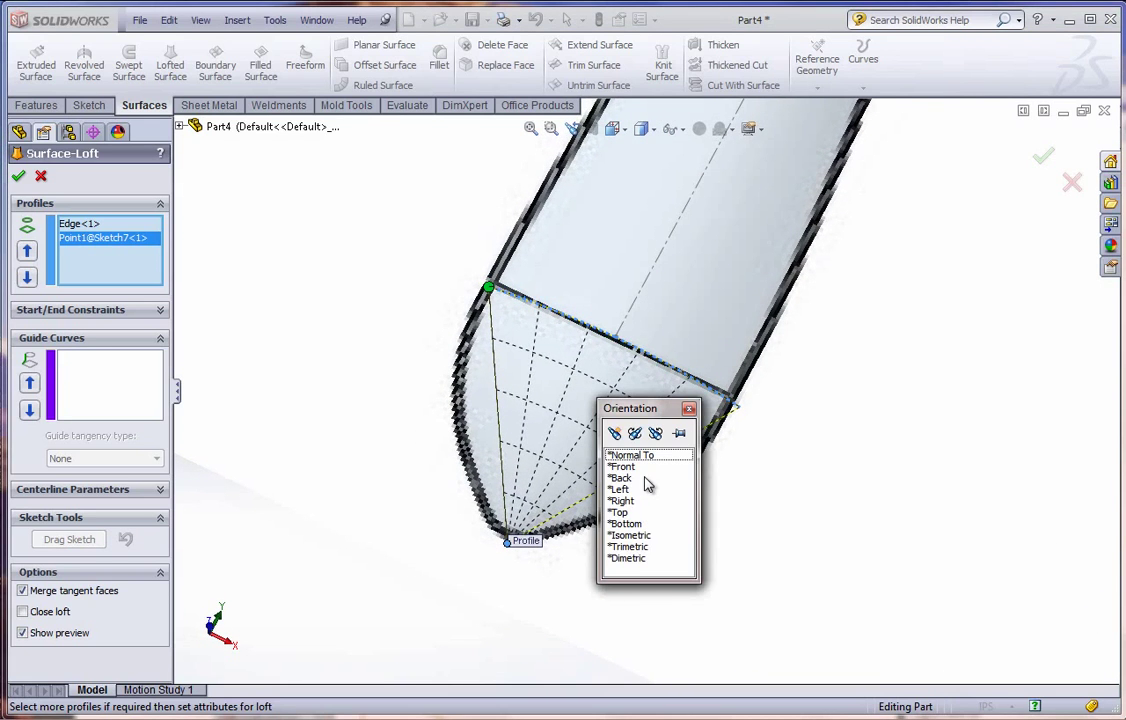
left_click(648, 457)
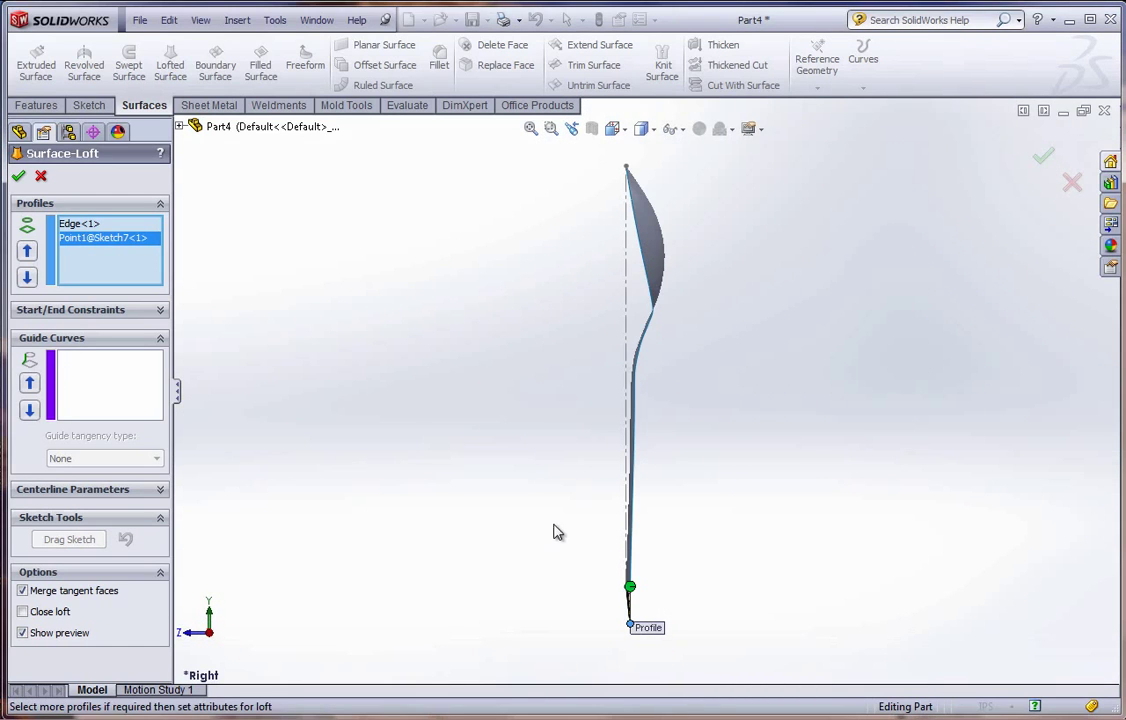
key("space")
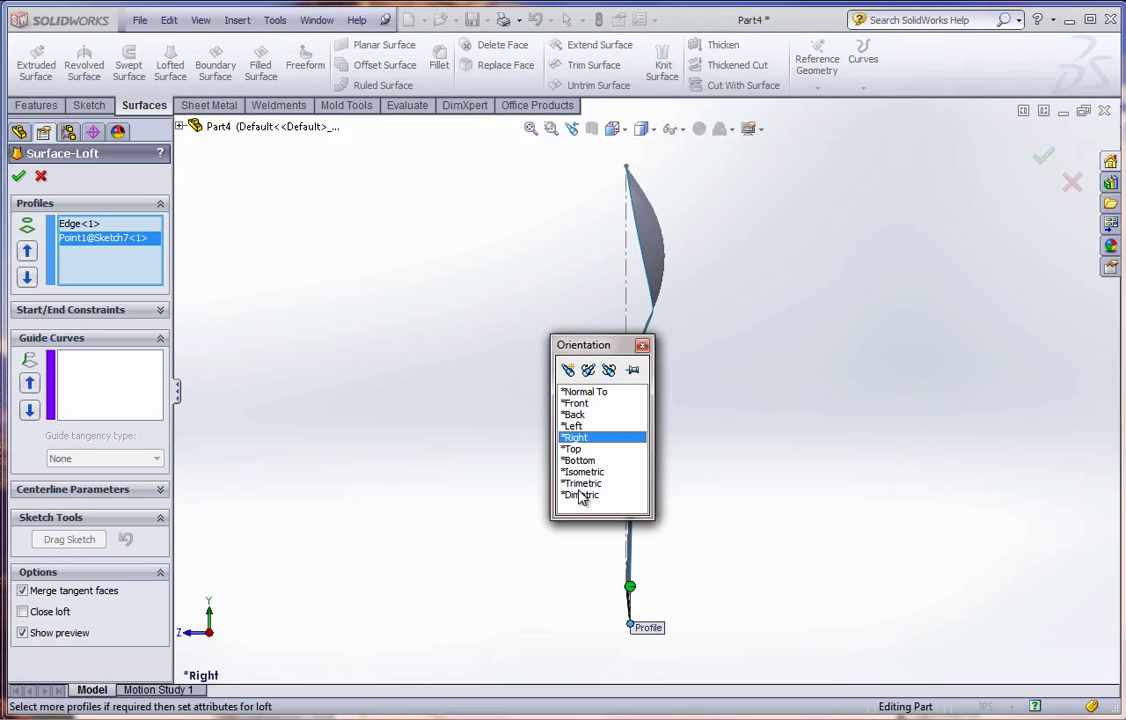
left_click(577, 404)
scroll(650, 575, "down", 5)
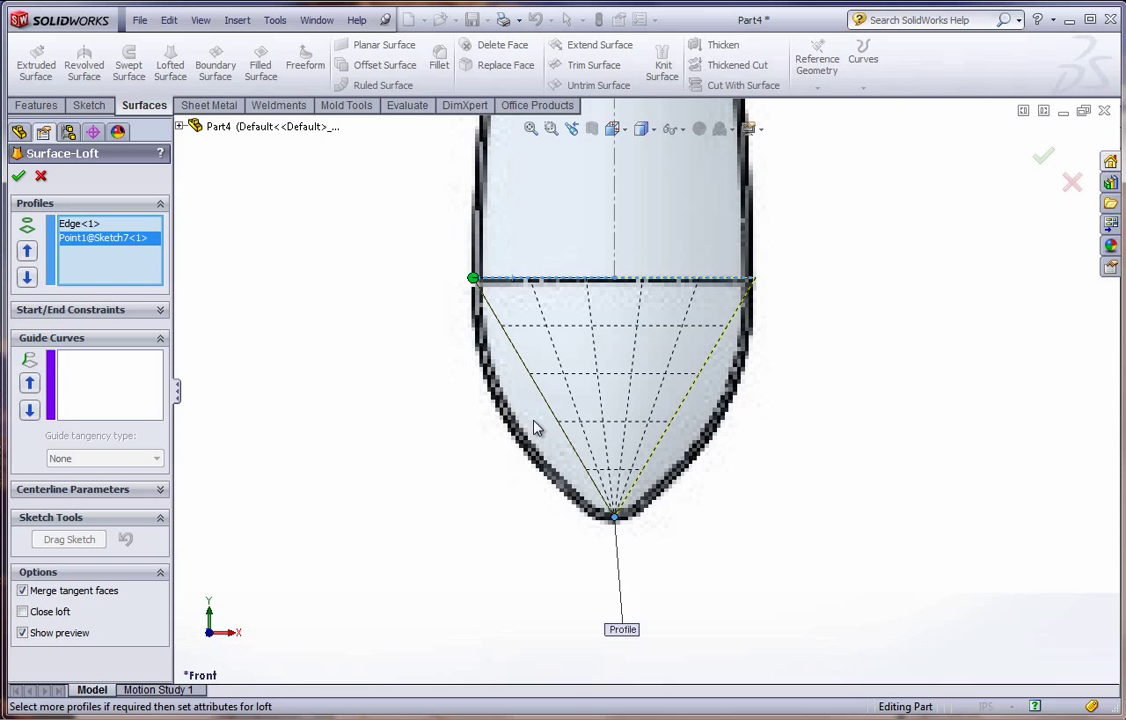
left_click(90, 312)
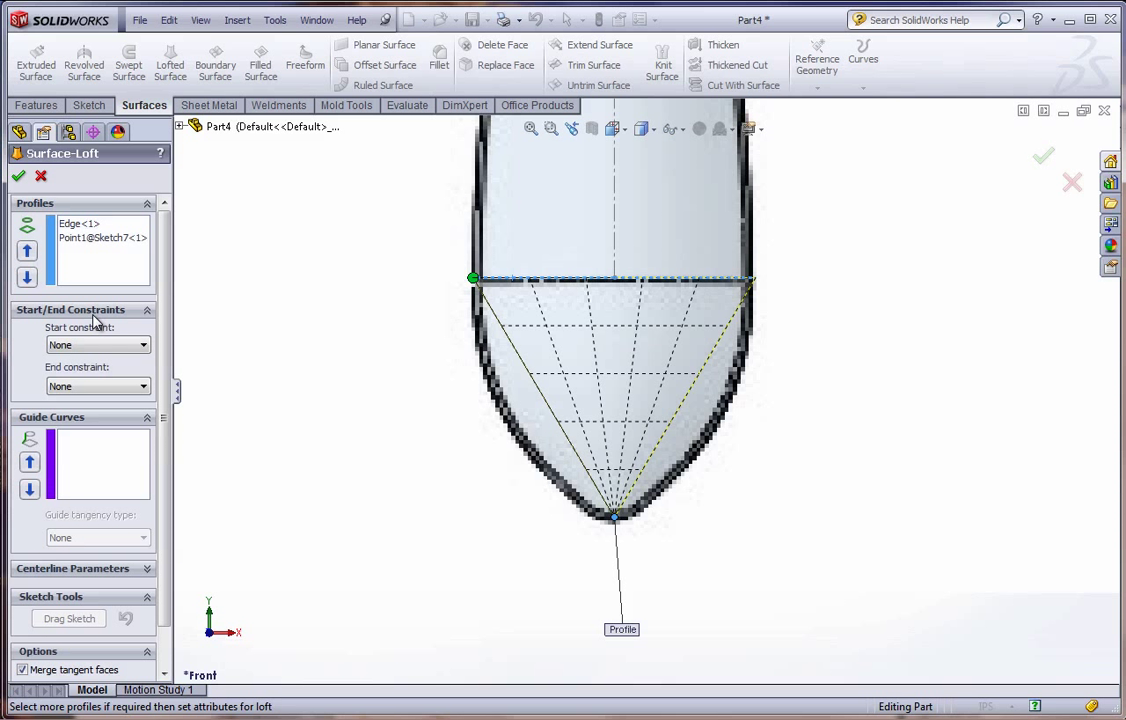
left_click(144, 388)
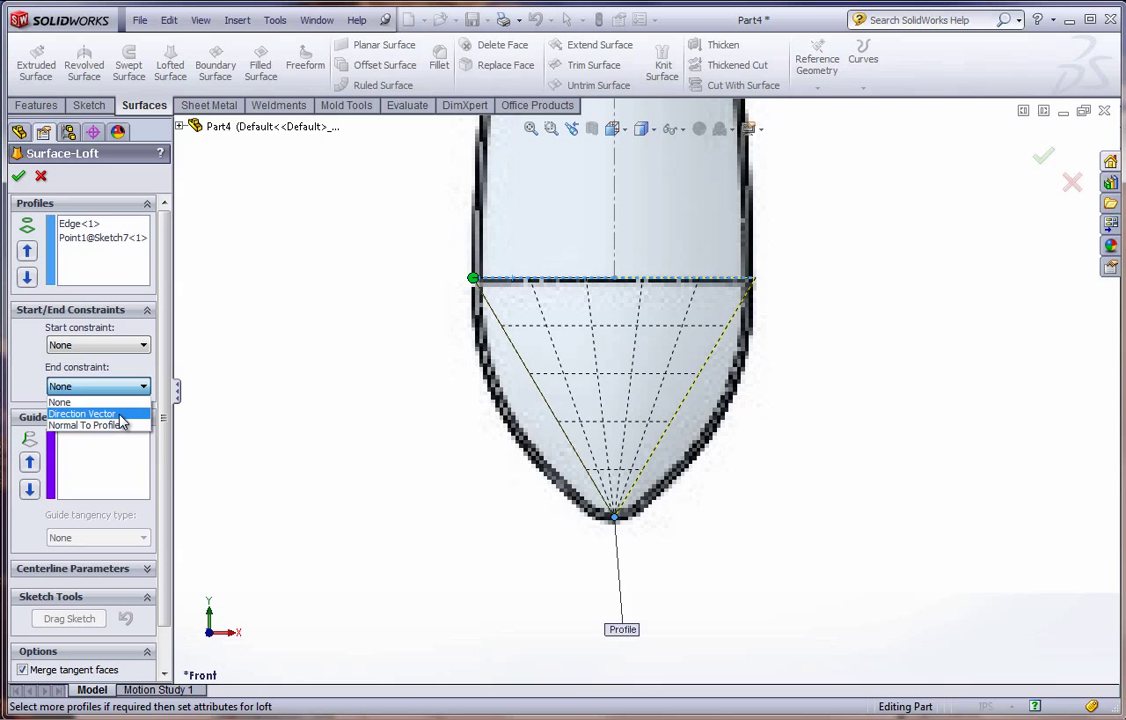
left_click(145, 386)
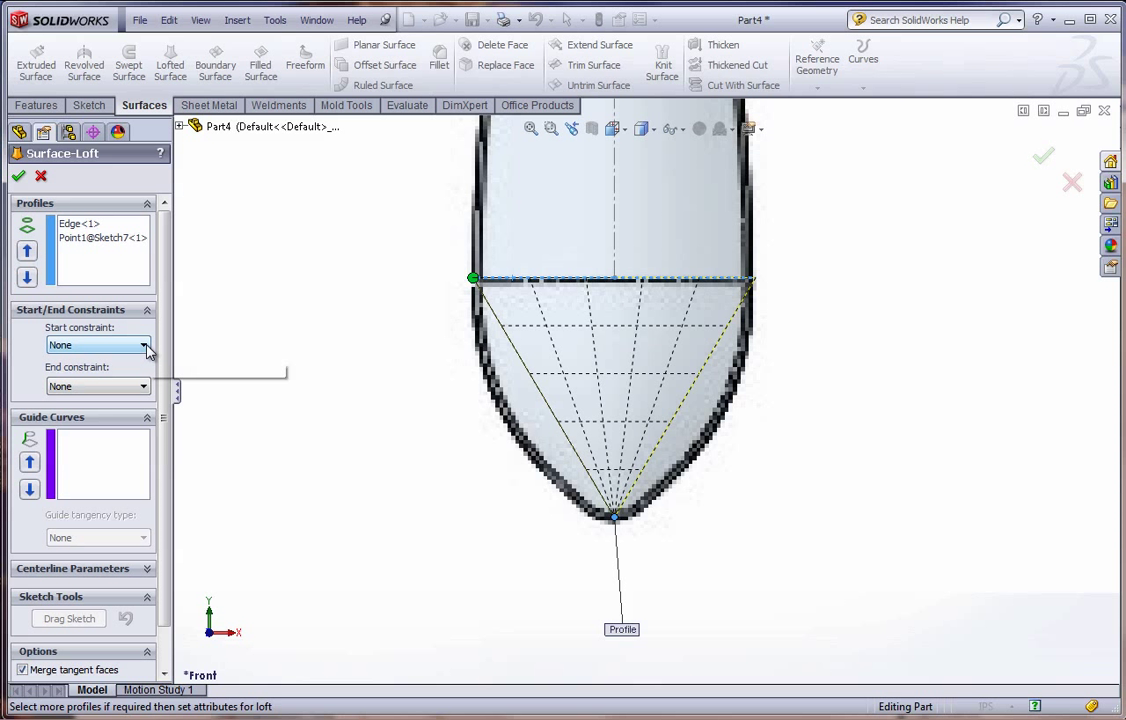
left_click(145, 346)
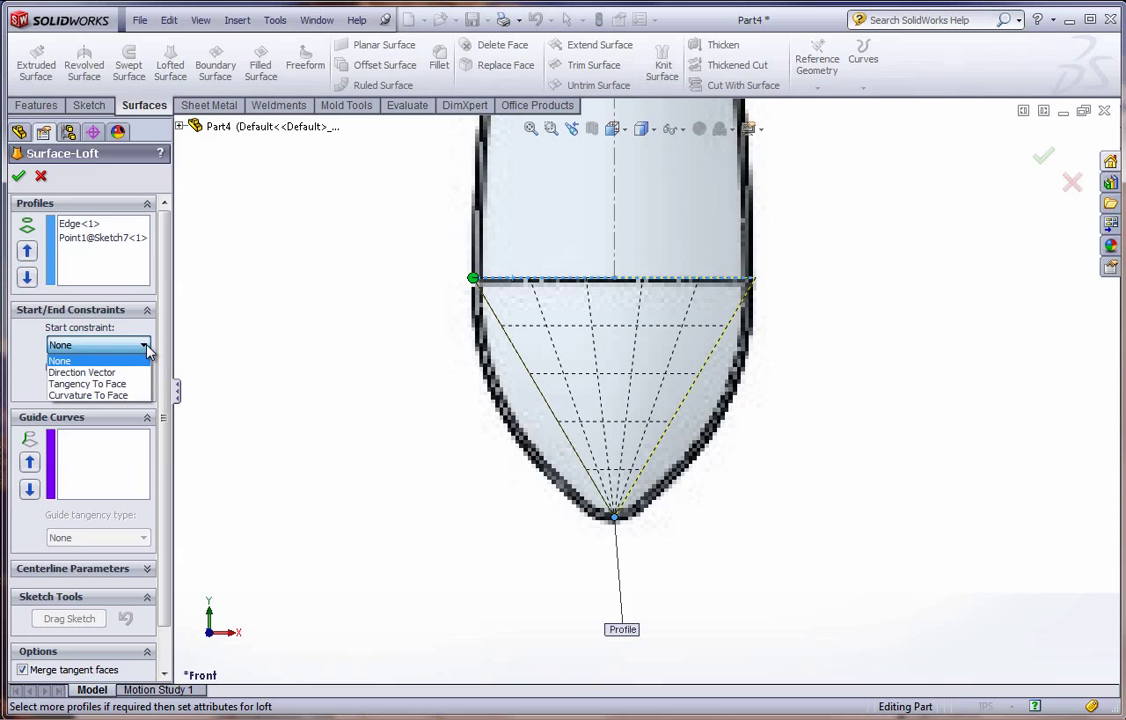
left_click(112, 396)
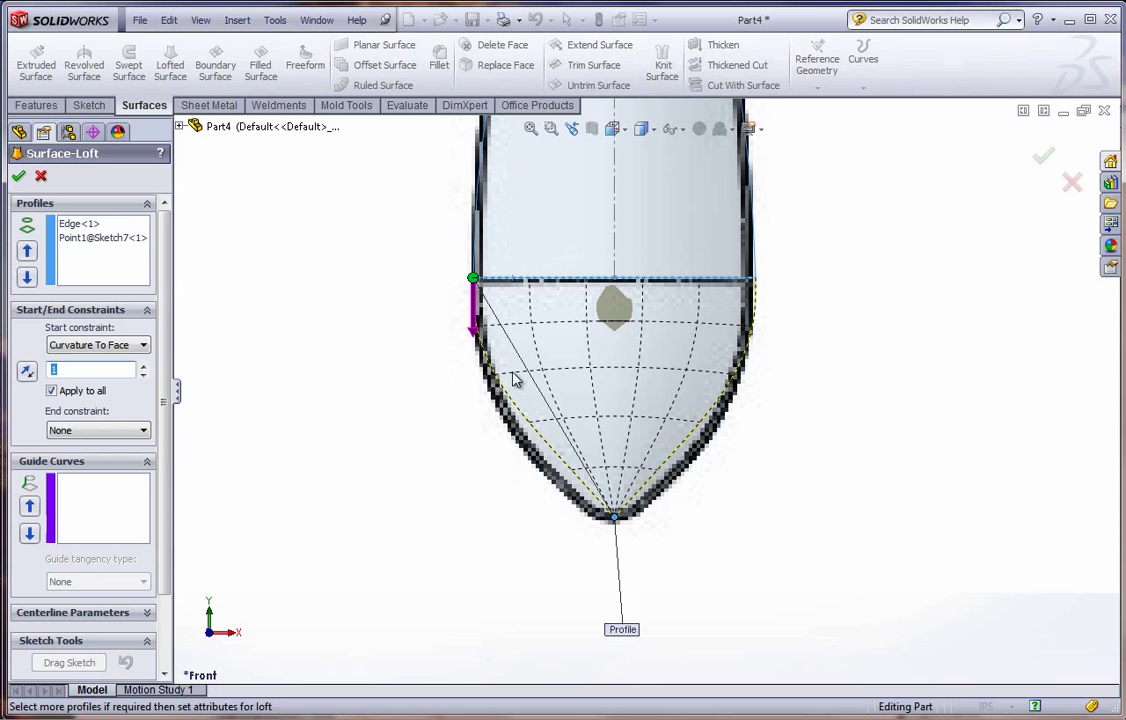
mouse_move(474, 333)
left_mouse_down()
mouse_move(478, 378)
mouse_move(477, 350)
left_mouse_up()
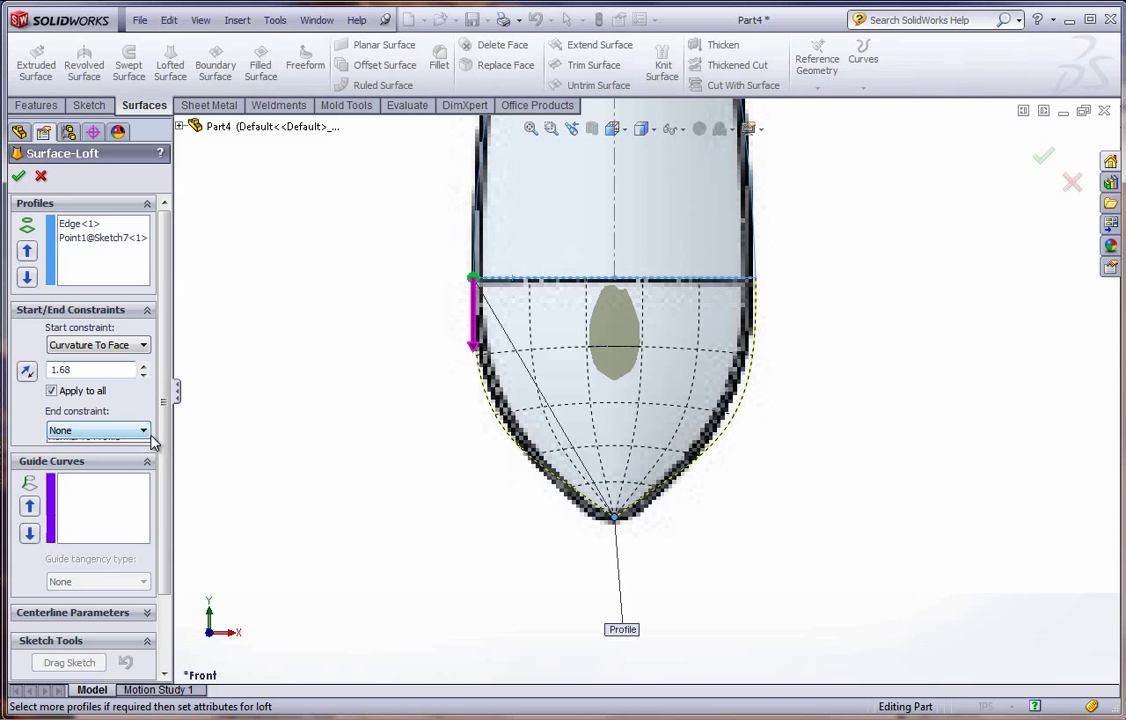
Try the Direction Vector and Normal To Profile end constraints at the loft's tip point, and reset the end constraint to None.
left_click(138, 431)
left_click(103, 461)
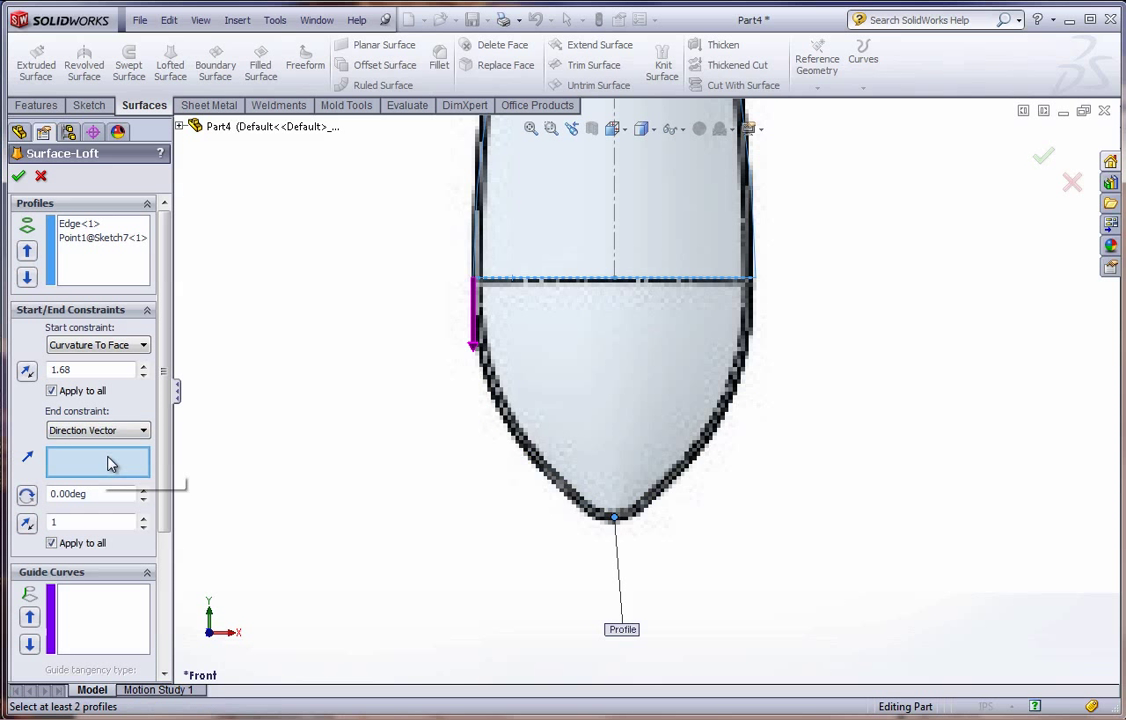
left_click(143, 431)
left_click(105, 468)
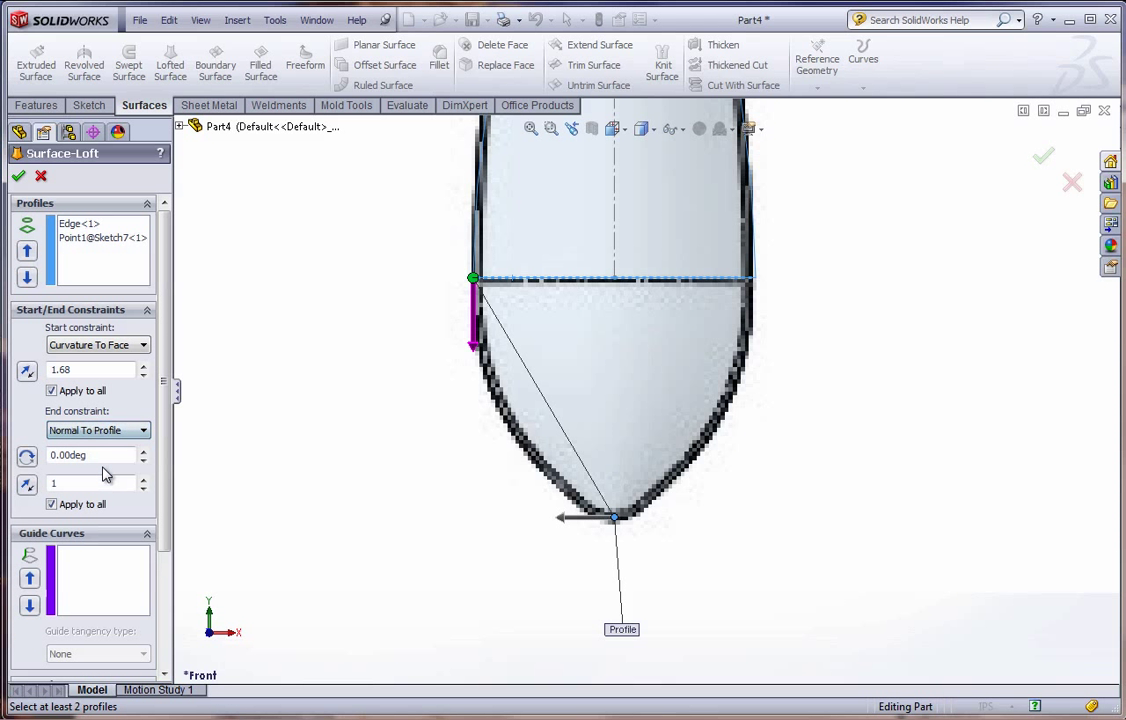
left_click(140, 431)
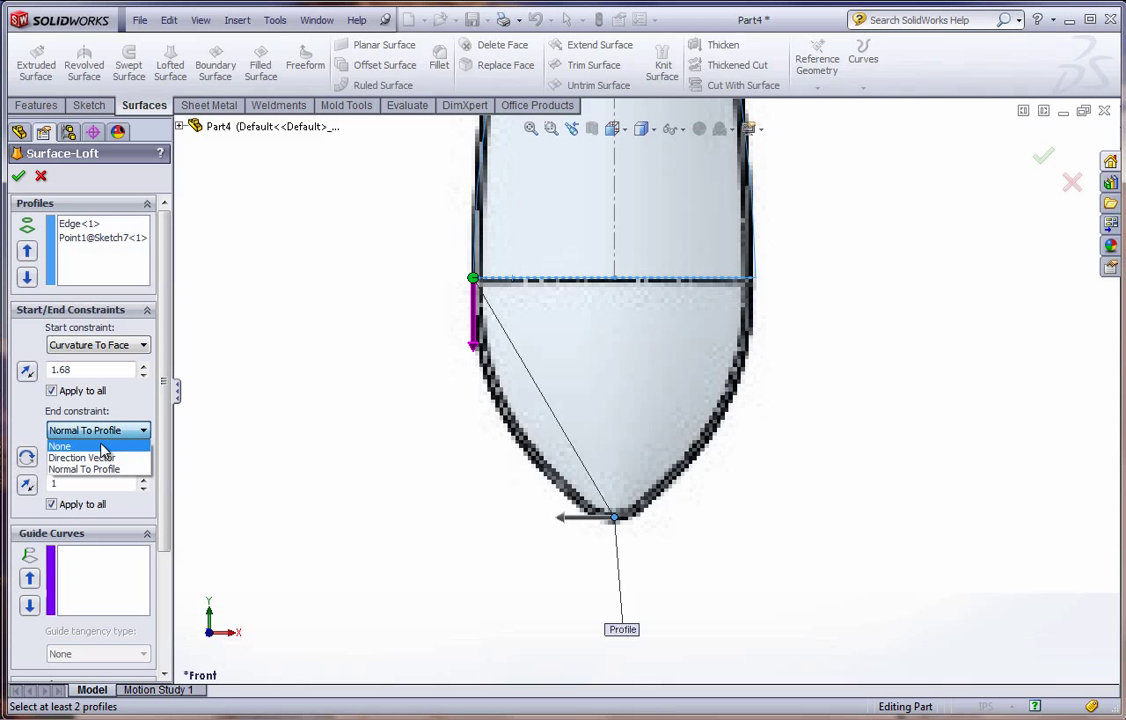
left_click(138, 444)
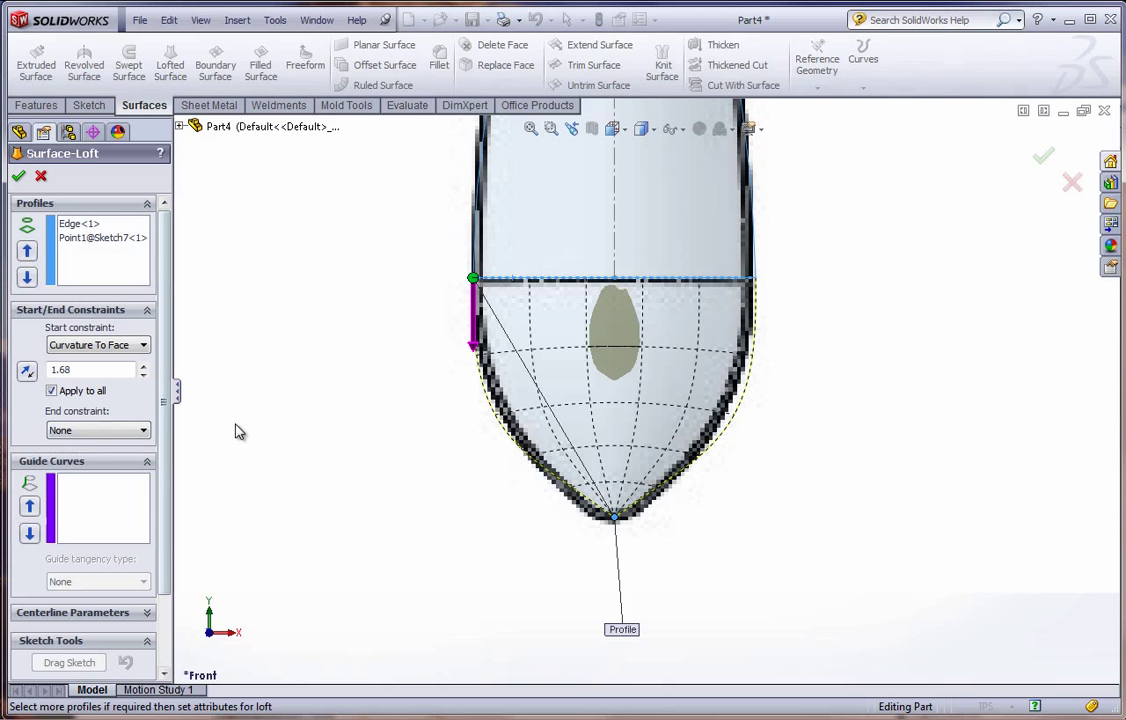
Accept the lofted surface at the handle end and hide the FRONT IMAGE sketch picture.
left_click(19, 177)
key("f")
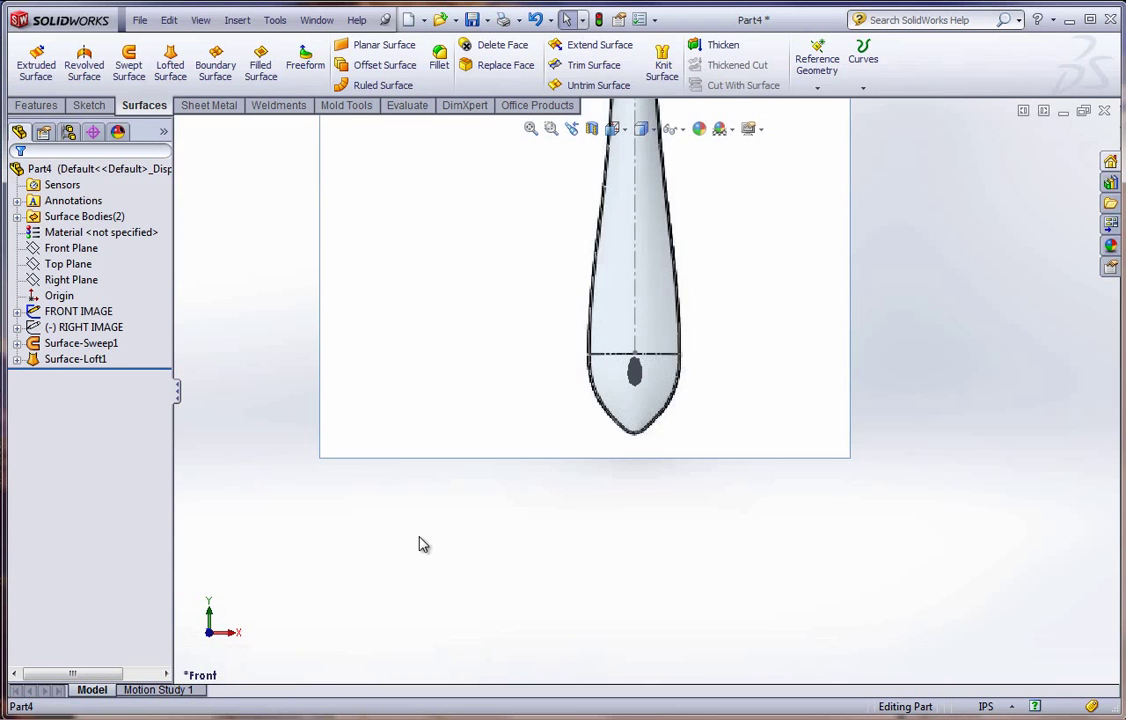
middle_click_drag(537, 421, 578, 421)
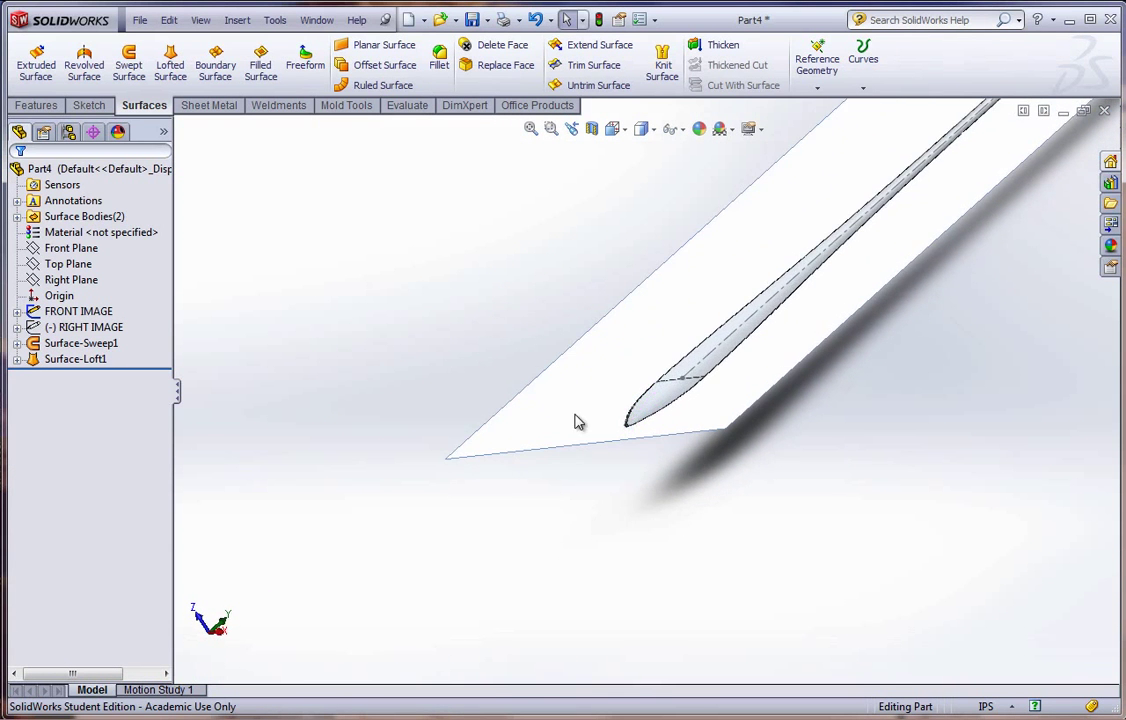
left_click(55, 311)
right_click(50, 312)
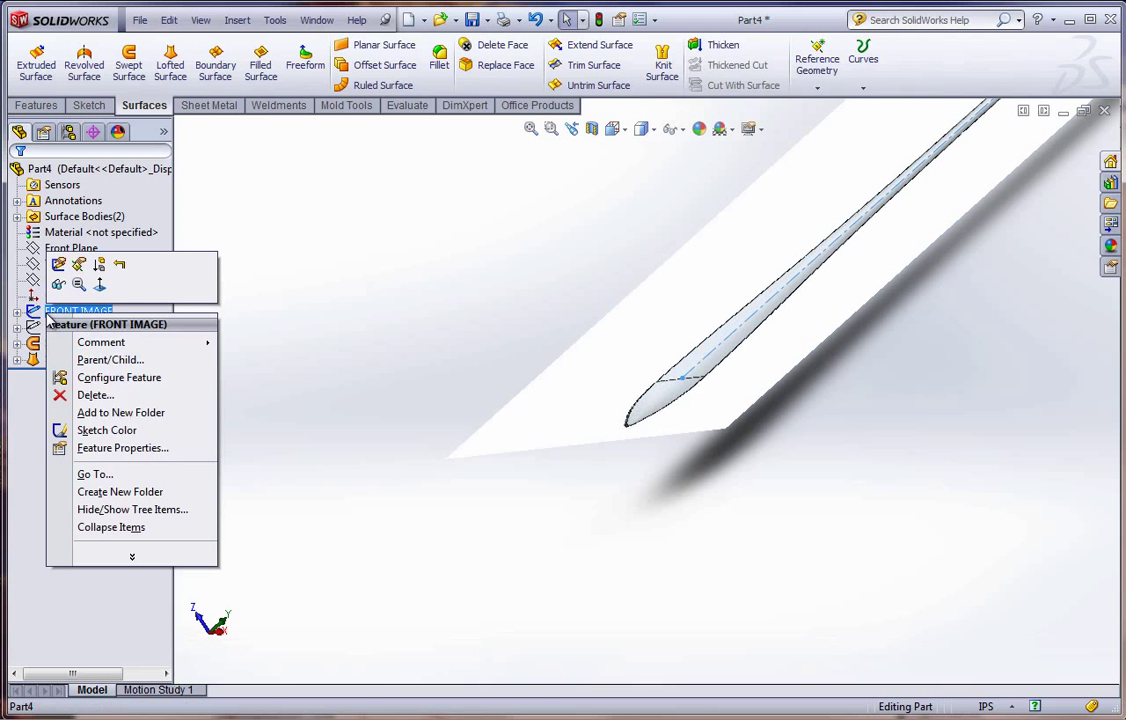
left_click(55, 283)
Knit the lofted handle-end surface and the swept spoon surface into a single surface body.
middle_click_drag(461, 452, 917, 245)
scroll(794, 246, "down", 3)
middle_click_drag(794, 246, 684, 222)
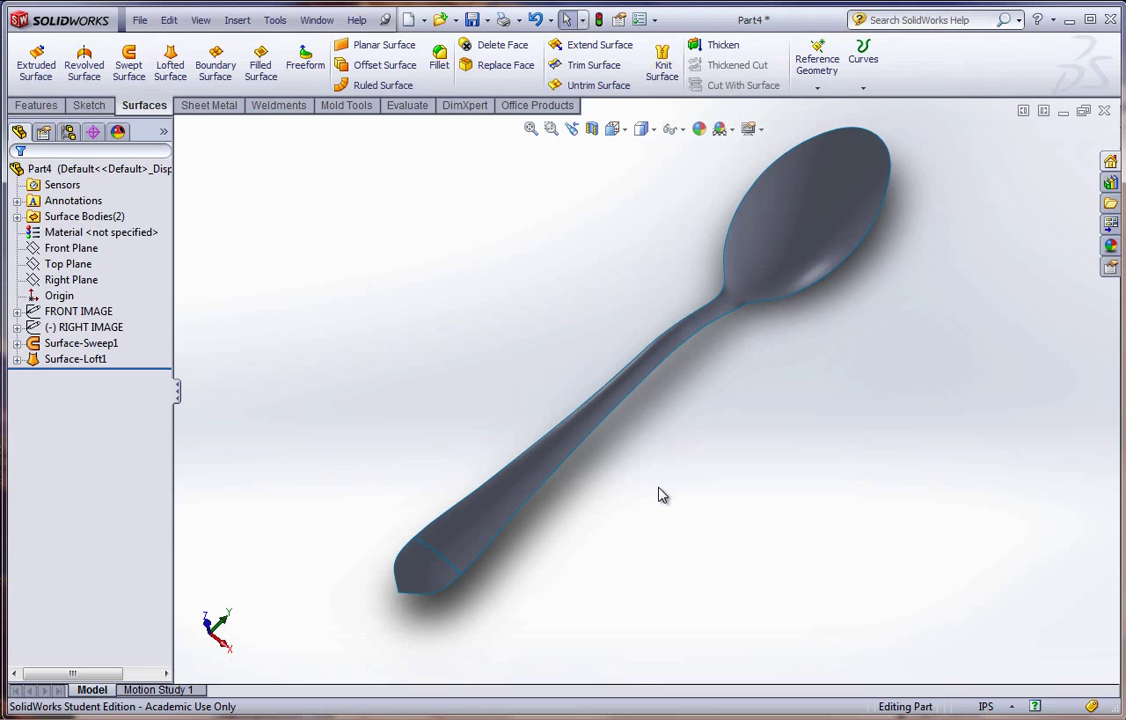
left_click(663, 68)
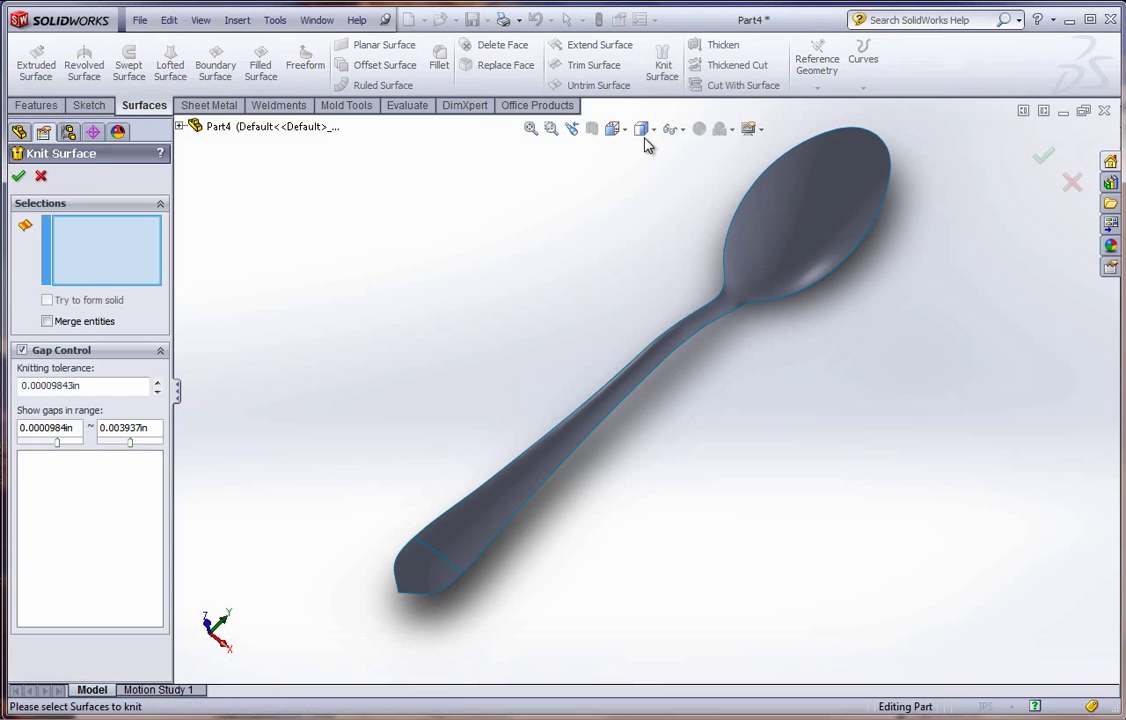
left_click(420, 578)
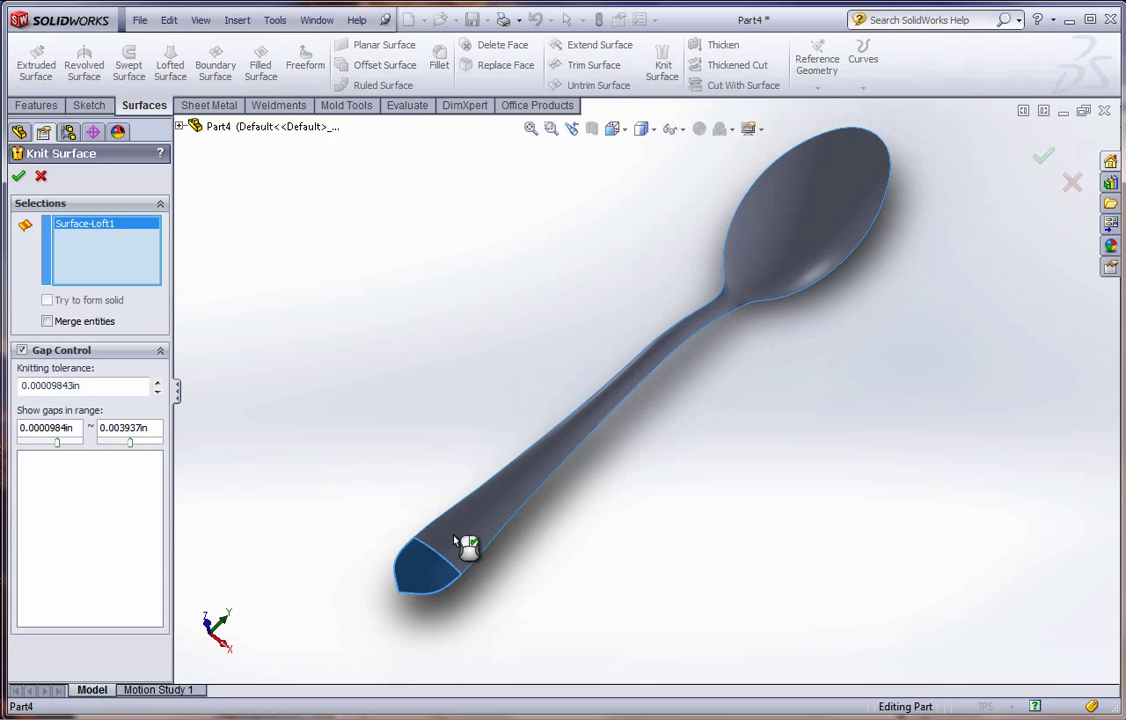
left_click(455, 538)
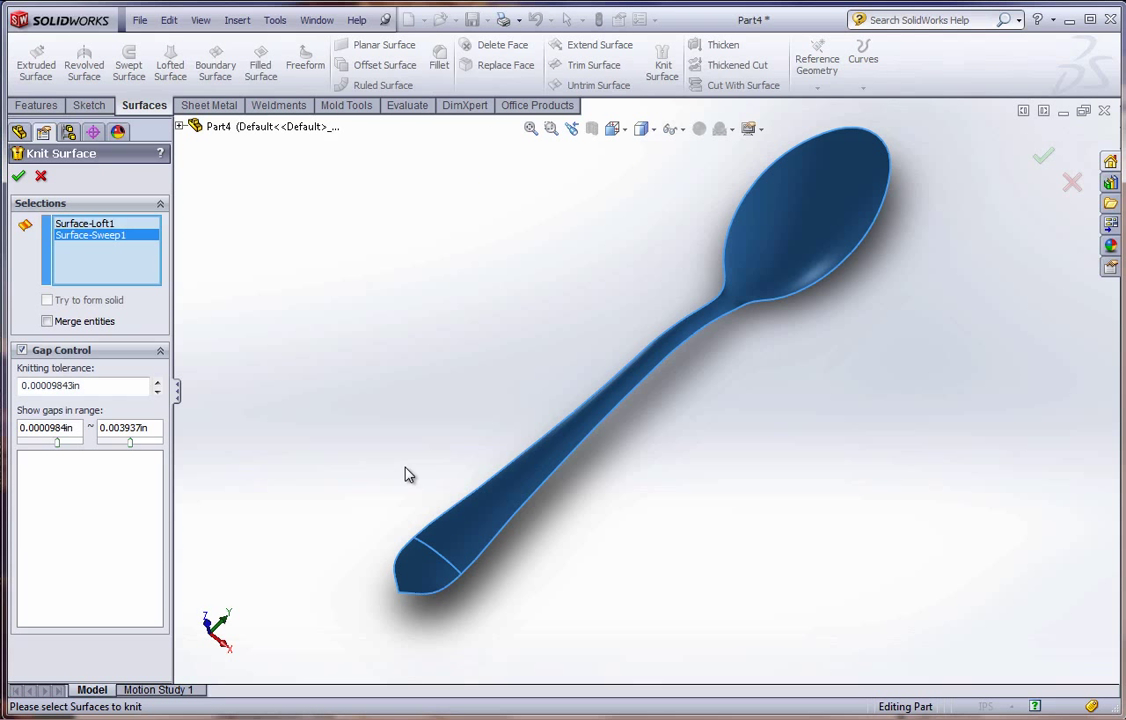
left_click(18, 177)
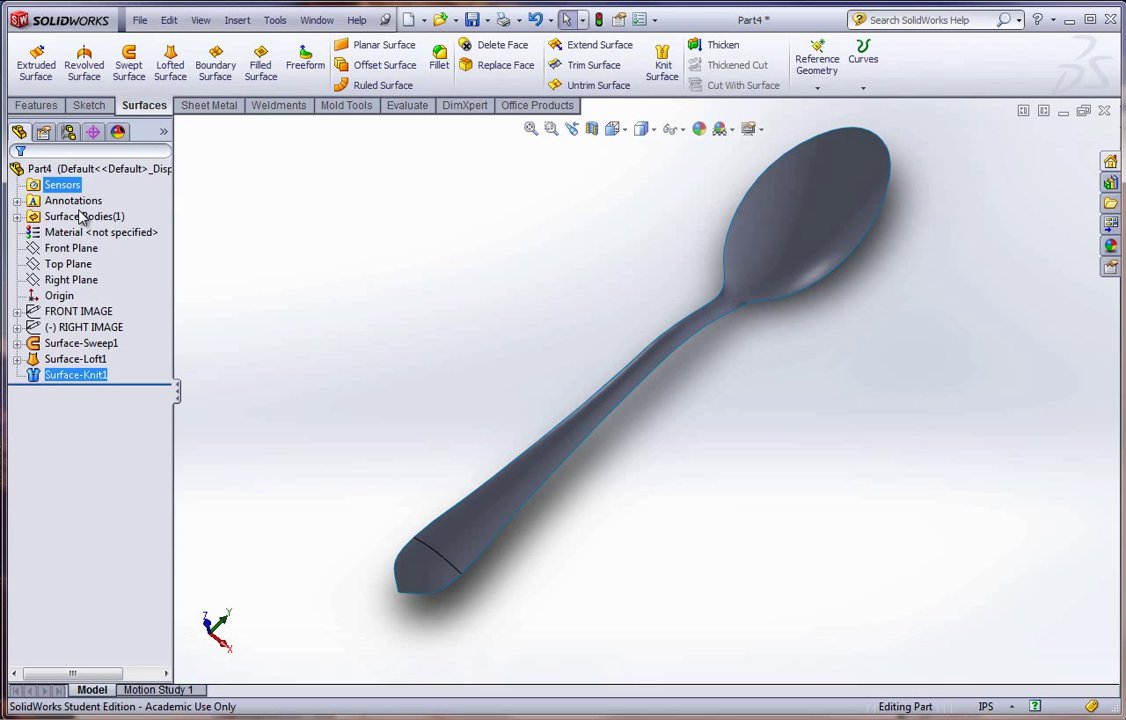
left_click(75, 374)
left_click(281, 407)
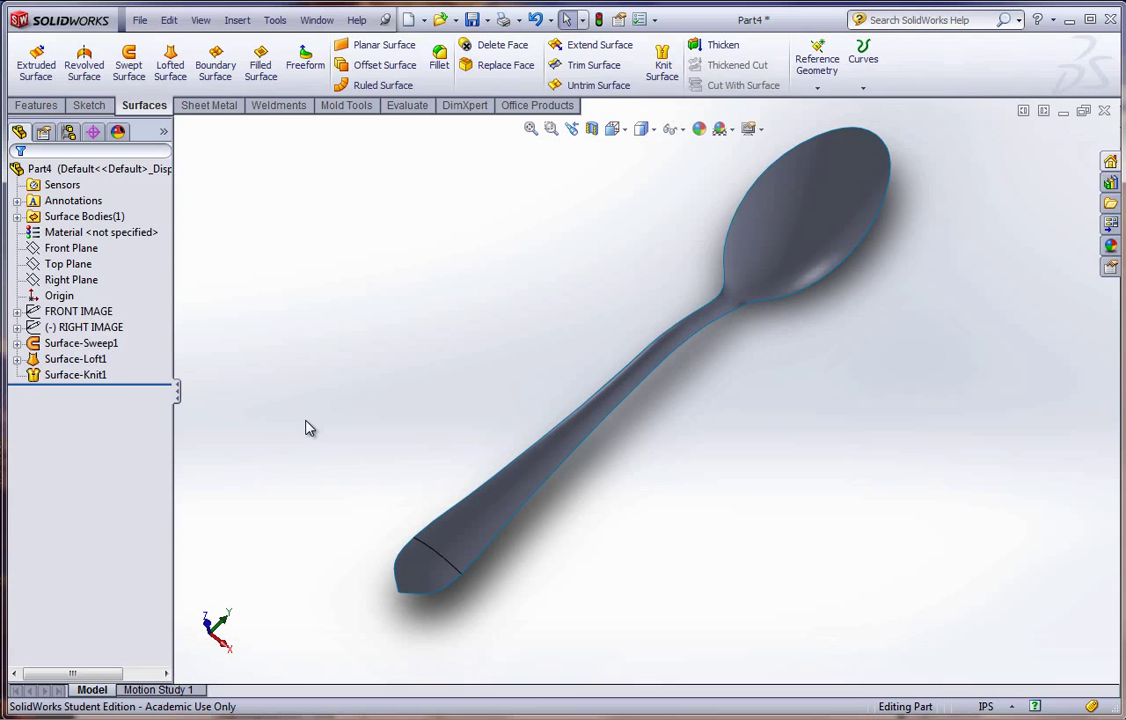
Display the curvature colours on the knitted surface and examine the pointed handle tip and the outer end of the bowl.
middle_click_drag(548, 410, 741, 327)
scroll(774, 281, "down", 2)
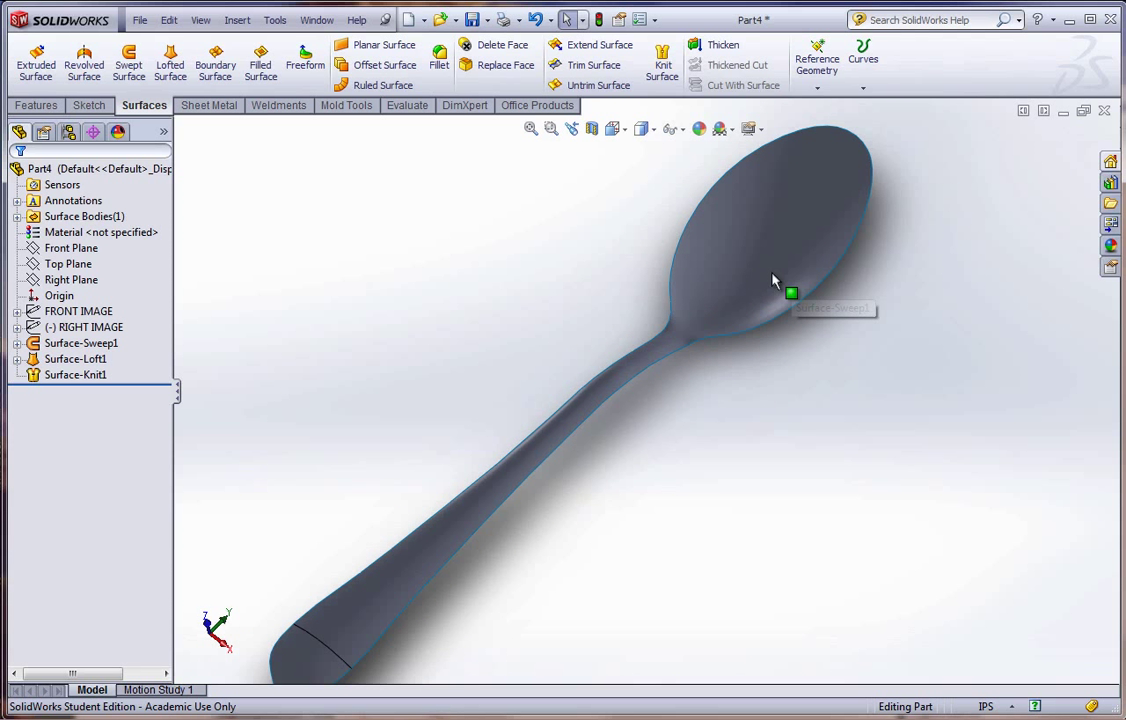
scroll(697, 308, "up", 2)
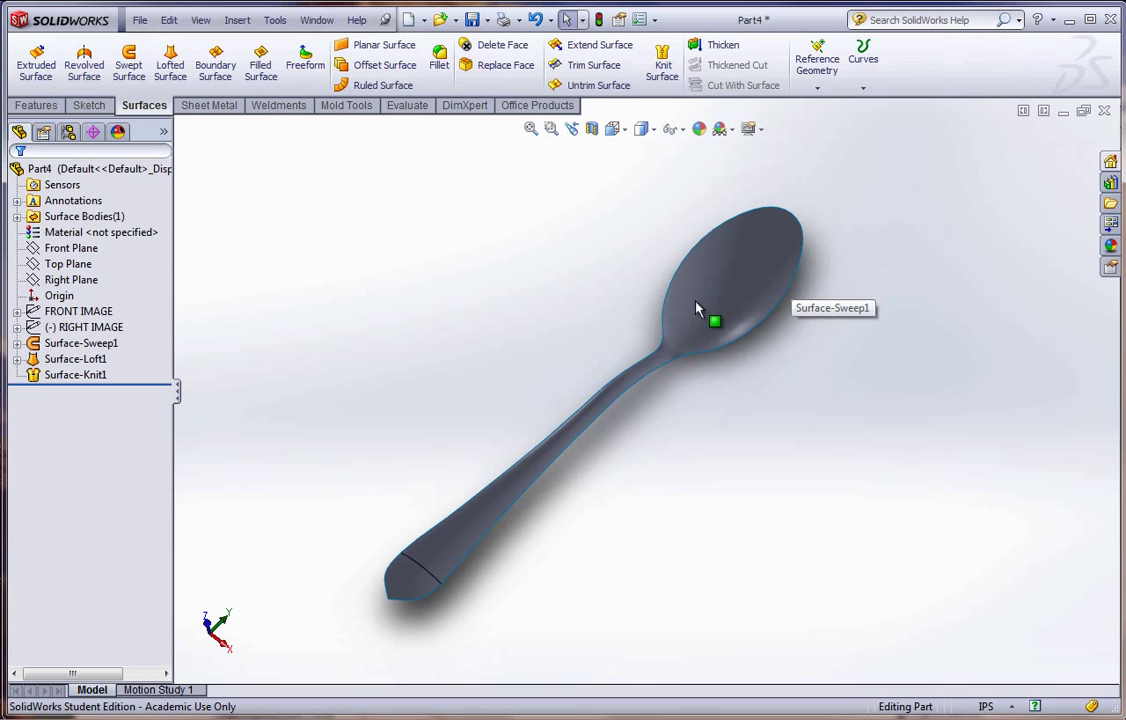
left_click(405, 106)
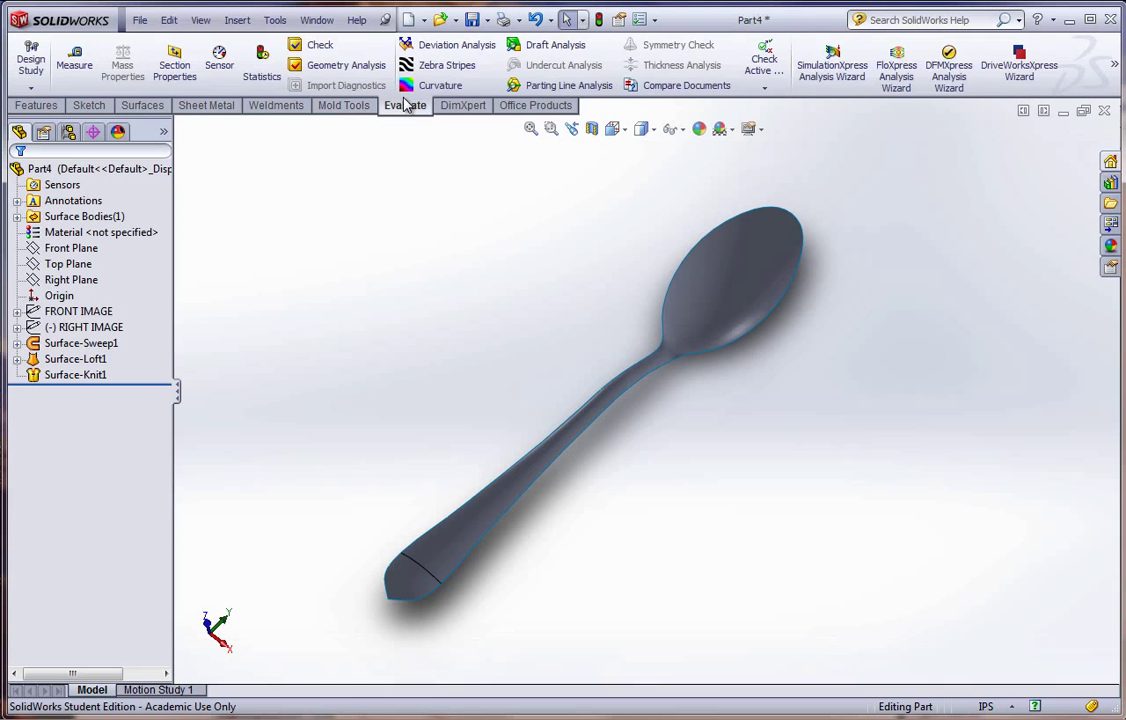
left_click(438, 85)
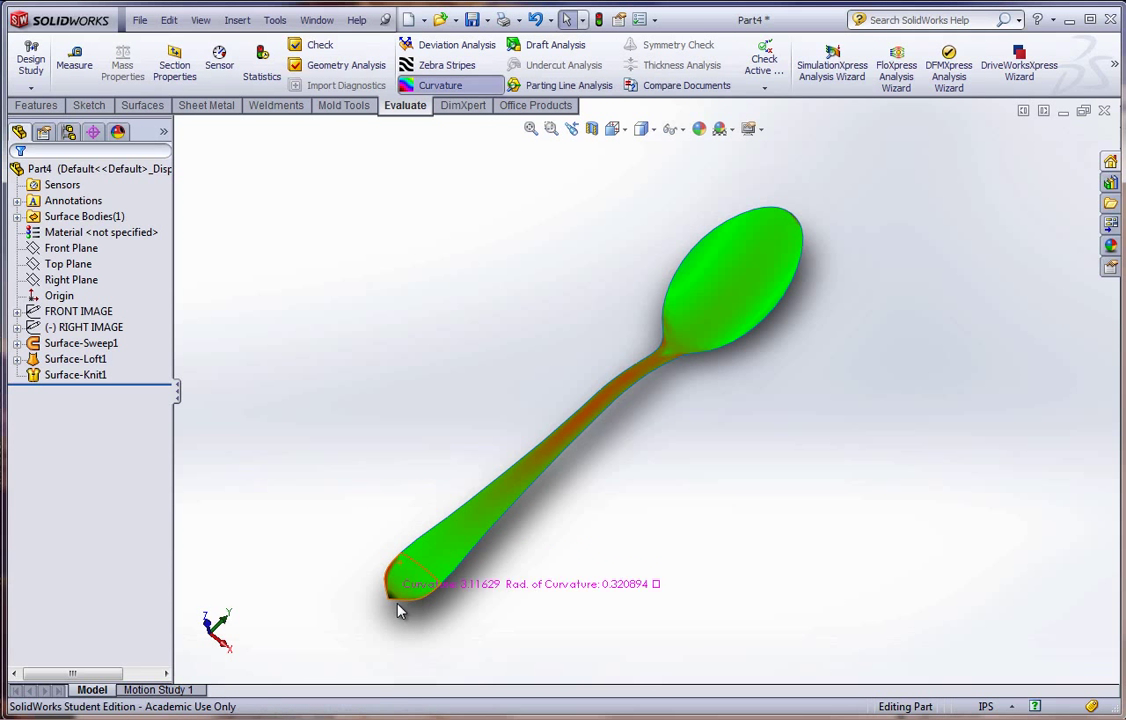
scroll(440, 560, "down", 8)
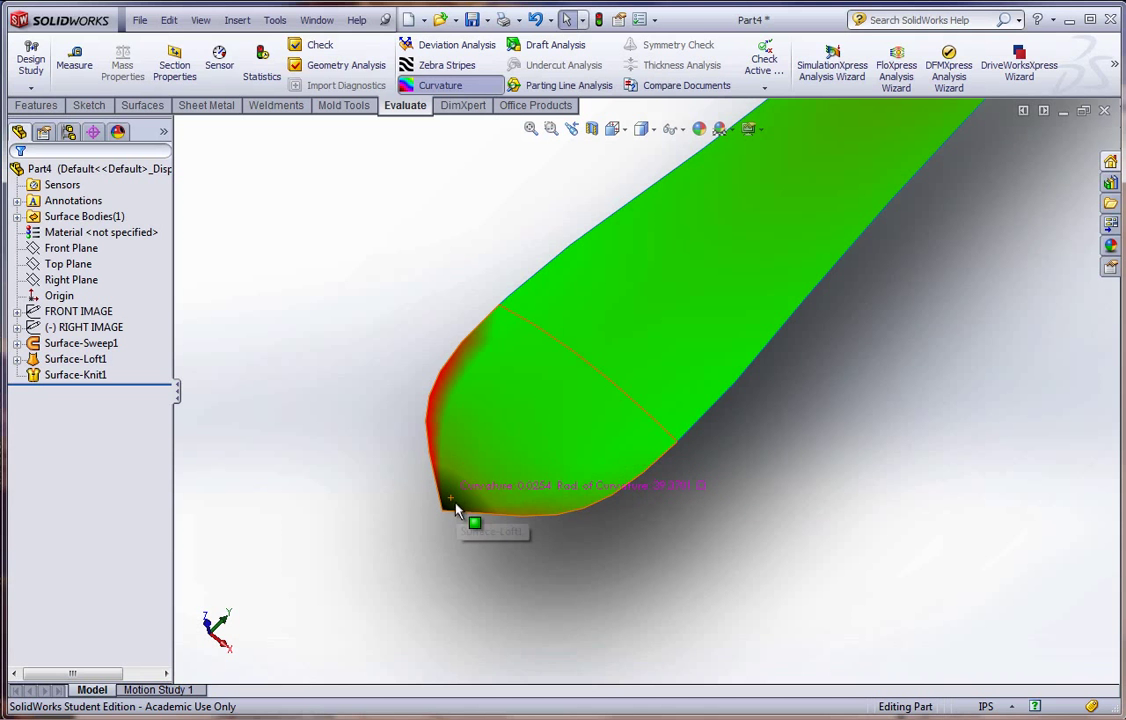
scroll(455, 512, "down", 2)
scroll(460, 497, "up", 3)
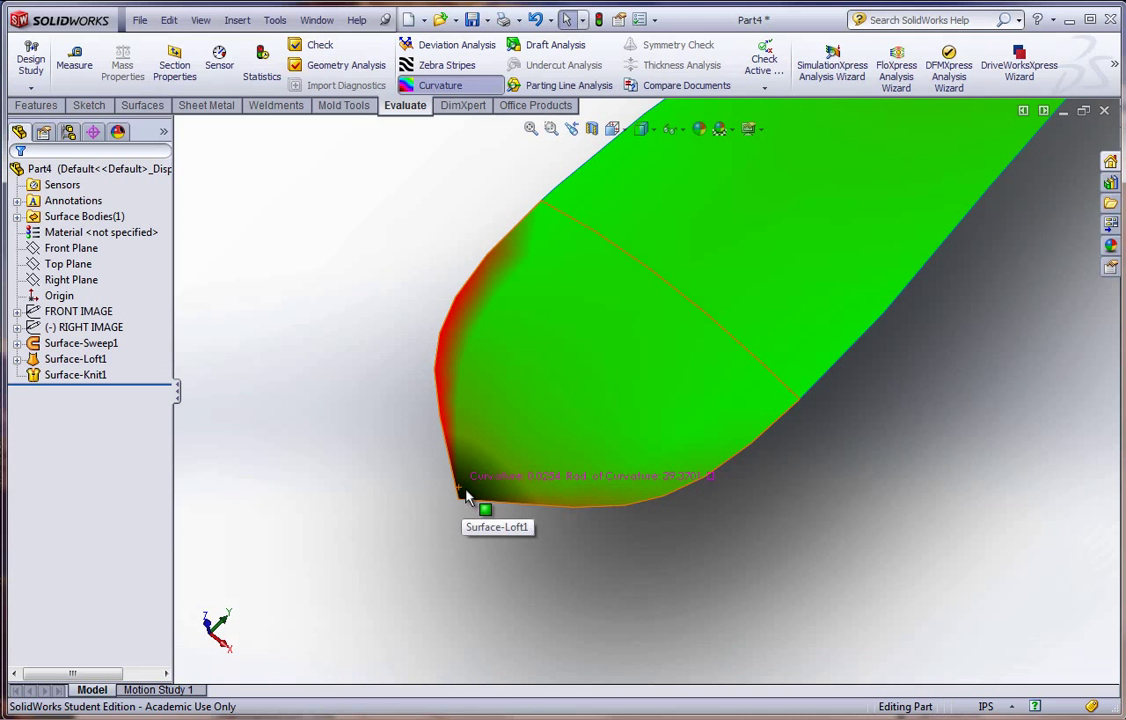
scroll(553, 525, "up", 5)
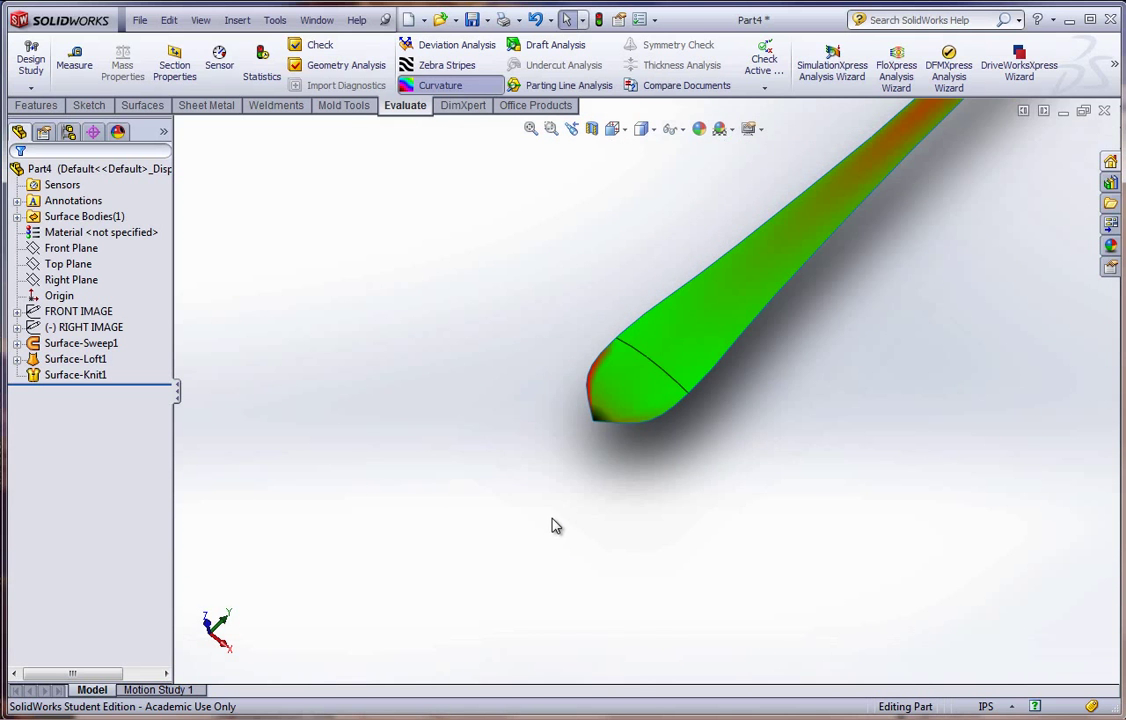
scroll(808, 265, "down", 4)
scroll(808, 265, "down", 3)
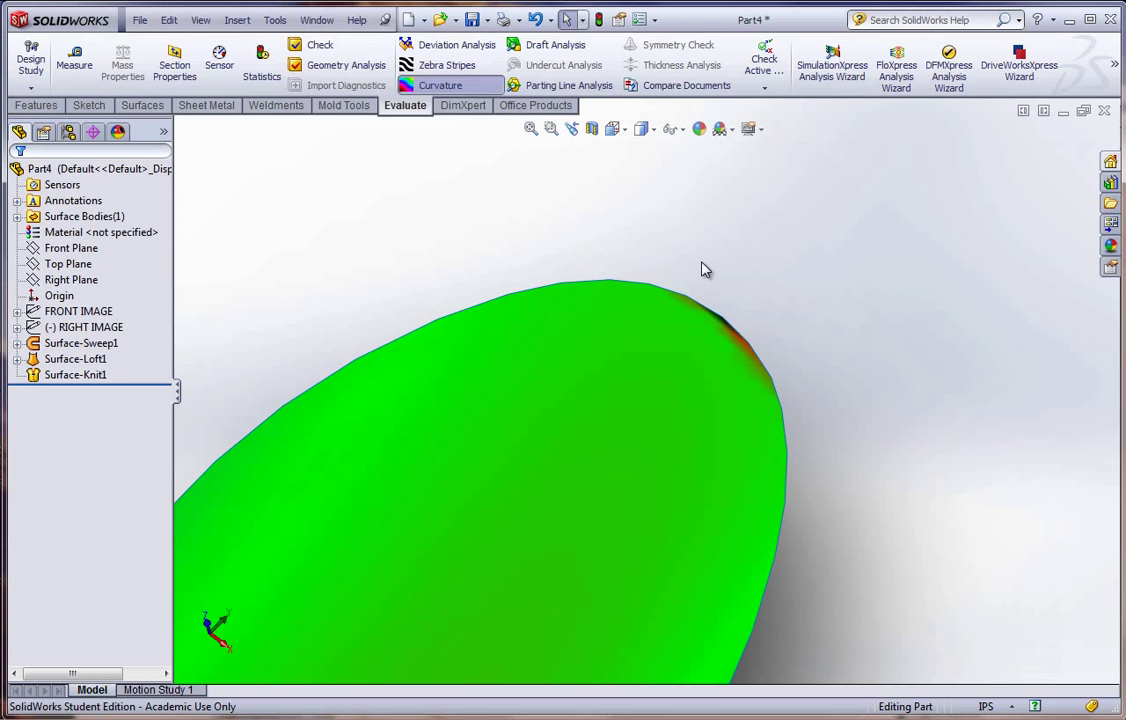
Start a sketch on the Front Plane, viewed normal to it, and draw a horizontal line across the handle tip about 0.5 in below the origin.
left_click(75, 248)
left_click(93, 229)
key("space")
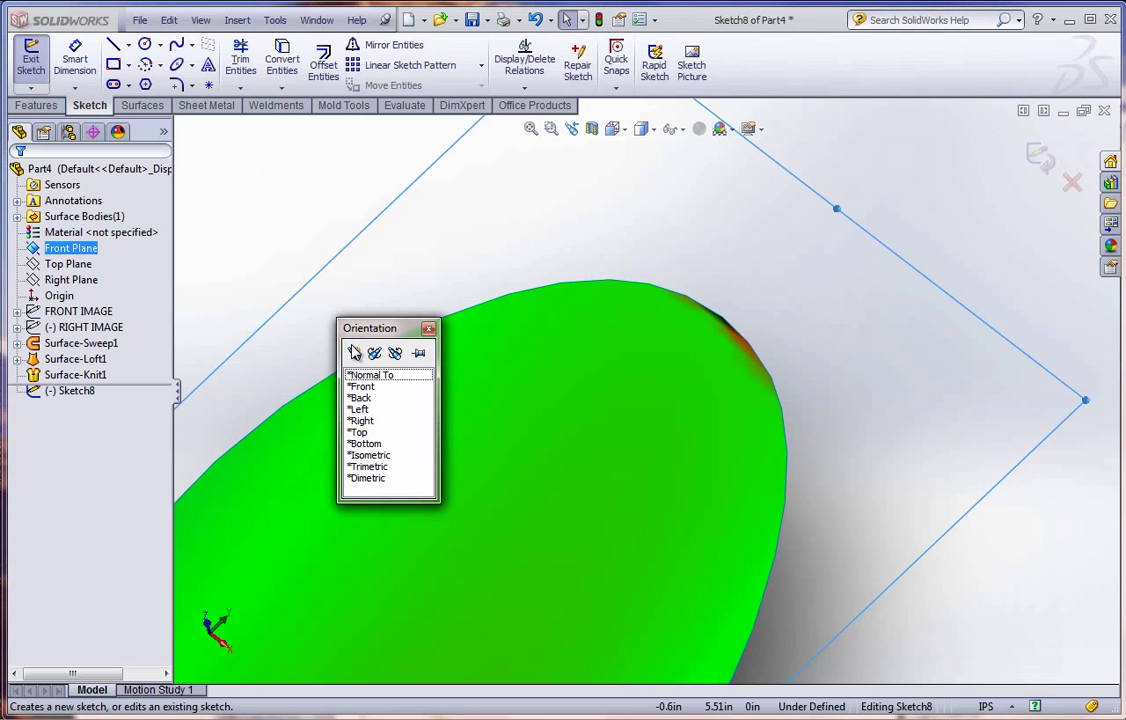
left_click(364, 376)
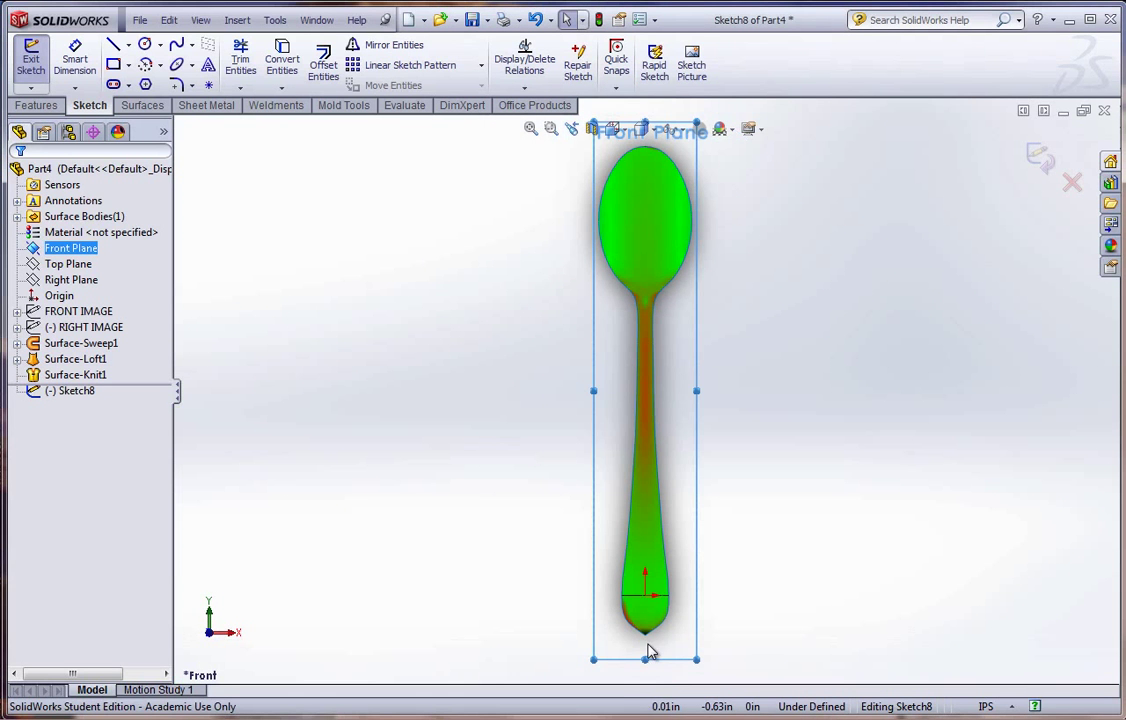
scroll(648, 640, "down", 5)
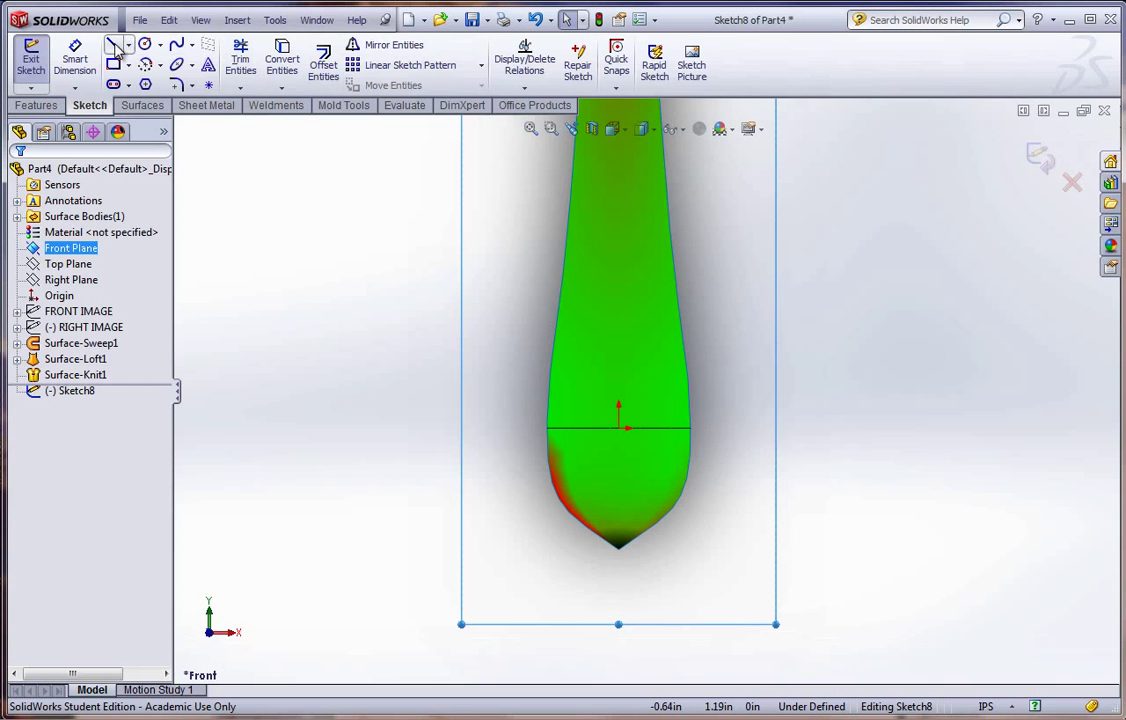
left_click(114, 45)
scroll(636, 552, "down", 3)
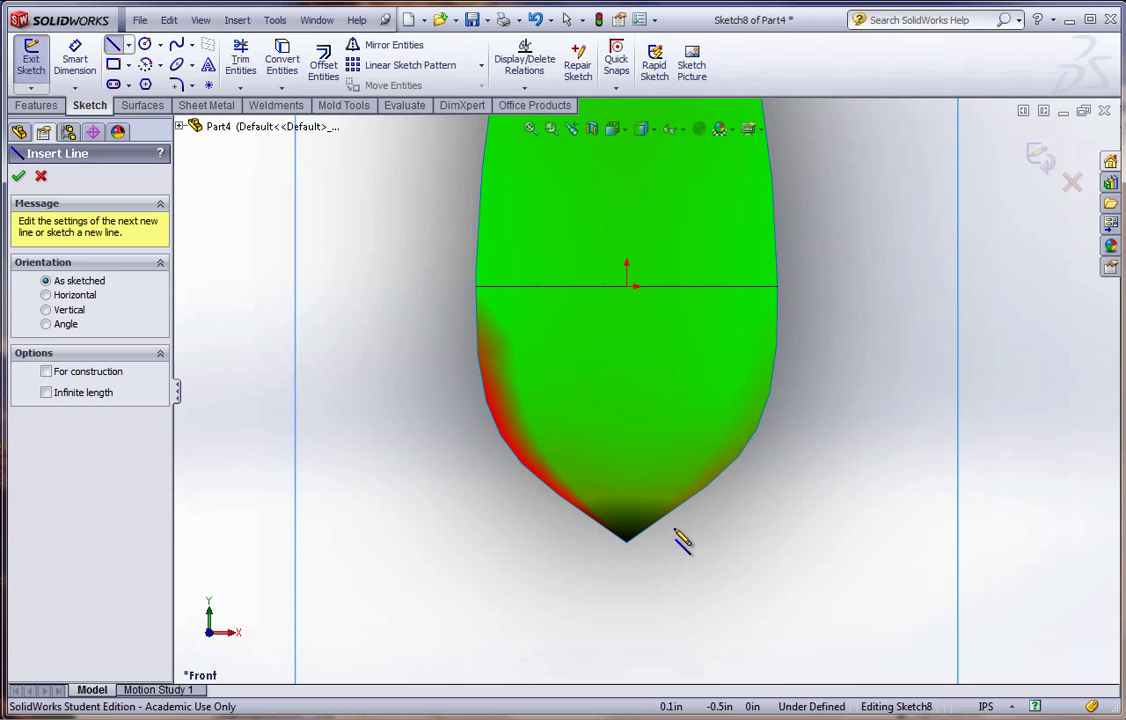
left_click(674, 528)
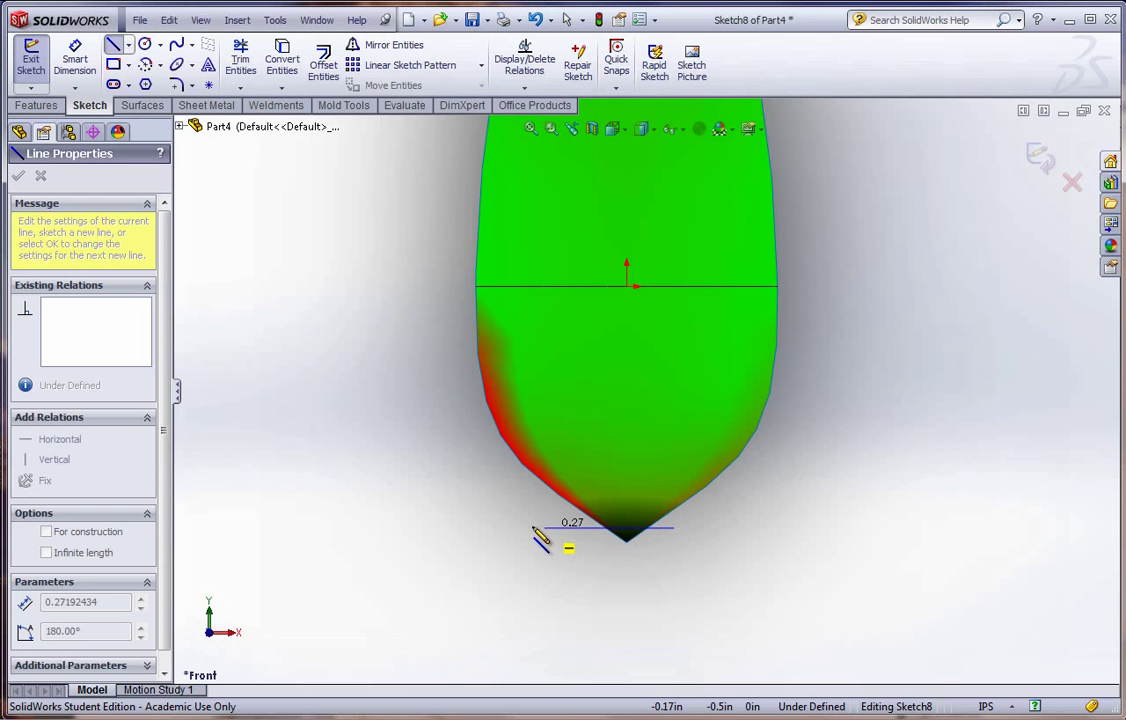
left_click(245, 528)
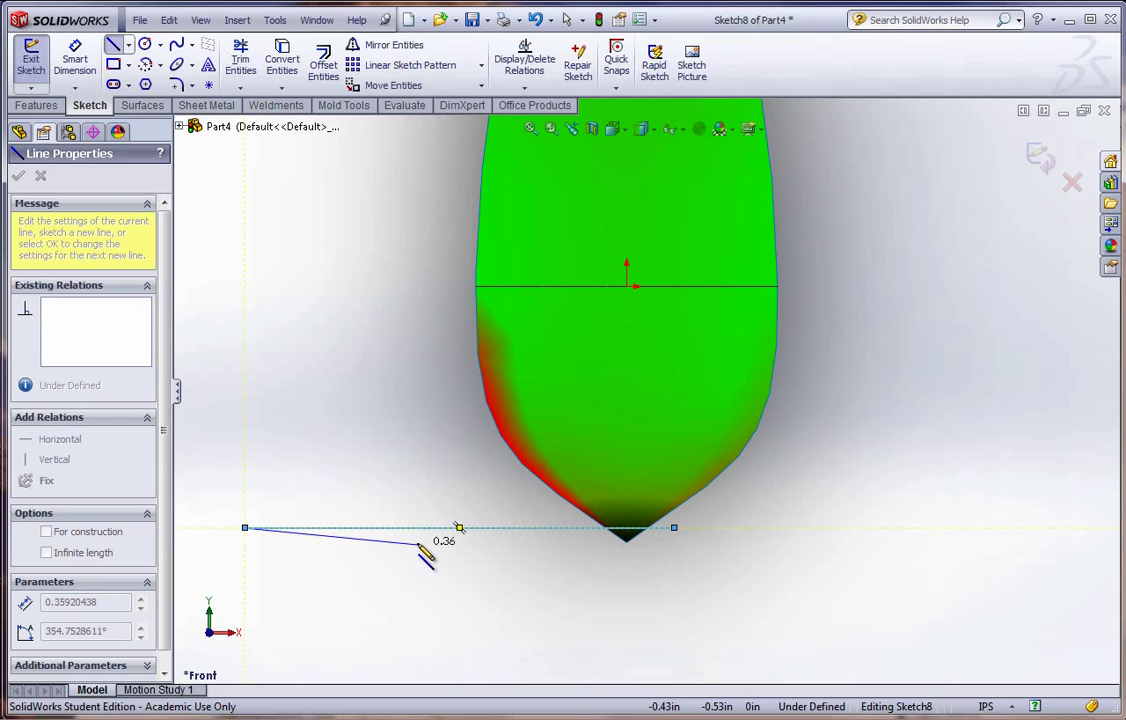
Draw a vertical line beside the spoon from the horizontal line's outer end up to just below the bowl's outer end.
scroll(440, 470, "up", 5)
scroll(628, 269, "up", 5)
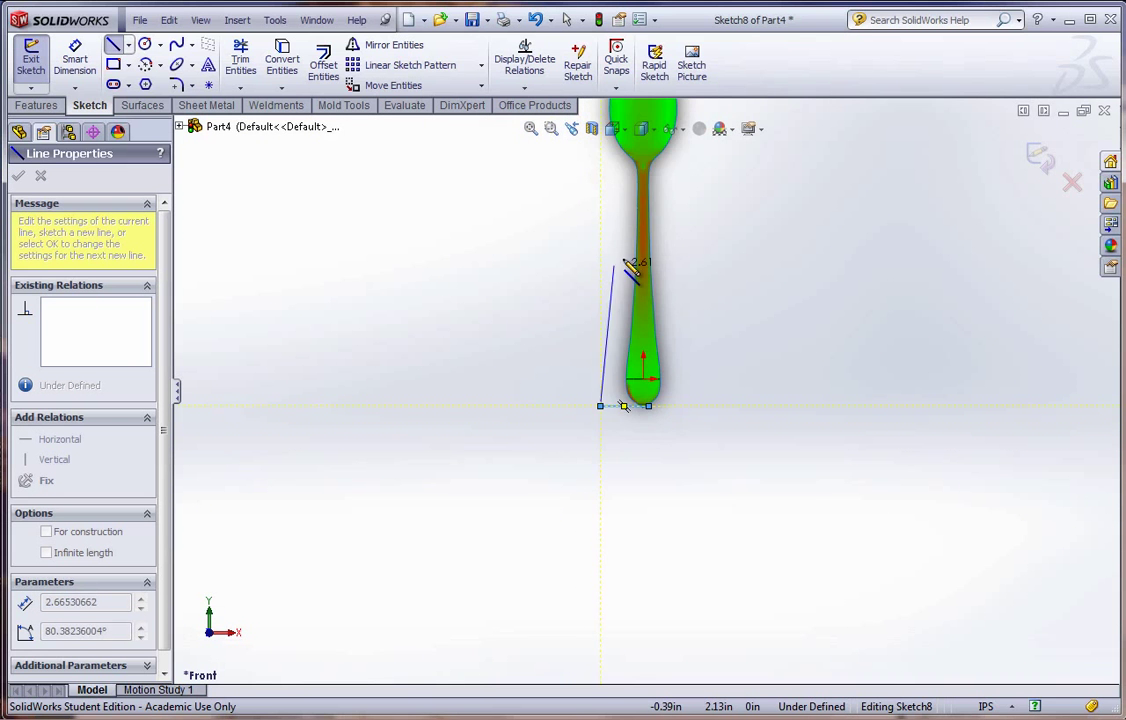
scroll(635, 321, "down", 5)
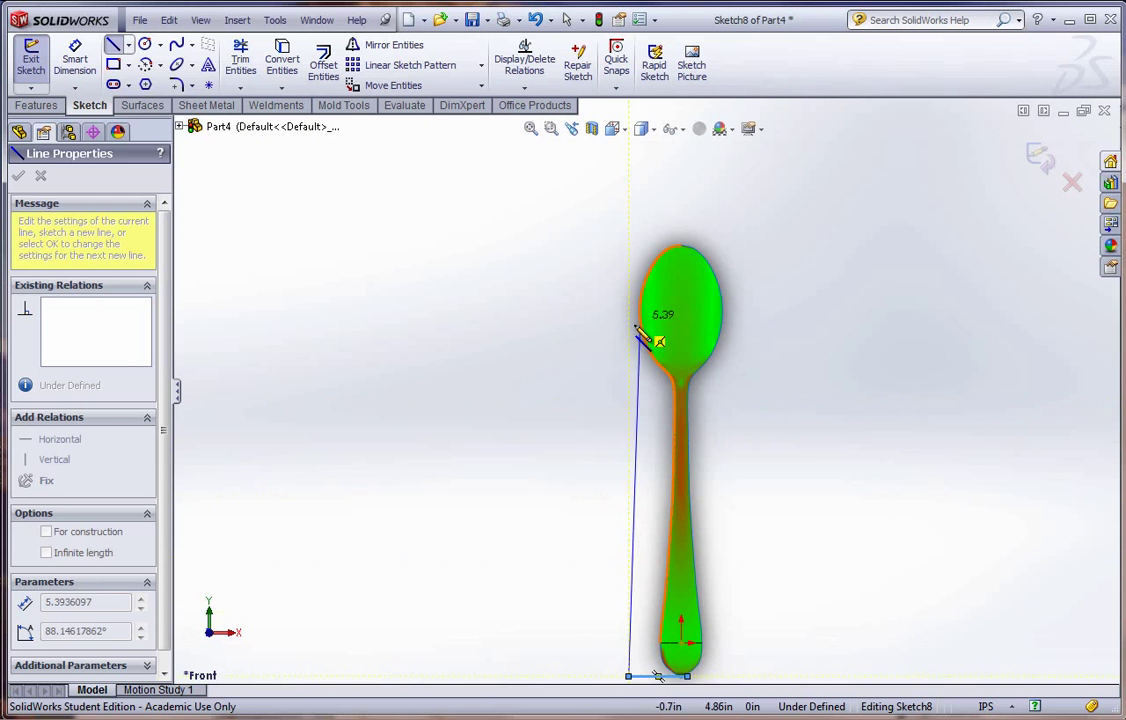
left_click(629, 256)
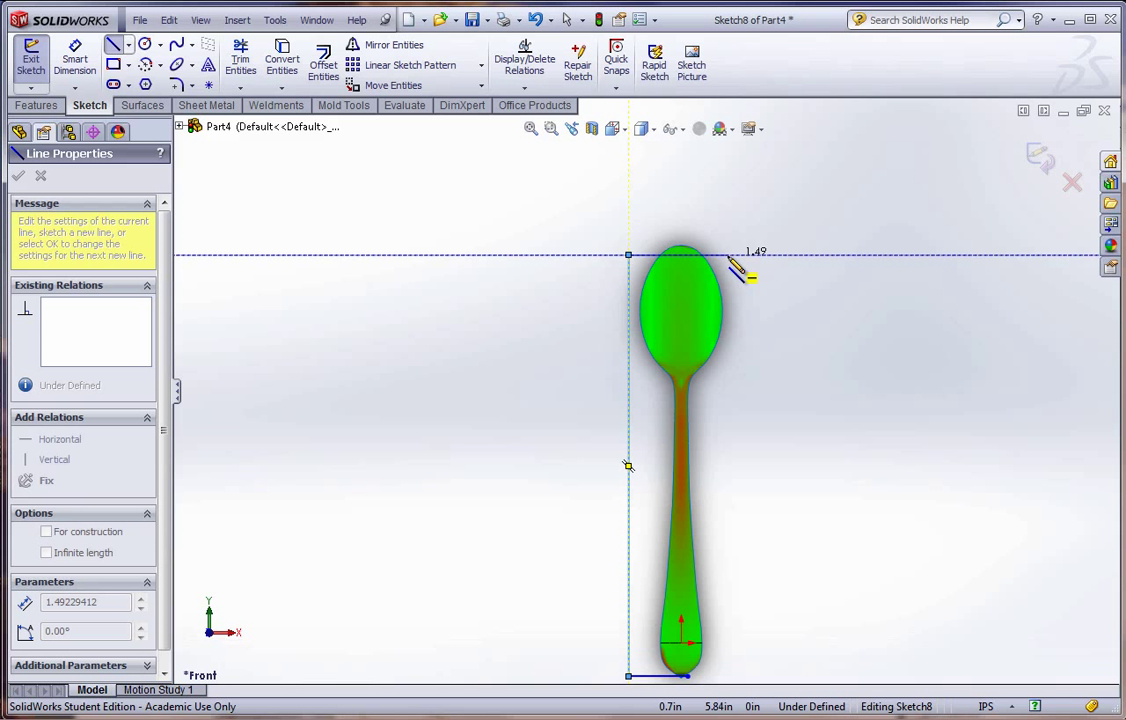
key("Escape")
key("Escape")
Try a three-point arc with a radius of about 1.16 in from the vertical line's upper end across the bowl tip, and delete it.
scroll(700, 253, "down", 6)
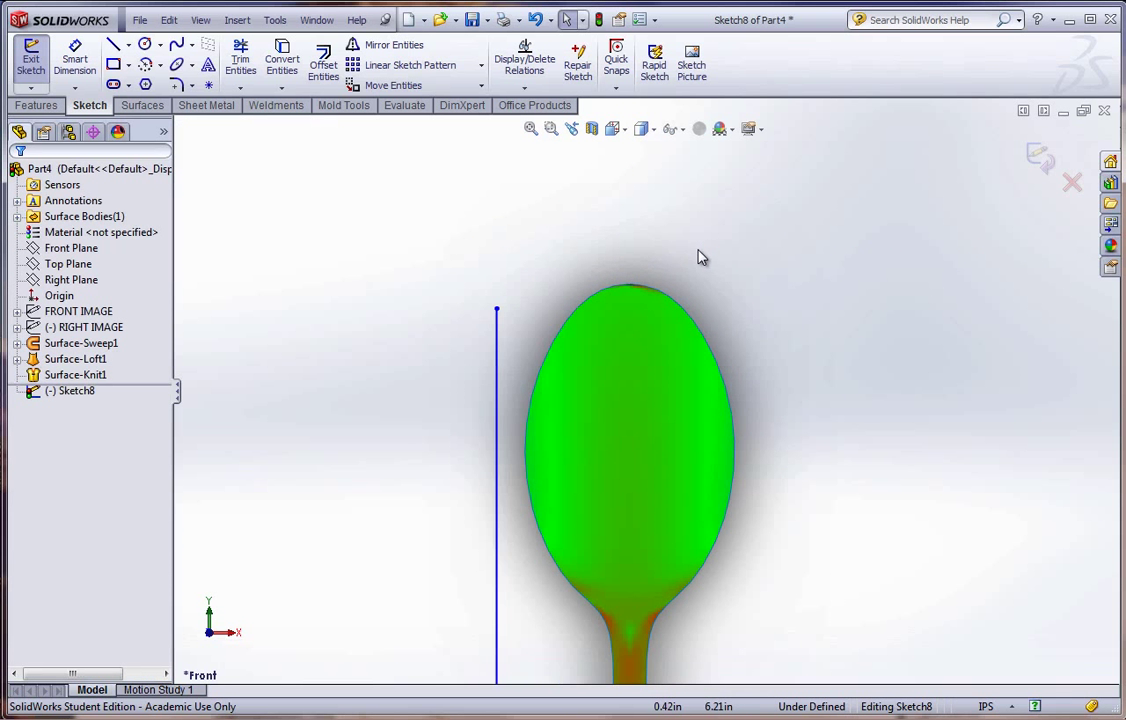
left_click_drag(392, 366, 388, 428)
left_click(327, 234)
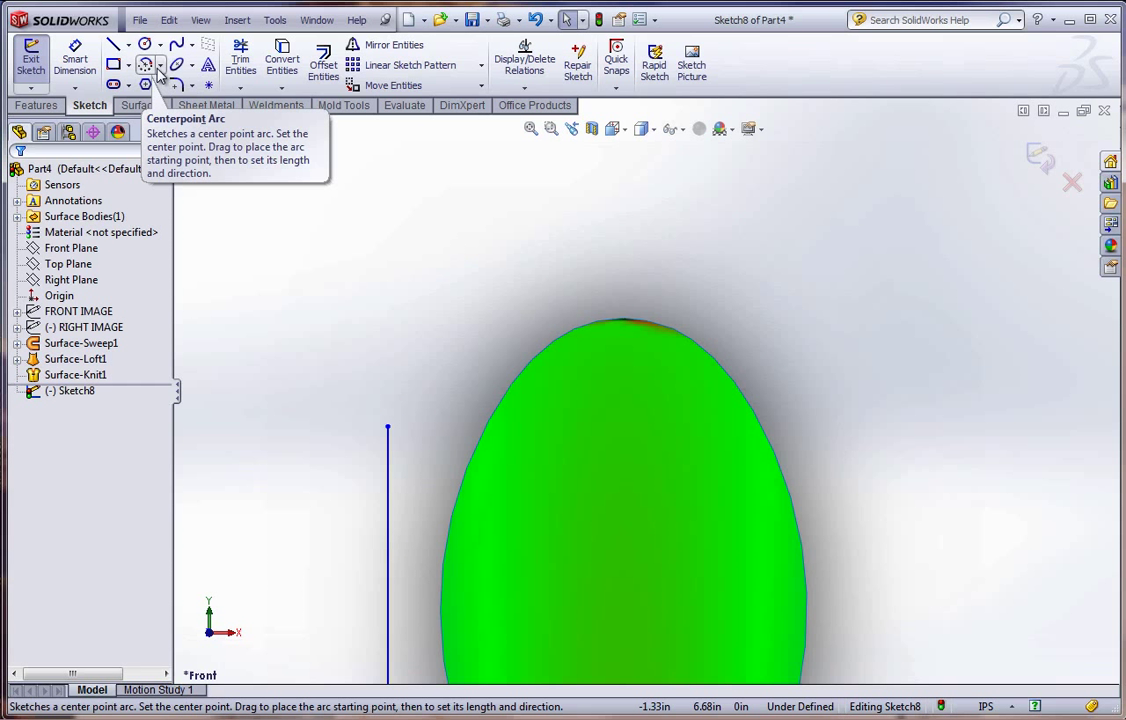
left_click(159, 67)
left_click(185, 121)
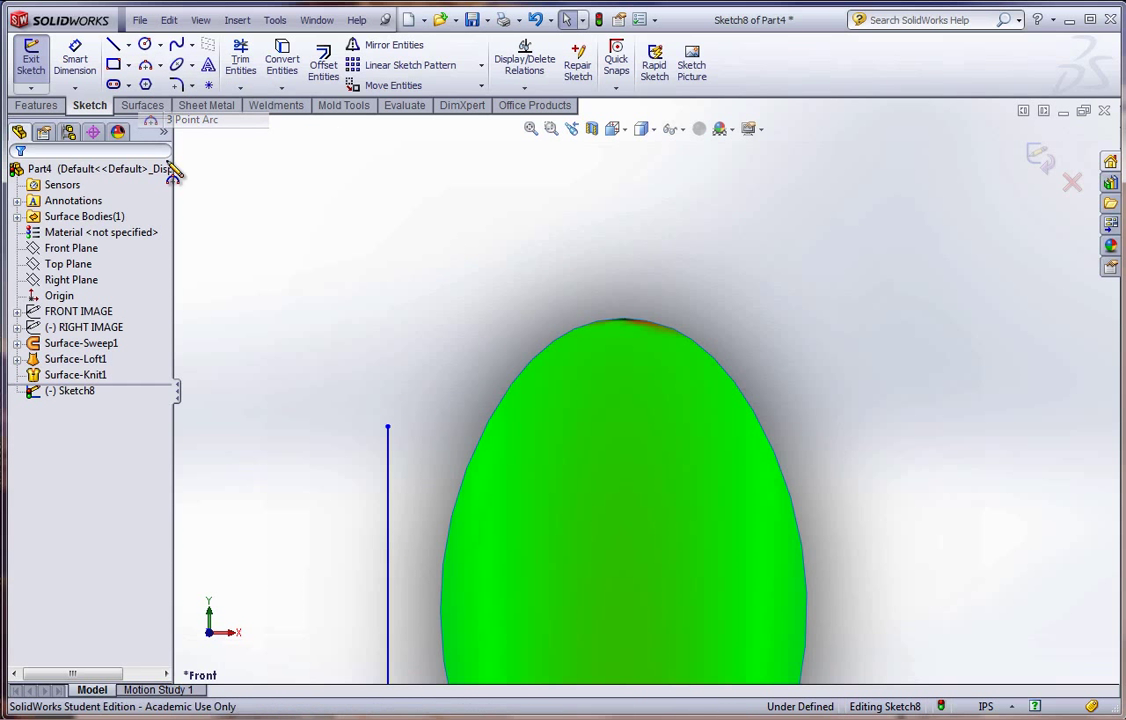
left_click(389, 428)
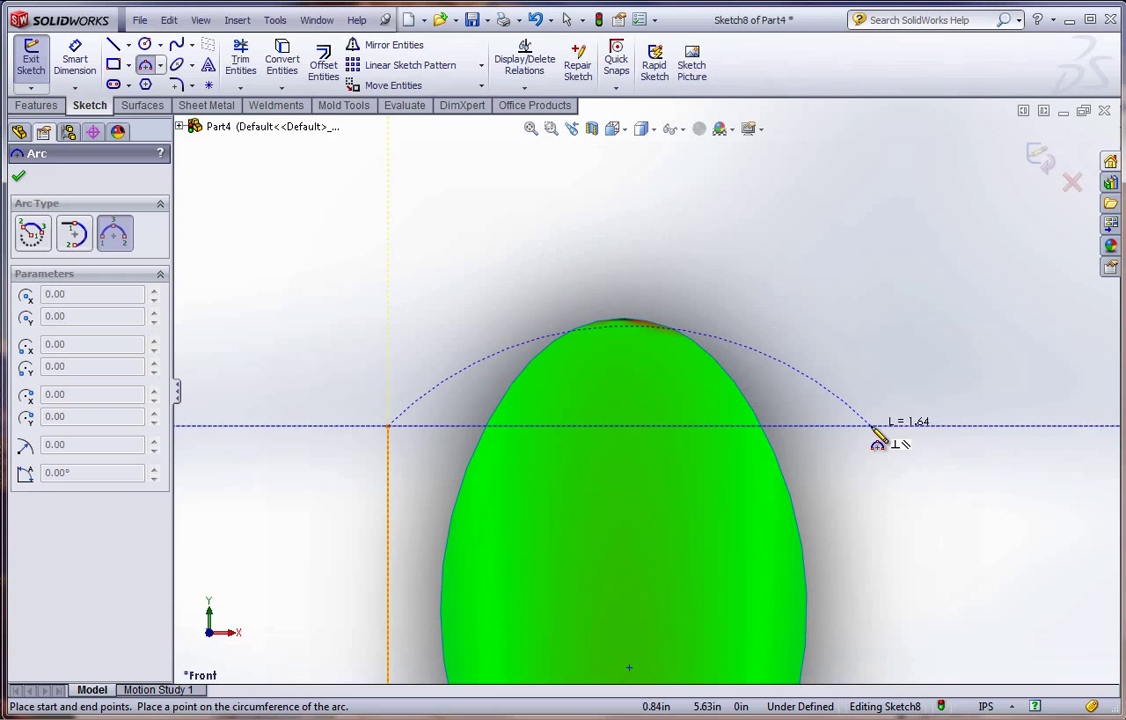
left_click(870, 426)
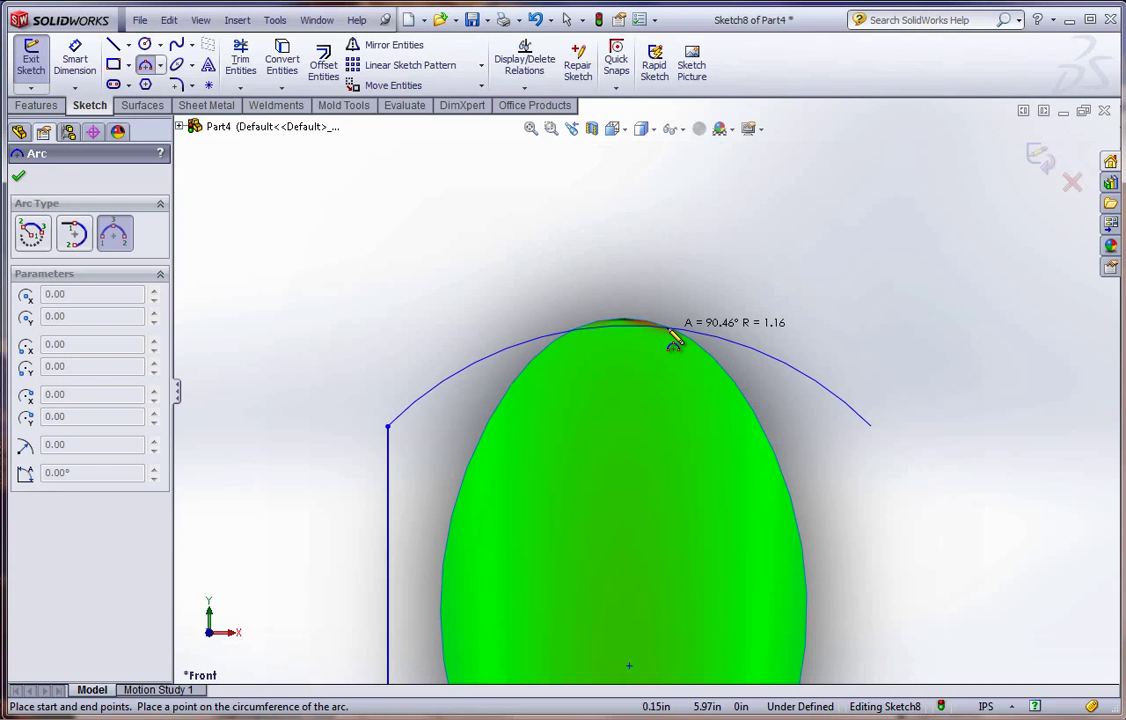
left_click(675, 340)
key("Escape")
scroll(661, 334, "down", 5)
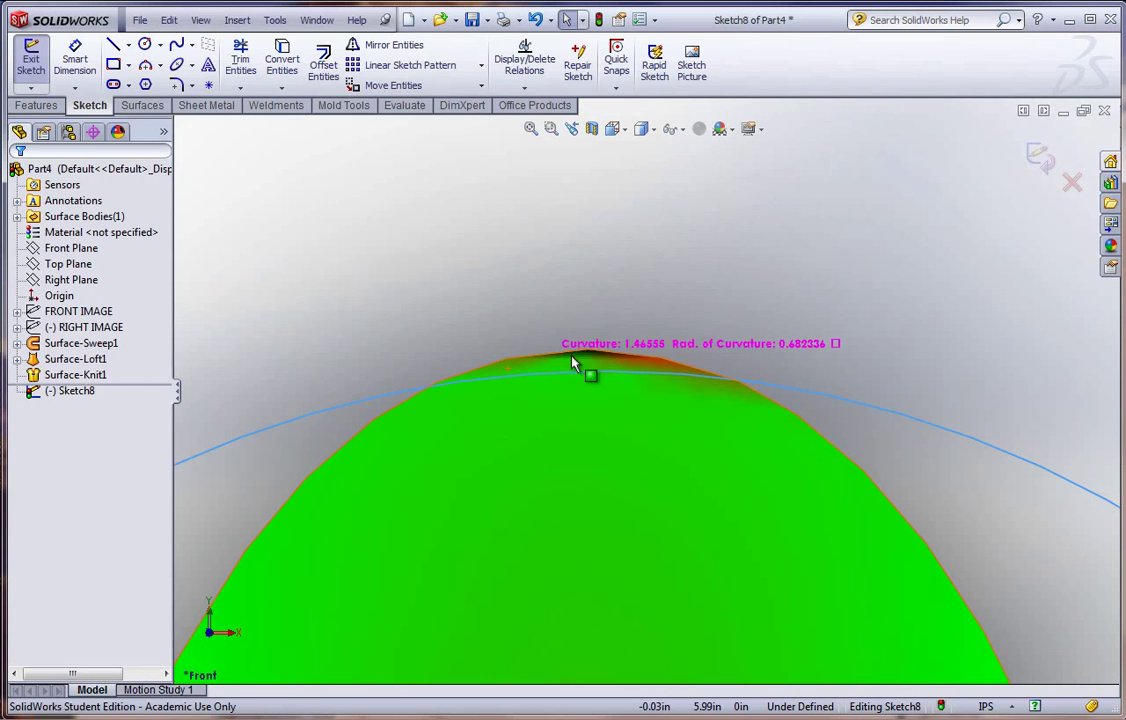
scroll(701, 443, "up", 5)
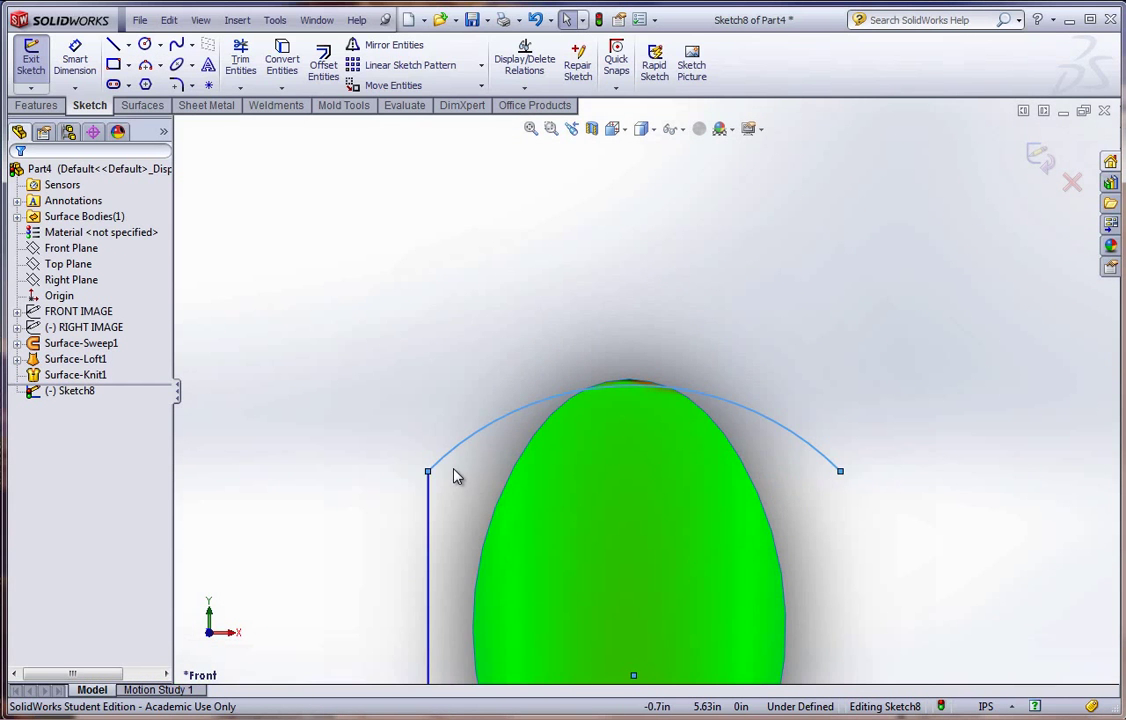
left_click(445, 465)
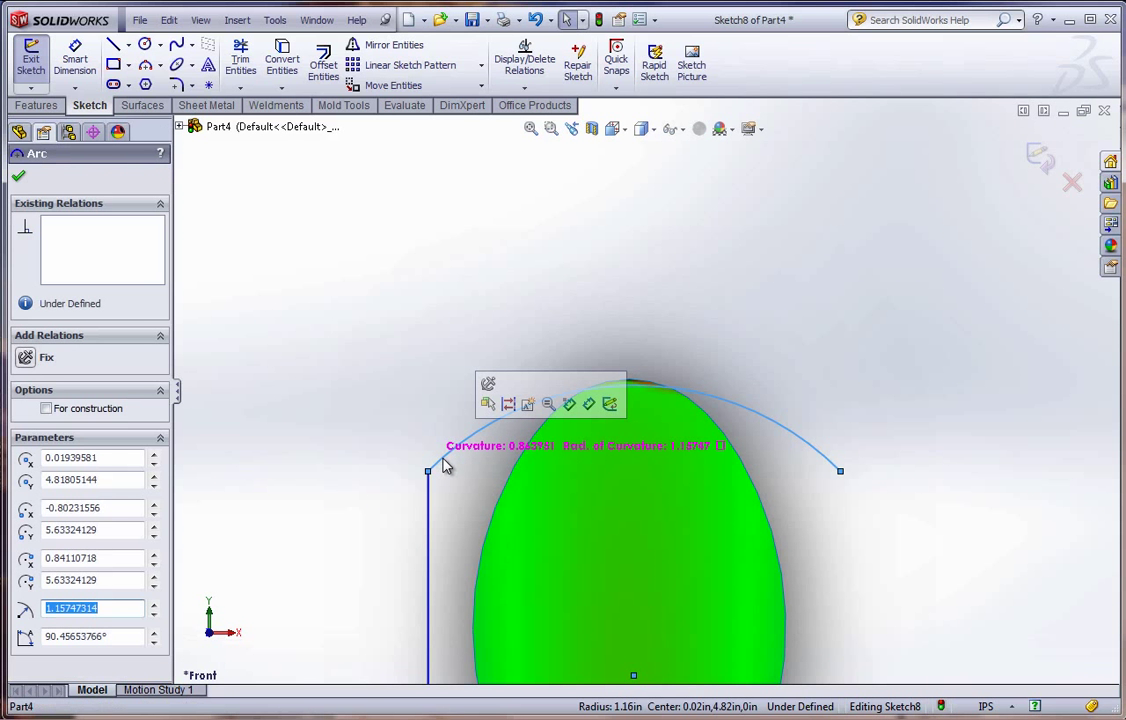
key("Delete")
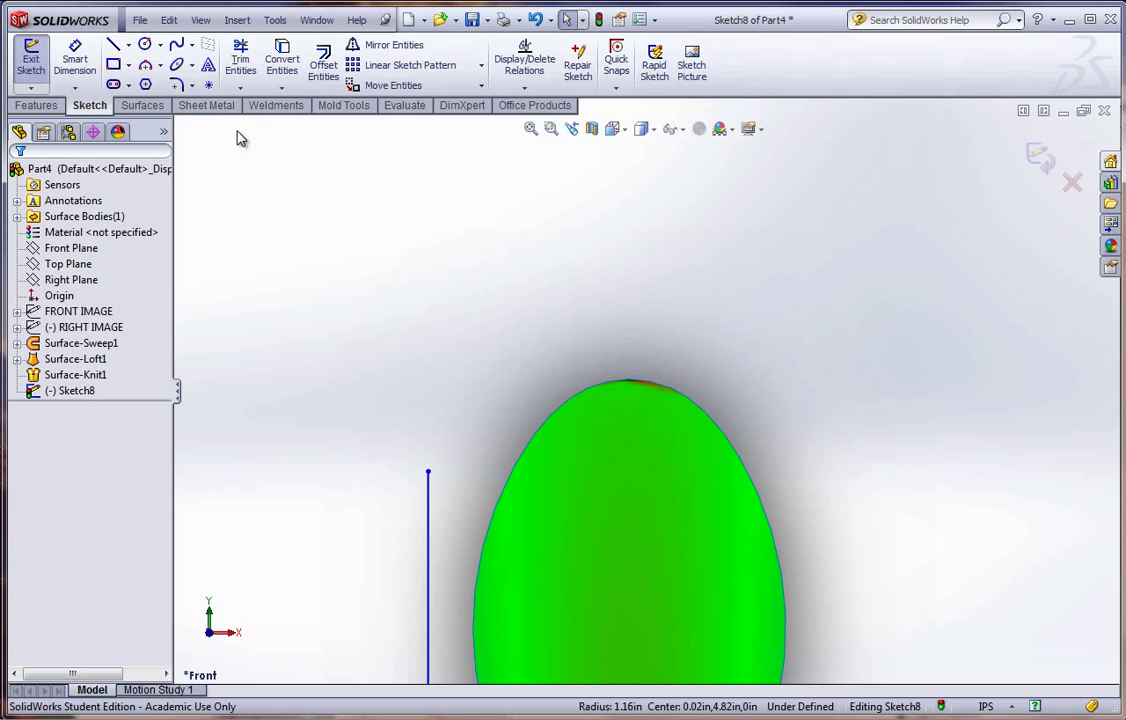
Draw a three-point arc with a radius of about 0.47 in just inside the bowl's outer end, between the two bowl edges.
left_click(145, 66)
scroll(543, 395, "down", 4)
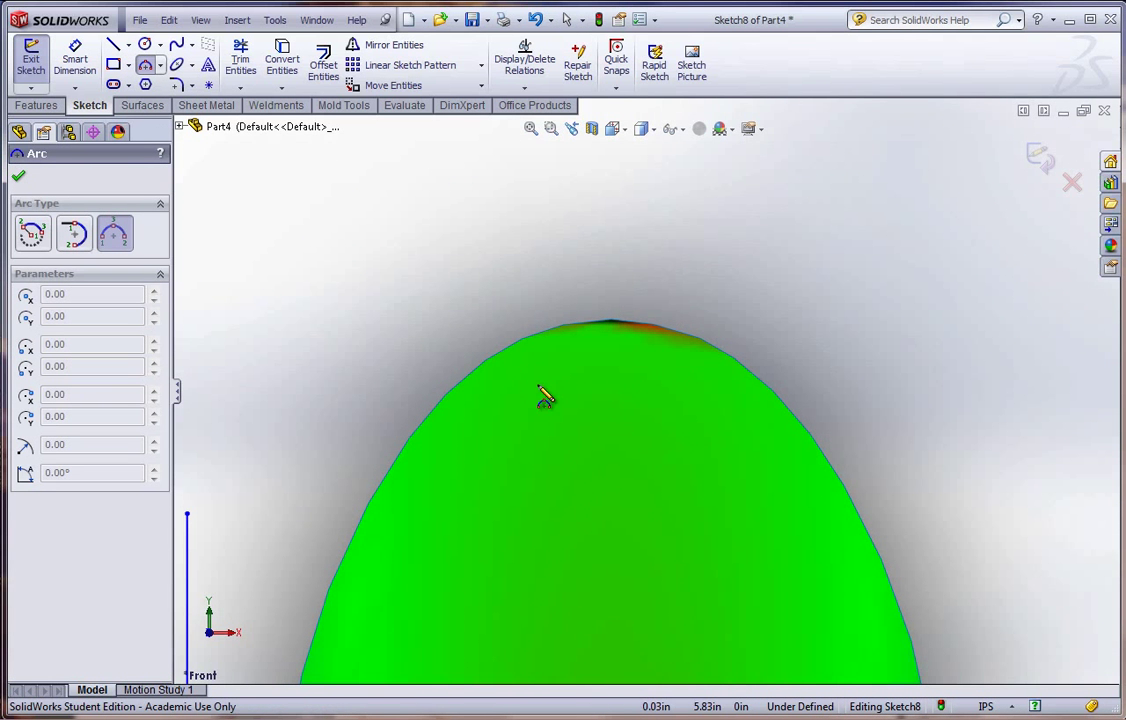
left_click(460, 381)
left_click(765, 381)
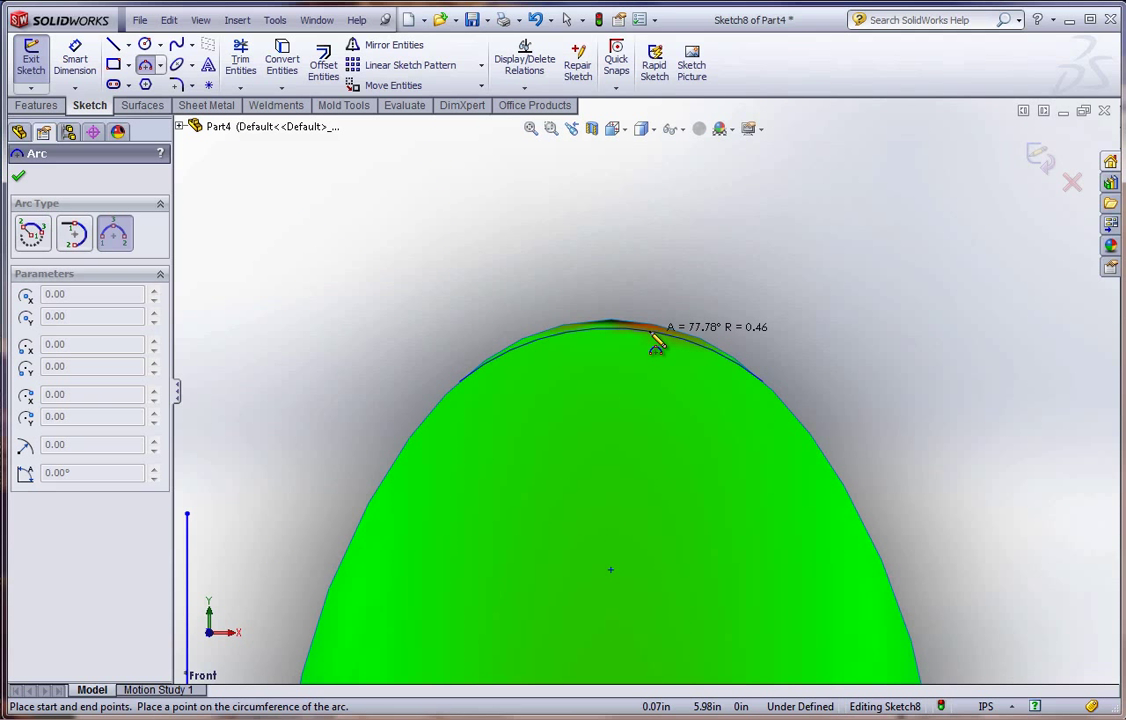
left_click(656, 343)
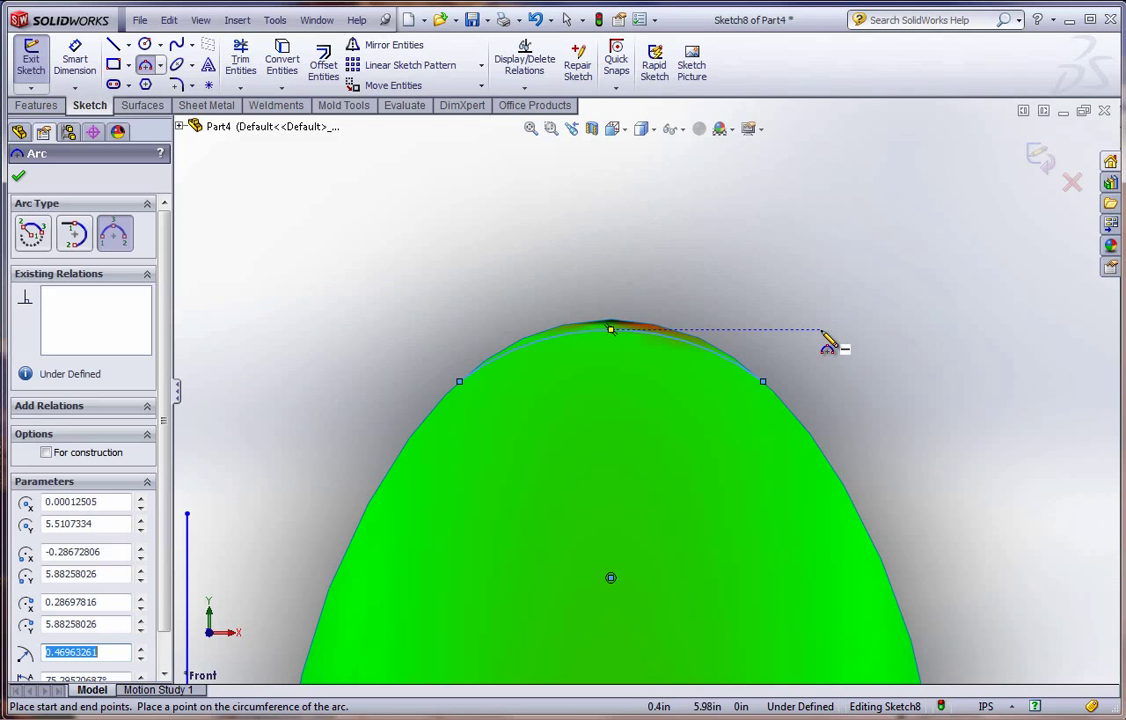
key("Escape")
Connect the arc's nearer endpoint to the upper end of the vertical line with a straight line.
scroll(472, 430, "up", 3)
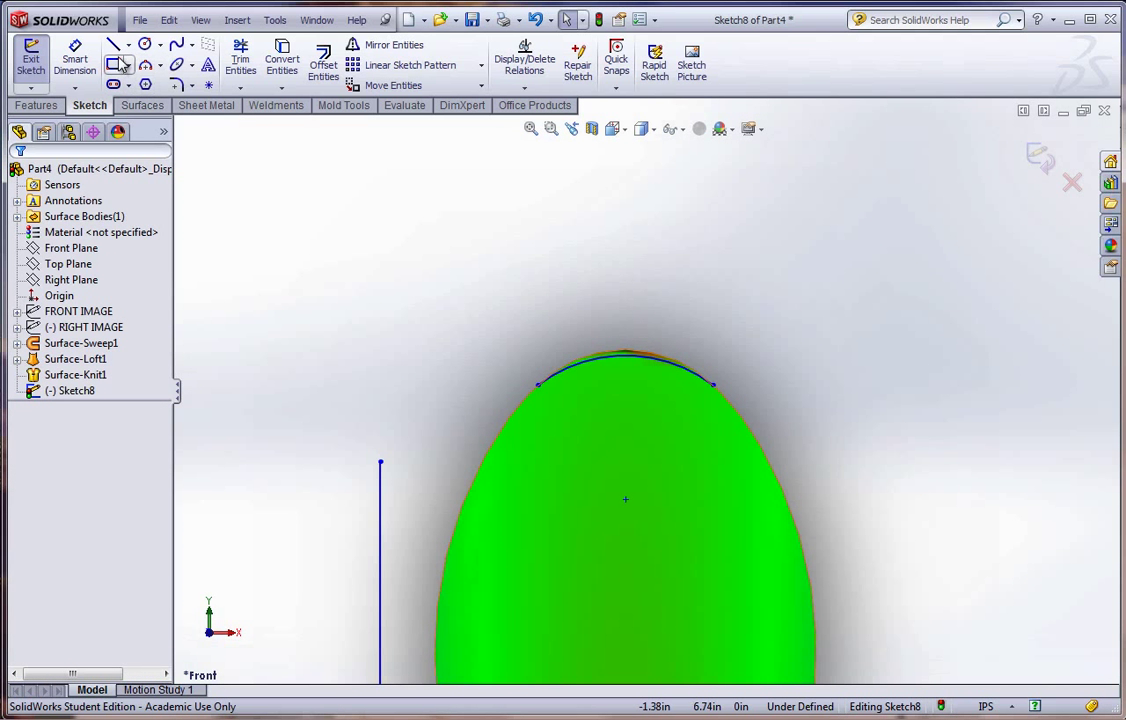
key("l")
left_click_drag(538, 384, 380, 462)
key("Escape")
Check the open trimming profile at both ends of the spoon, and exit the sketch.
scroll(405, 553, "up", 5)
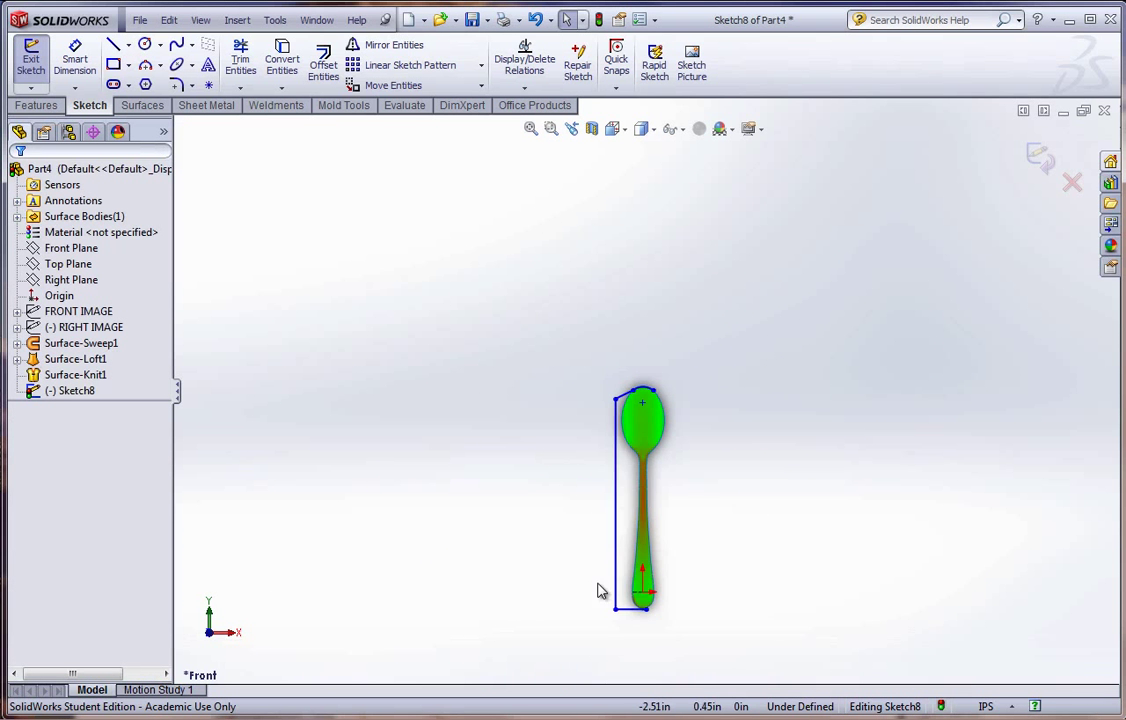
scroll(640, 547, "down", 2)
scroll(503, 573, "down", 2)
scroll(535, 550, "up", 2)
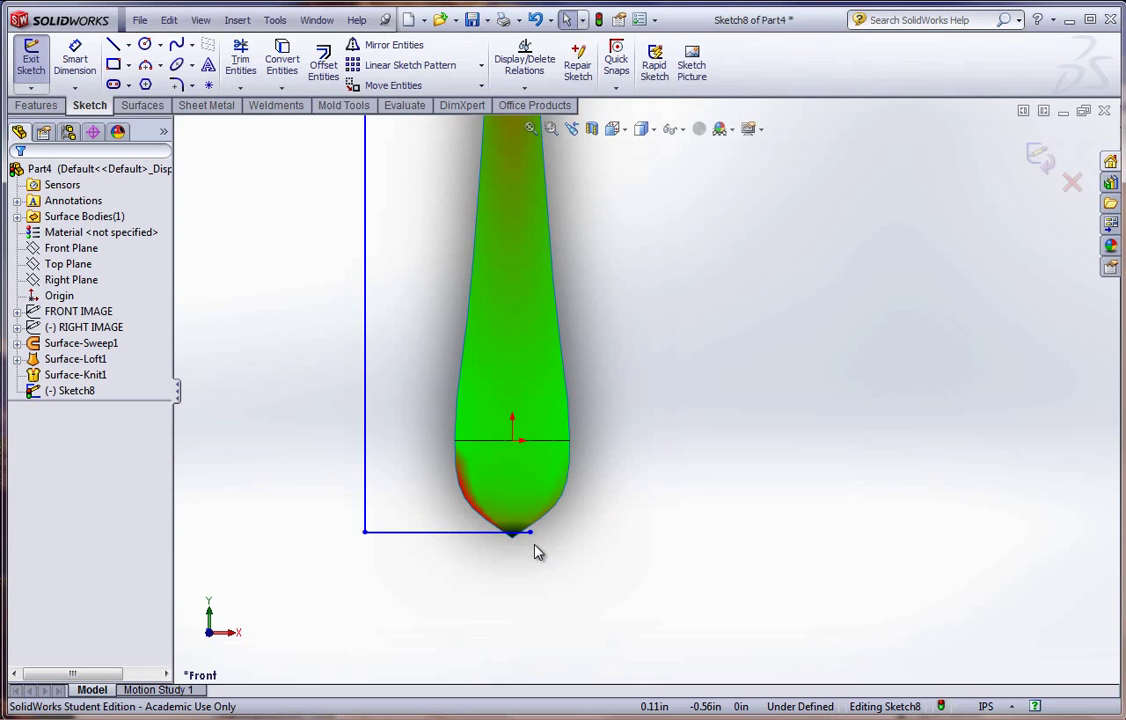
scroll(673, 327, "up", 3)
scroll(641, 307, "down", 4)
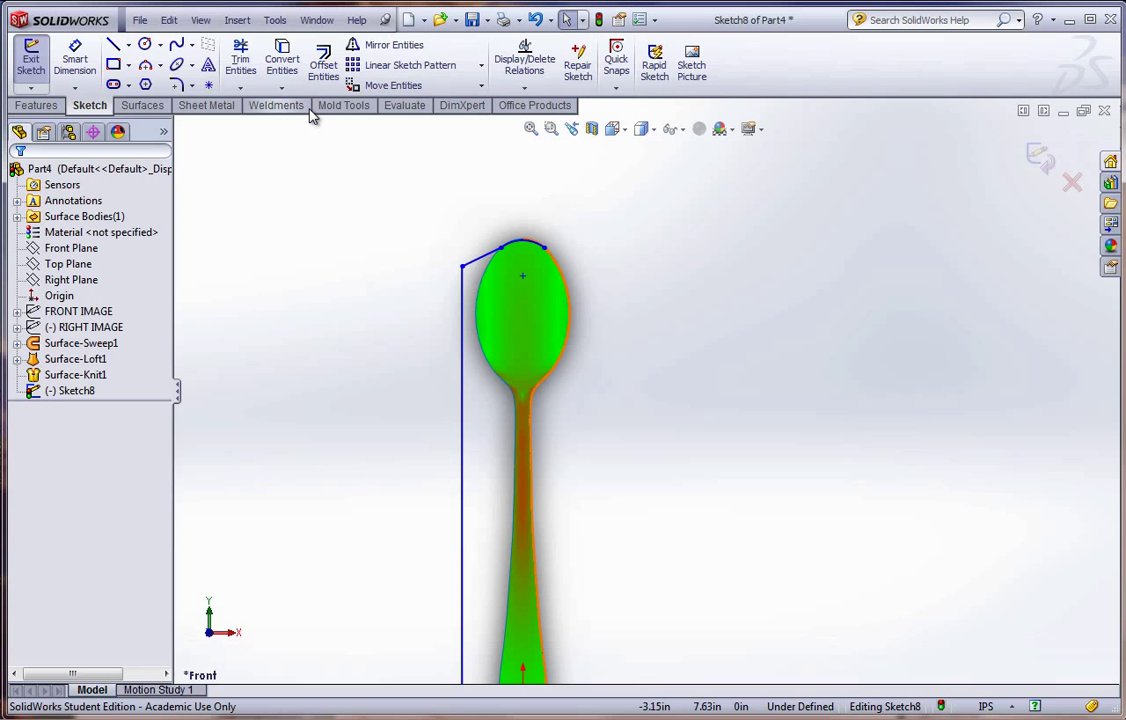
left_click(141, 112)
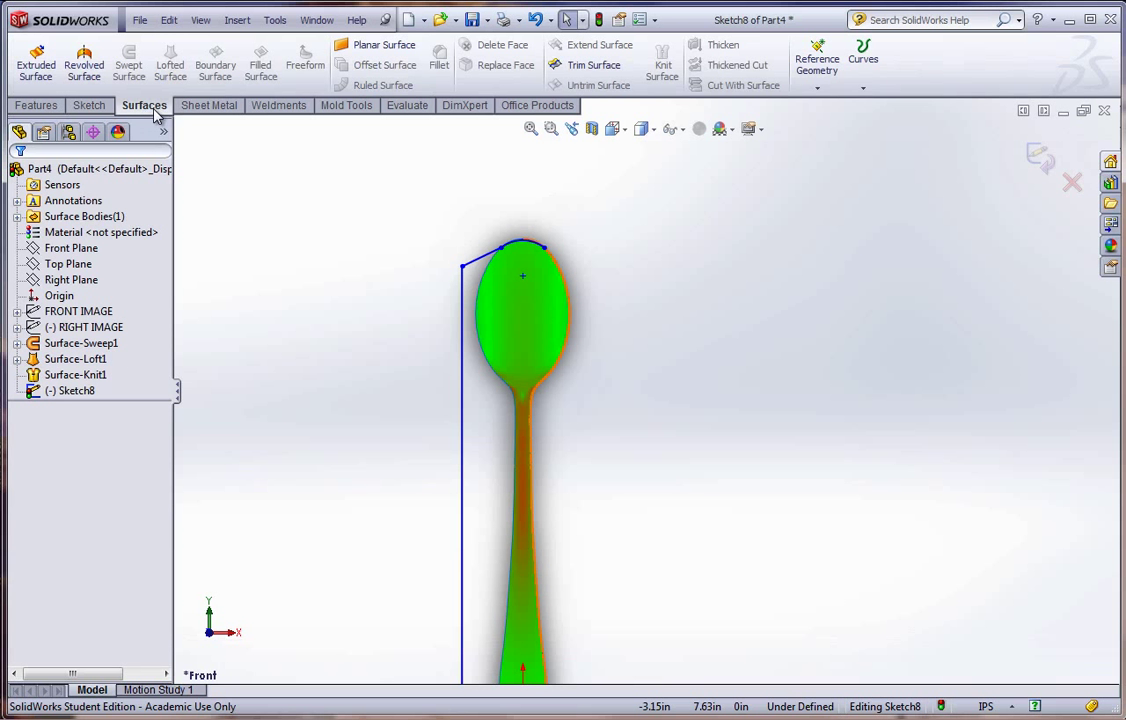
left_click(598, 19)
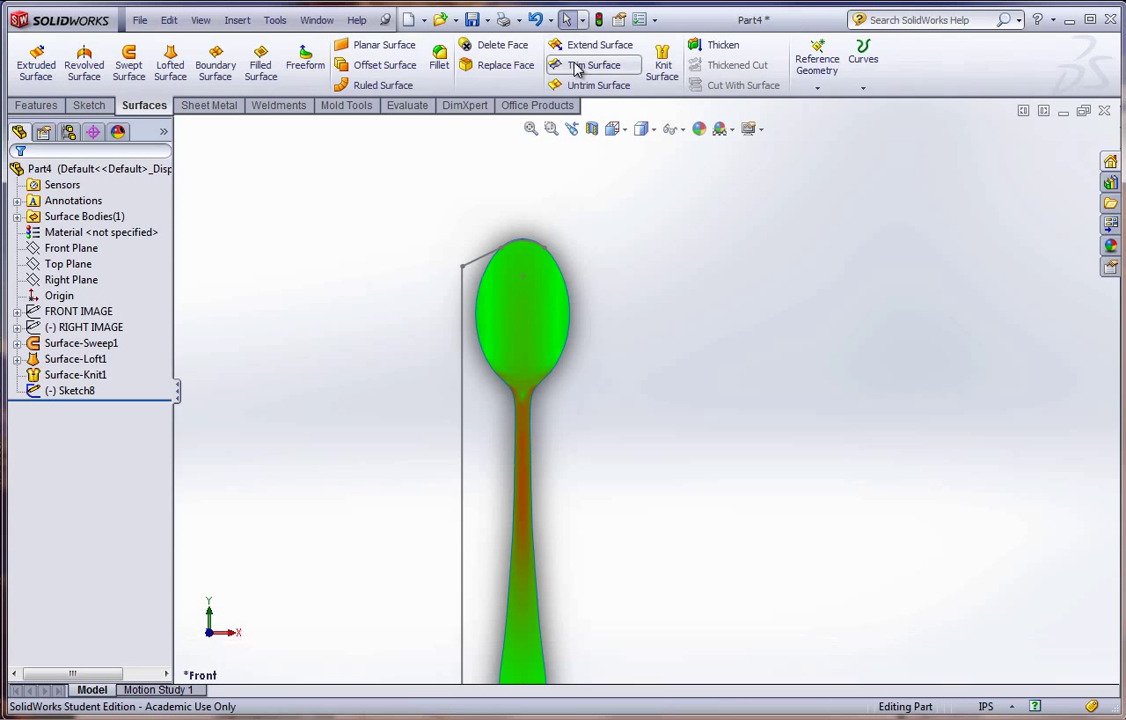
Trim the knitted spoon surface with the new sketch as a Standard trim, keeping the main piece between the handle-tip line and the bowl-tip arc.
left_click(590, 66)
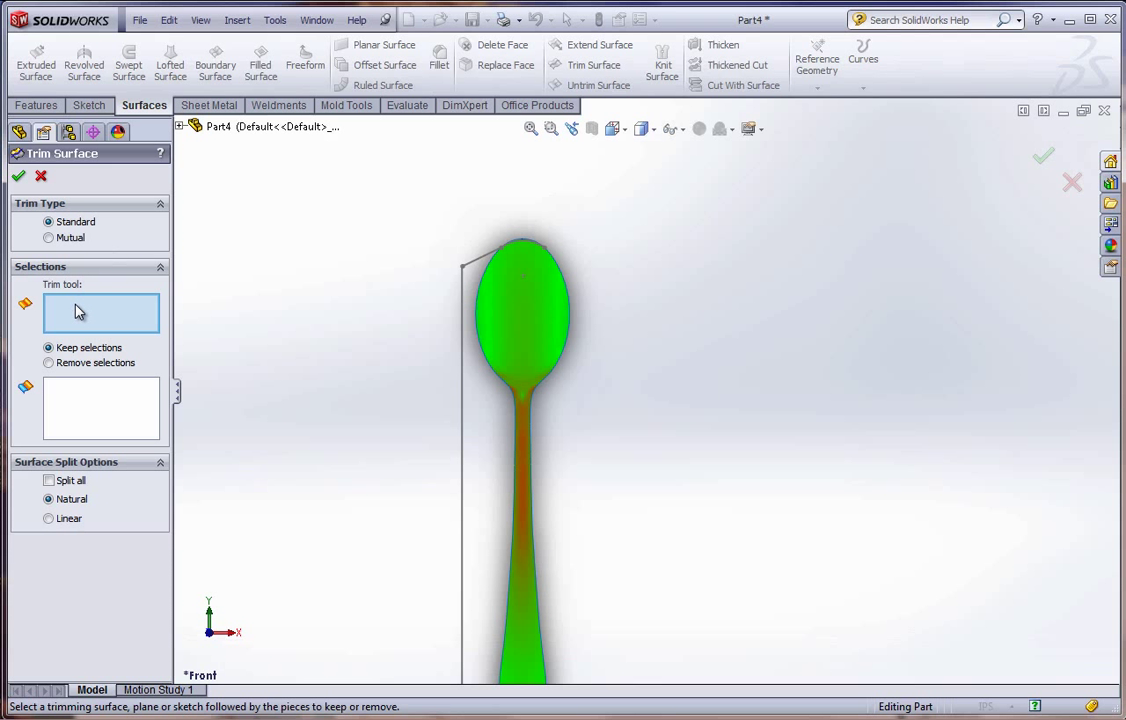
left_click(463, 420)
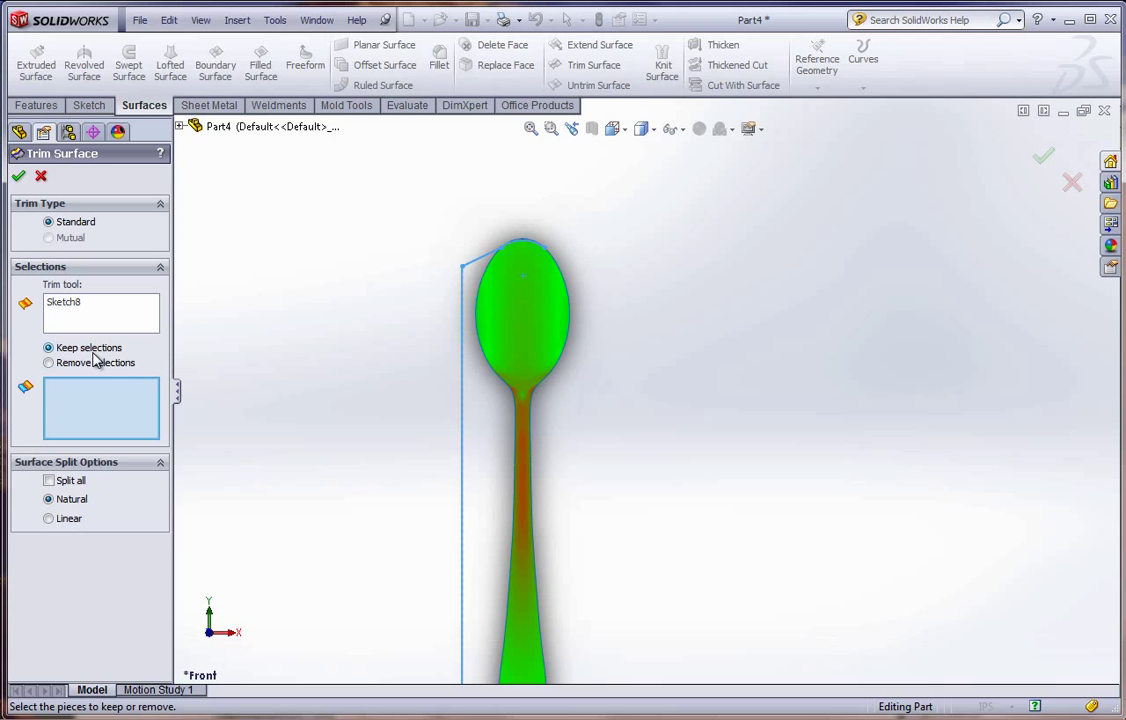
scroll(540, 470, "up", 3)
scroll(557, 495, "down", 2)
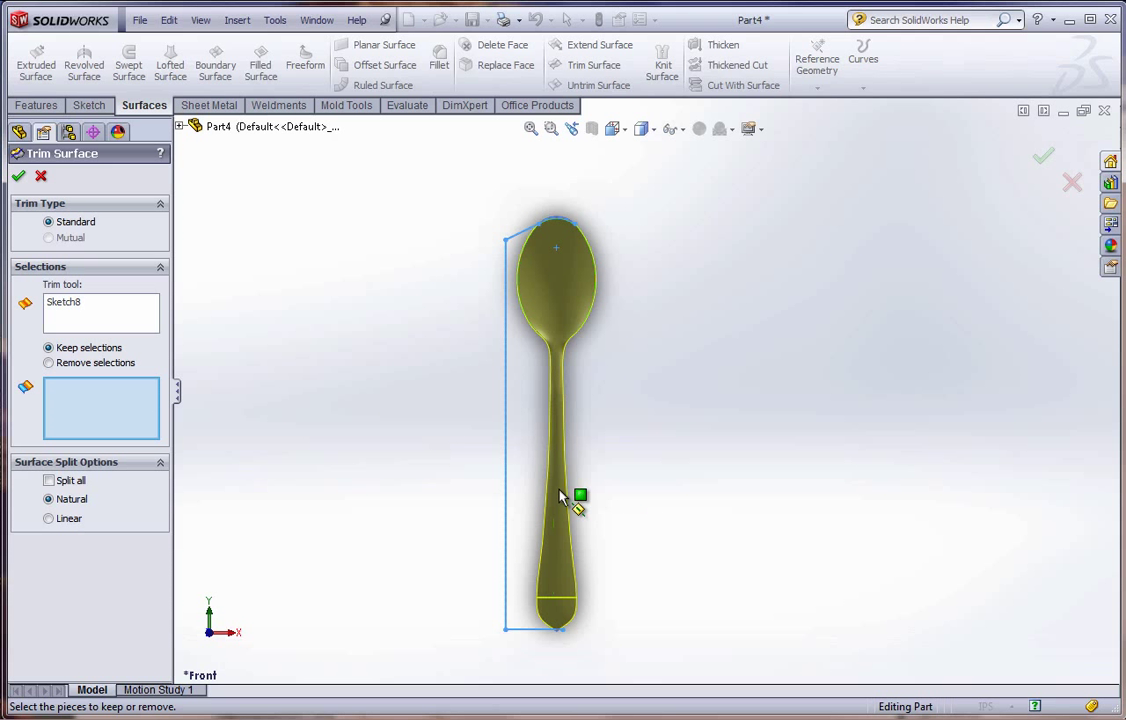
scroll(565, 495, "down", 6)
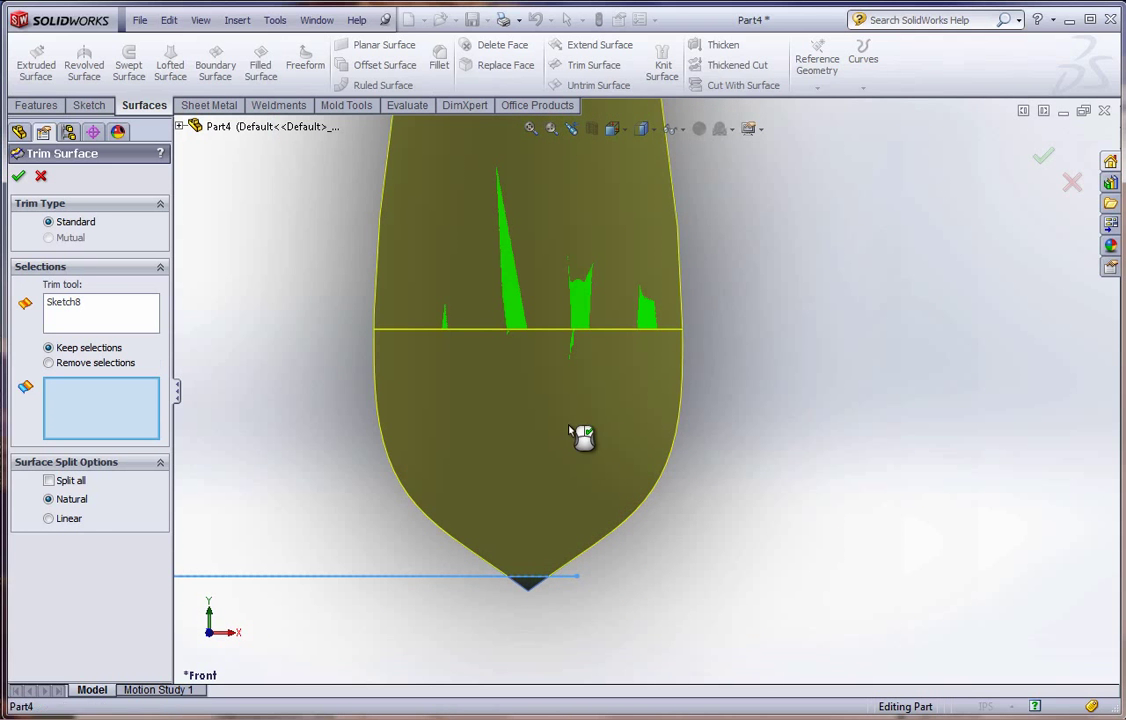
left_click(573, 435)
right_click(573, 435)
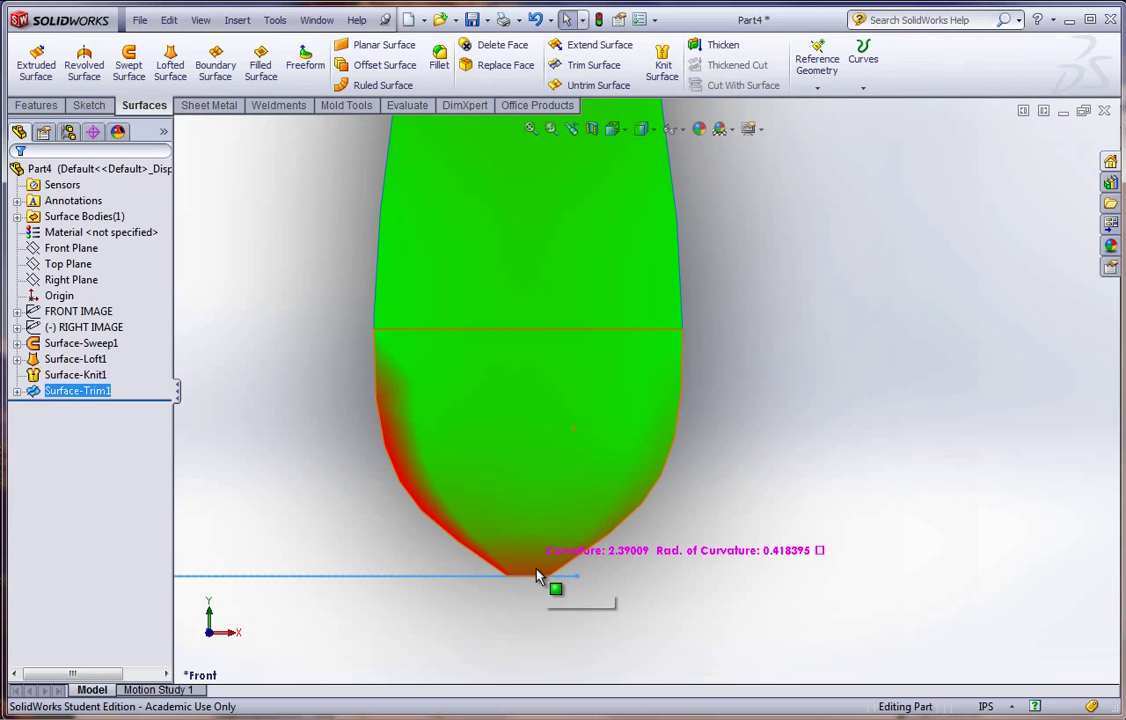
Examine the curvature colours at the trimmed bowl end and along the whole spoon.
scroll(679, 611, "up", 5)
scroll(583, 179, "down", 8)
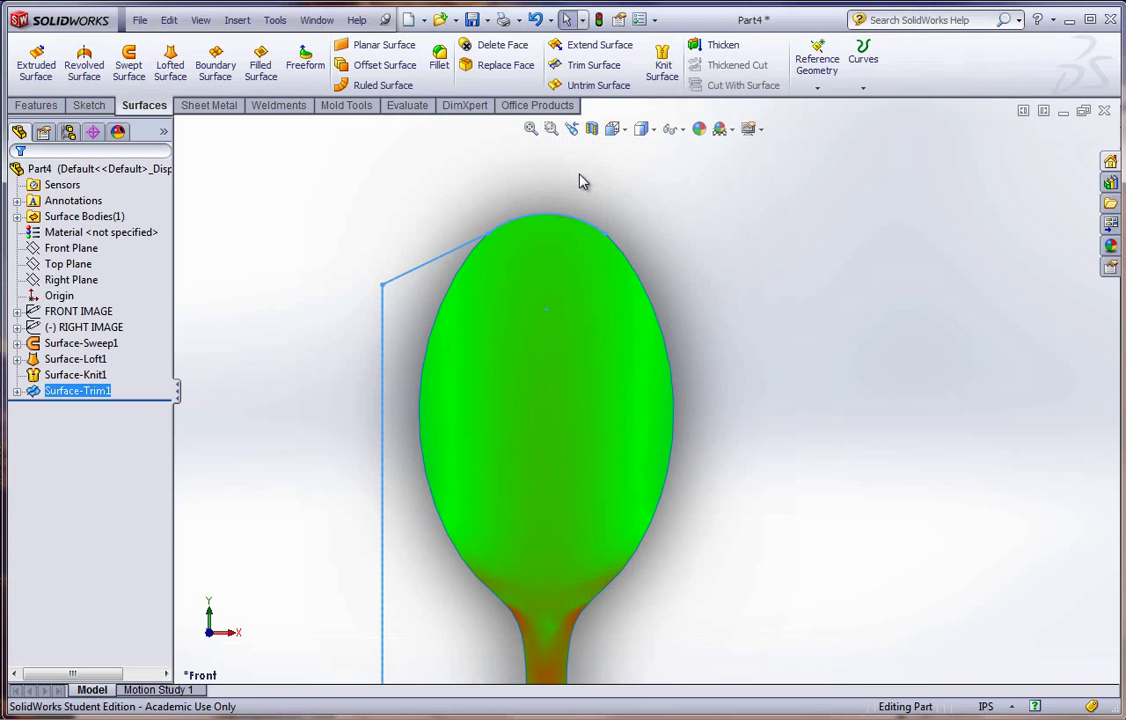
scroll(704, 359, "up", 6)
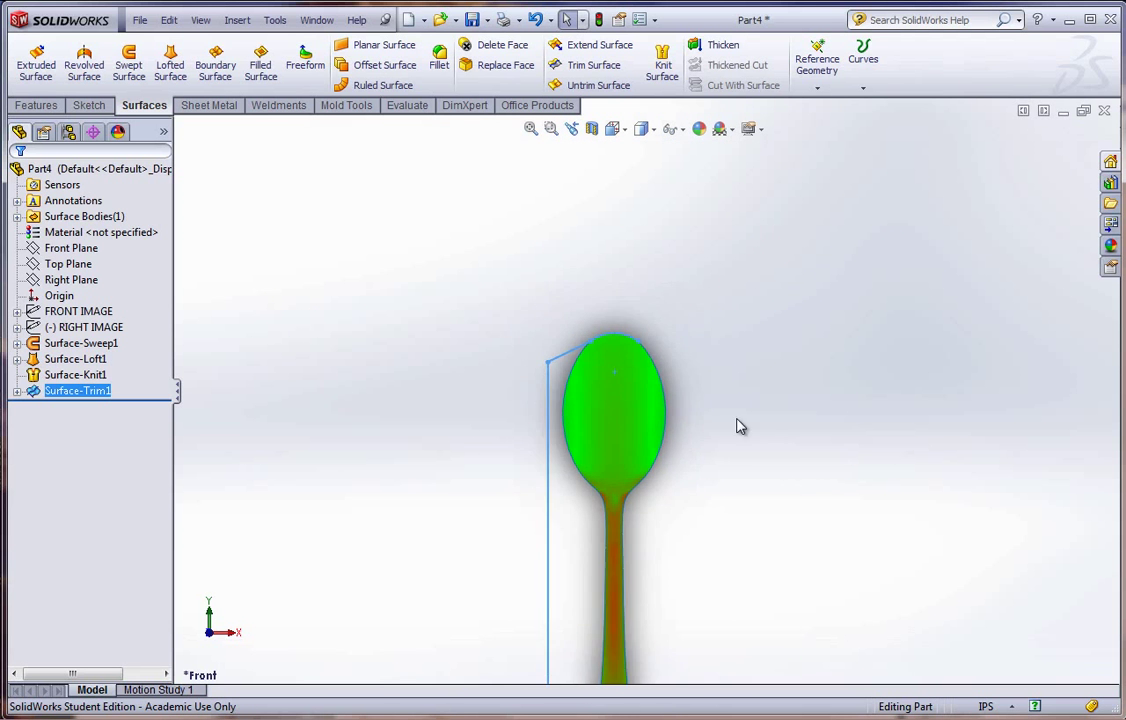
middle_click_drag(706, 518, 621, 455)
scroll(641, 538, "down", 3)
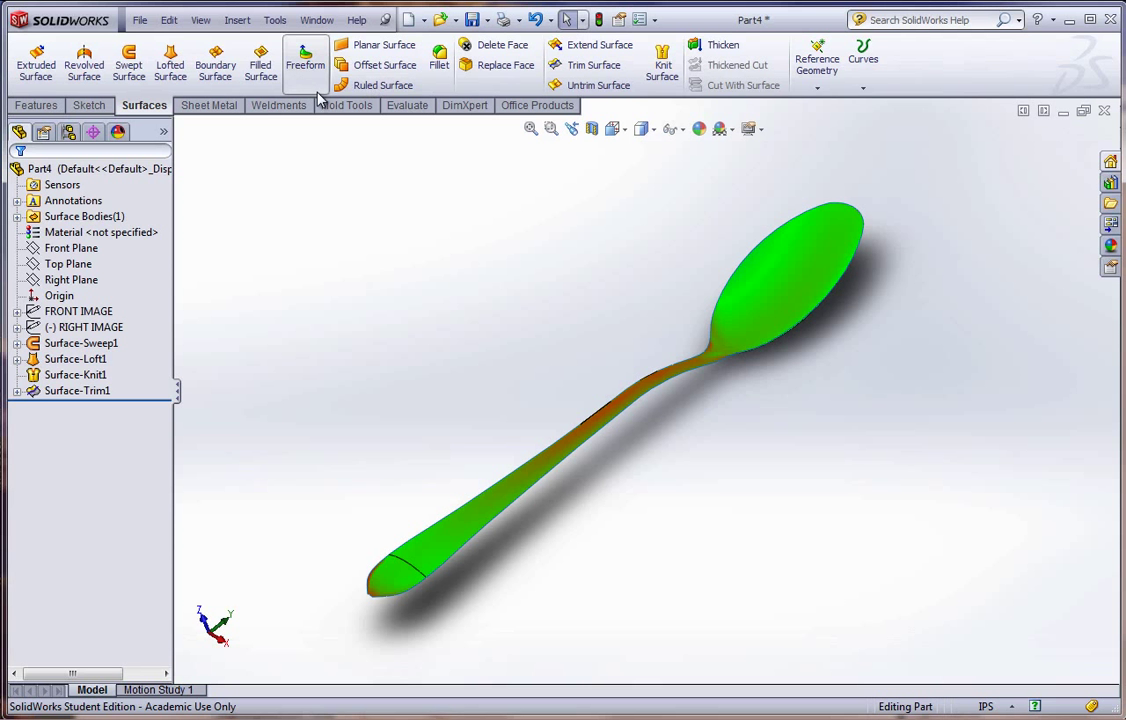
Turn off the curvature colour display on the spoon.
left_click(402, 106)
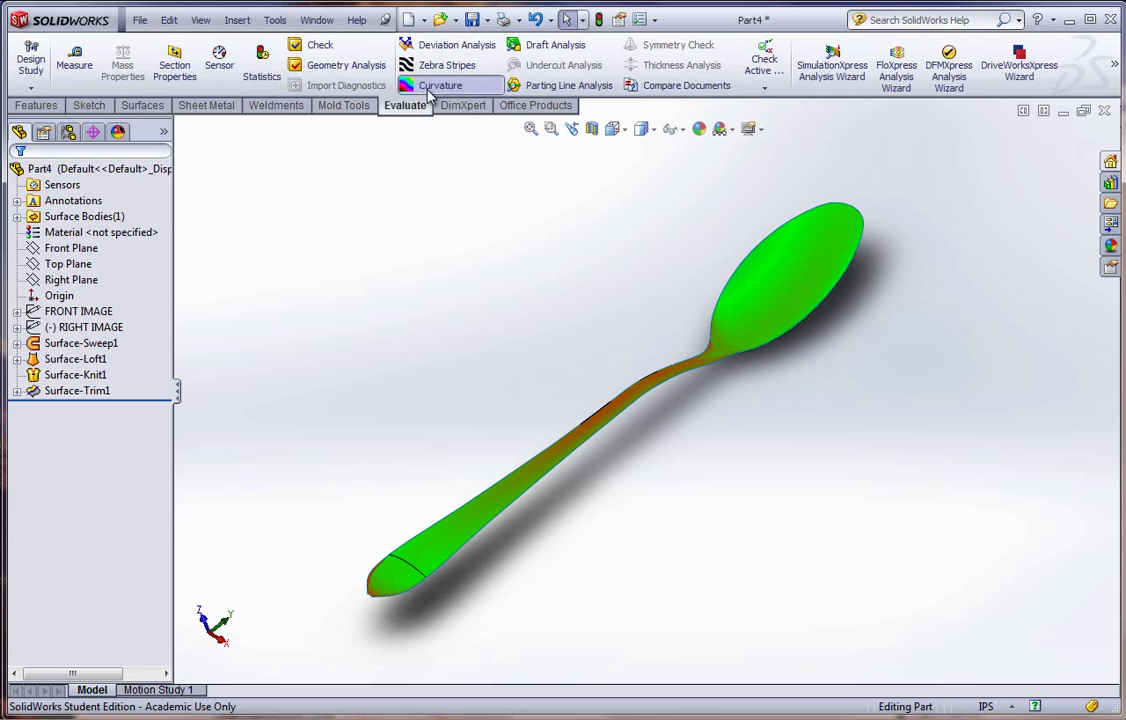
left_click(430, 87)
mouse_move(485, 395)
middle_mouse_down()
mouse_move(528, 447)
mouse_move(512, 398)
mouse_move(497, 392)
mouse_move(505, 398)
middle_mouse_up()
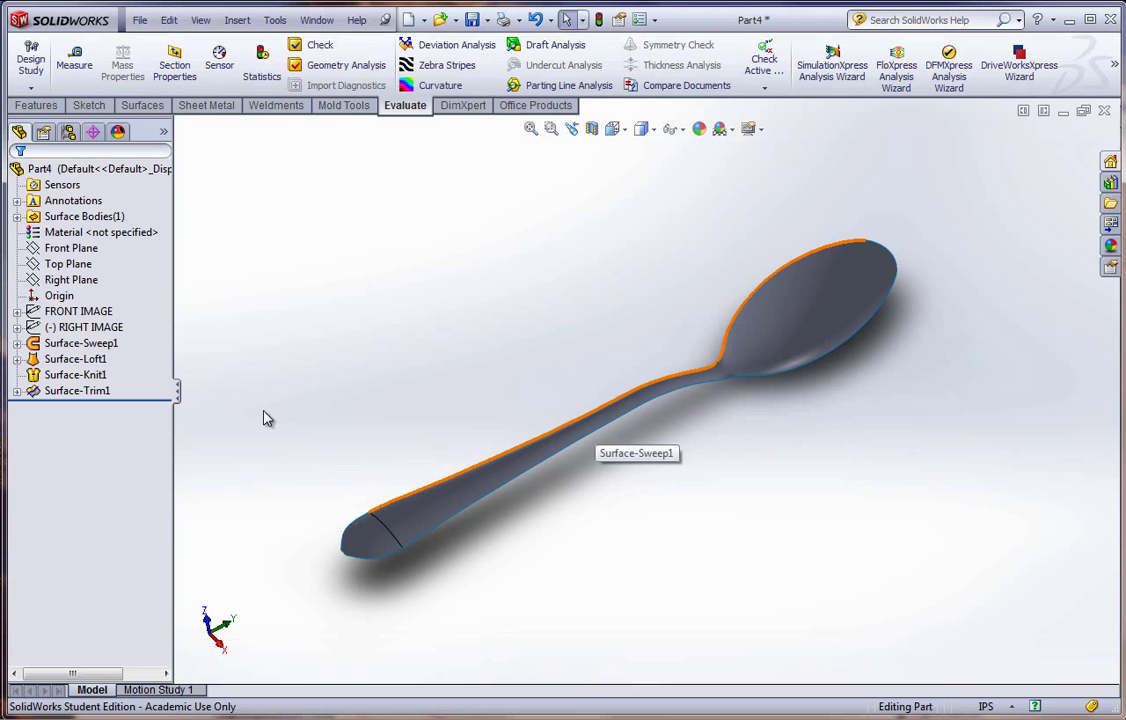
Start a Thicken feature on the trimmed spoon surface with a thickness of 0.03 in.
left_click(80, 391)
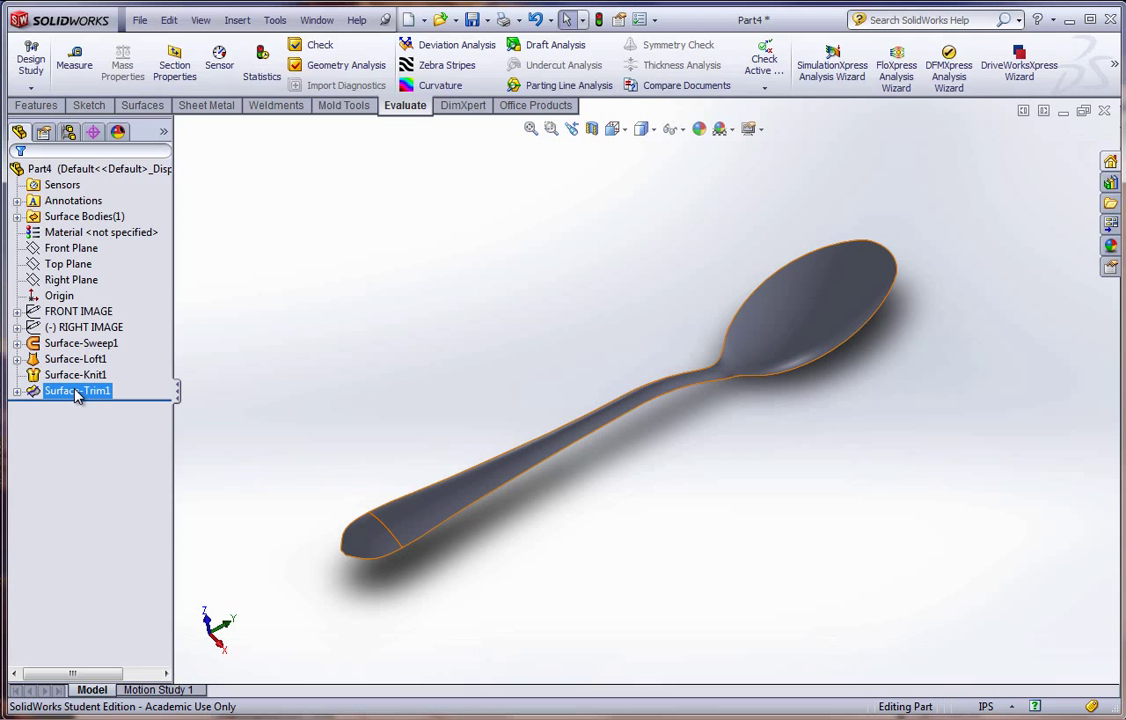
left_click(64, 377)
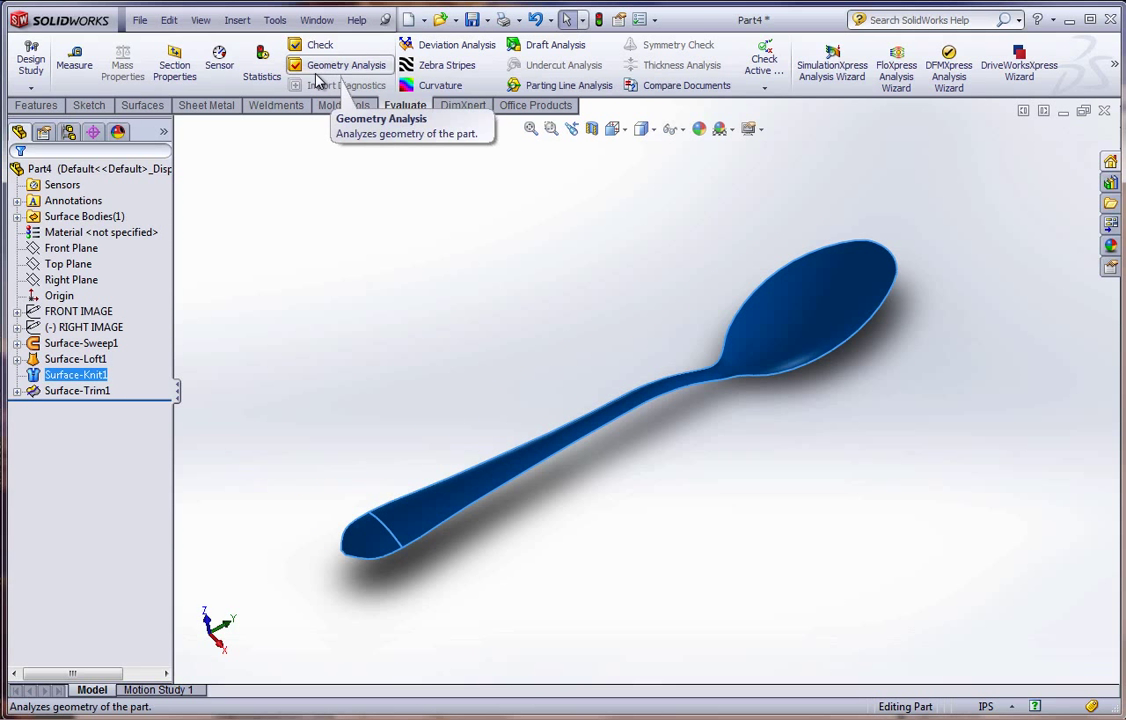
left_click(246, 24)
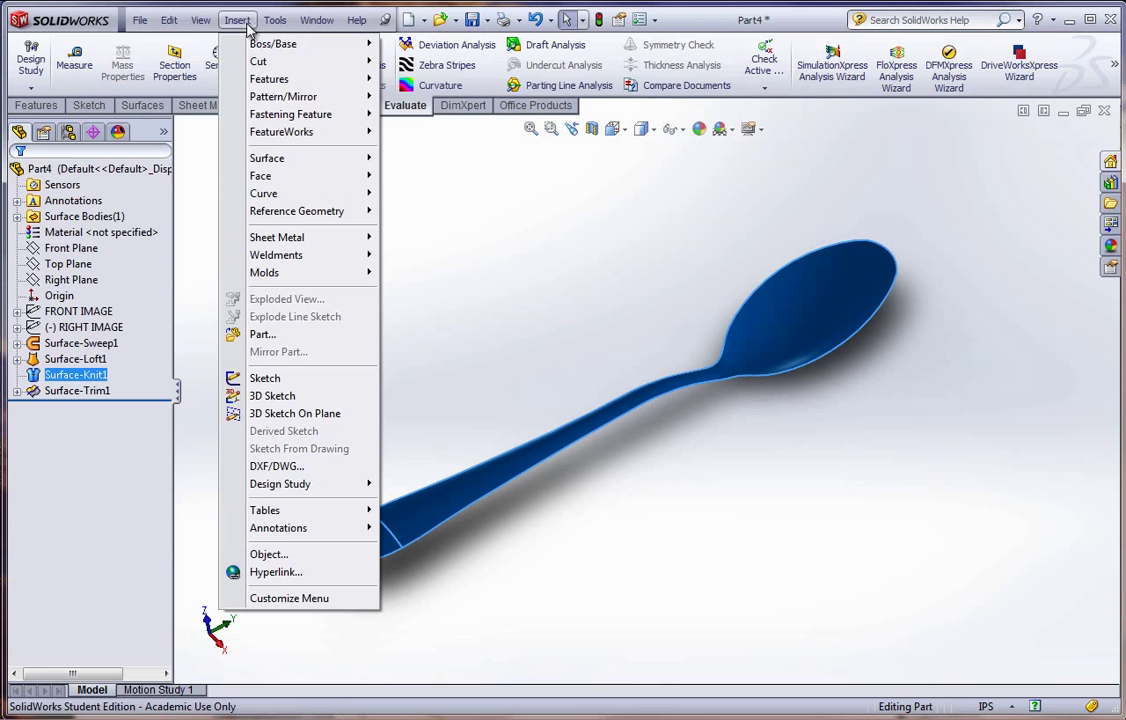
mouse_move(273, 48)
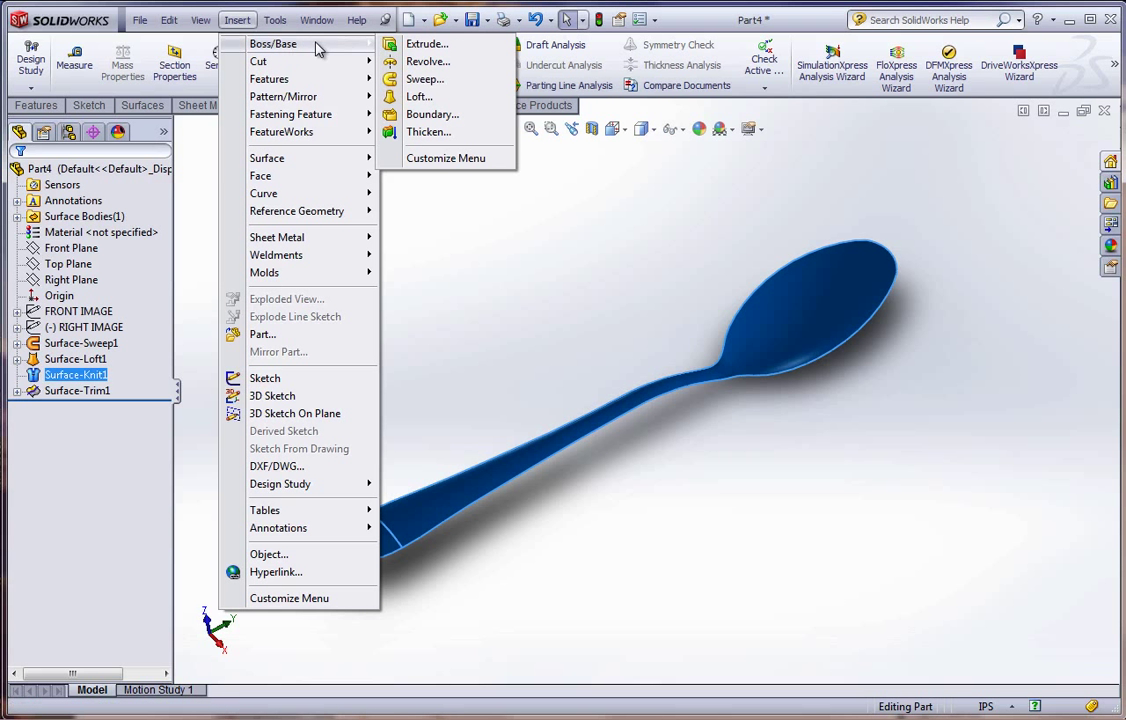
left_click(421, 133)
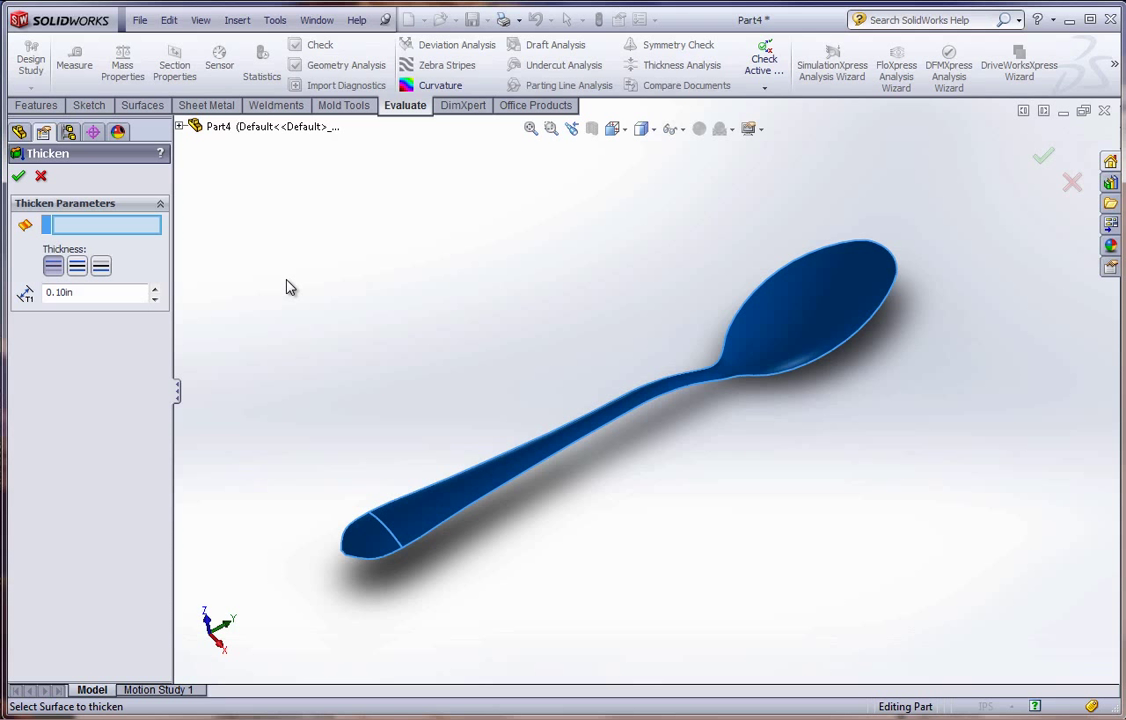
mouse_move(672, 433)
middle_mouse_down()
mouse_move(676, 513)
mouse_move(690, 425)
middle_mouse_up()
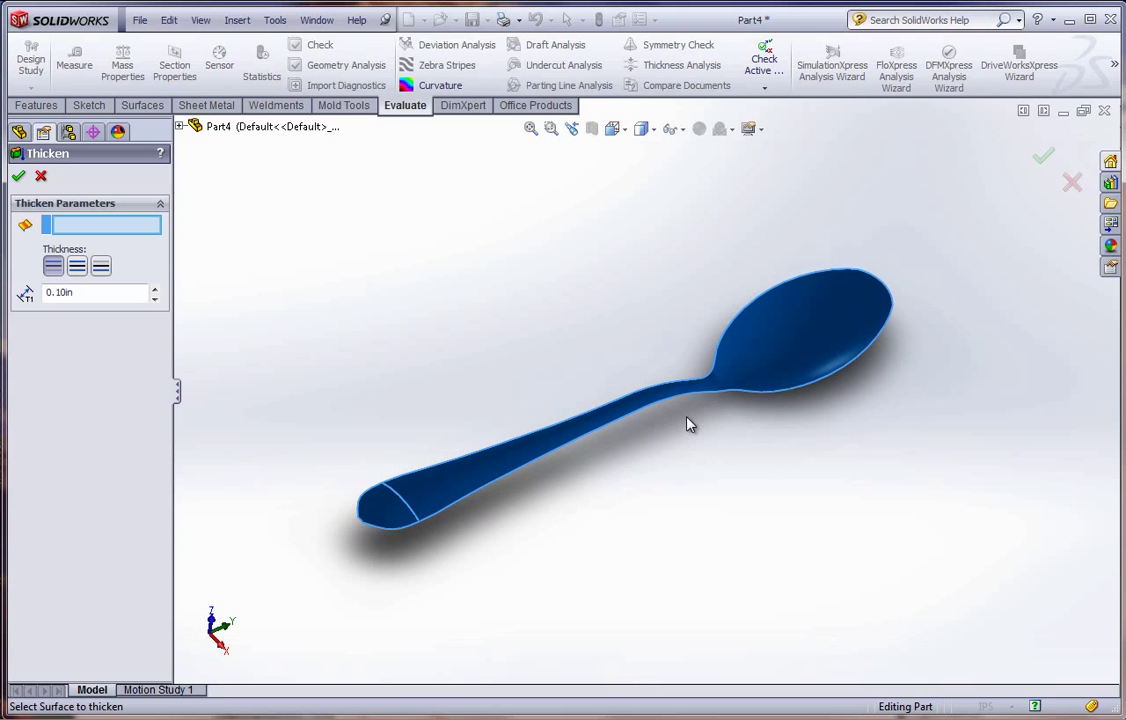
left_click(733, 388)
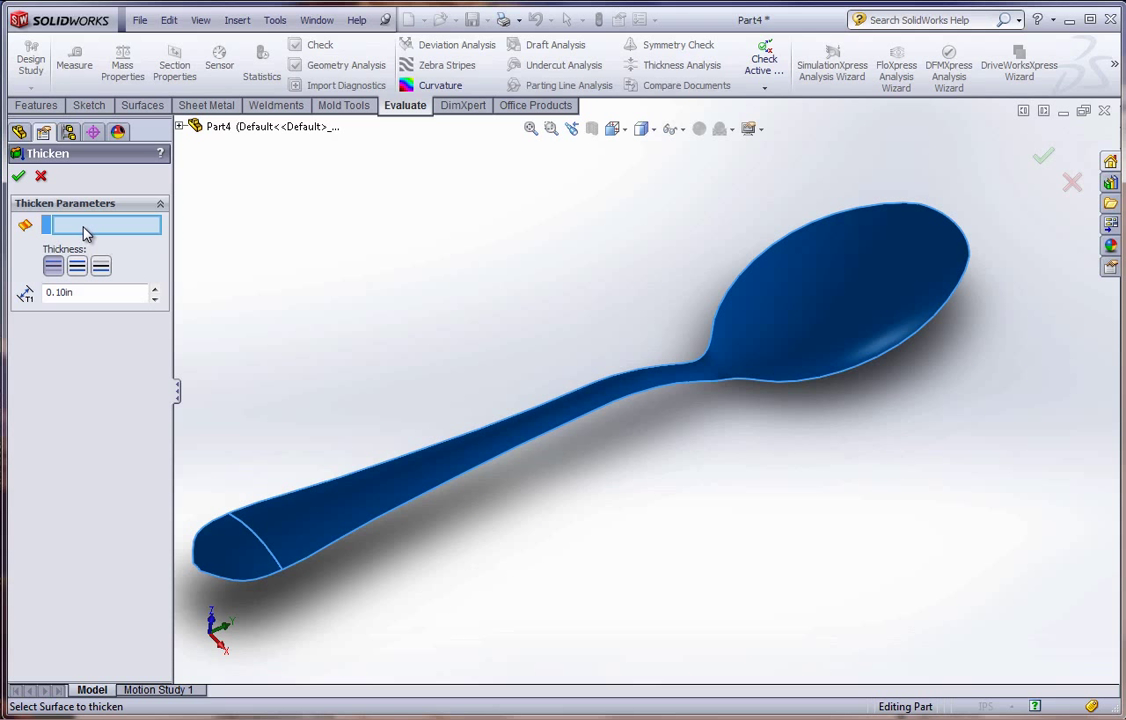
left_click(397, 498)
middle_click_drag(498, 583, 491, 528)
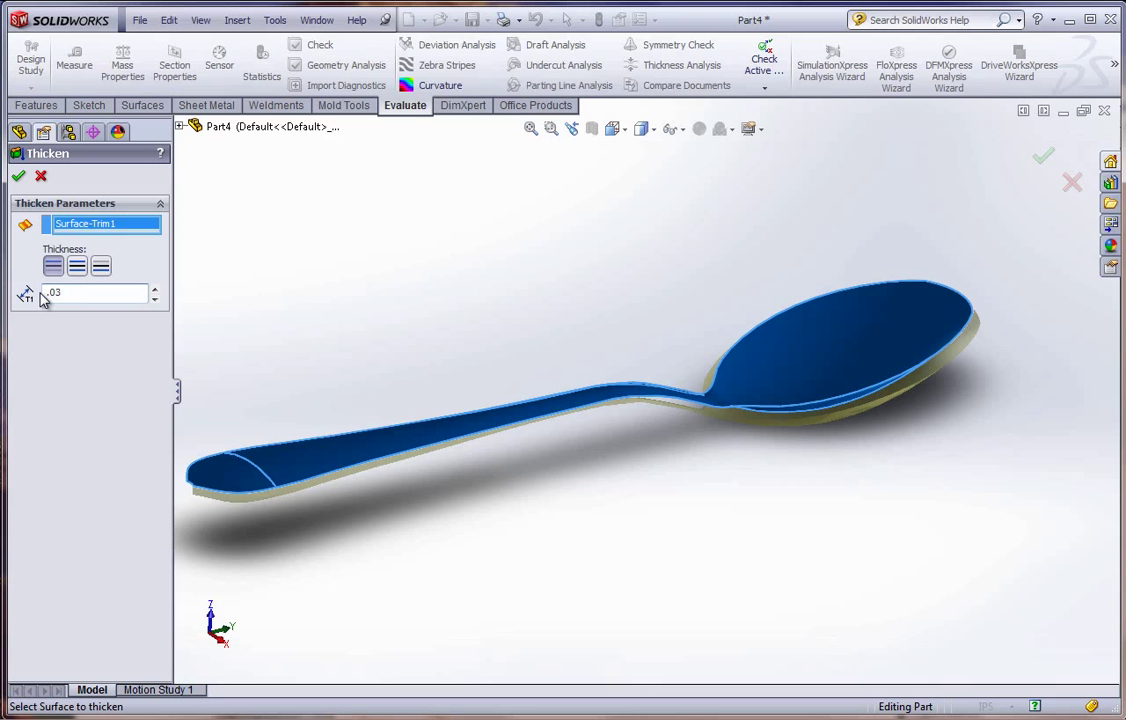
key("Return")
Compare thickening on the spoon's upper and lower sides, keep the material on the underside, and create the solid.
middle_click_drag(295, 462, 262, 462)
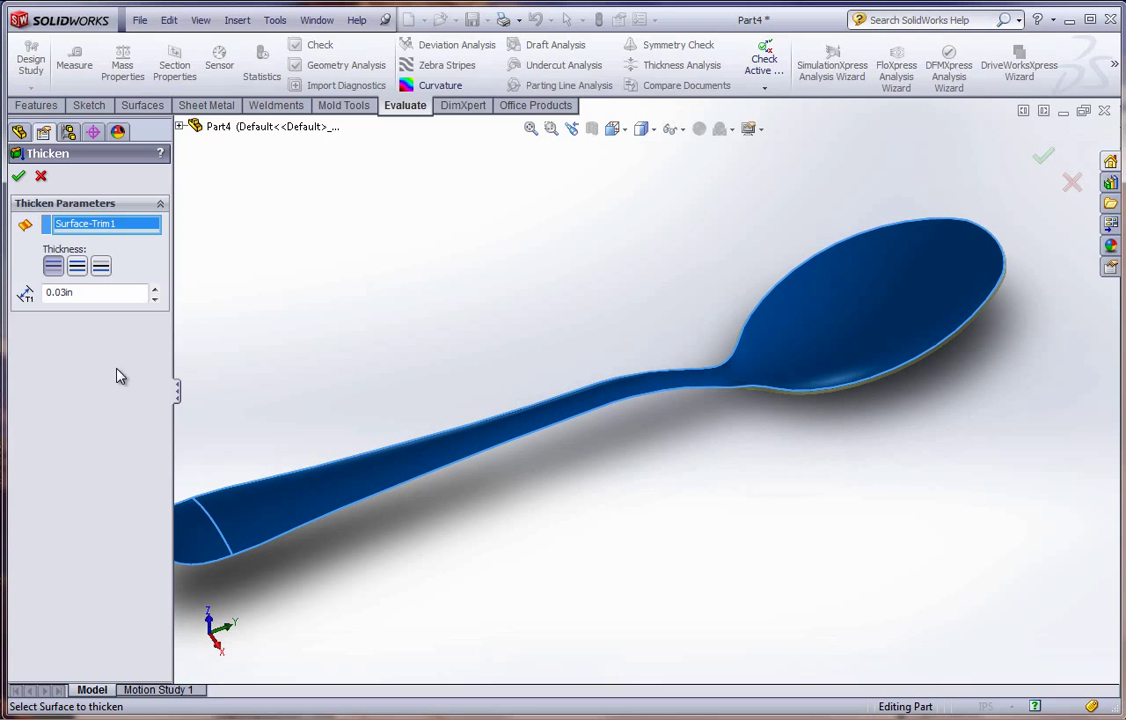
left_click(102, 268)
middle_click_drag(460, 410, 480, 347)
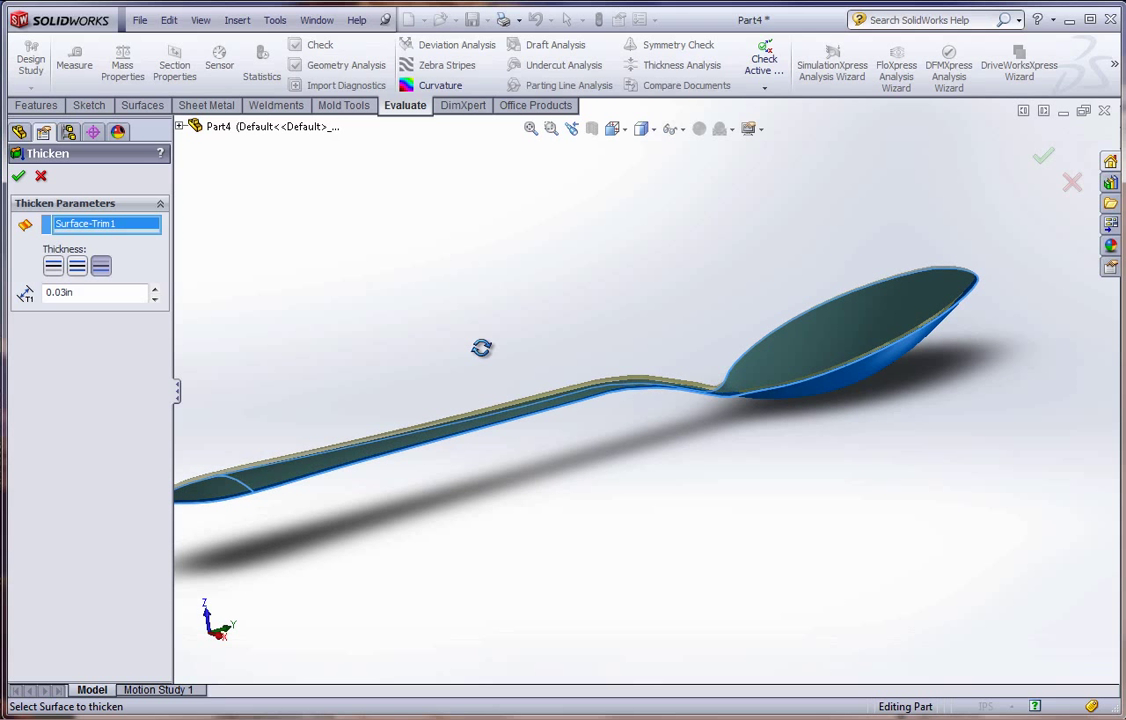
left_click(53, 265)
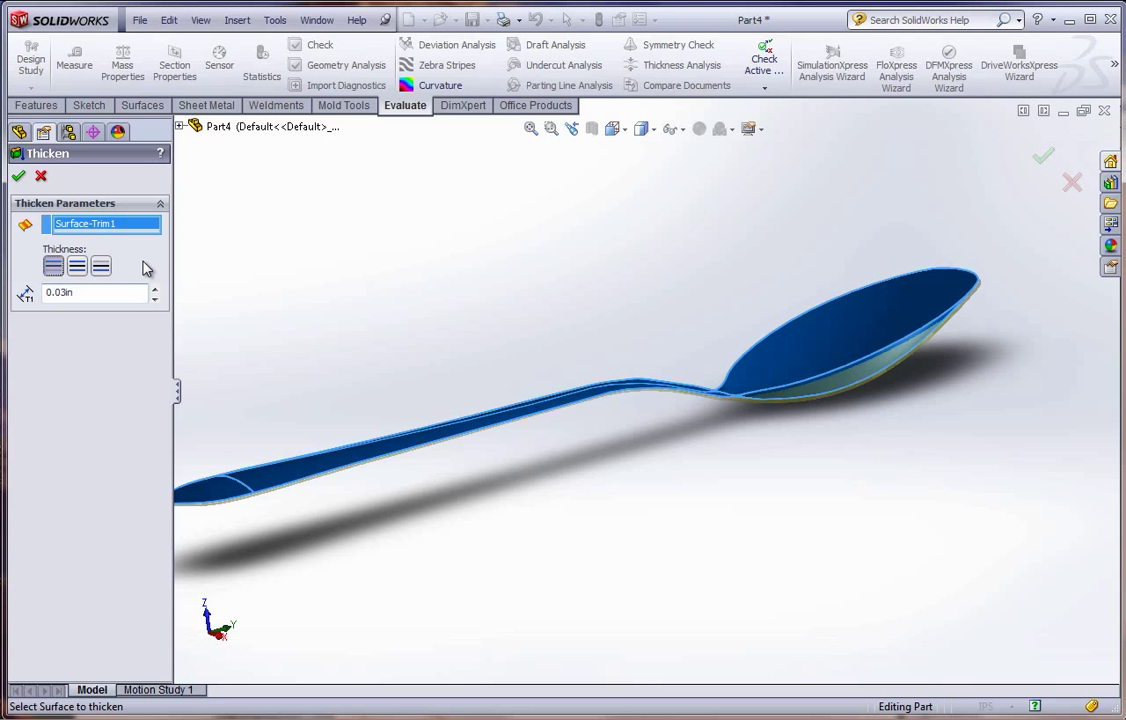
left_click(18, 178)
middle_click_drag(395, 320, 445, 423)
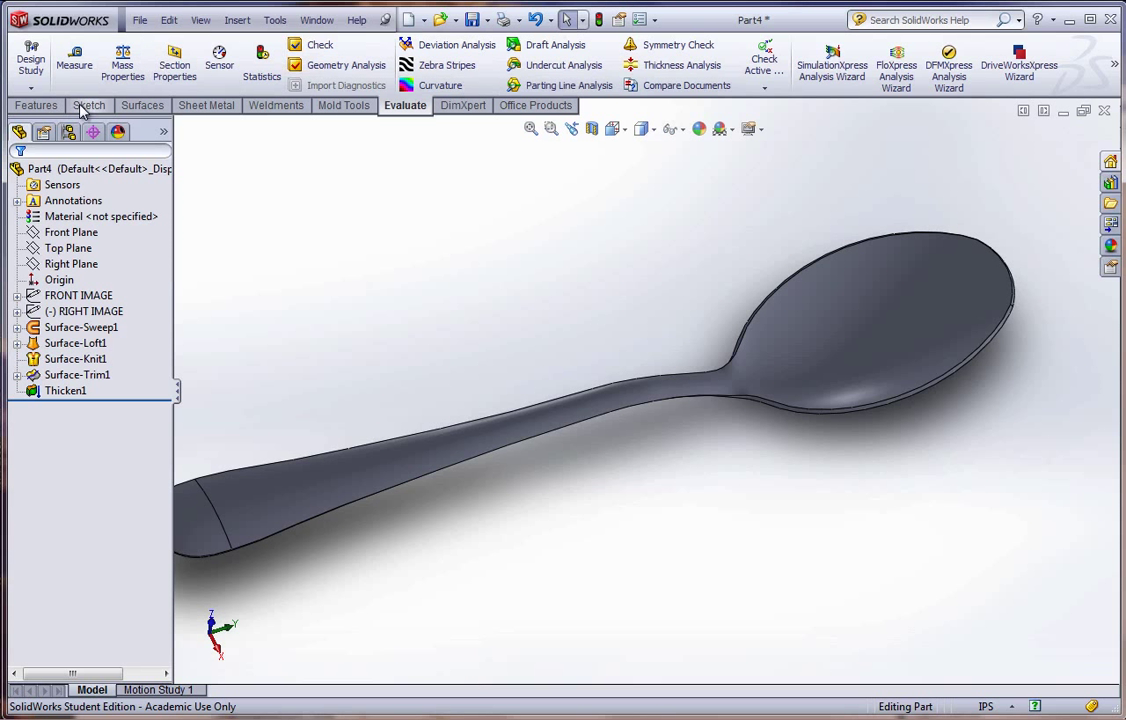
Start a Fillet and select the two short corner edges at the trimmed bowl end.
left_click(36, 105)
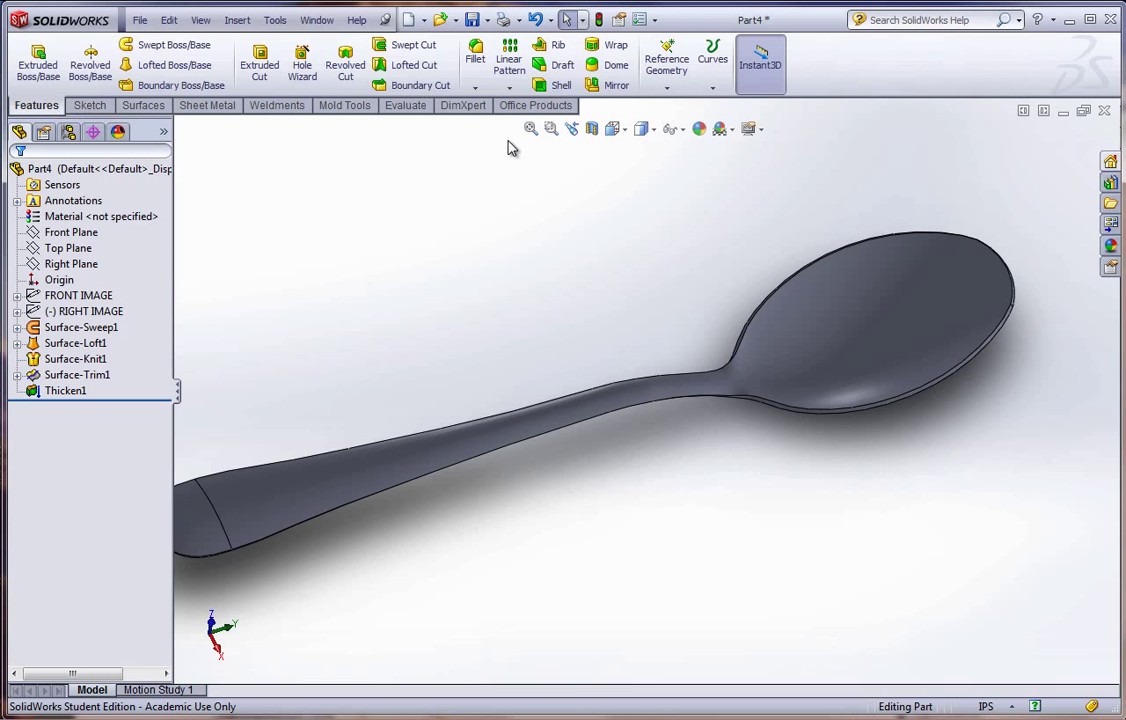
left_click(475, 55)
scroll(1035, 296, "down", 10)
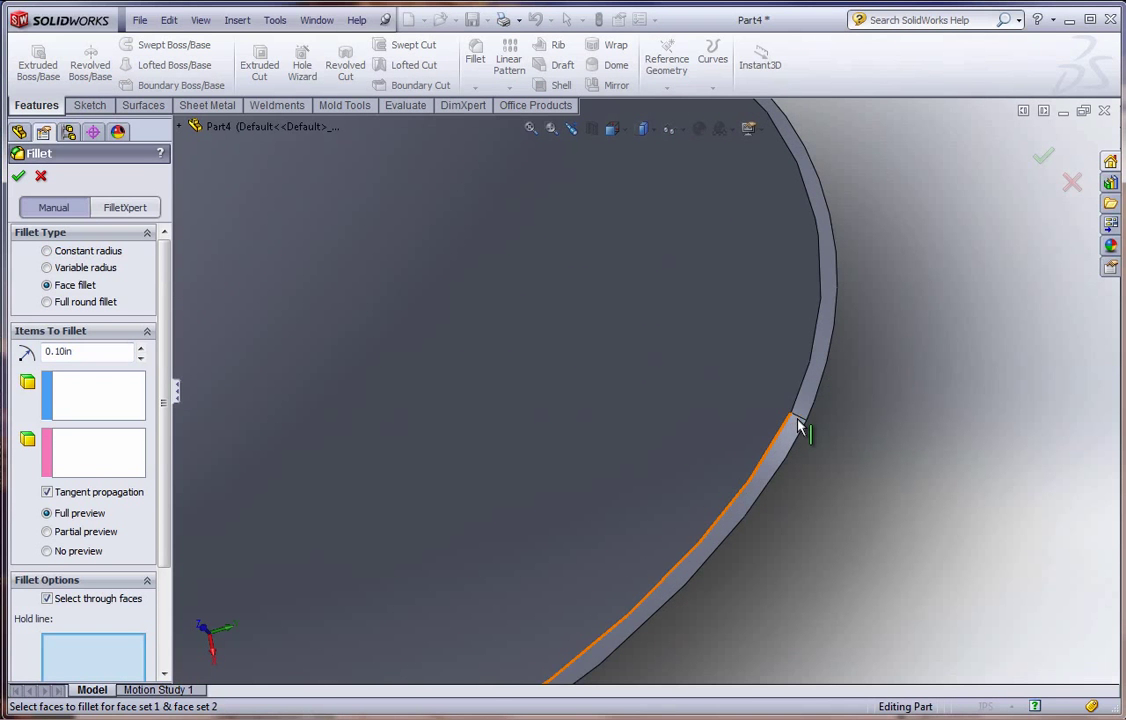
left_click(799, 424)
scroll(824, 428, "up", 10)
scroll(690, 318, "down", 10)
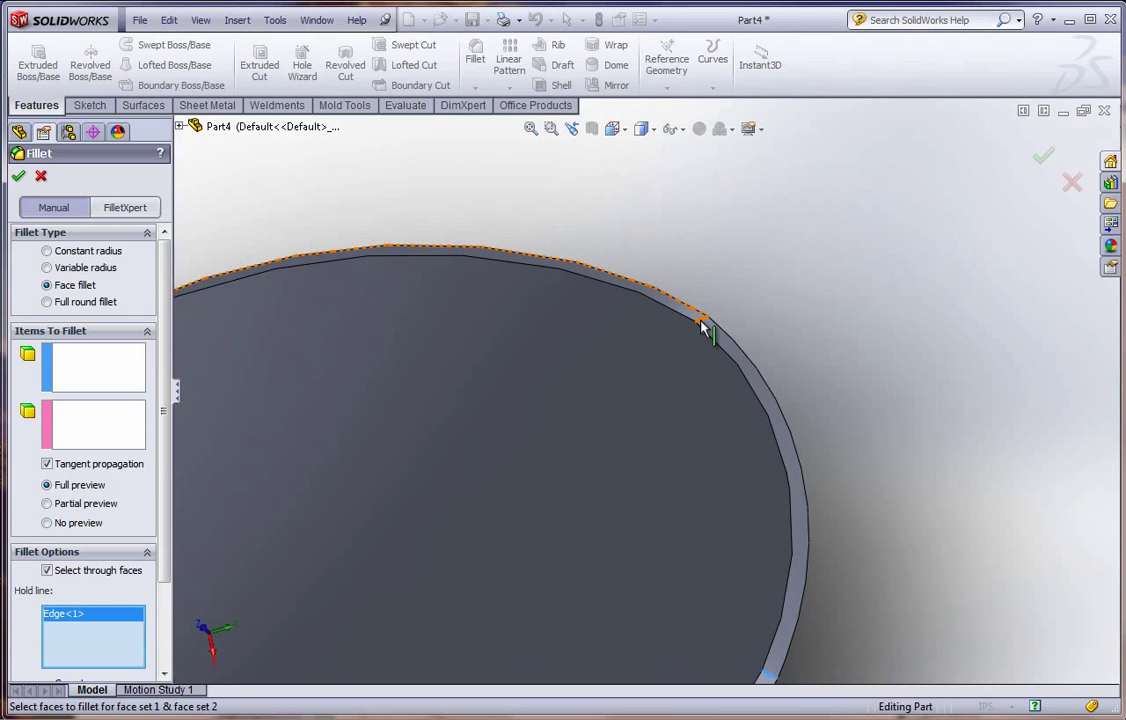
left_click(704, 326)
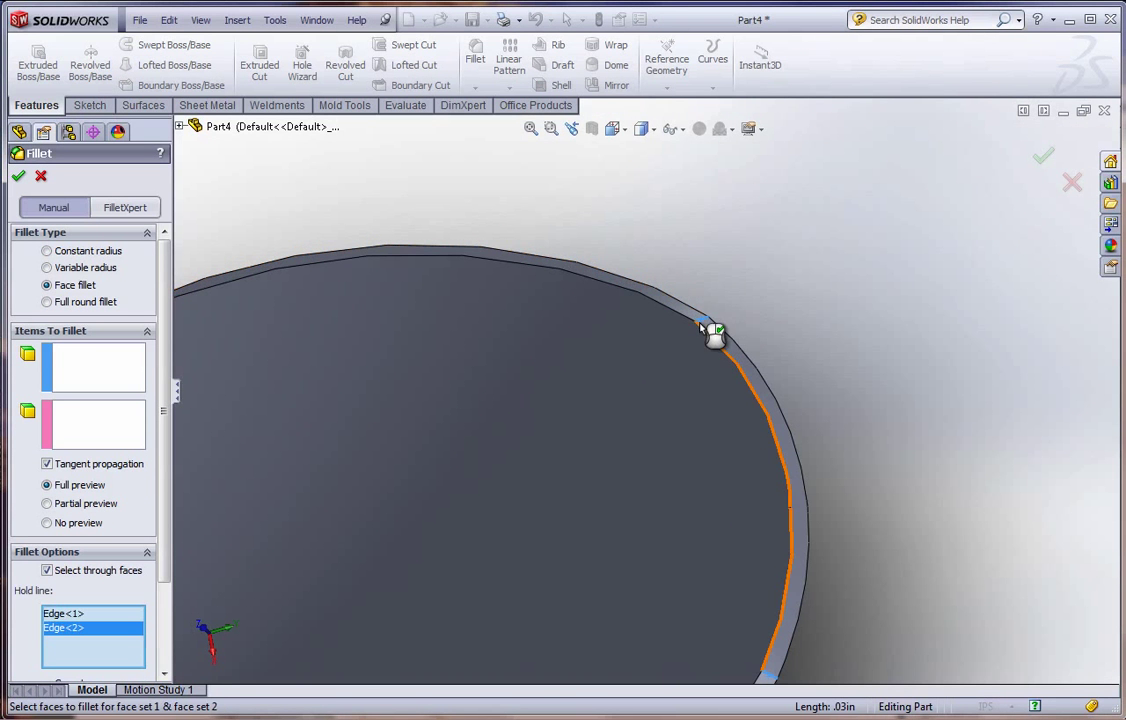
Make the bowl-end fillet a constant radius fillet of 0.40 in.
left_click(47, 251)
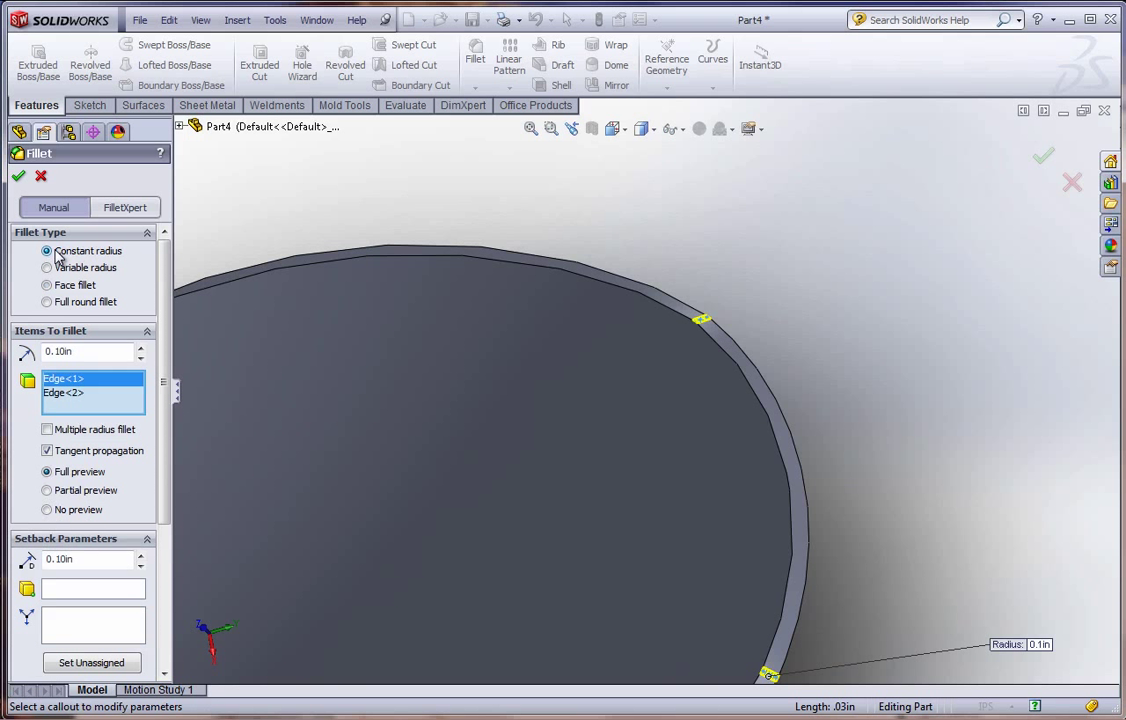
left_click(141, 349)
left_click(141, 349)
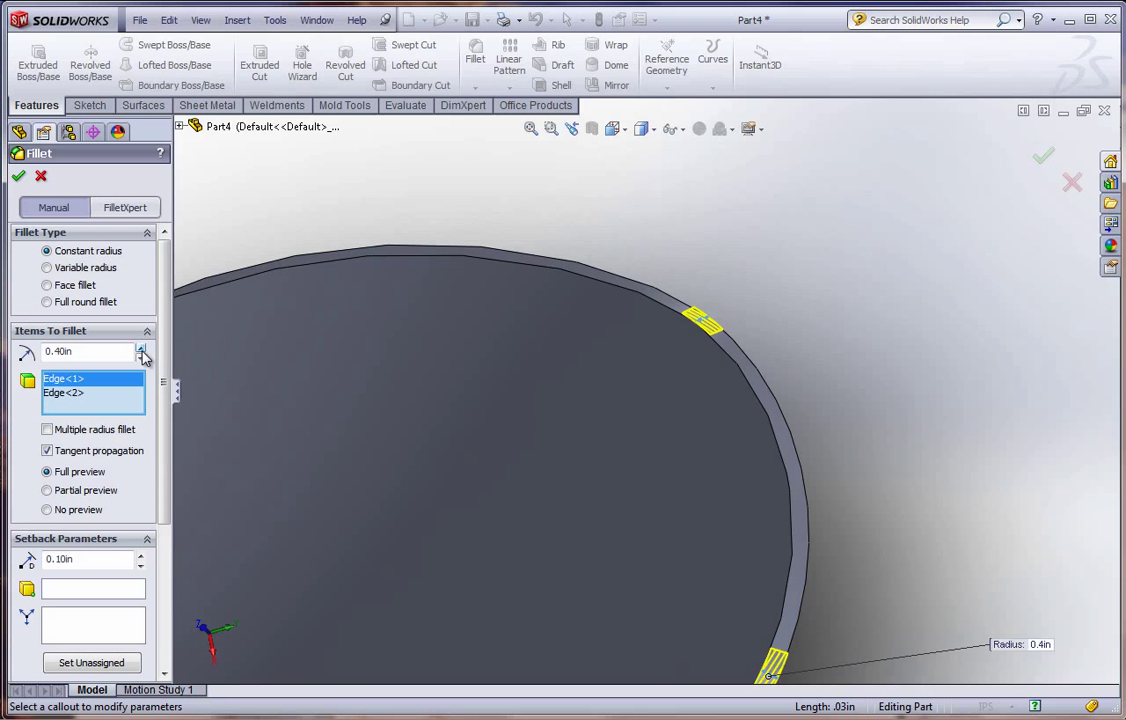
left_click(141, 349)
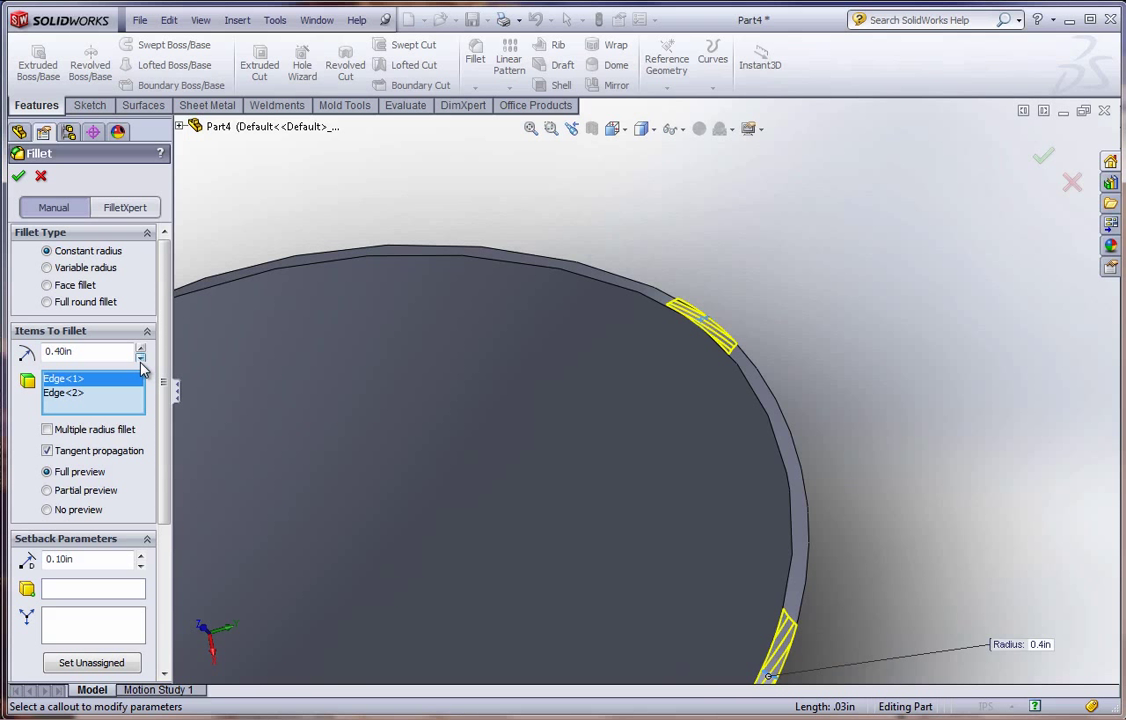
middle_click_drag(671, 481, 700, 600)
Try to add the near handle-tip corner edge to the same 0.40 in fillet.
scroll(575, 481, "up", 10)
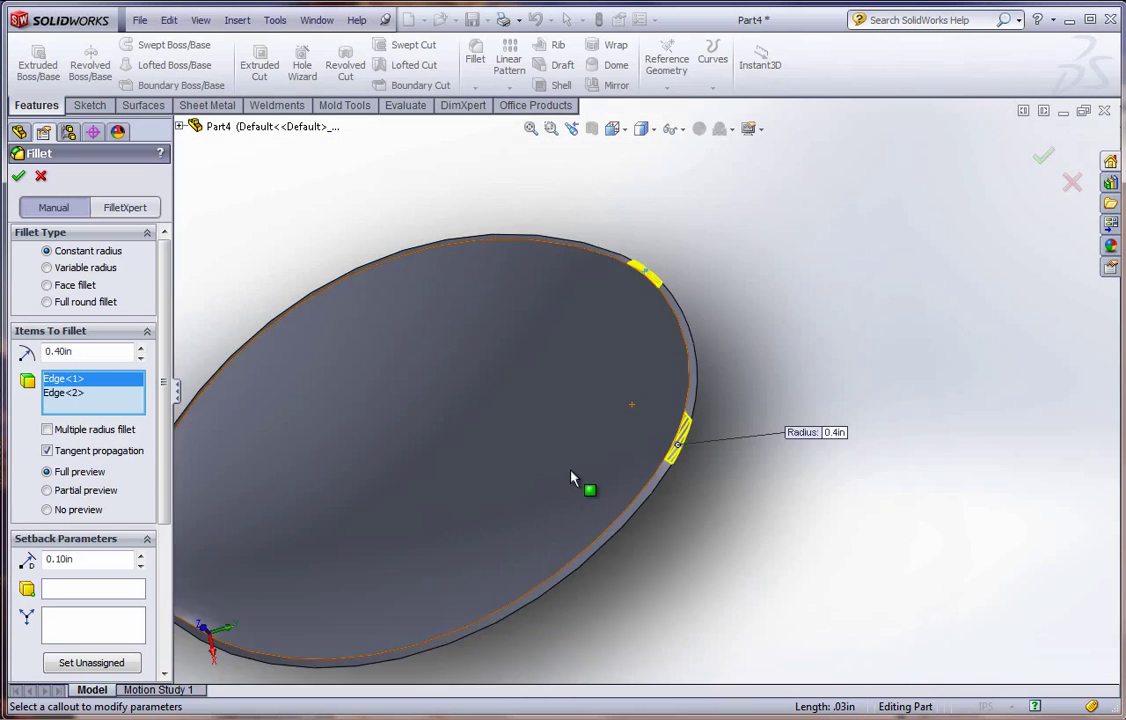
scroll(301, 541, "down", 3)
scroll(380, 450, "down", 5)
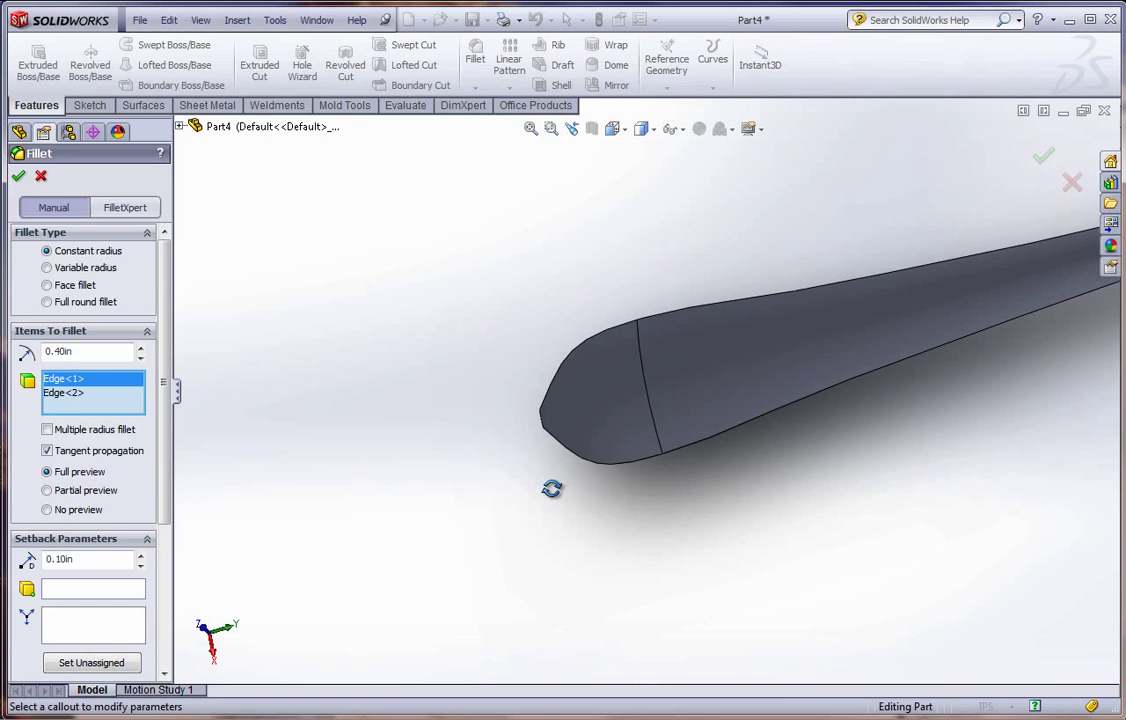
middle_click_drag(550, 487, 628, 422)
scroll(547, 453, "down", 3)
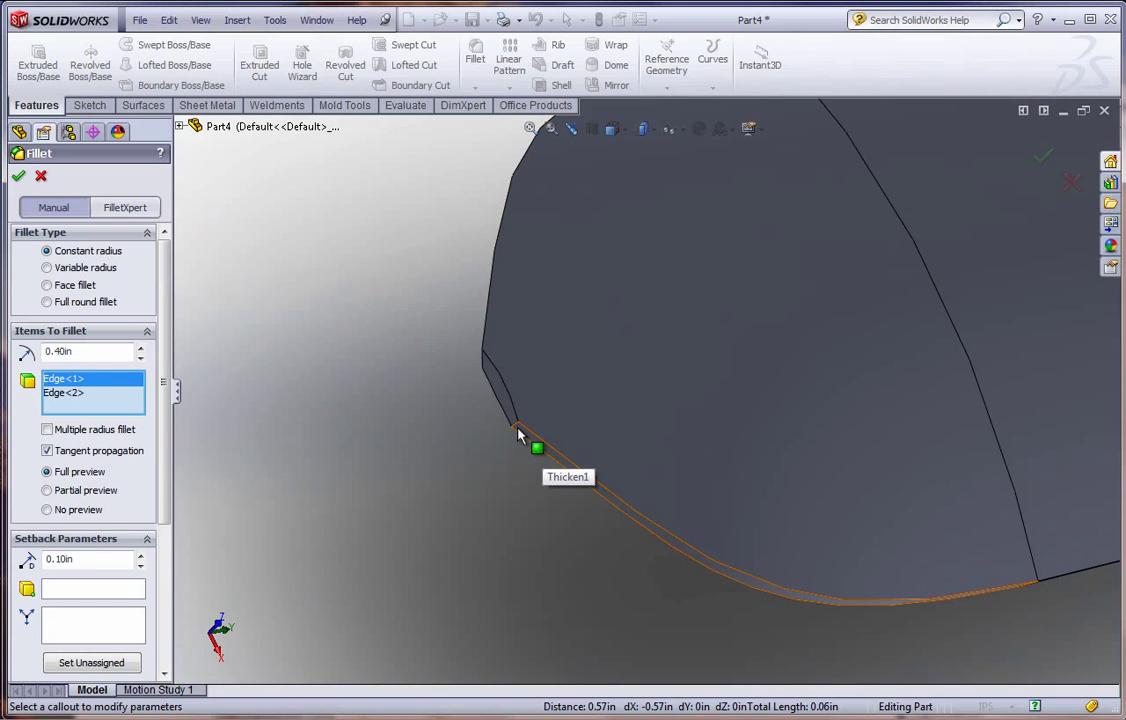
left_click(514, 426)
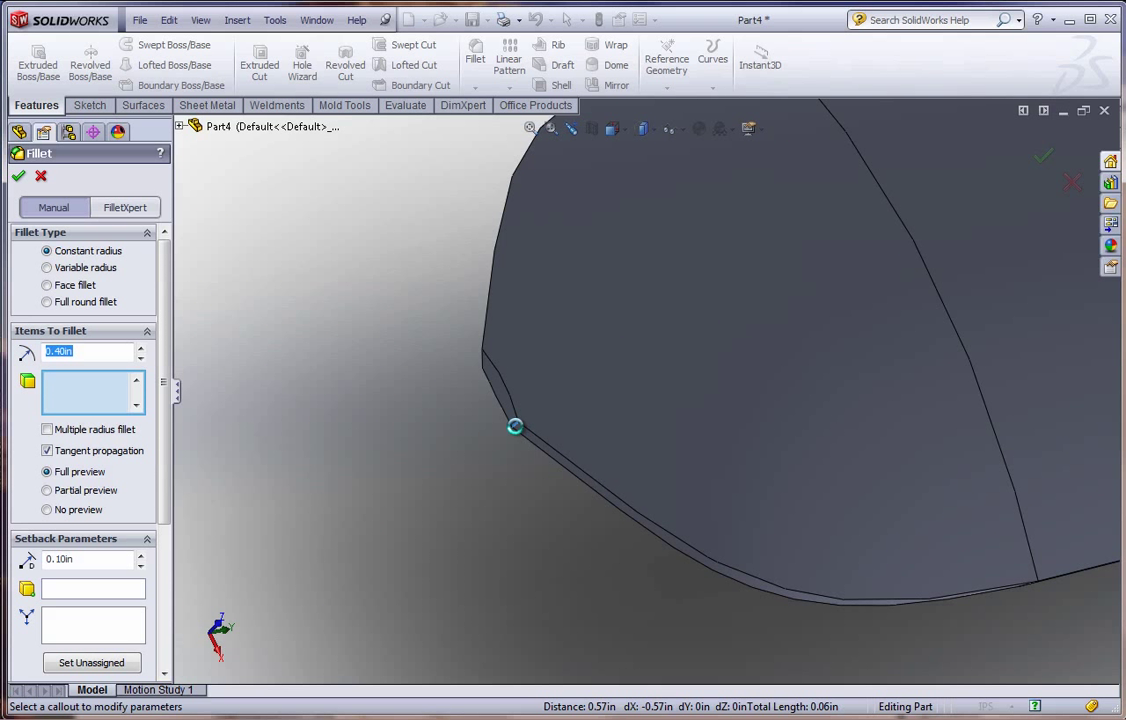
left_click(514, 428)
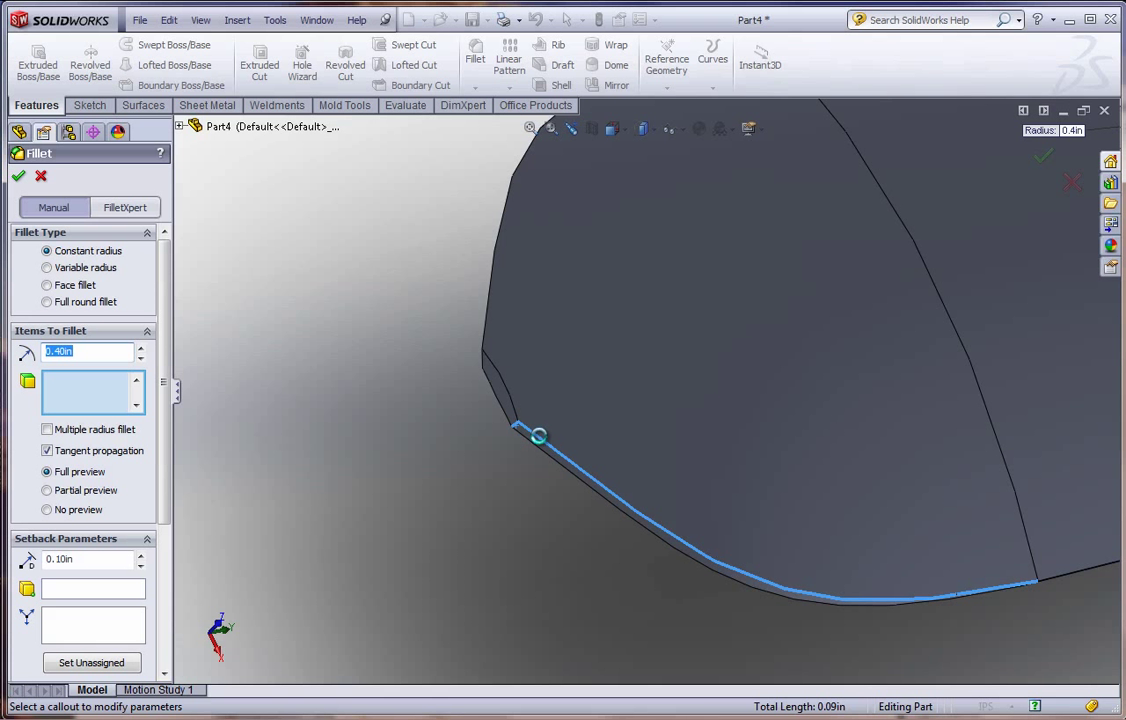
left_click(540, 438)
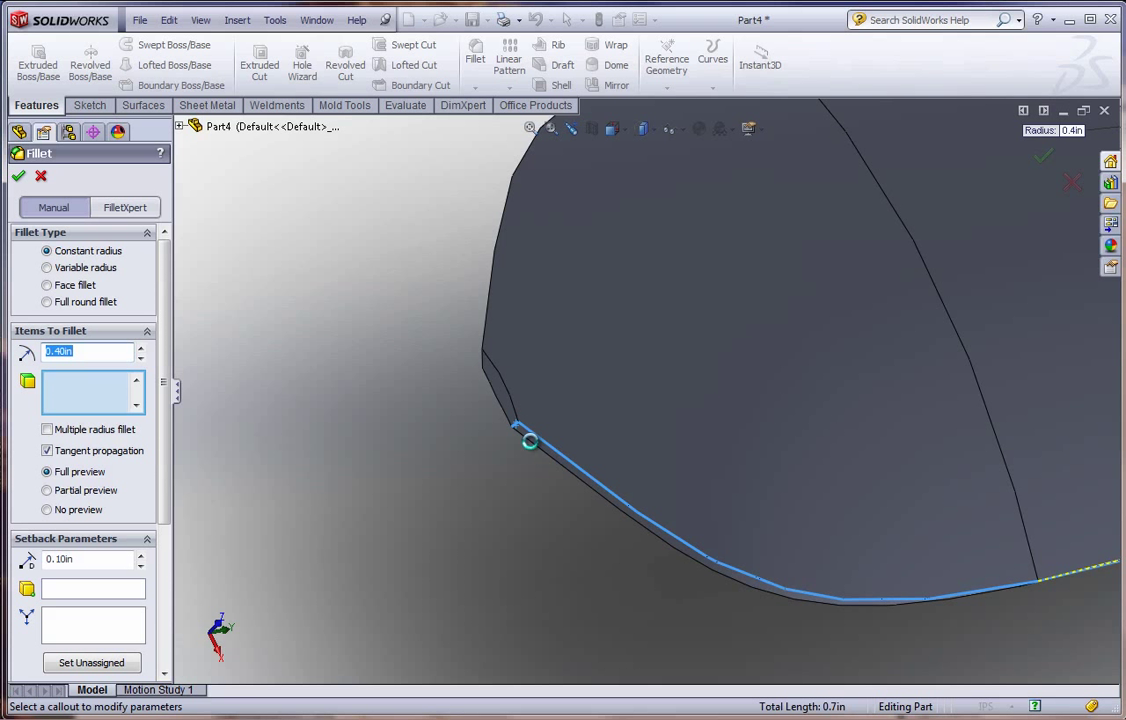
scroll(528, 438, "down", 6)
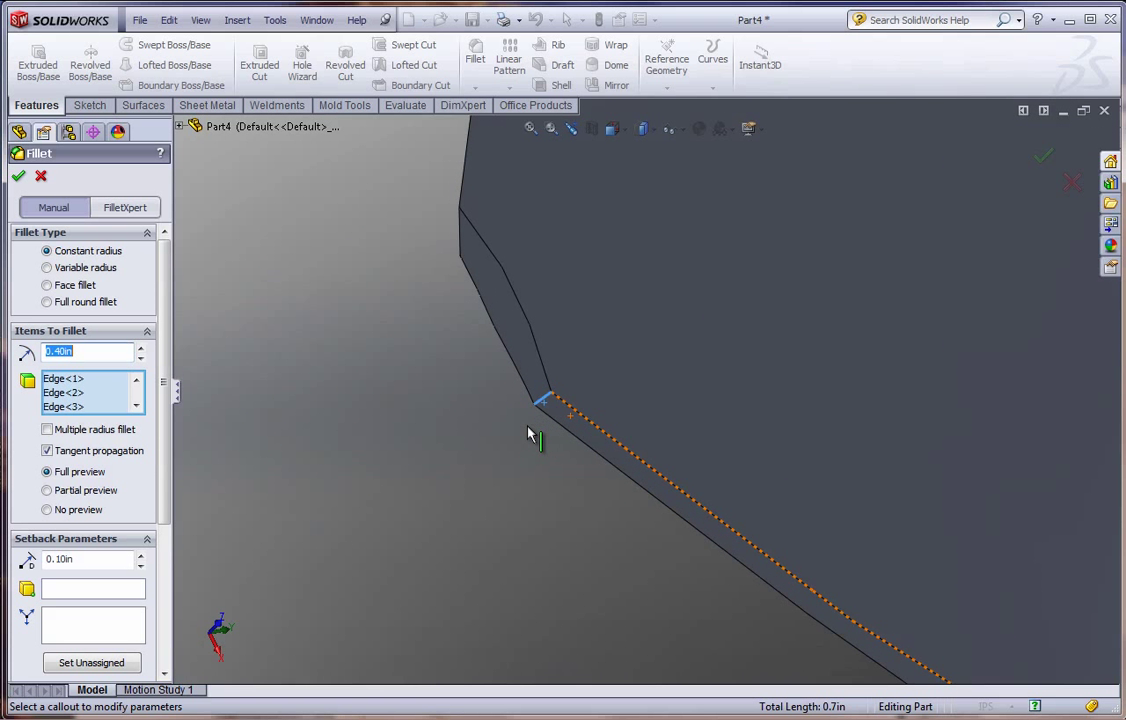
left_click(565, 402)
scroll(510, 450, "up", 6)
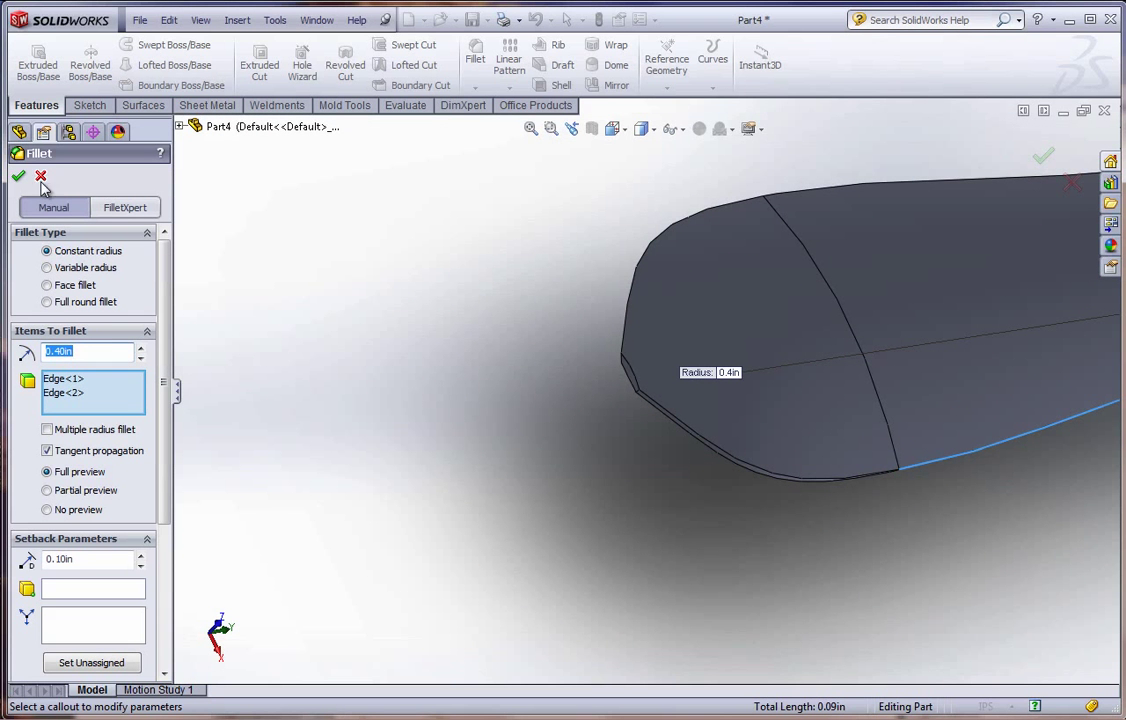
Apply the 0.40 in fillet to the two bowl-end corners.
left_click(18, 176)
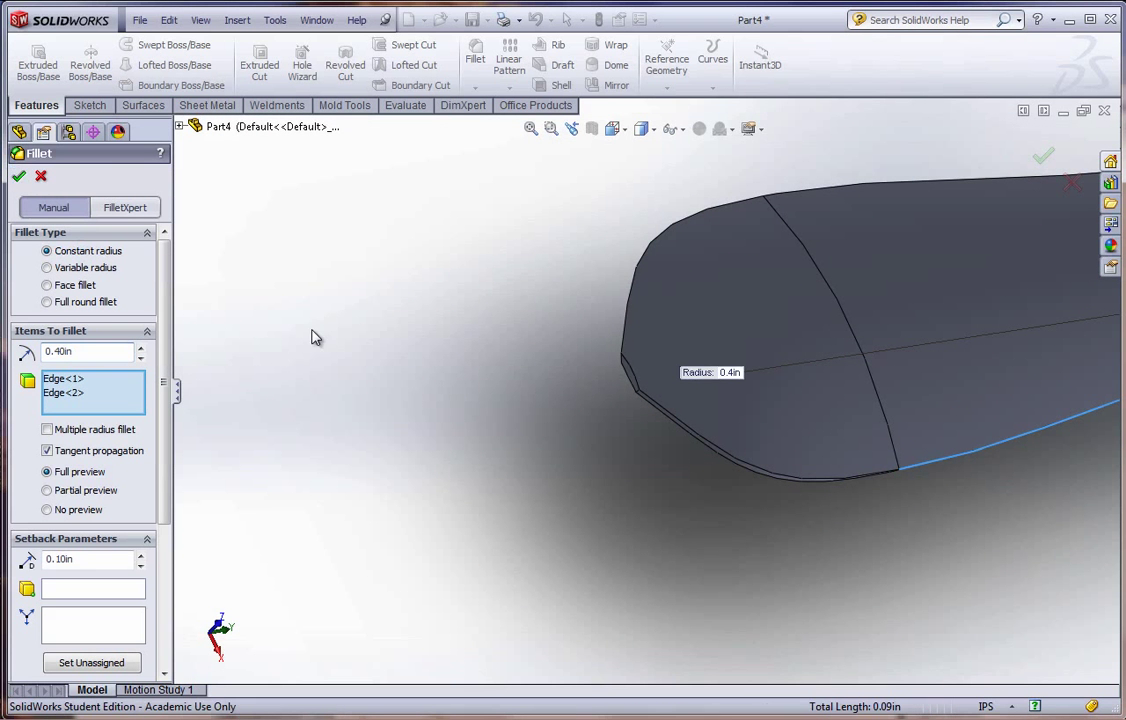
scroll(640, 420, "up", 8)
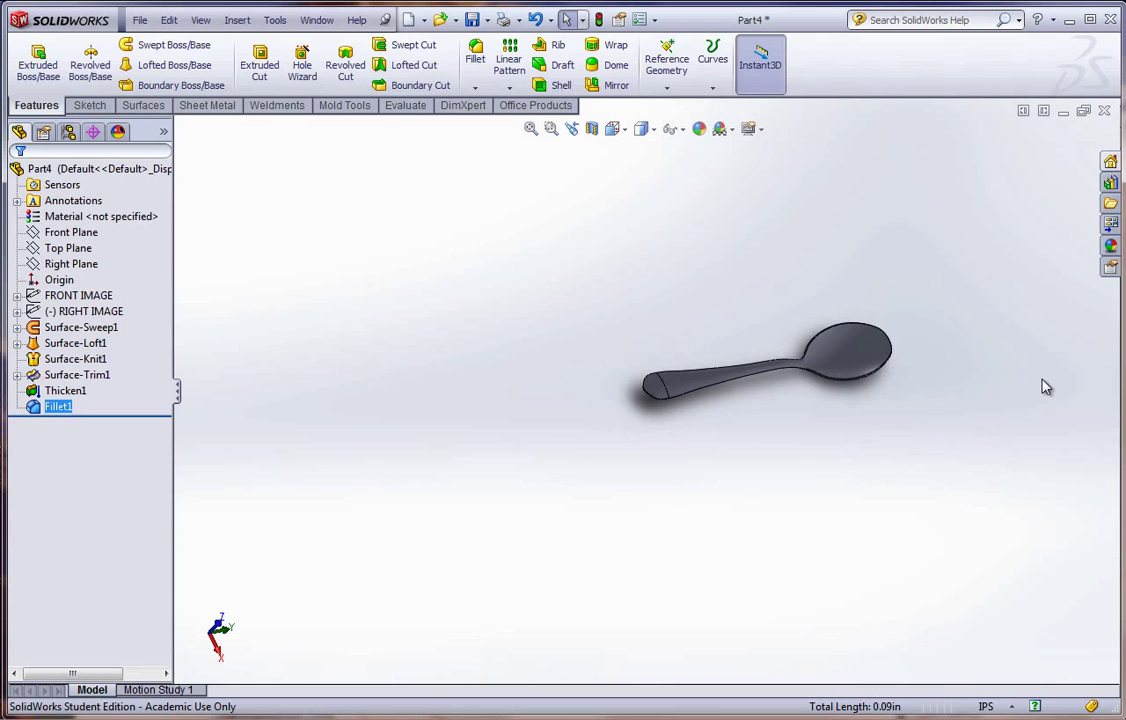
Fillet the two short corner edges at the notched handle tip with a constant radius of 0.10 in.
scroll(843, 349, "down", 5)
middle_click_drag(767, 386, 760, 262)
scroll(455, 452, "down", 6)
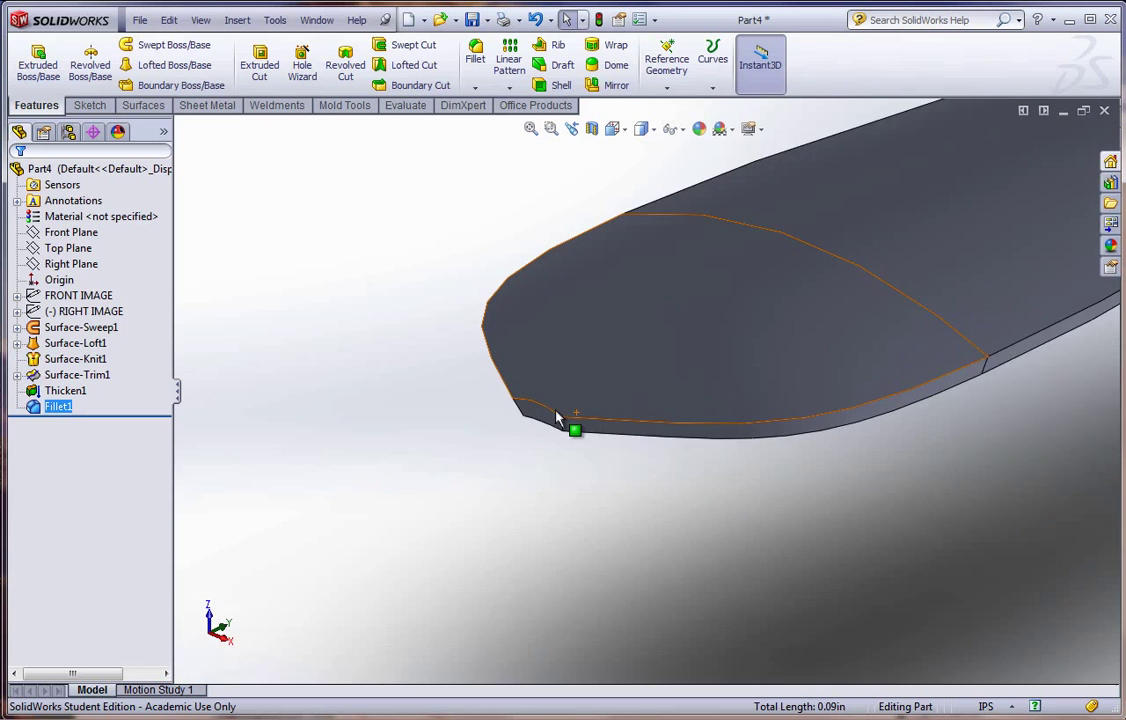
left_click(476, 55)
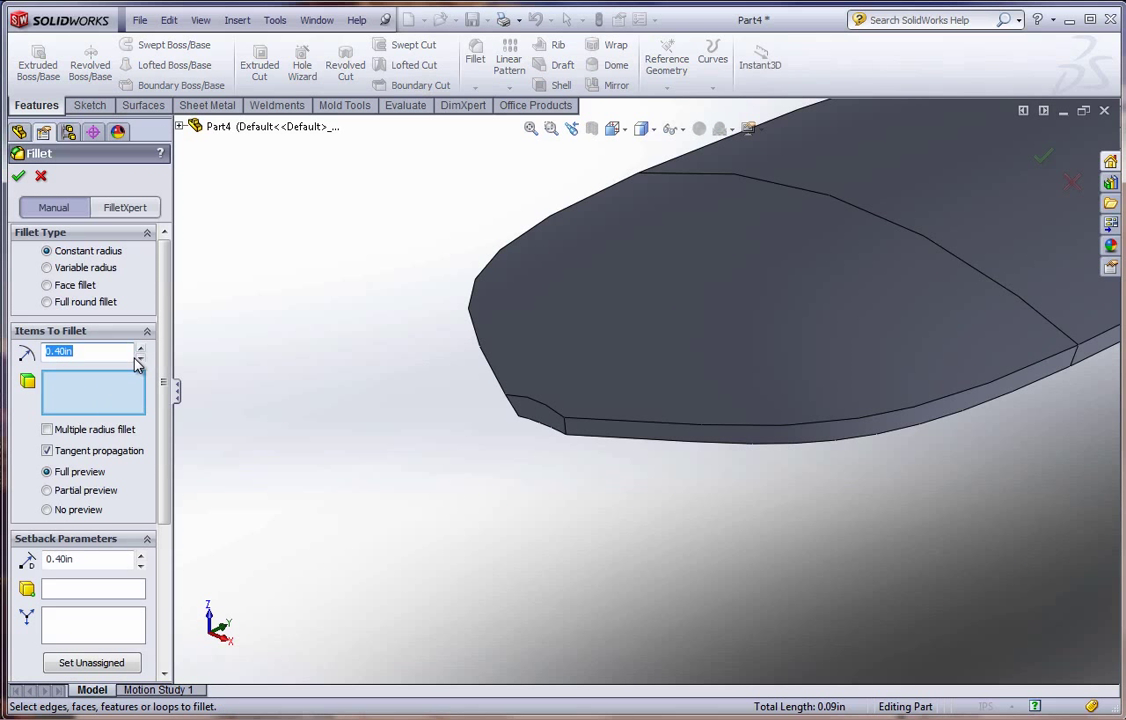
left_click(140, 360)
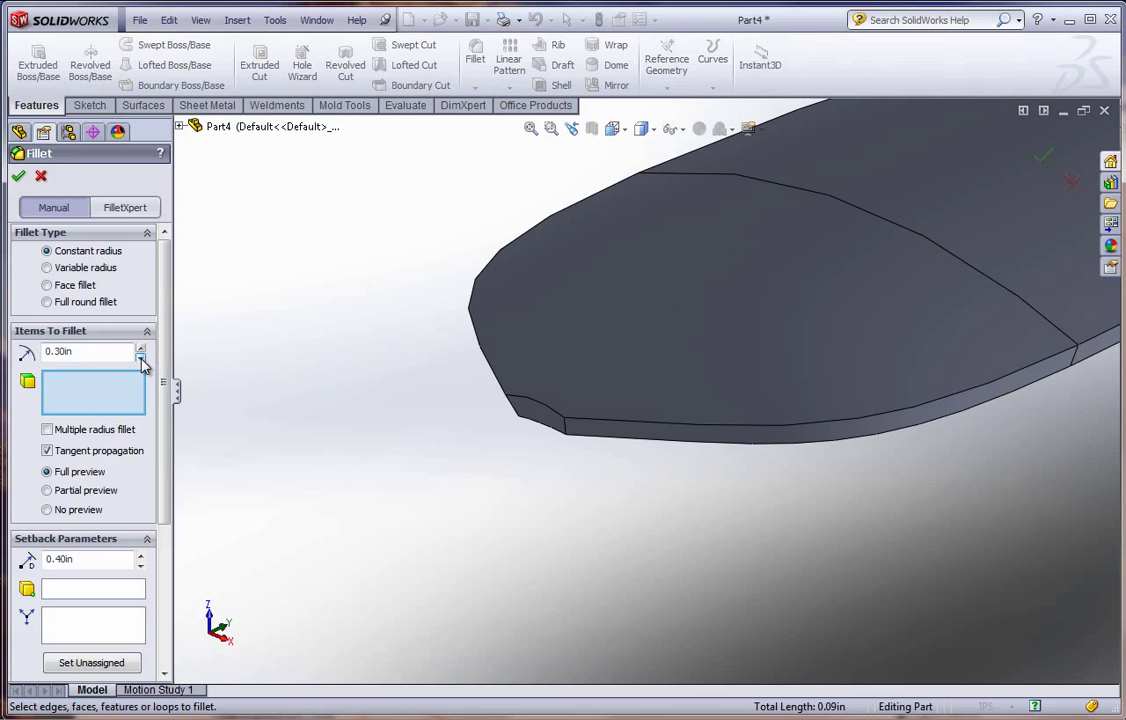
left_click(565, 429)
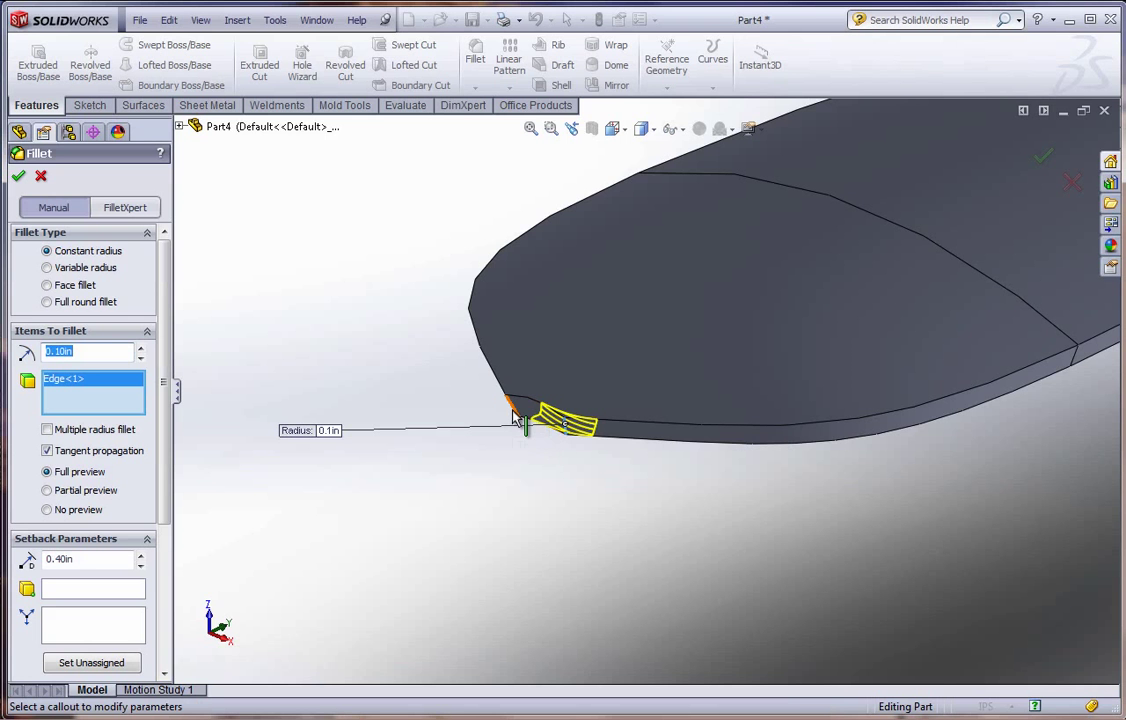
left_click(517, 417)
mouse_move(518, 460)
middle_mouse_down()
mouse_move(568, 460)
mouse_move(520, 450)
middle_mouse_up()
left_click(18, 177)
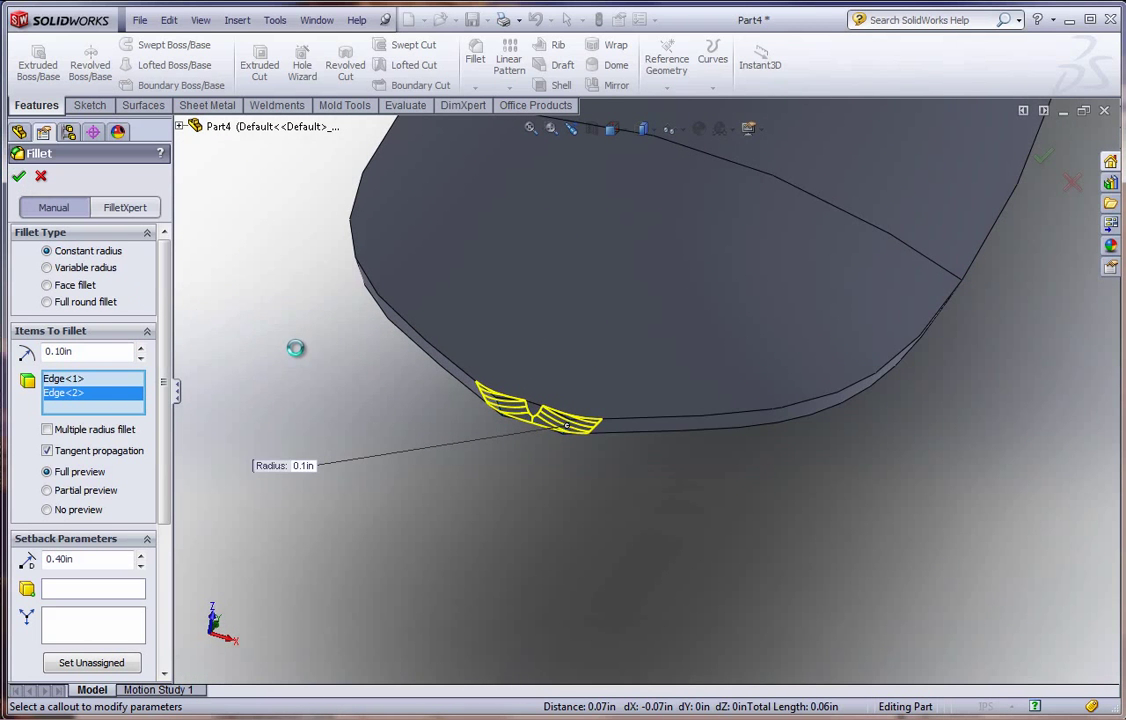
Add a 0.01 in constant radius fillet along the upper and lower rim edges of the spoon, using tangent propagation.
middle_click_drag(371, 513, 420, 400)
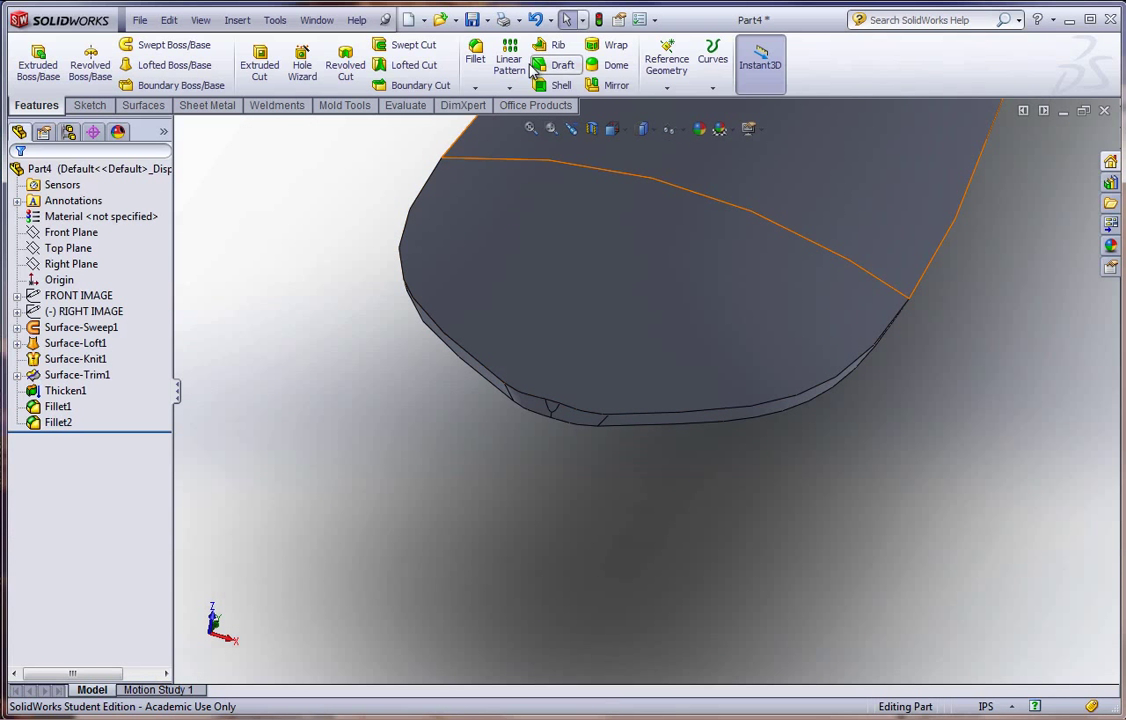
left_click(475, 55)
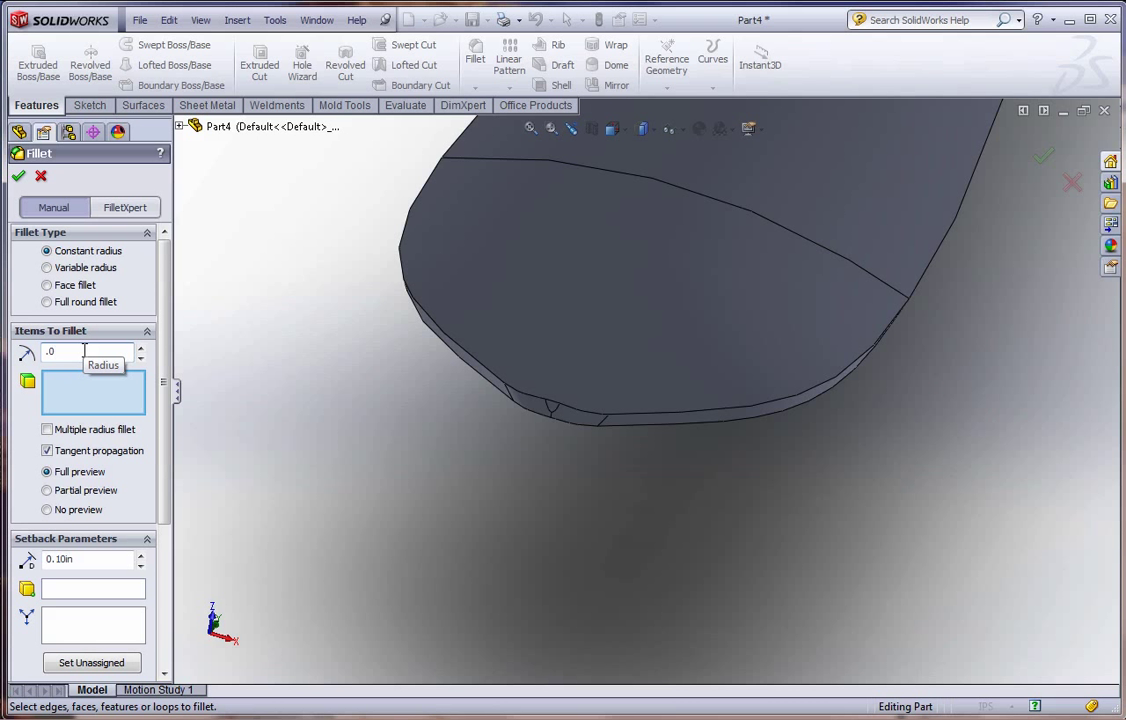
left_click(670, 418)
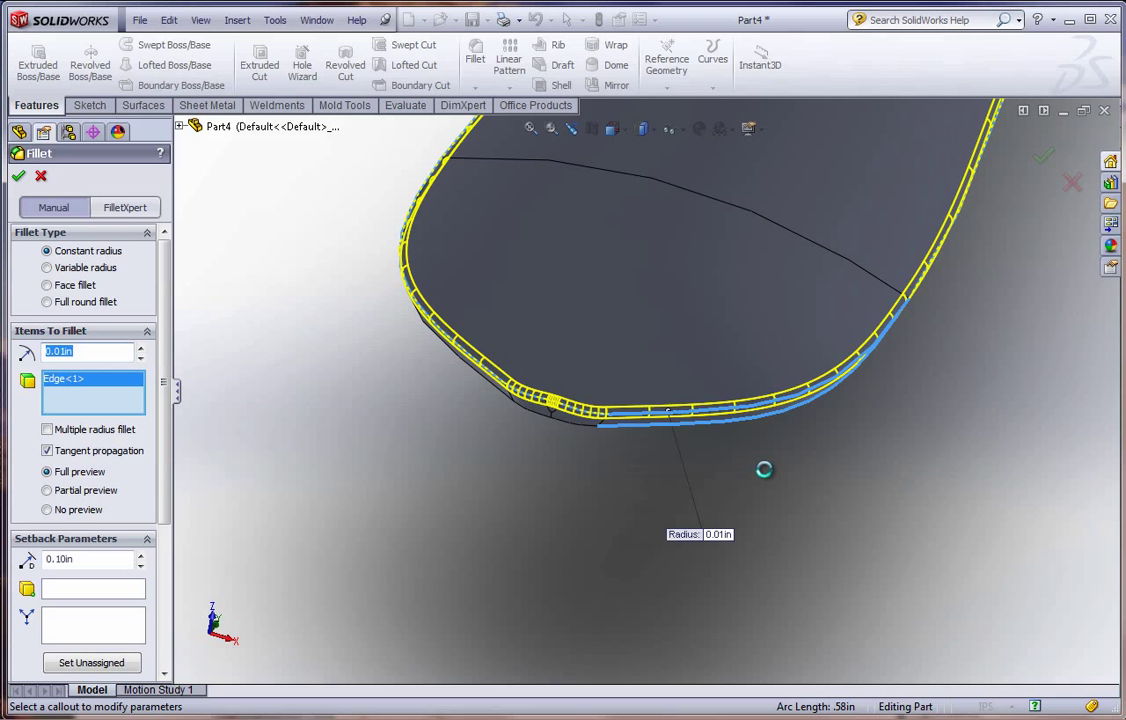
left_click(682, 421)
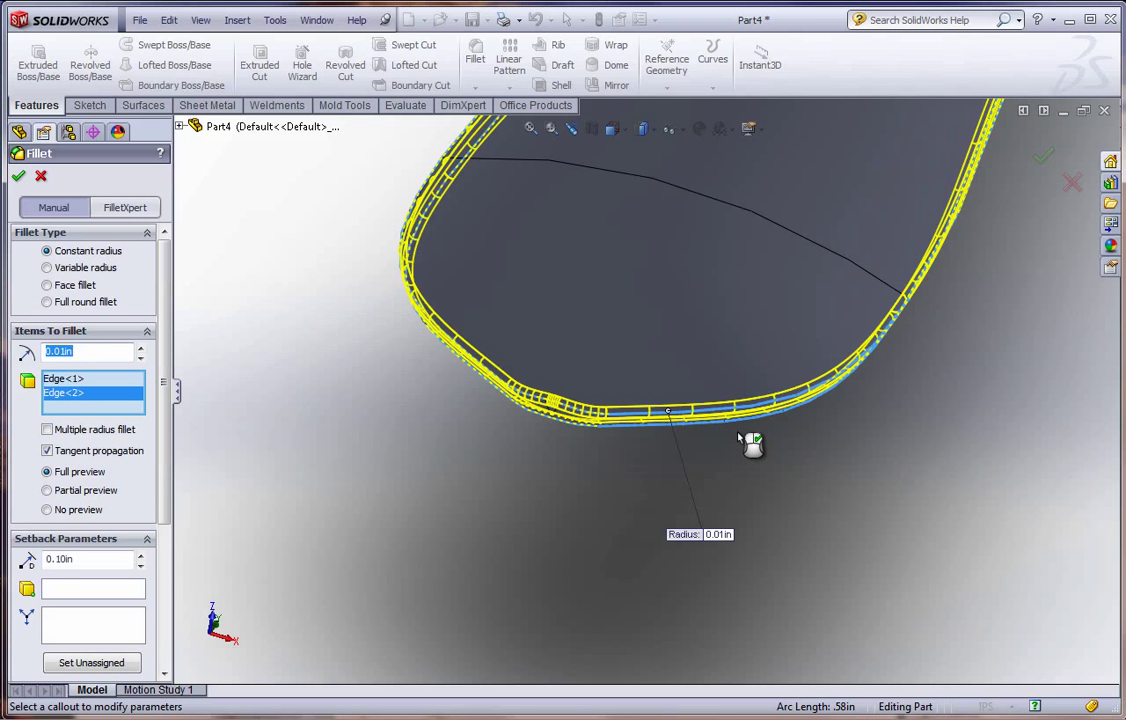
left_click(17, 177)
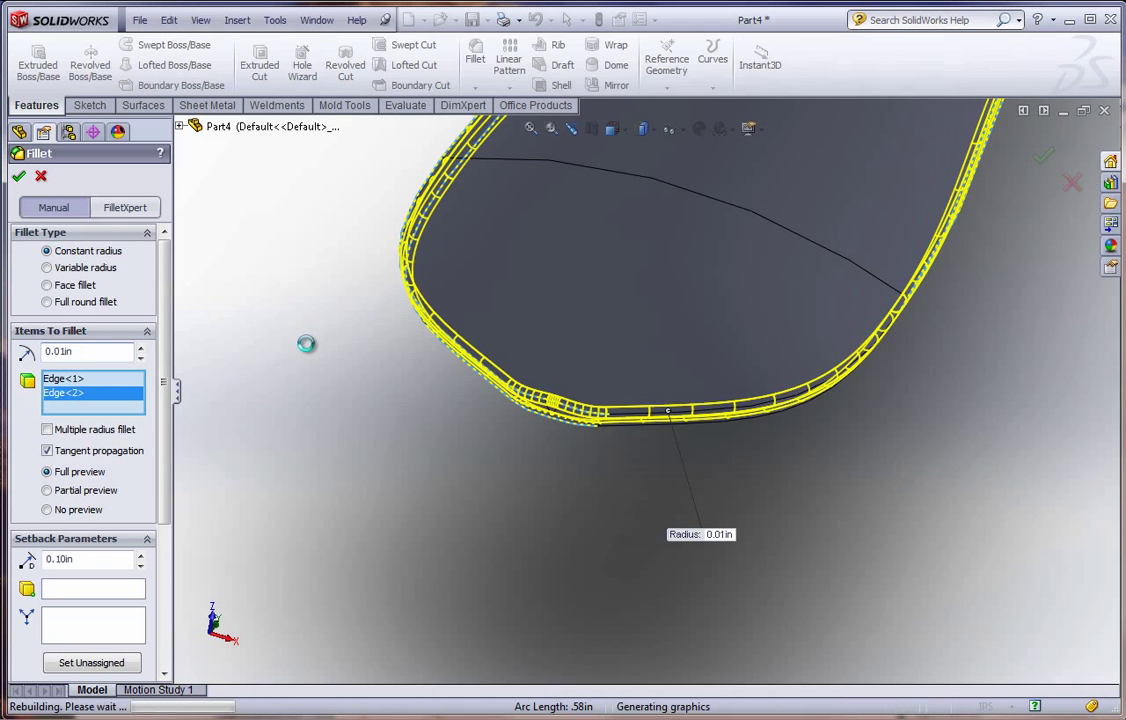
Apply the chromium plate appearance from the Chrome metals to the whole part.
scroll(515, 500, "up", 6)
scroll(767, 231, "up", 5)
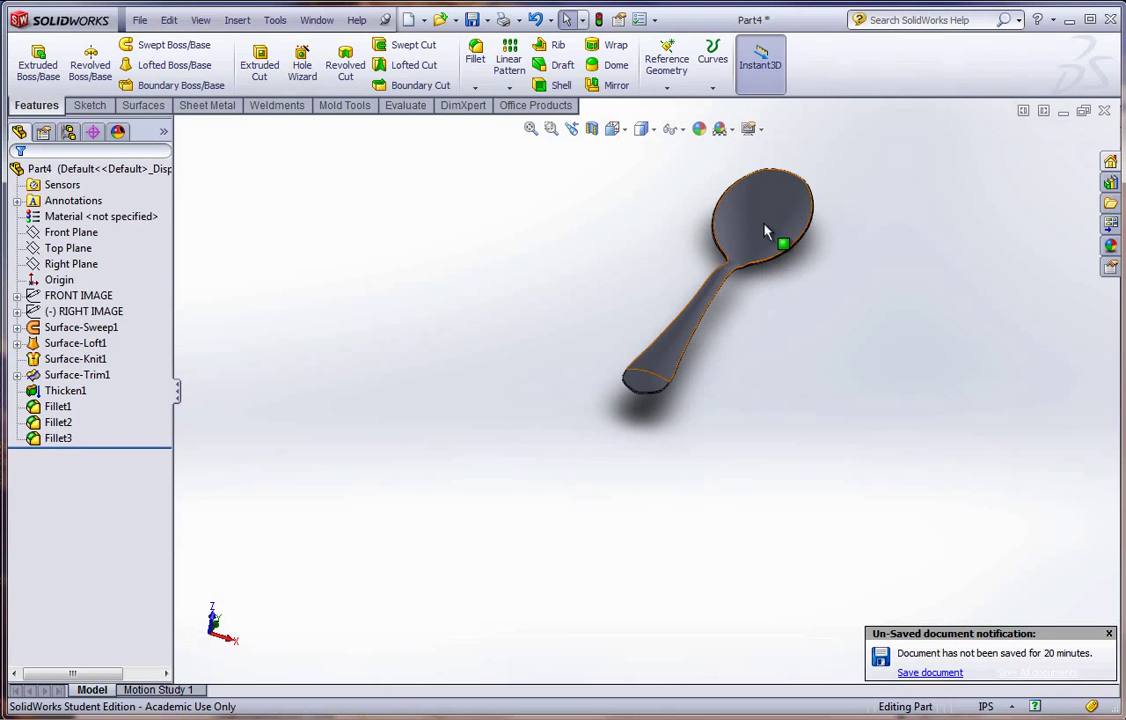
scroll(706, 312, "down", 6)
scroll(698, 427, "up", 4)
middle_click_drag(698, 427, 671, 427)
scroll(640, 350, "down", 2)
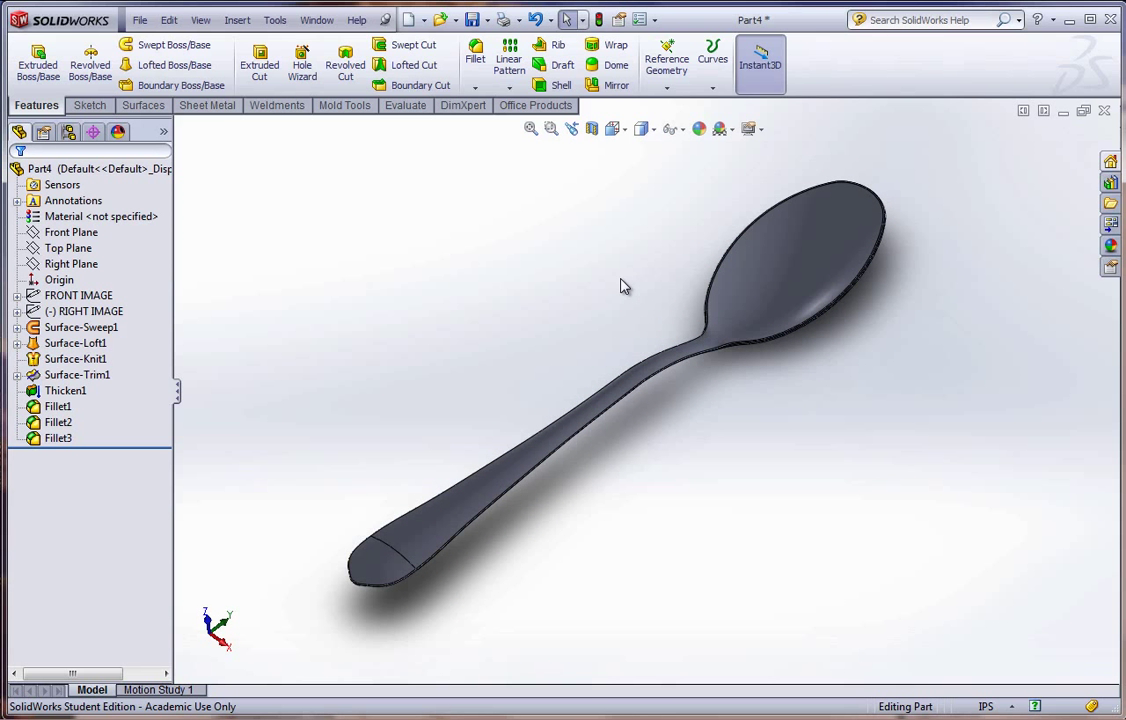
right_click(775, 270)
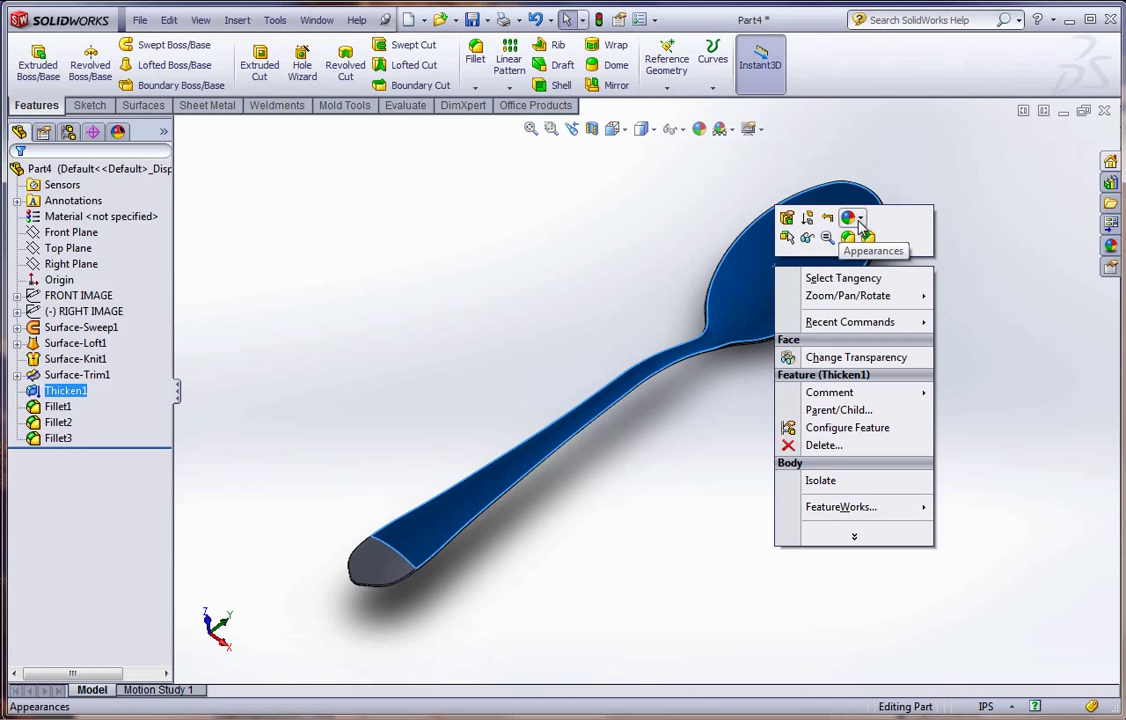
left_click(860, 220)
left_click(952, 300)
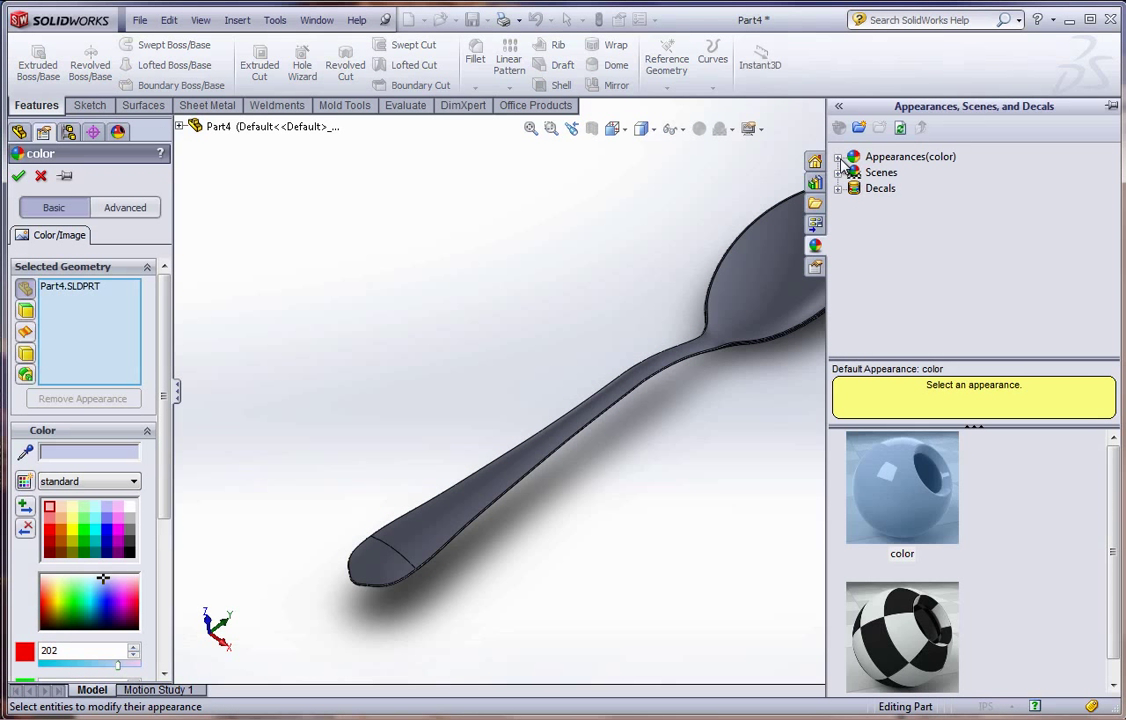
left_click(839, 157)
left_click(884, 190)
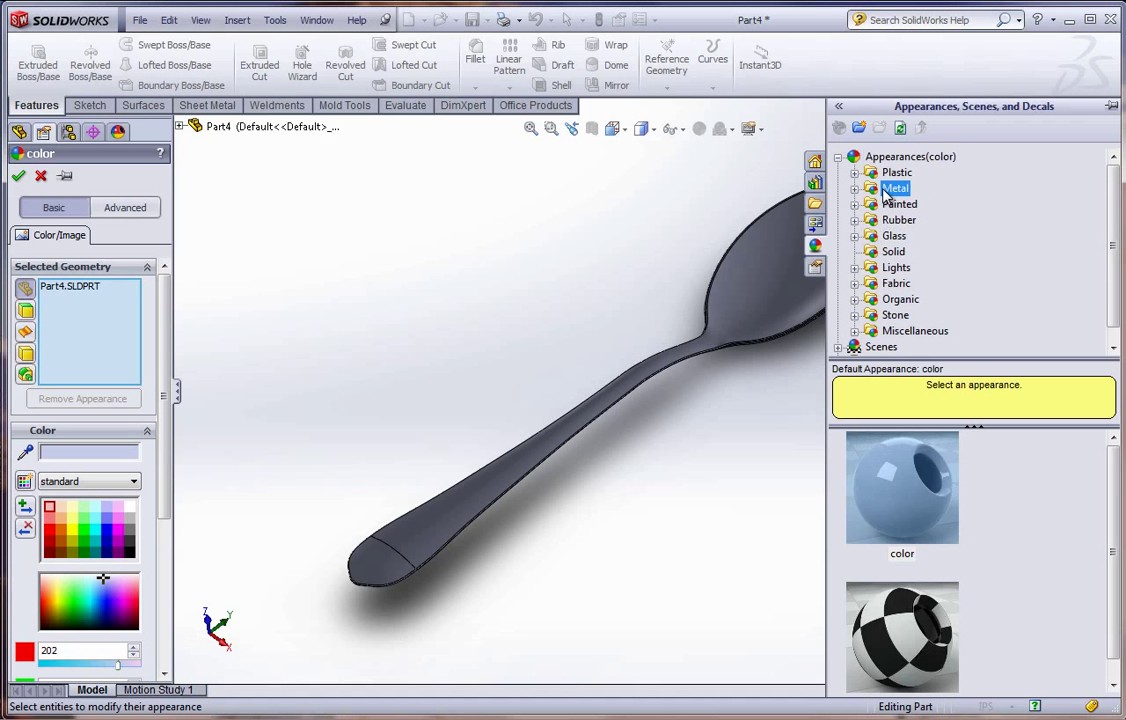
left_click(915, 188)
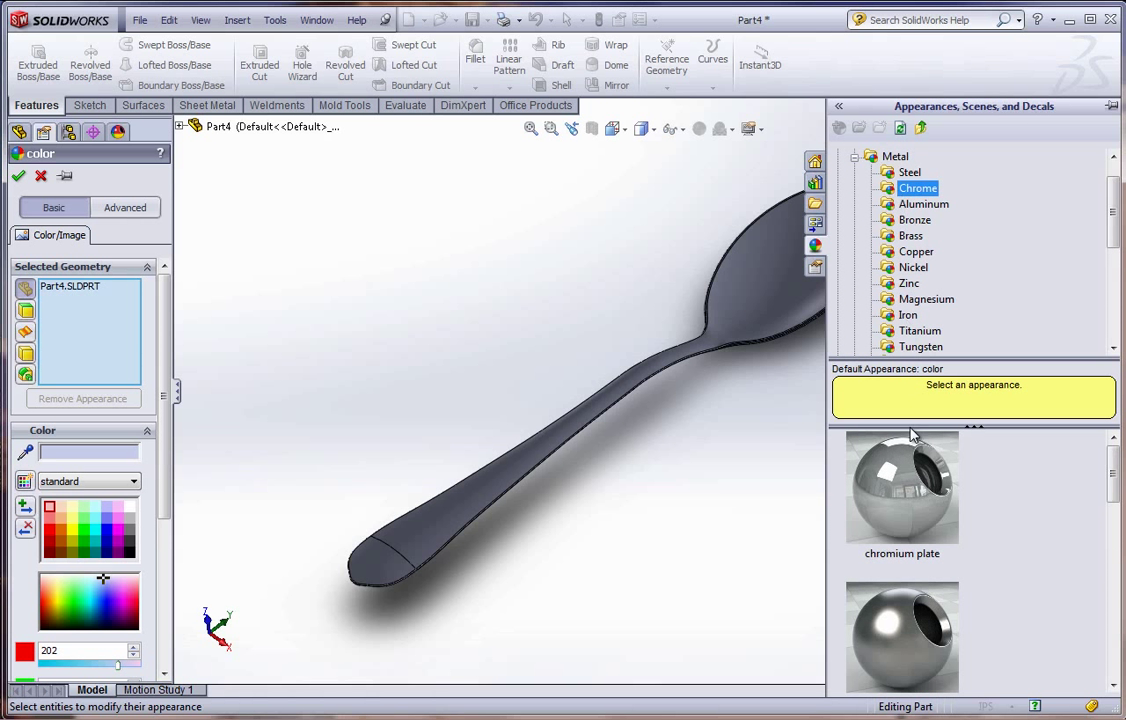
left_click(892, 465)
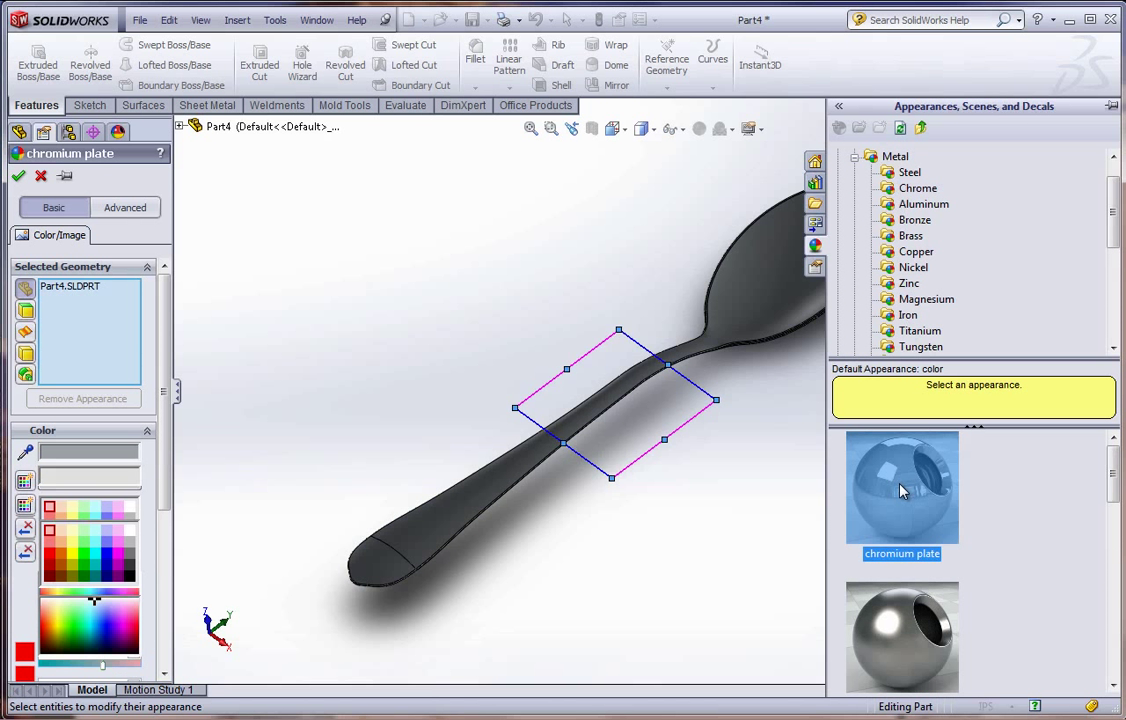
left_click(18, 175)
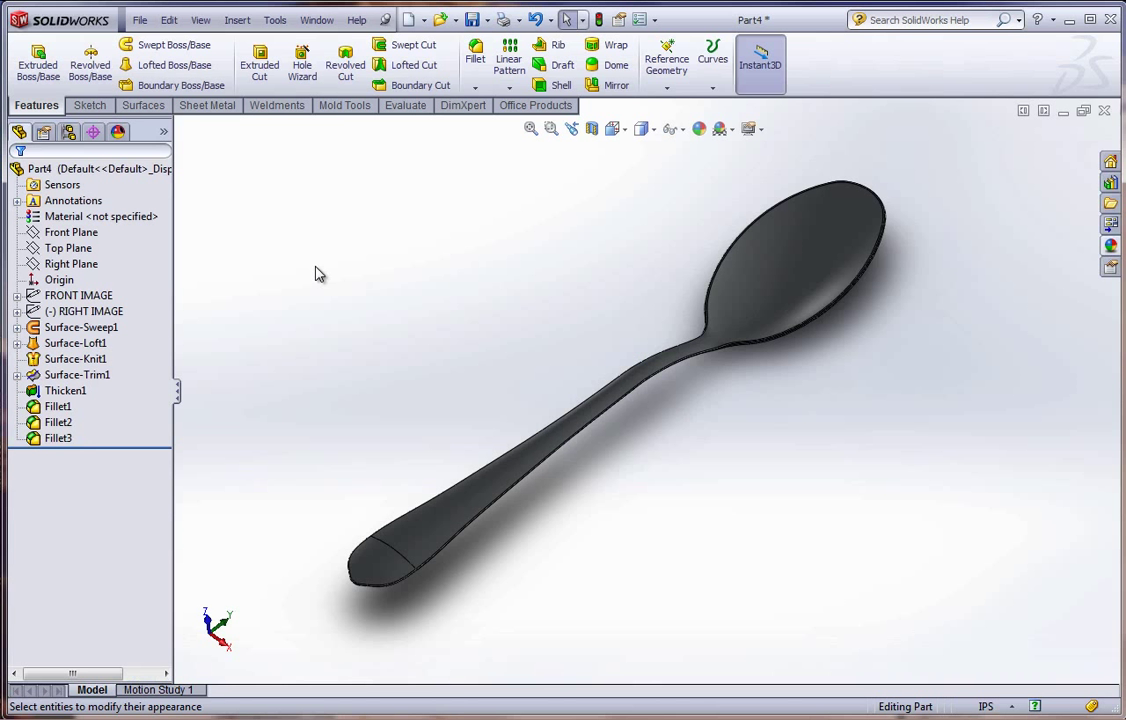
Load the PhotoView 360 add-in and start its integrated preview, turning off the recurring perspective-view recommendation.
left_click(518, 108)
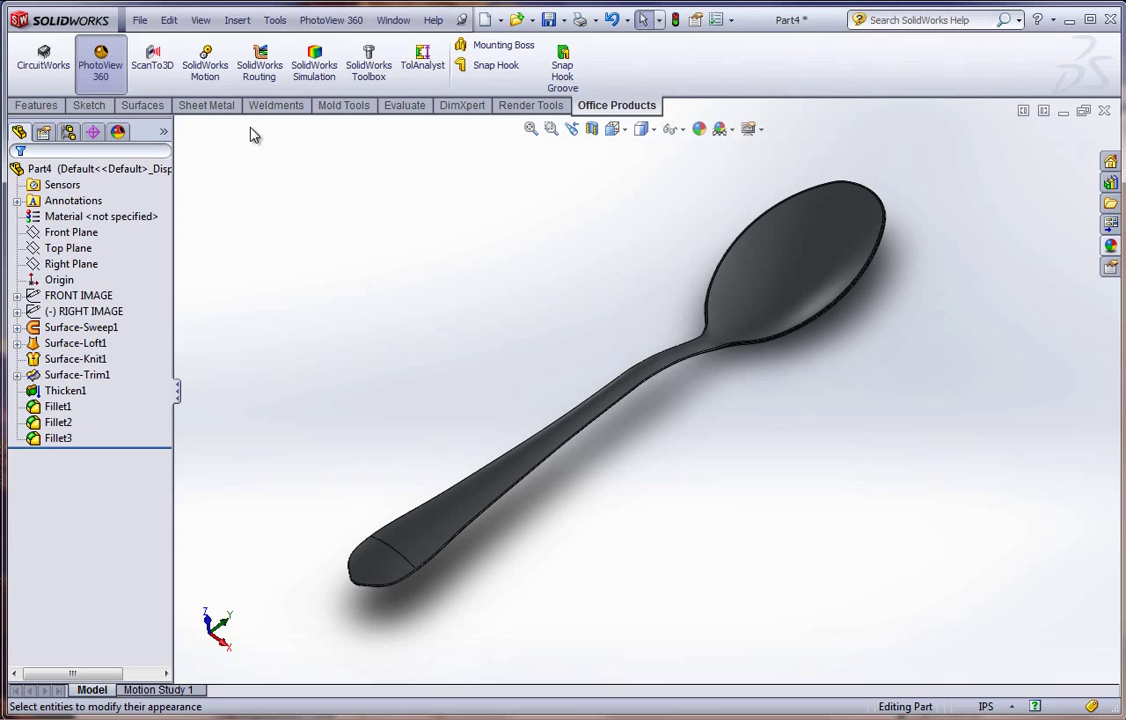
left_click(502, 112)
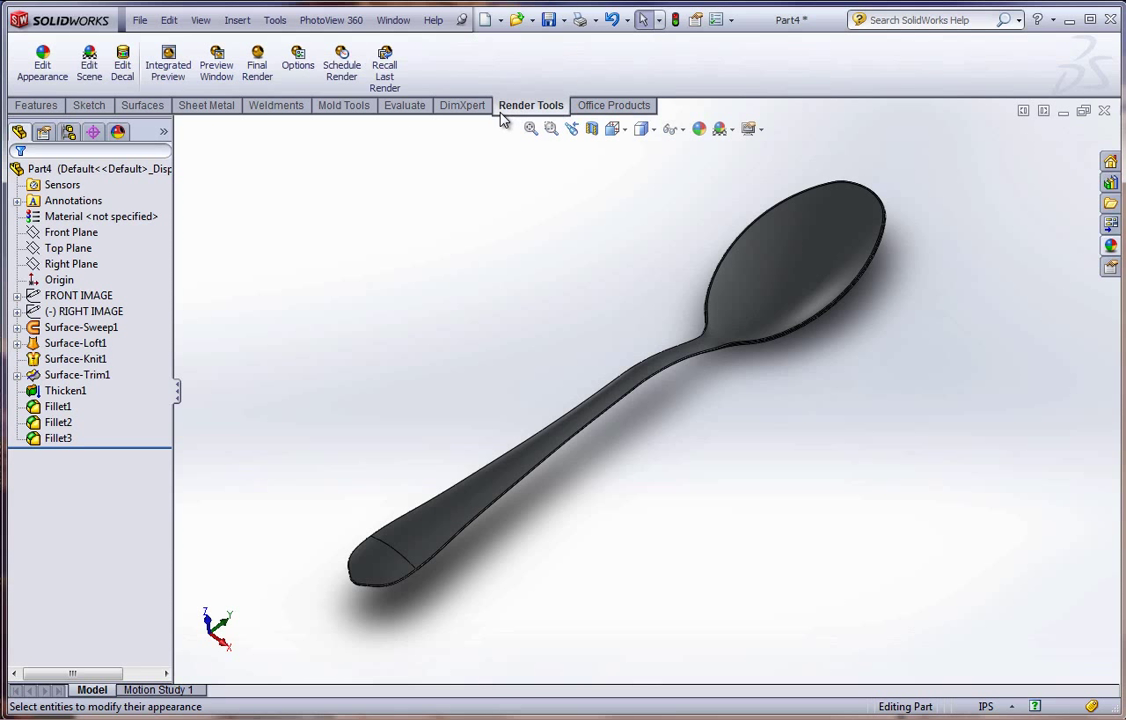
left_click(172, 68)
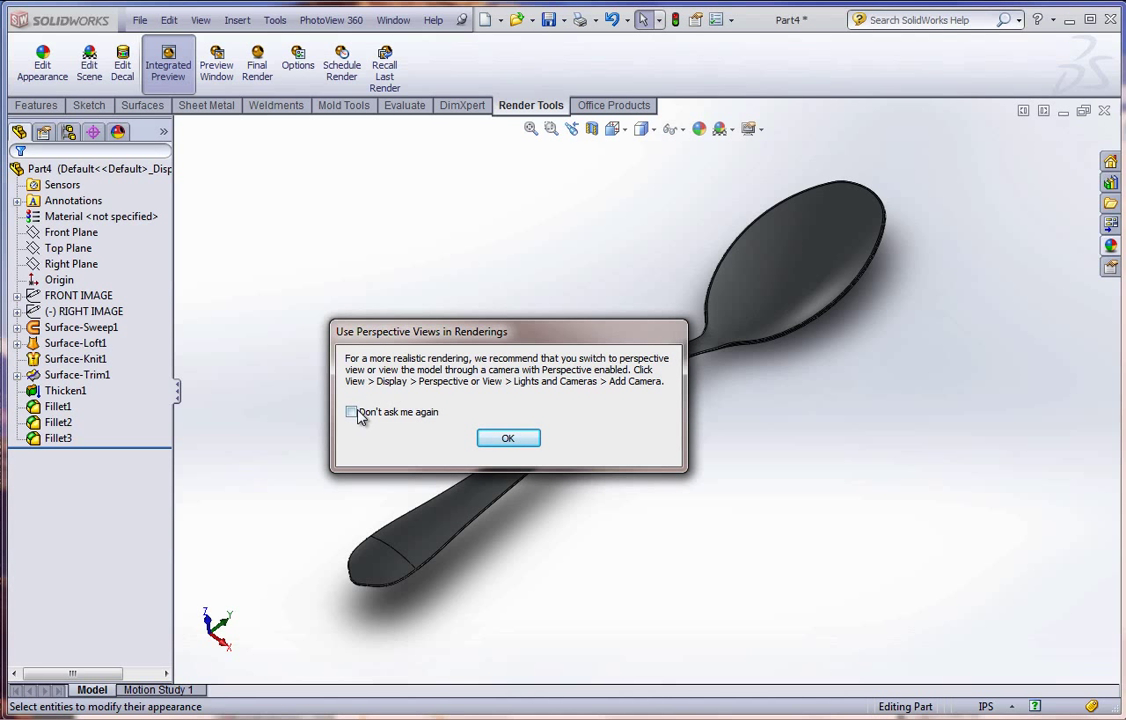
left_click(352, 412)
left_click(508, 438)
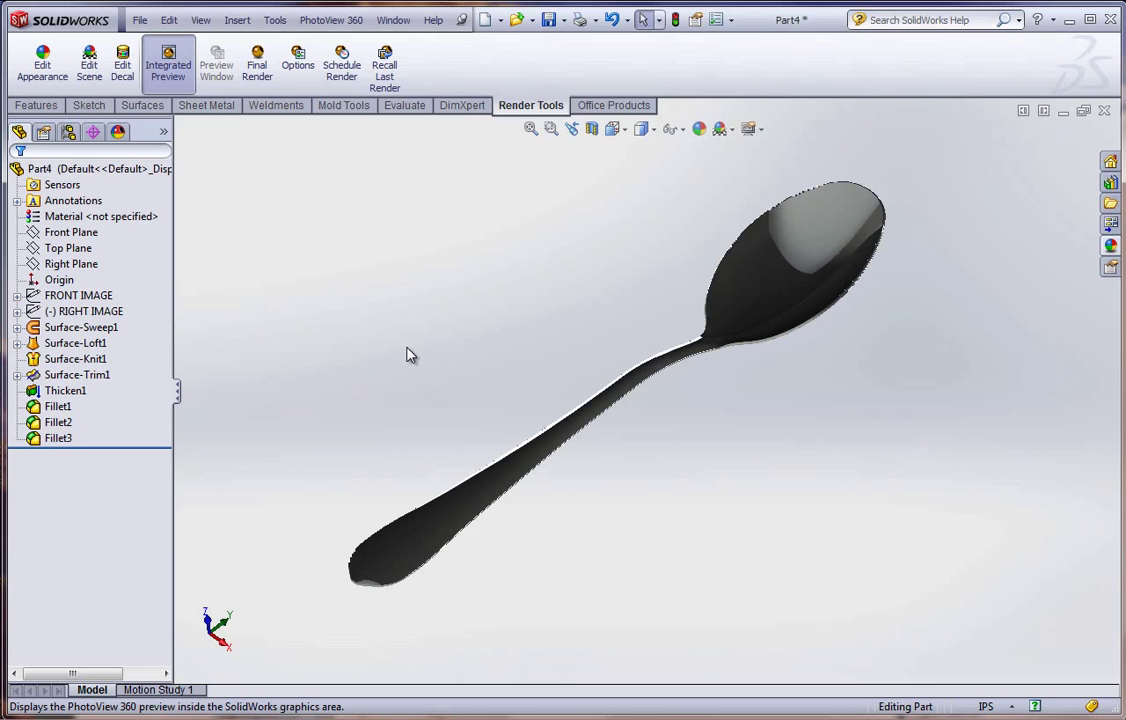
Turn on perspective display for the rendered spoon preview.
middle_click_drag(410, 355, 661, 453)
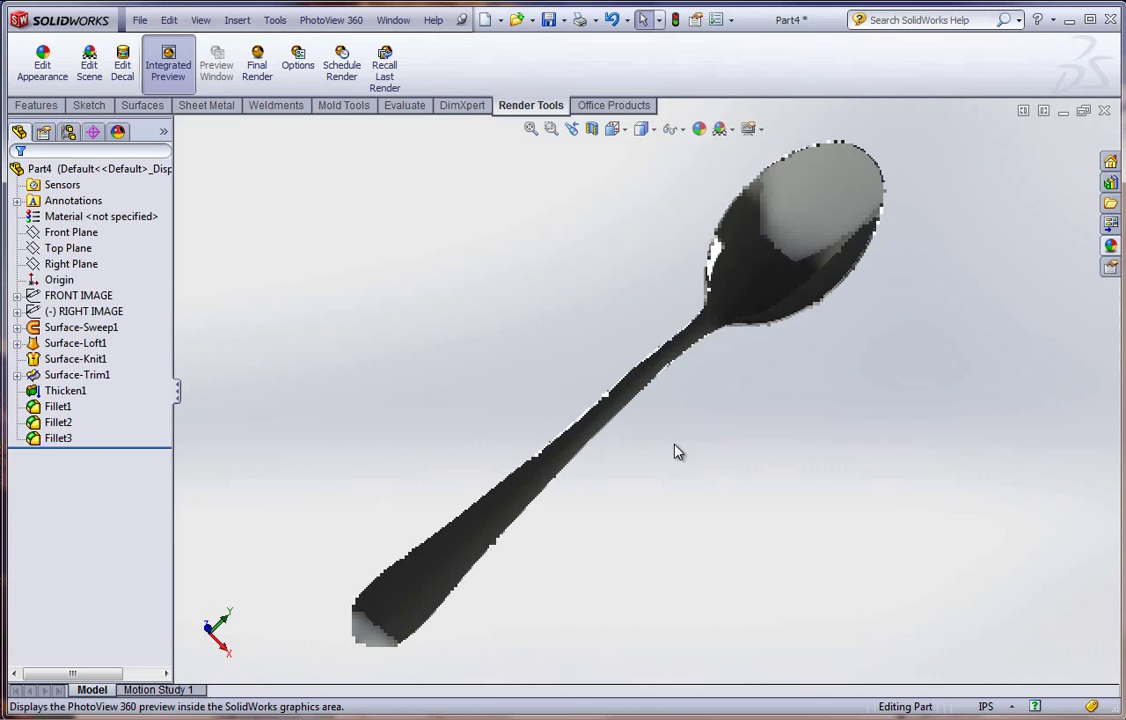
left_click(760, 129)
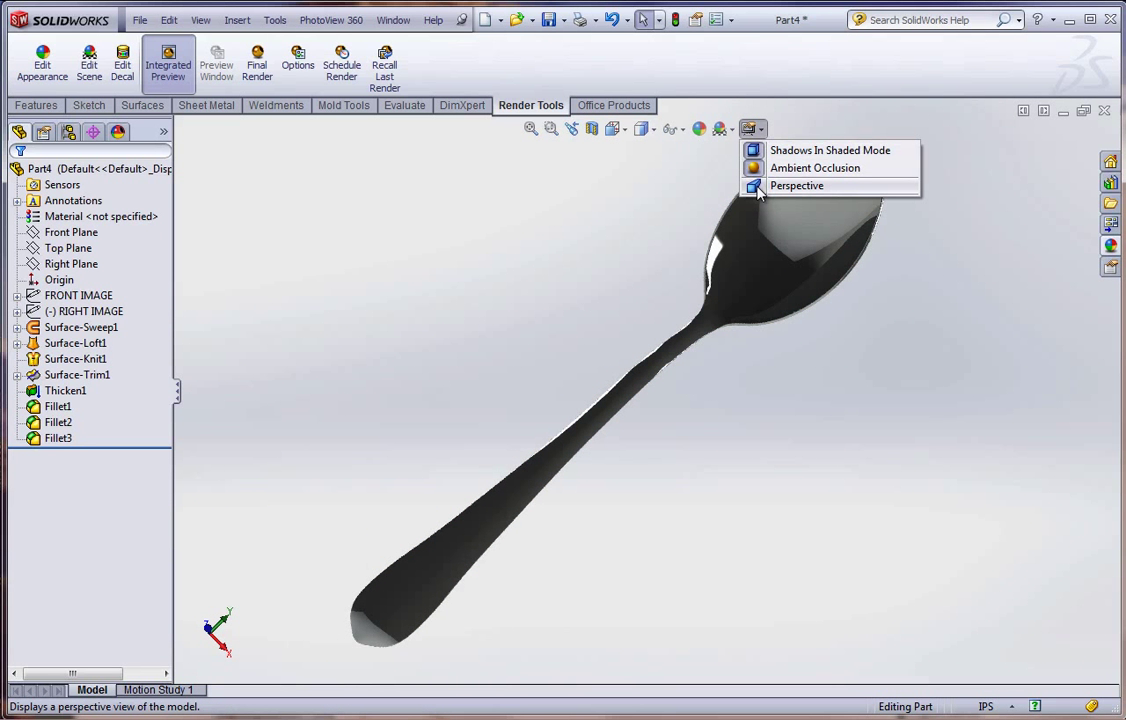
left_click(796, 186)
Apply the Backdrop - Studio Room scene to the rendered preview of the spoon.
middle_click_drag(686, 374, 799, 298)
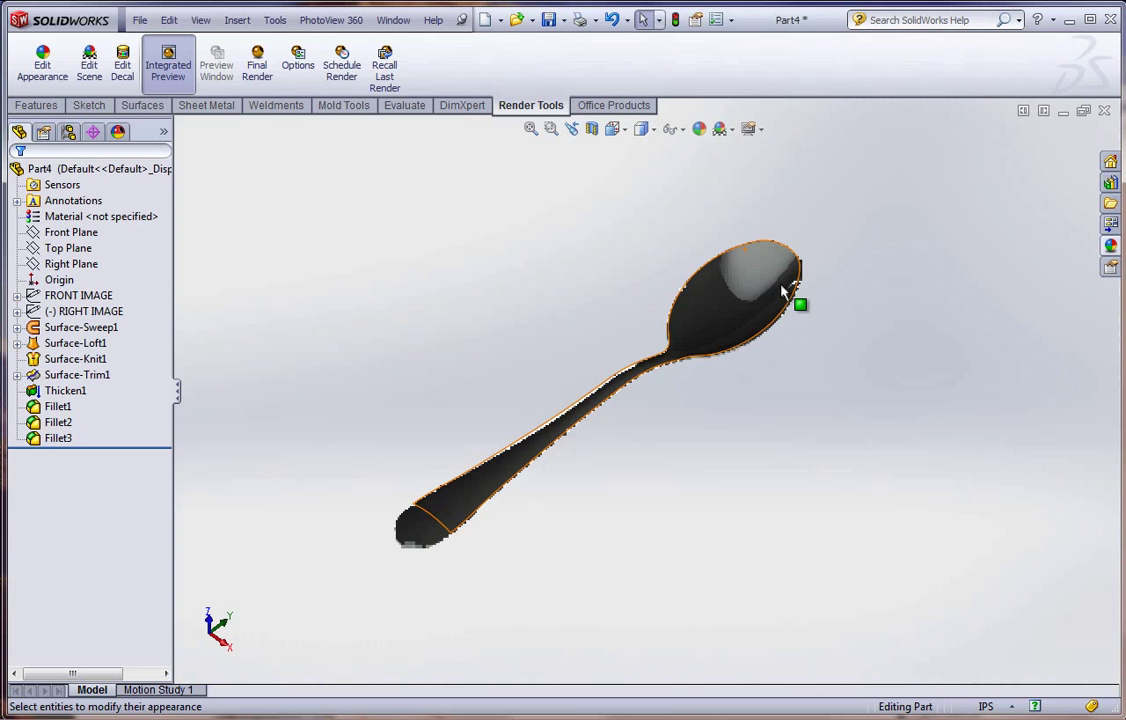
left_click(722, 129)
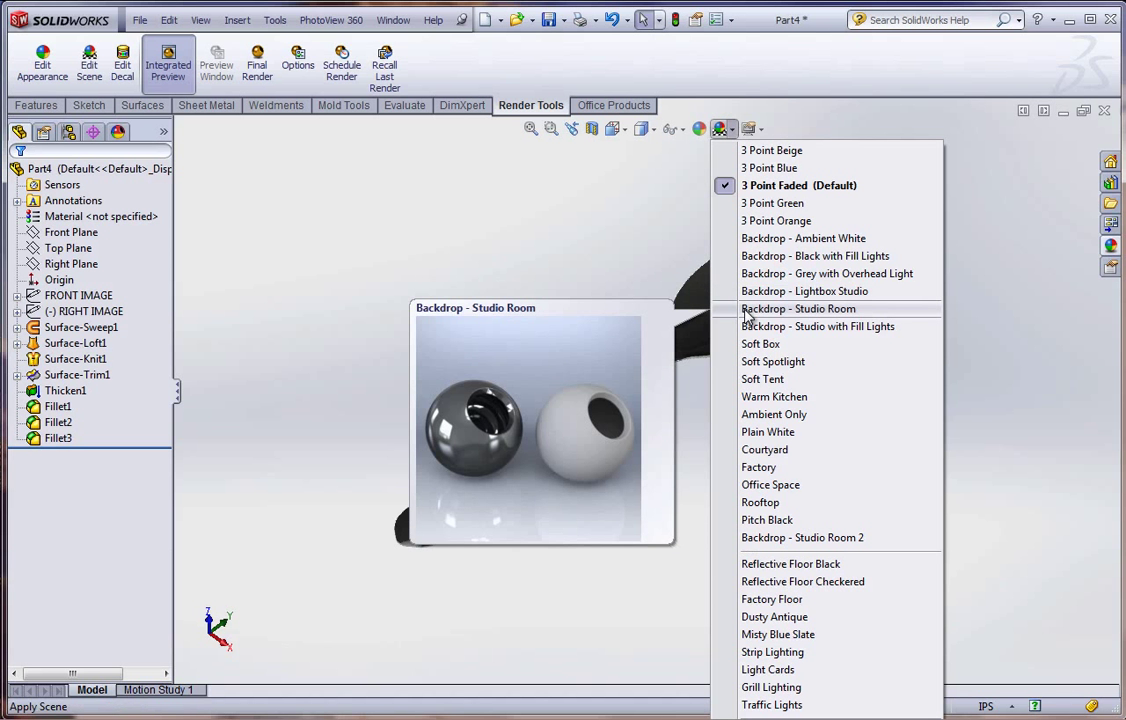
left_click(750, 311)
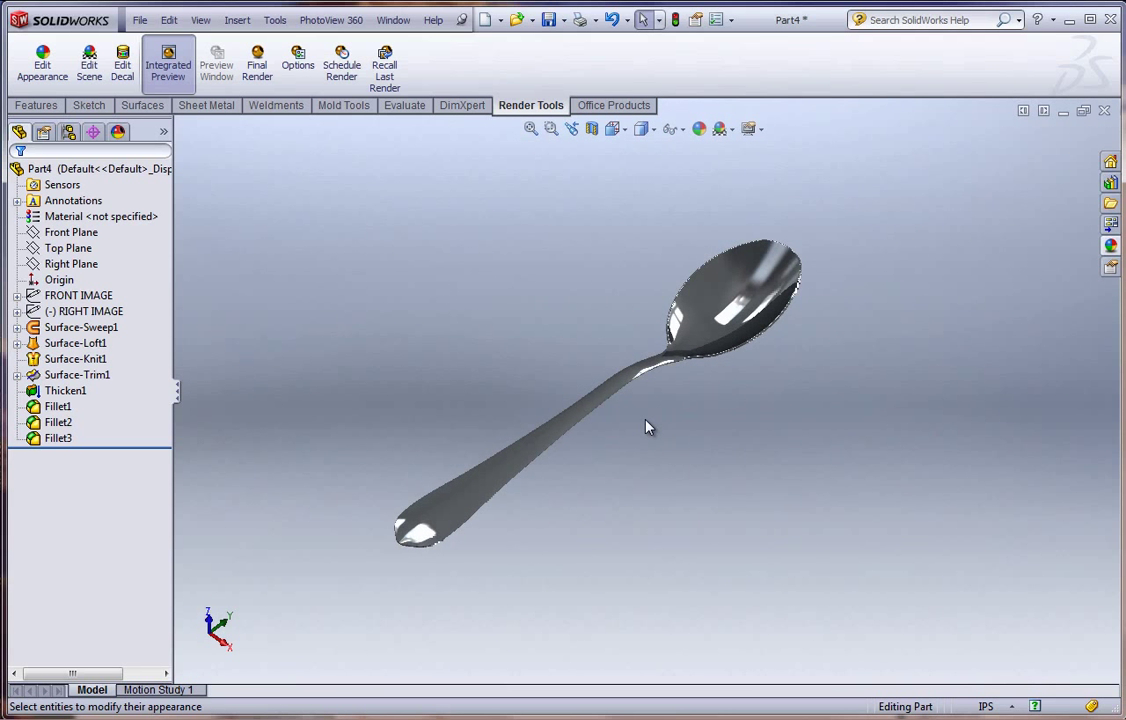
scroll(690, 456, "down", 2)
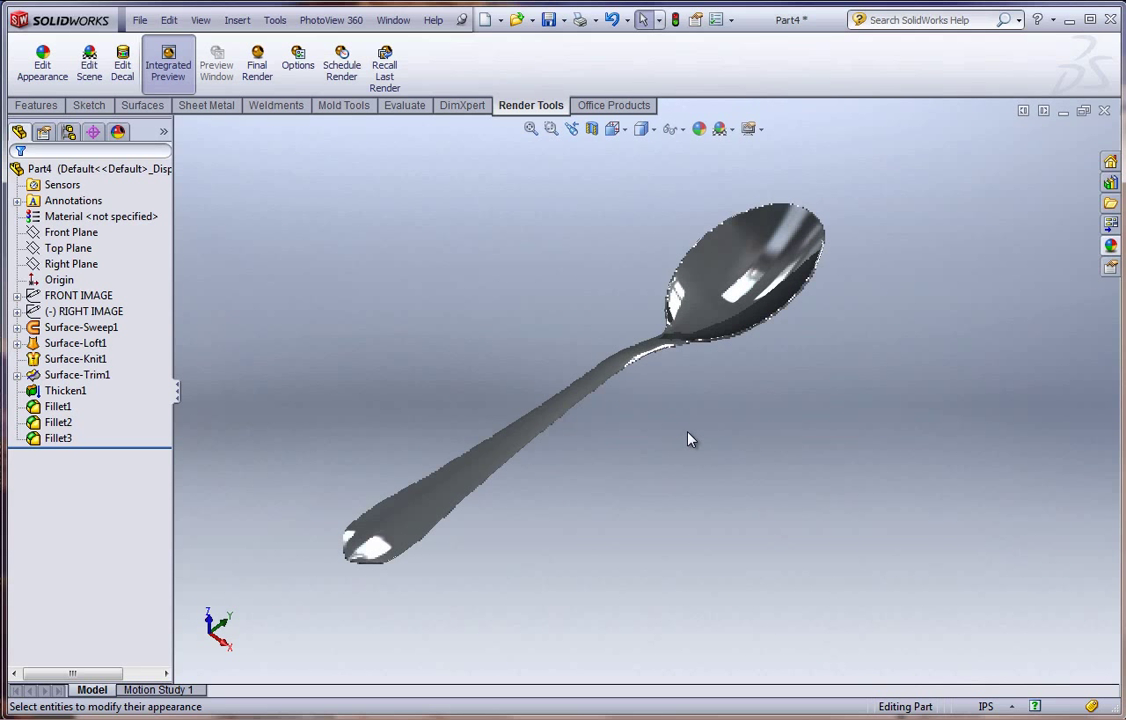